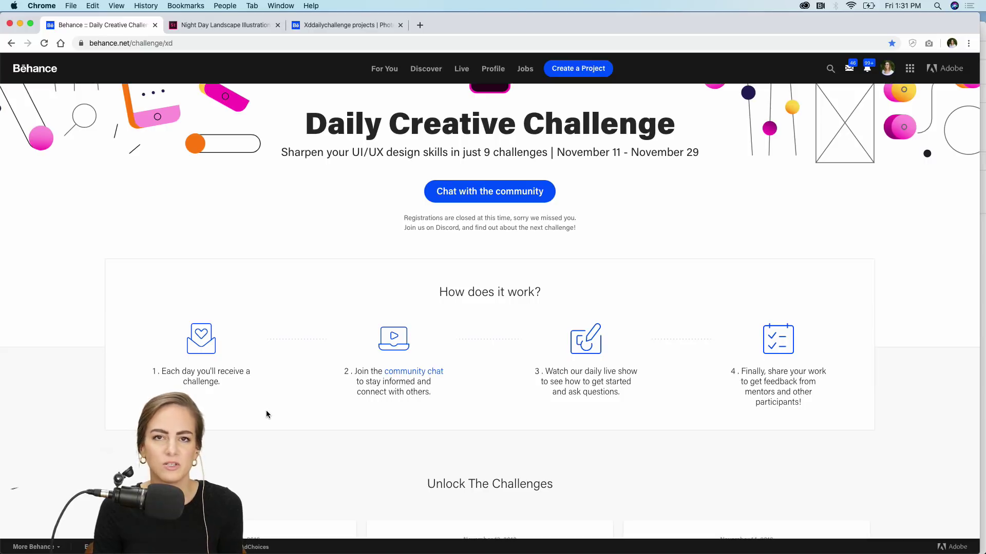
# - Look through the Daily Creative Challenge page, from how it works to the November 22 Blend Modes challenge
pyautogui.scroll(-1, 265, 415)
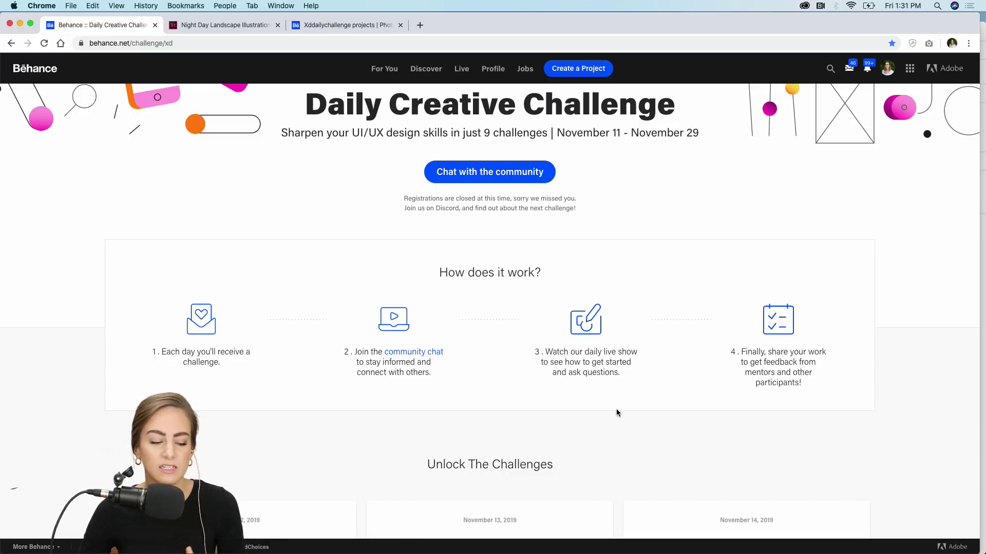
pyautogui.scroll(-4, 616, 410)
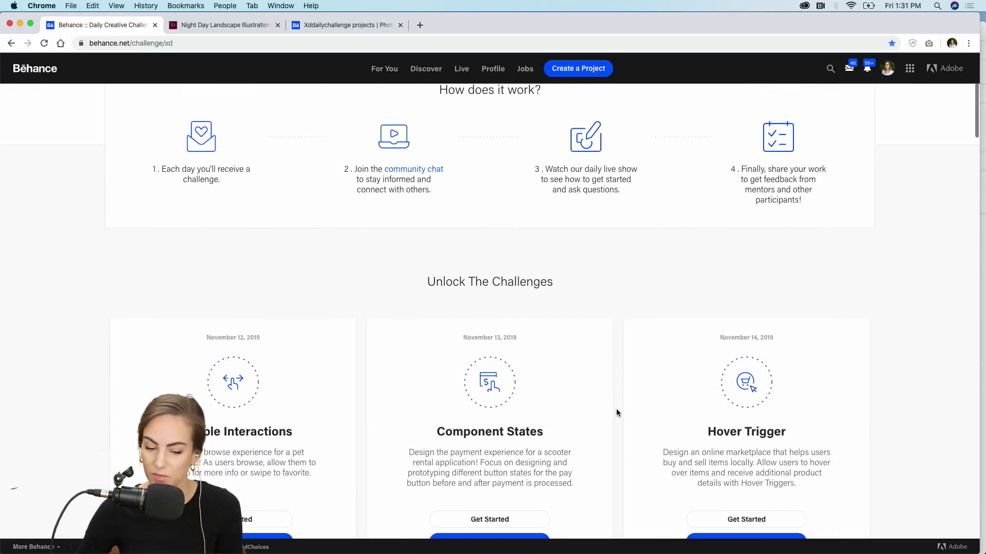
pyautogui.scroll(-2, 615, 411)
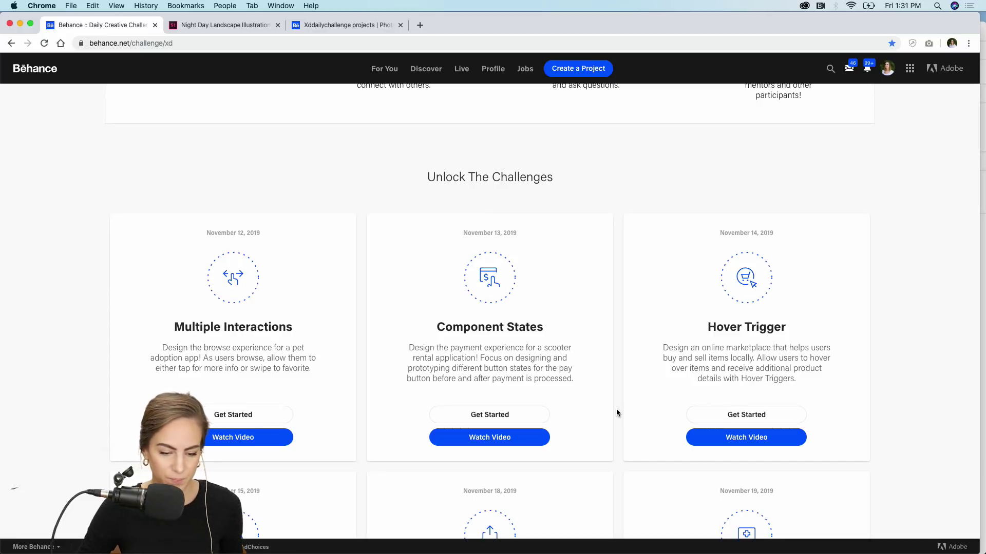
pyautogui.scroll(-2, 616, 410)
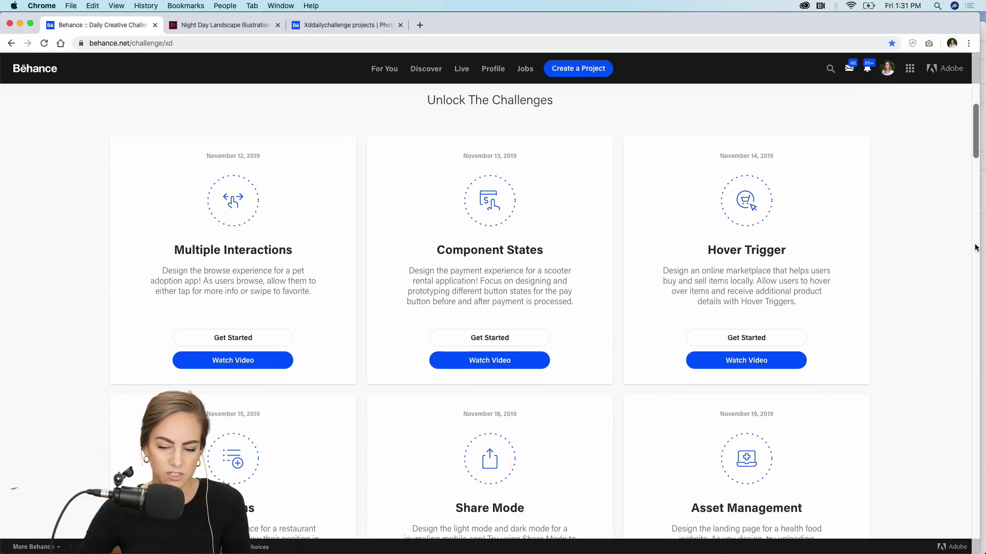
pyautogui.scroll(-6, 913, 291)
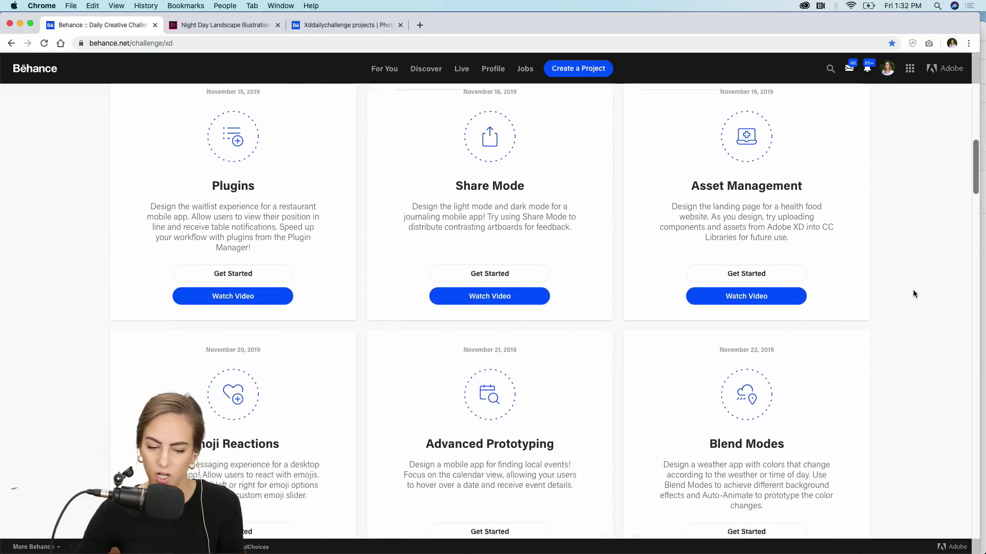
pyautogui.scroll(-5, 913, 294)
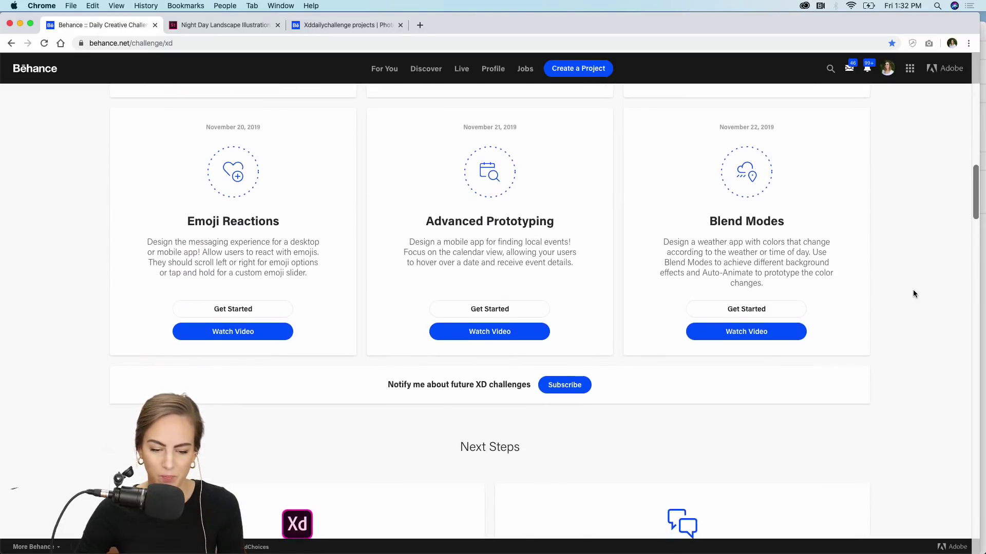
pyautogui.scroll(1, 913, 293)
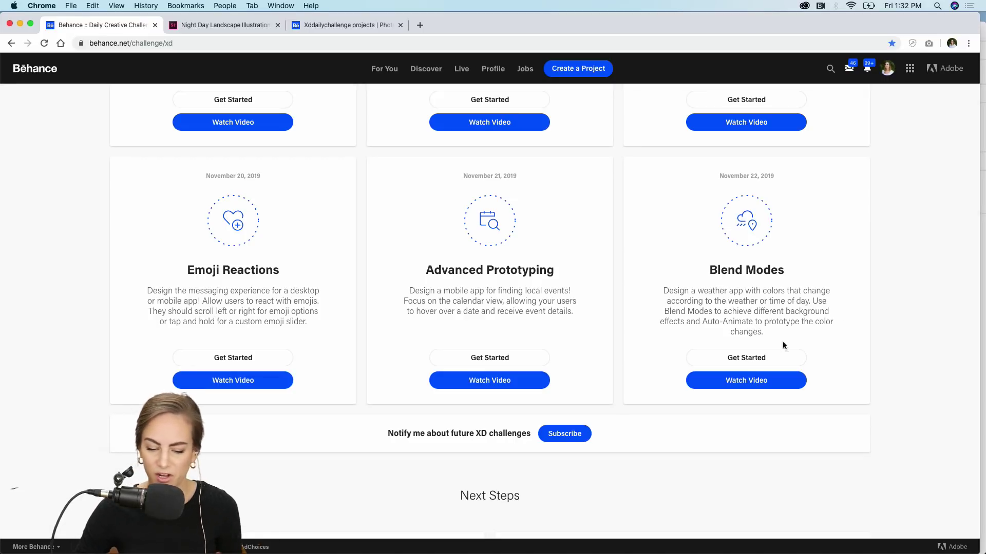
# - Open the Blend Modes challenge's starter file page on Dropbox, show its download options, and close the page
pyautogui.click(763, 356)
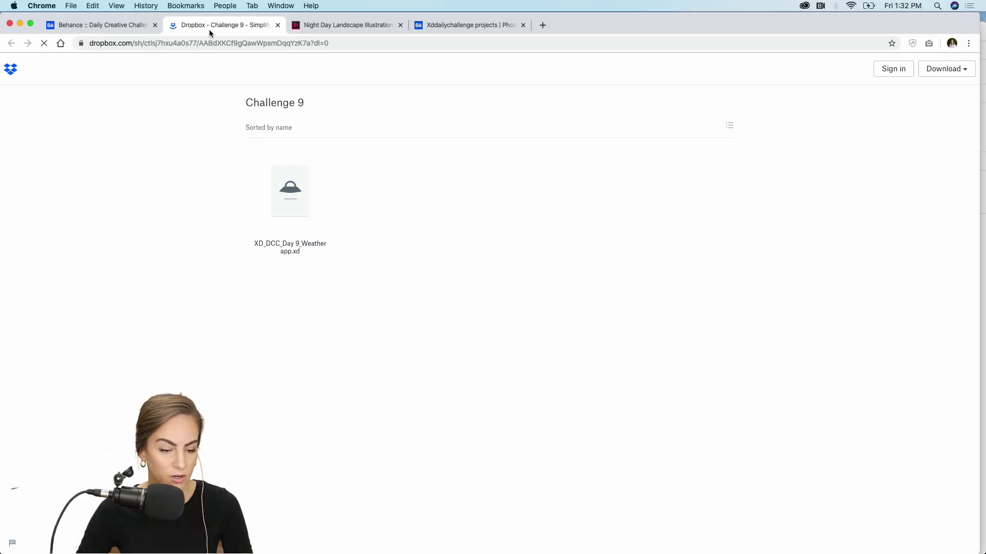
pyautogui.click(949, 71)
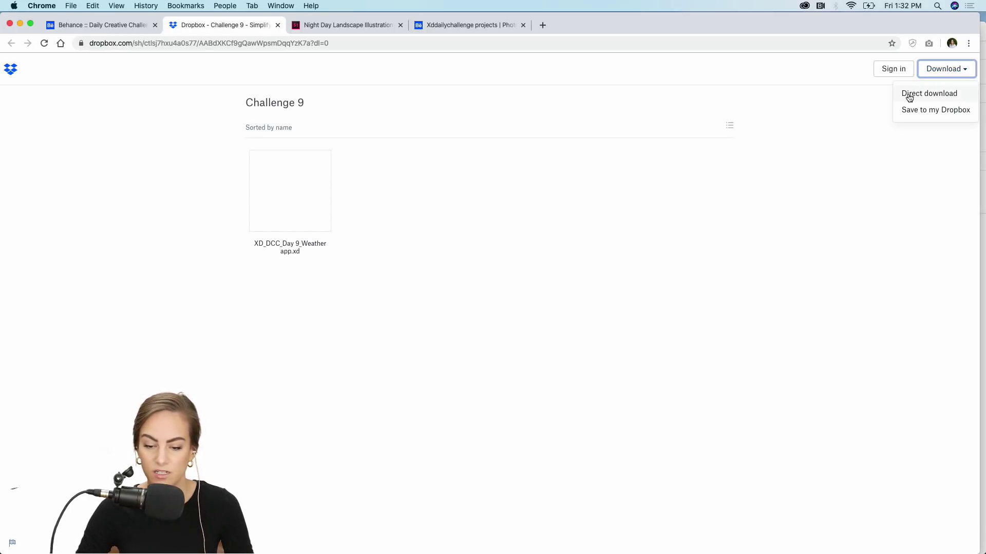
pyautogui.click(277, 26)
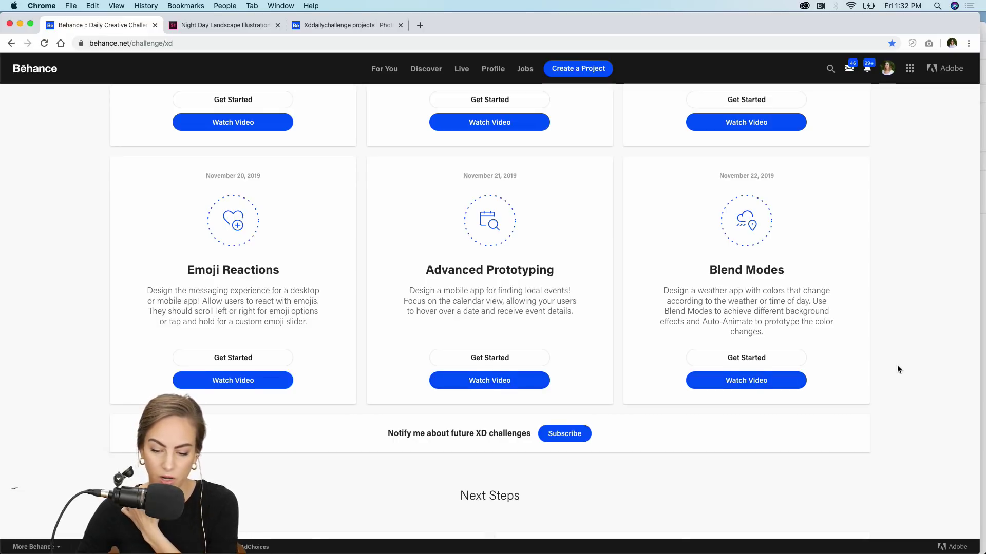
# - View the Next Steps section of the challenge page, covering XD and the community chat
pyautogui.scroll(-4, 898, 366)
pyautogui.scroll(-2, 897, 369)
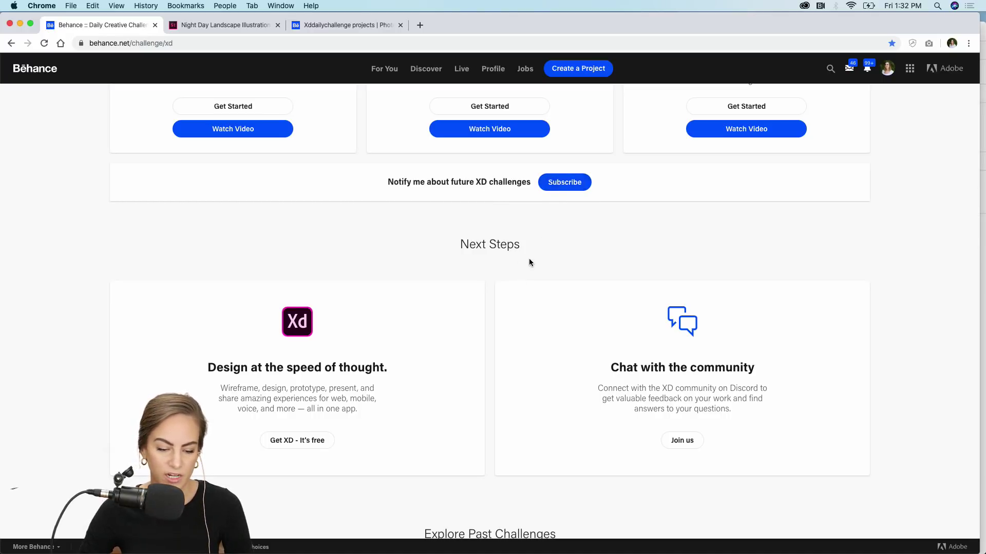
pyautogui.scroll(-3, 529, 259)
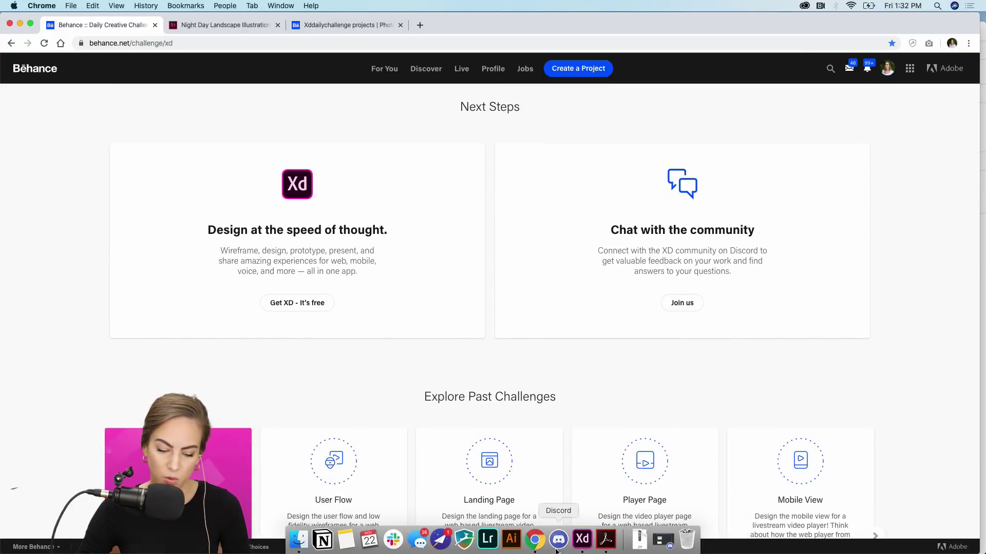
# - Switch to Discord and view the Adobe XD server's creative-challenge and going-live announcement channels
pyautogui.click(556, 548)
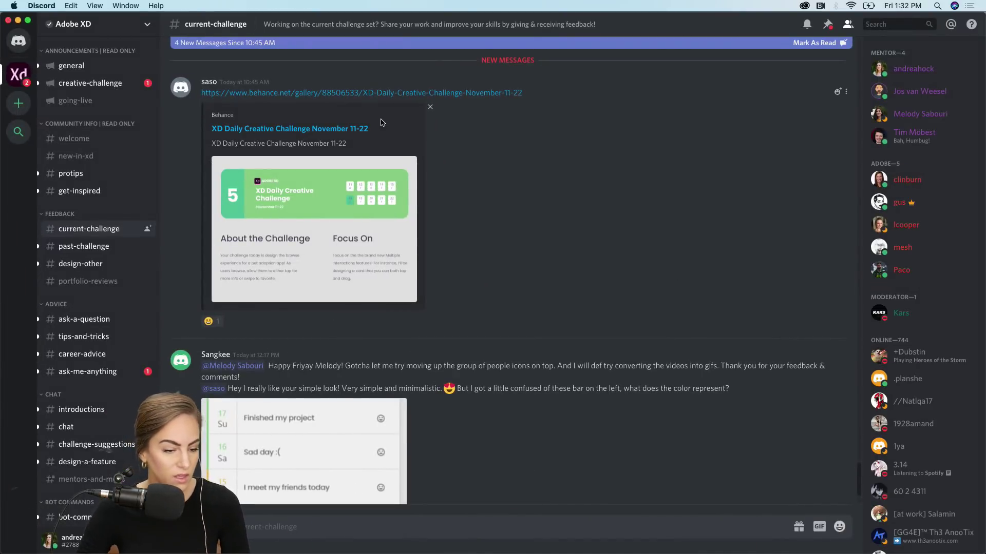
pyautogui.click(89, 86)
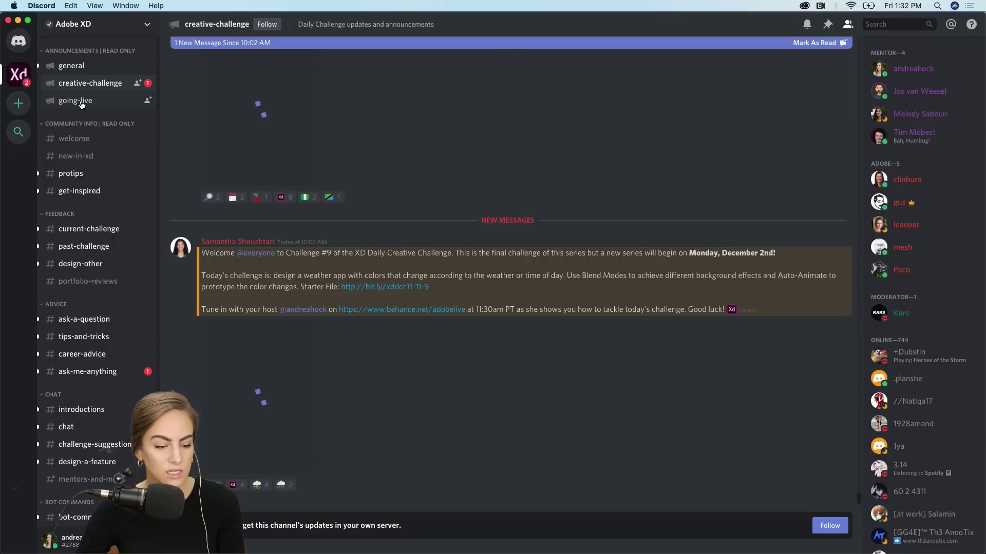
pyautogui.click(81, 105)
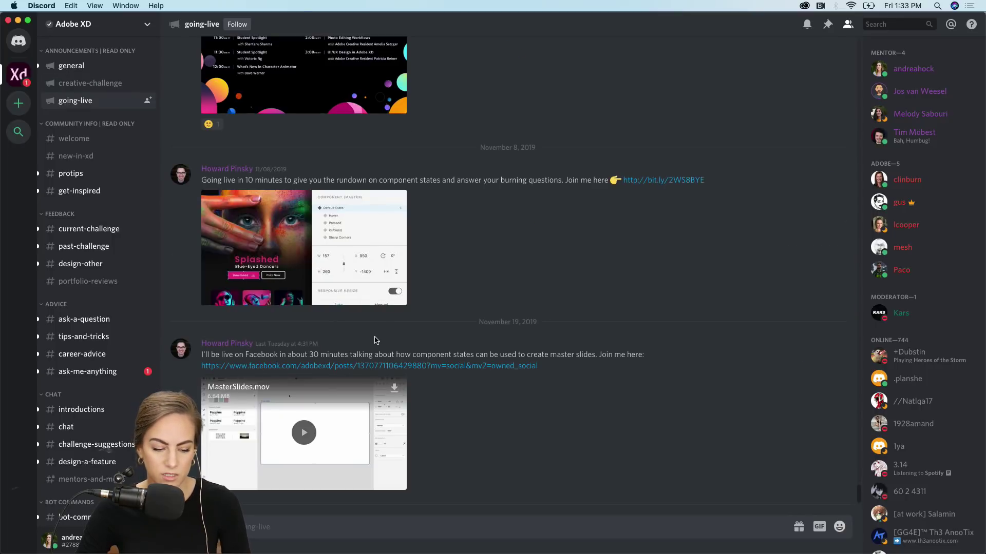
pyautogui.click(88, 90)
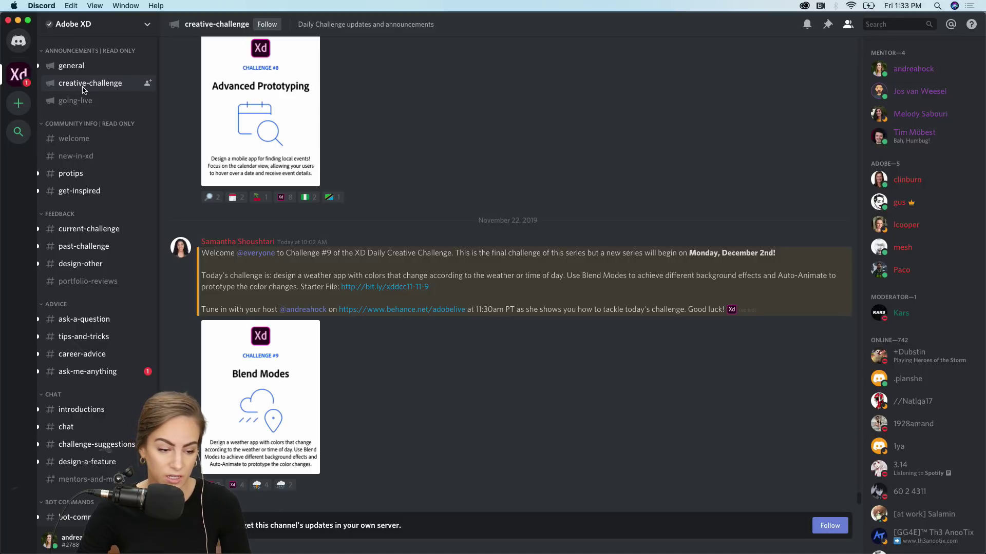
# - Open the current-challenge feedback channel and look back through its earlier submissions and comments
pyautogui.click(74, 232)
pyautogui.scroll(-3, 545, 211)
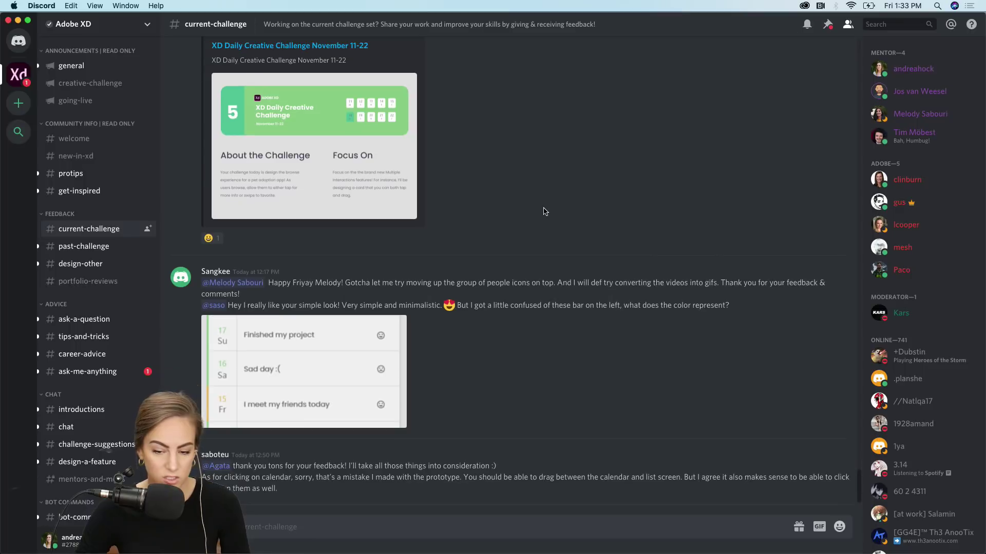
pyautogui.scroll(15, 545, 212)
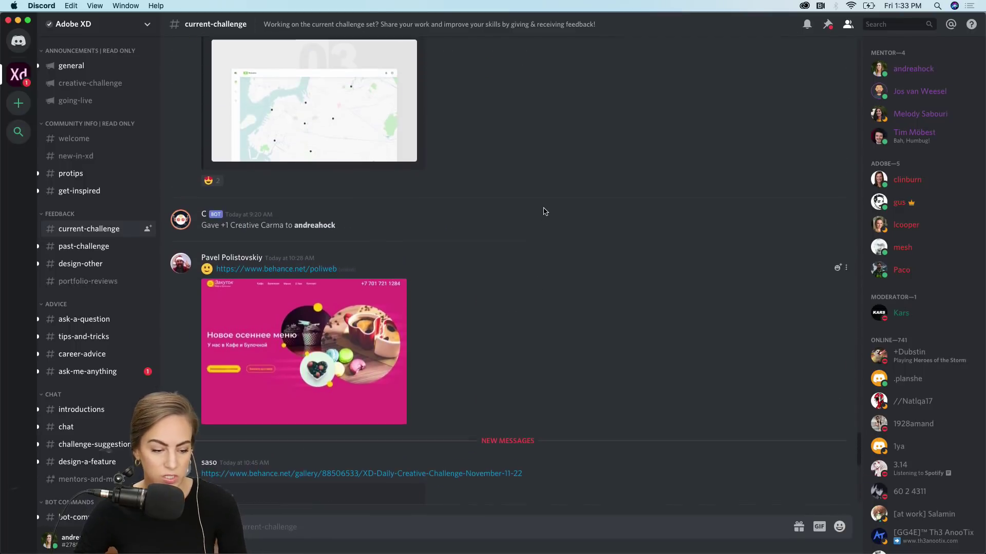
pyautogui.scroll(15, 545, 211)
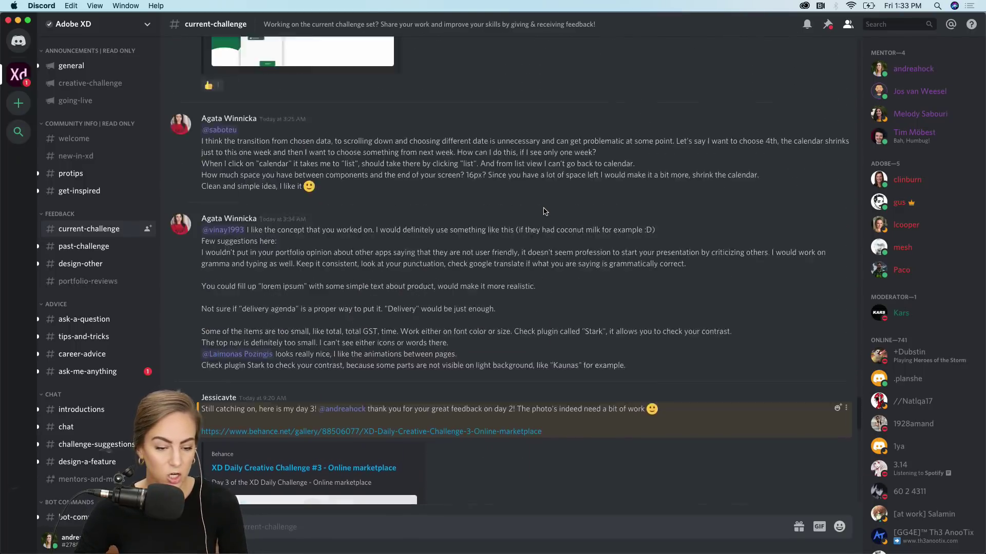
pyautogui.scroll(15, 545, 211)
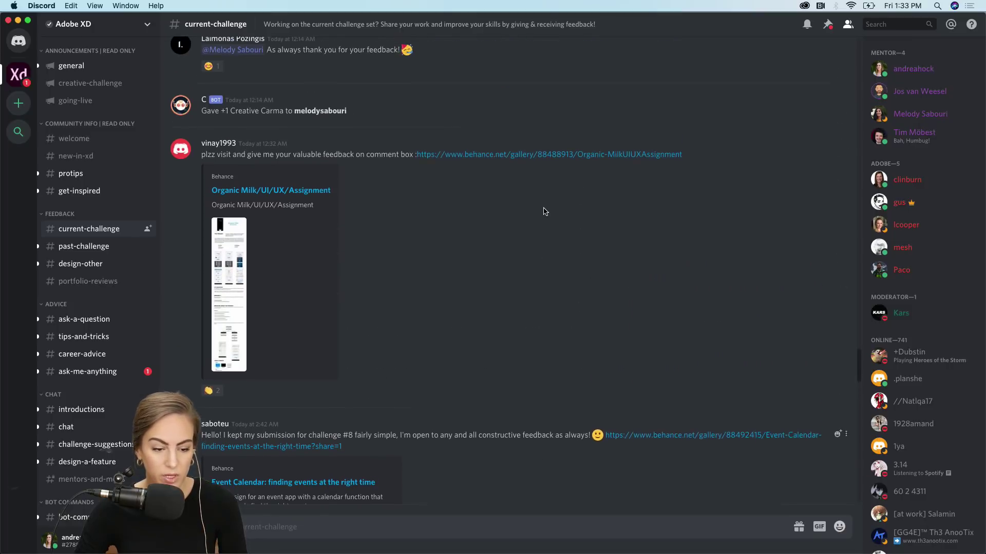
pyautogui.scroll(12, 545, 211)
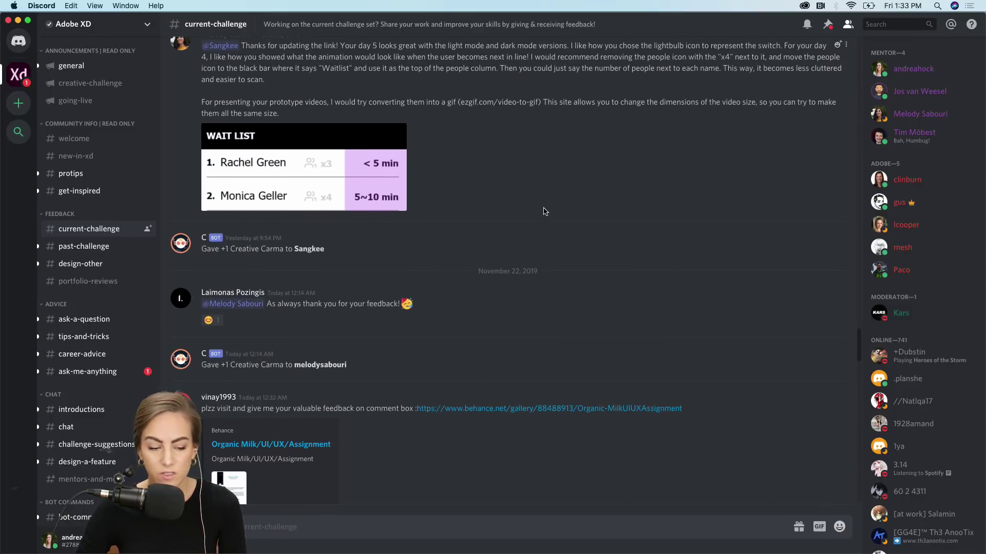
pyautogui.scroll(12, 545, 211)
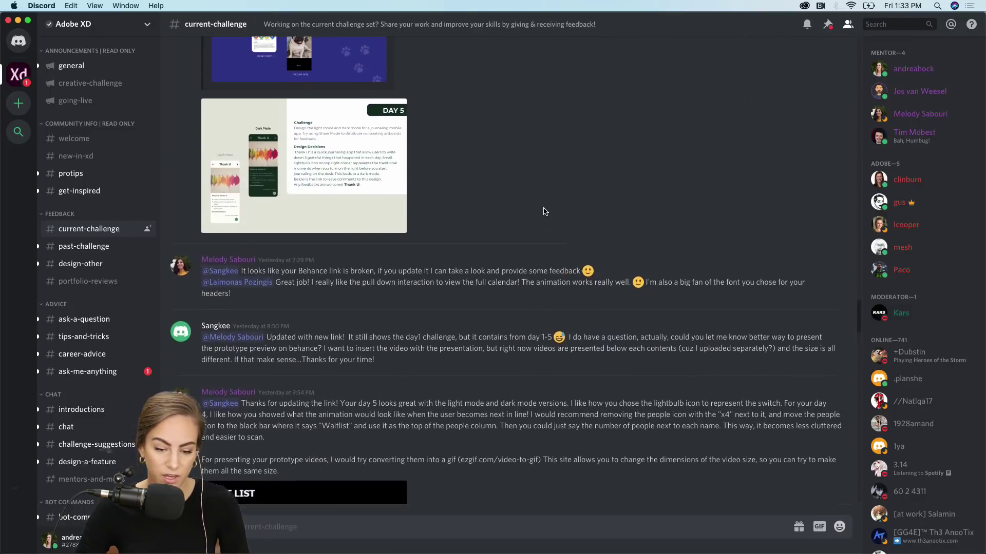
pyautogui.scroll(12, 545, 211)
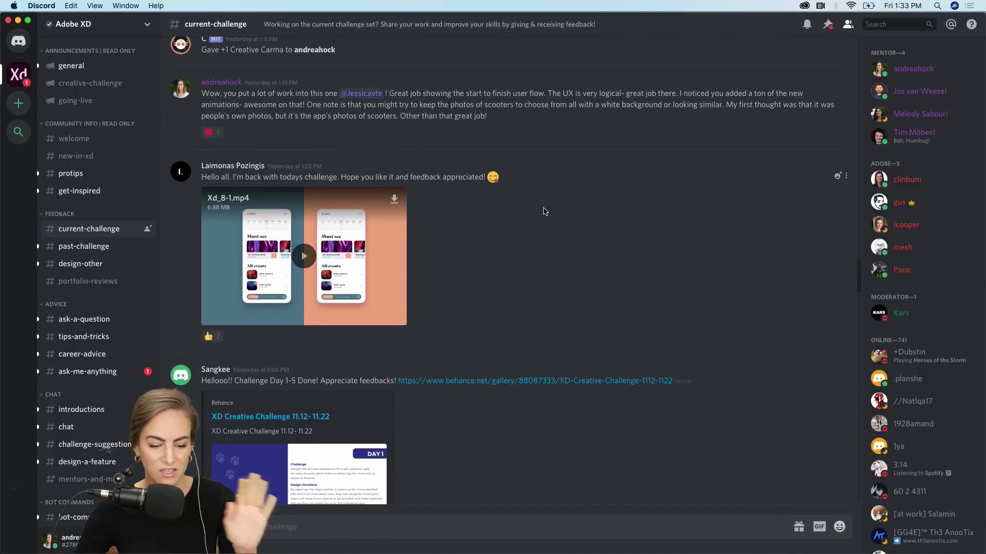
# - Browse the past-challenge and design-other feedback channels, and return to the current-challenge channel
pyautogui.click(100, 248)
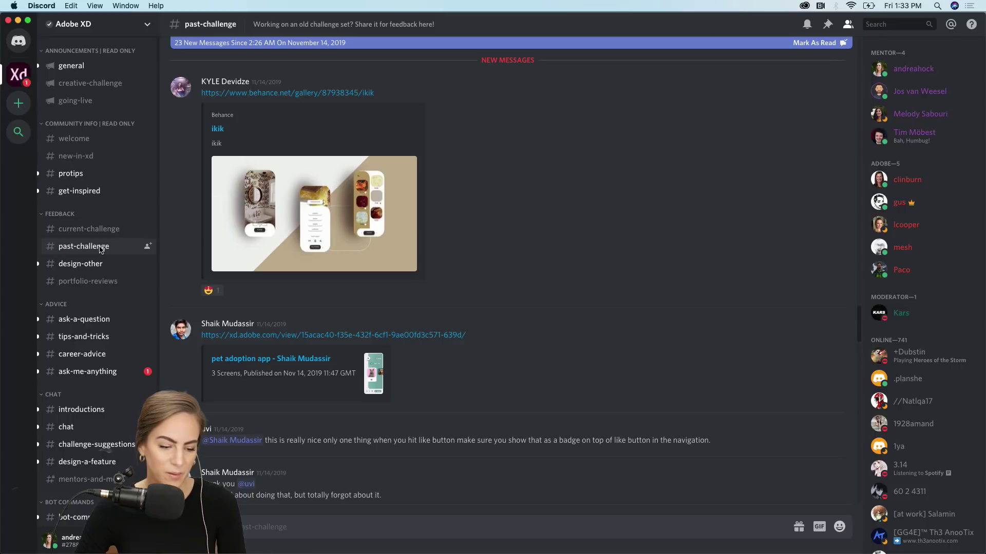
pyautogui.click(82, 267)
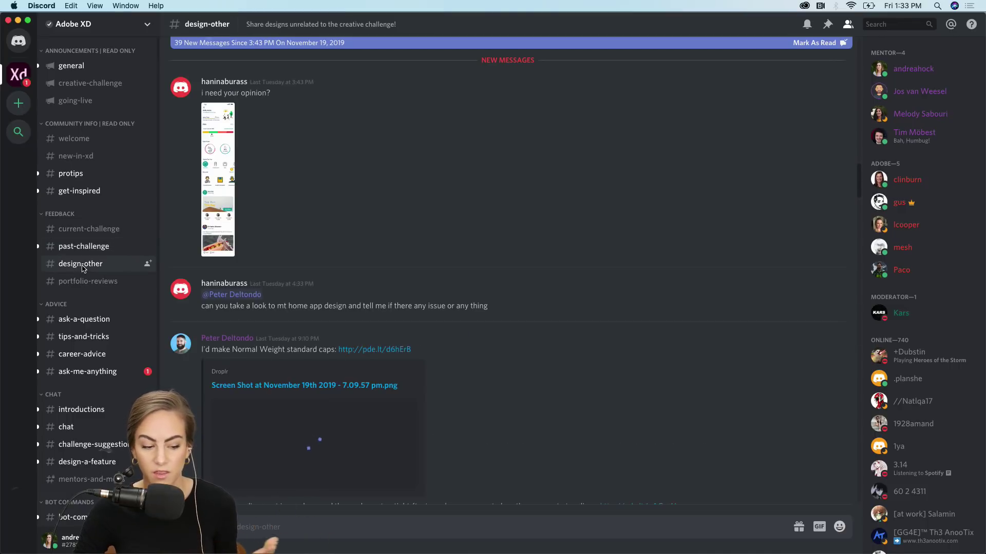
pyautogui.click(85, 252)
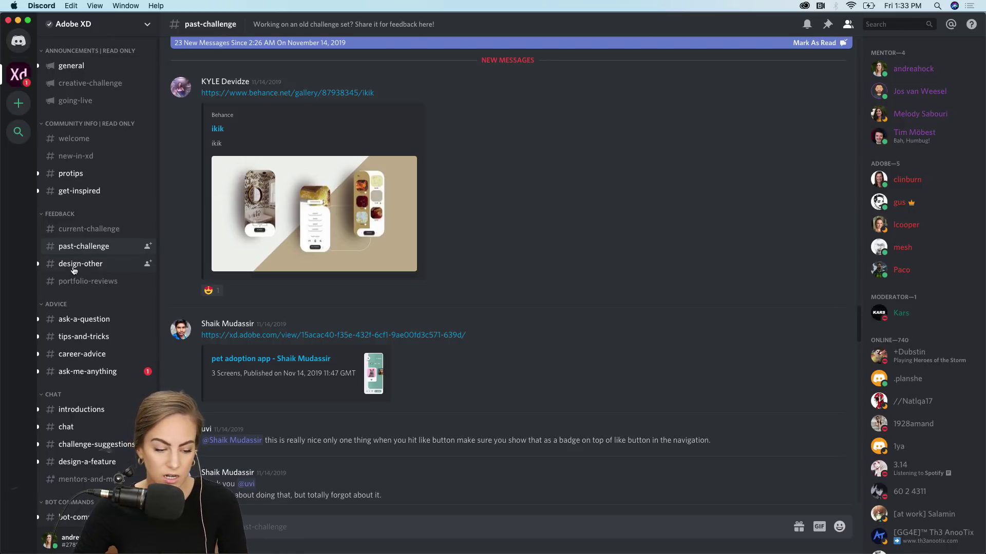
pyautogui.click(75, 268)
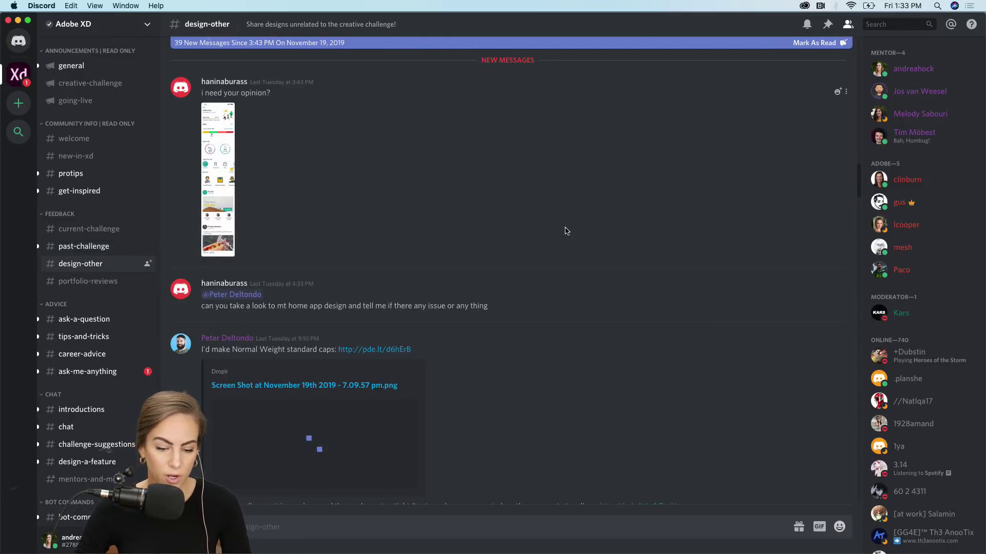
pyautogui.scroll(-10, 566, 231)
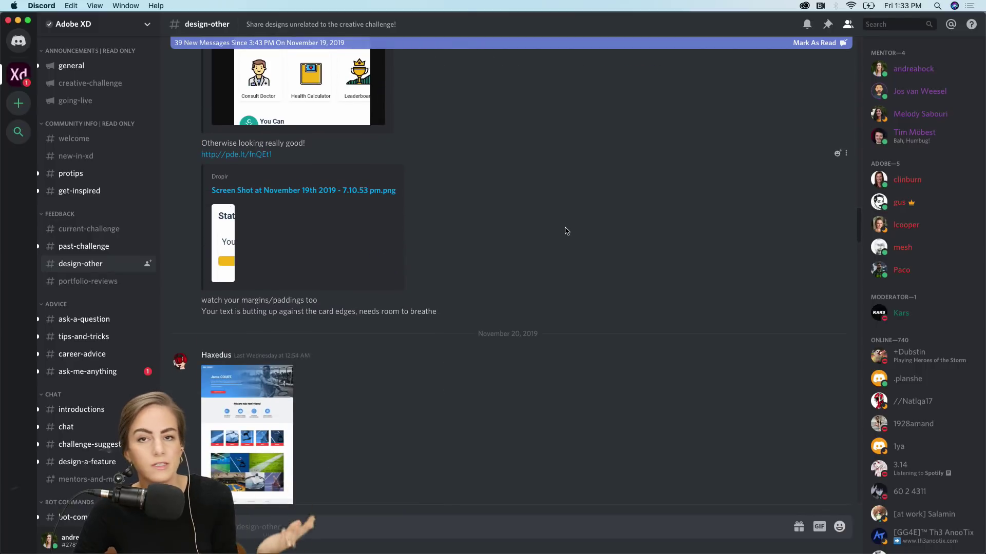
pyautogui.scroll(-6, 566, 231)
pyautogui.scroll(-15, 565, 231)
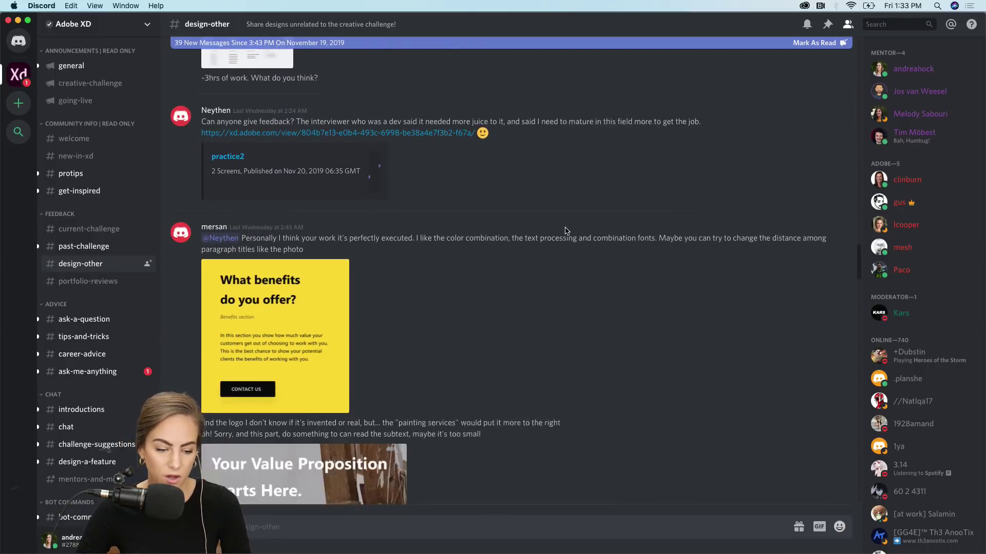
pyautogui.scroll(-10, 566, 231)
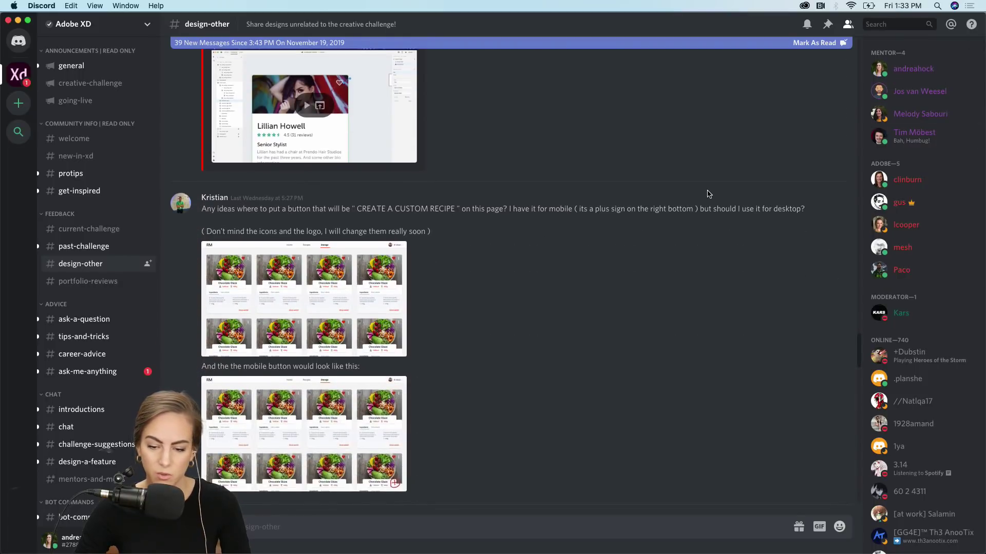
pyautogui.click(78, 230)
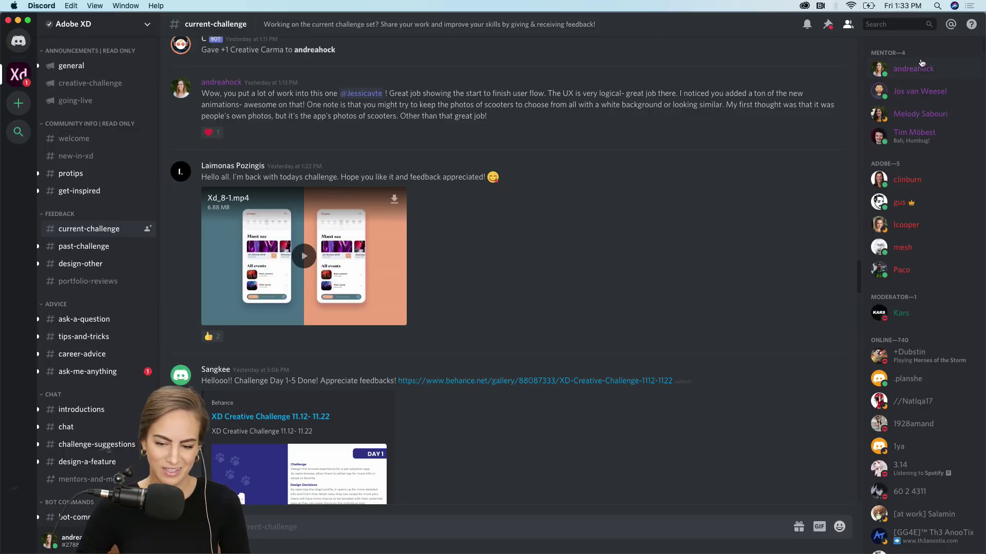
# - Minimize Discord and the browser to reach the Day 9 weather app file in Adobe XD, with its window moved up against the menu bar
pyautogui.click(18, 20)
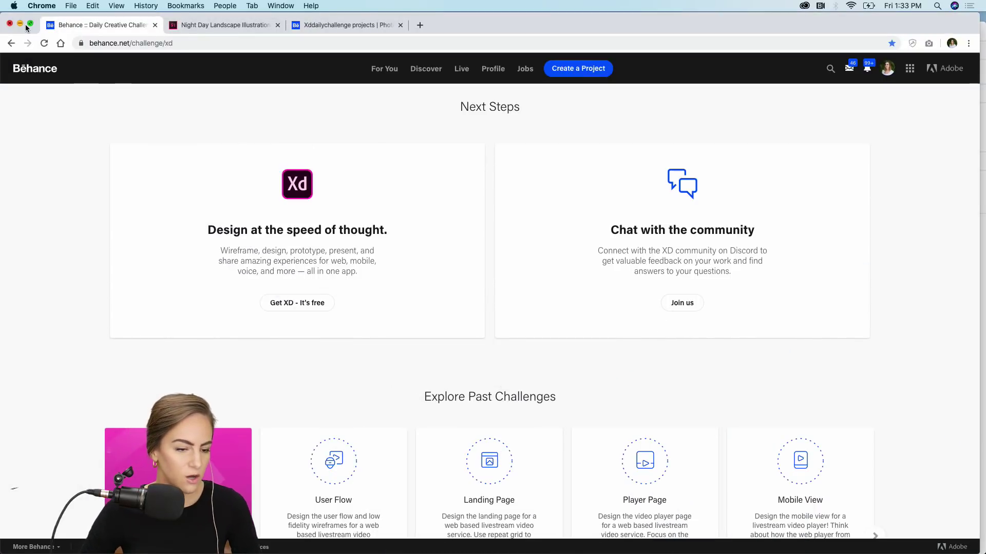
pyautogui.click(20, 25)
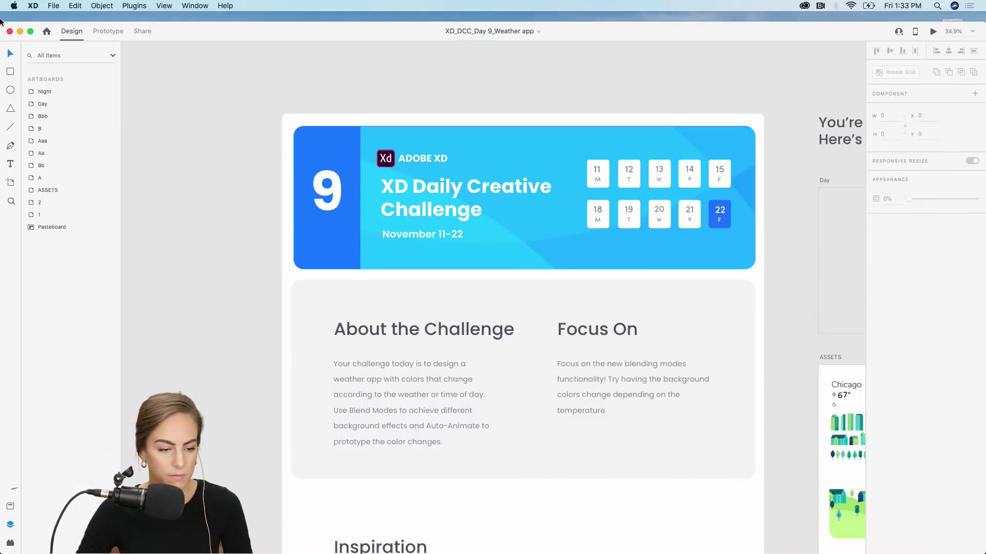
pyautogui.moveTo(1, 26); pyautogui.dragTo(2, 16)
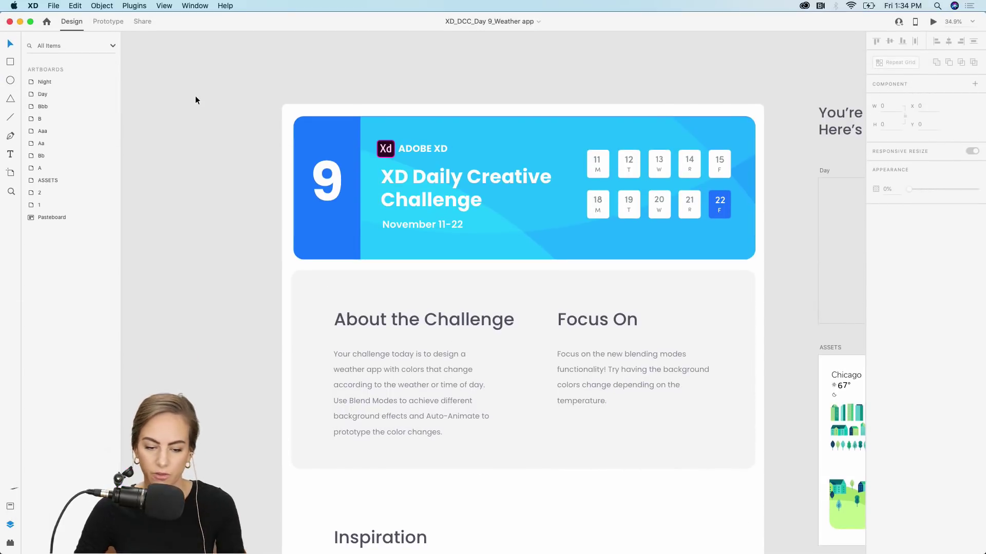
pyautogui.scroll(3, 195, 99)
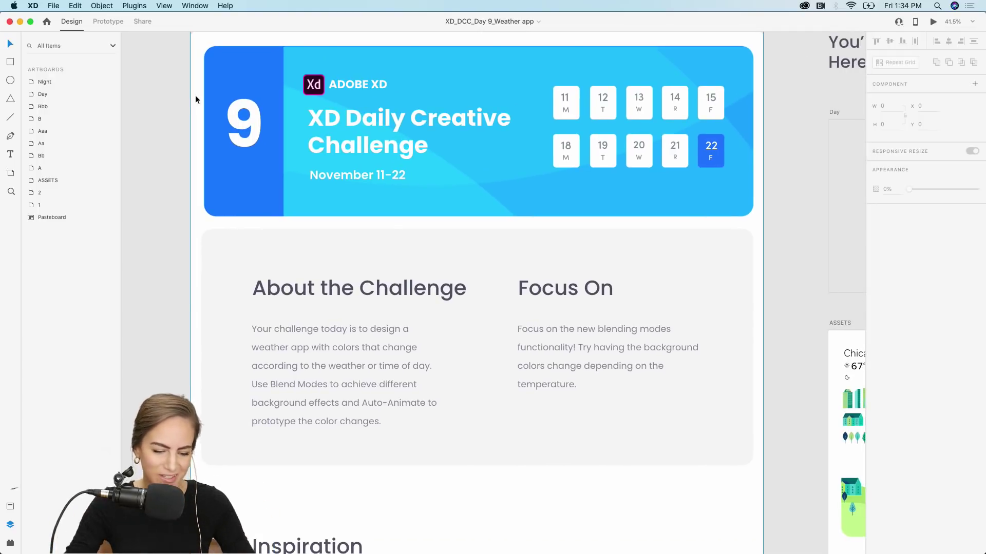
# - Review the challenge brief and focus notes, and examine the four inspiration weather app screens up close
pyautogui.scroll(-3, 188, 218)
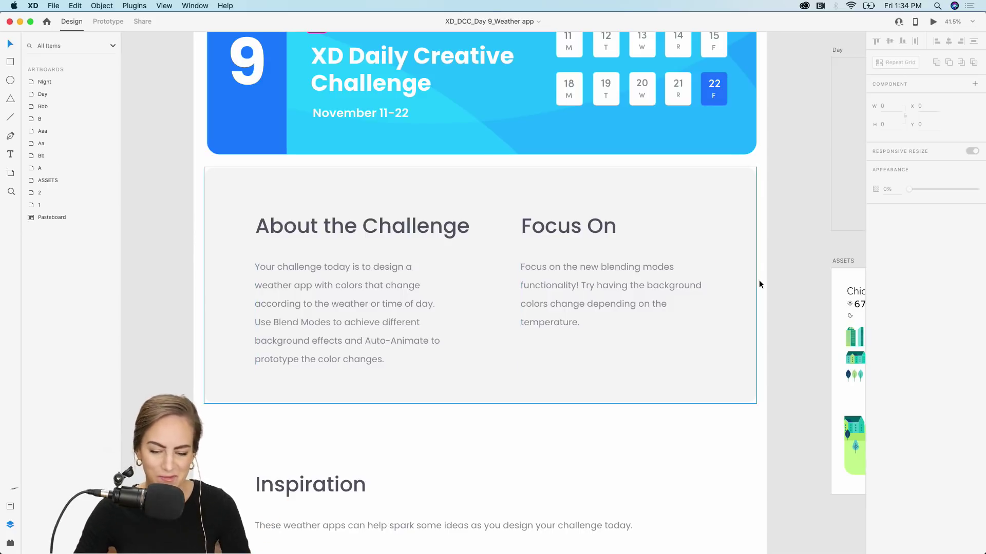
pyautogui.scroll(-3, 778, 270)
pyautogui.scroll(-3, 778, 272)
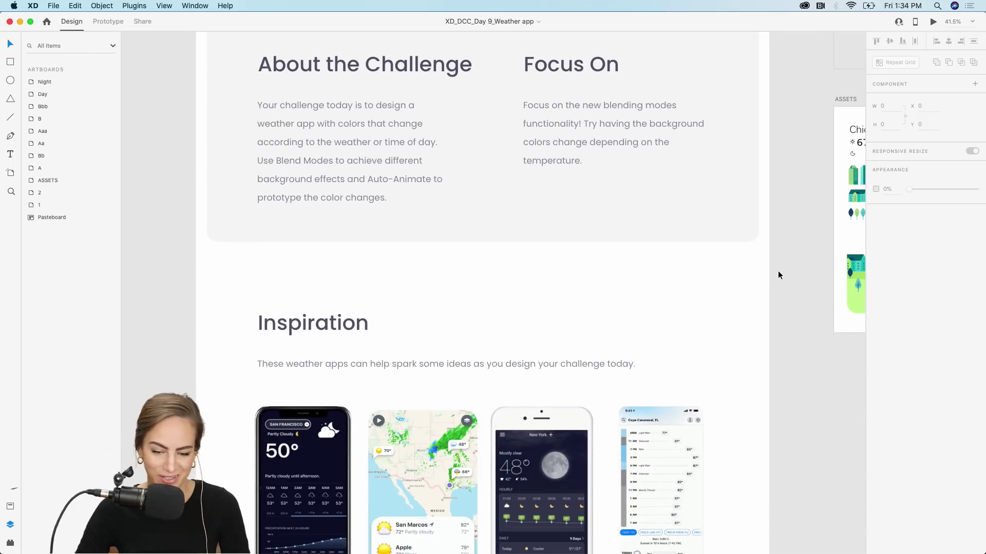
pyautogui.scroll(-8, 777, 275)
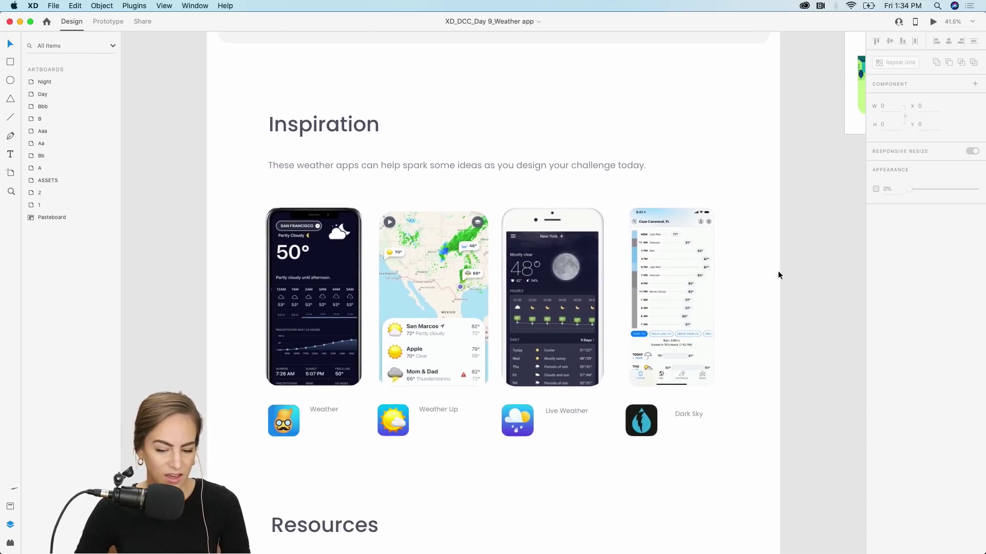
pyautogui.scroll(3, 778, 246)
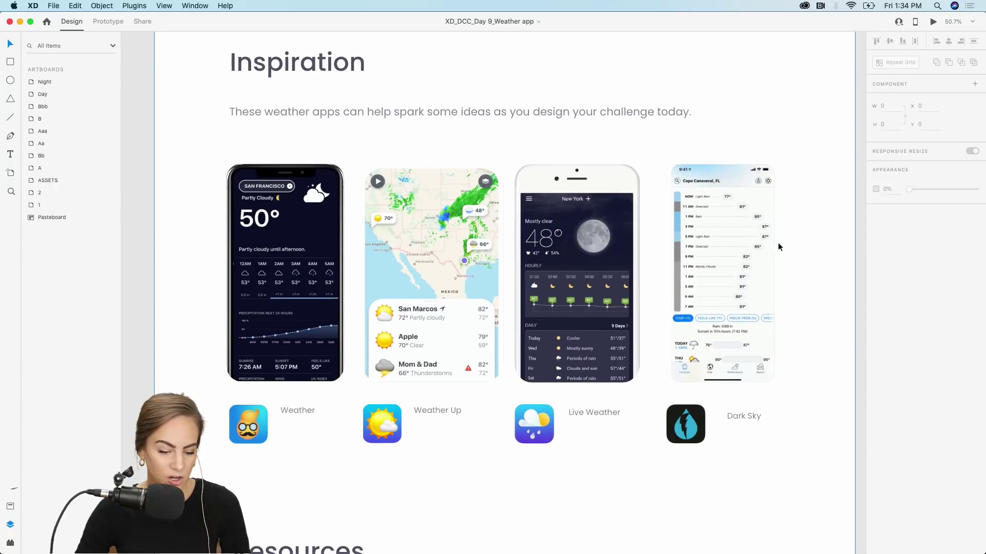
pyautogui.scroll(4, 778, 242)
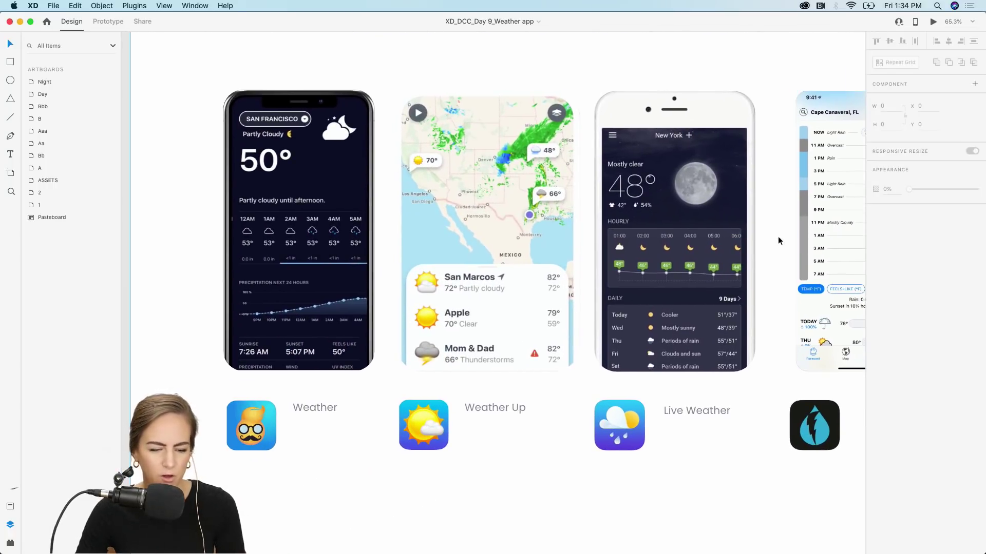
pyautogui.scroll(3, 332, 294)
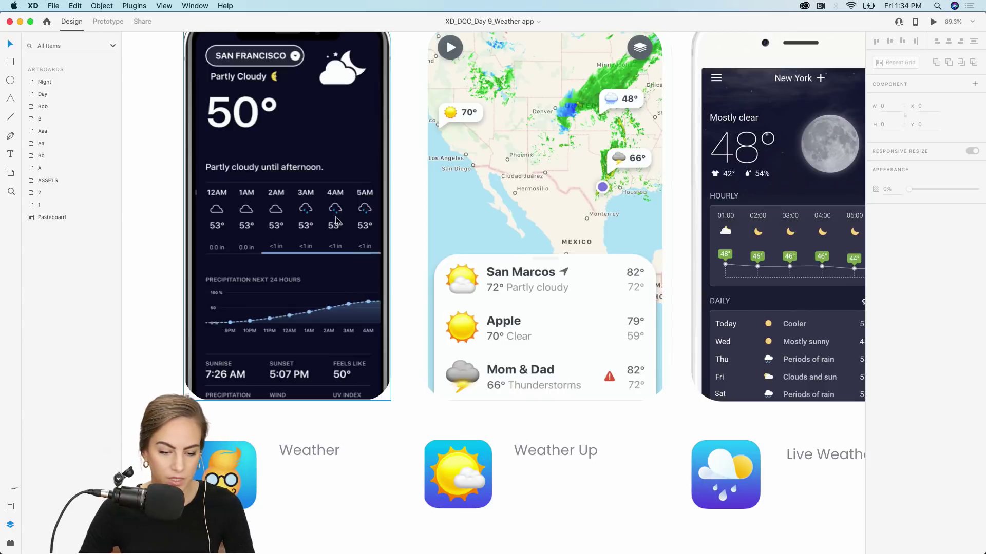
pyautogui.hscroll(10, 336, 221)
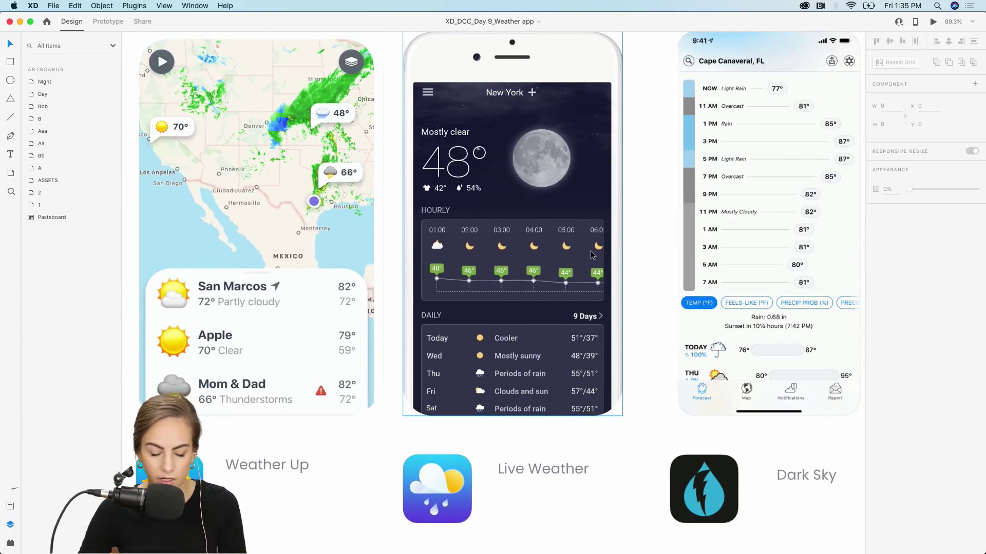
pyautogui.hscroll(4, 592, 254)
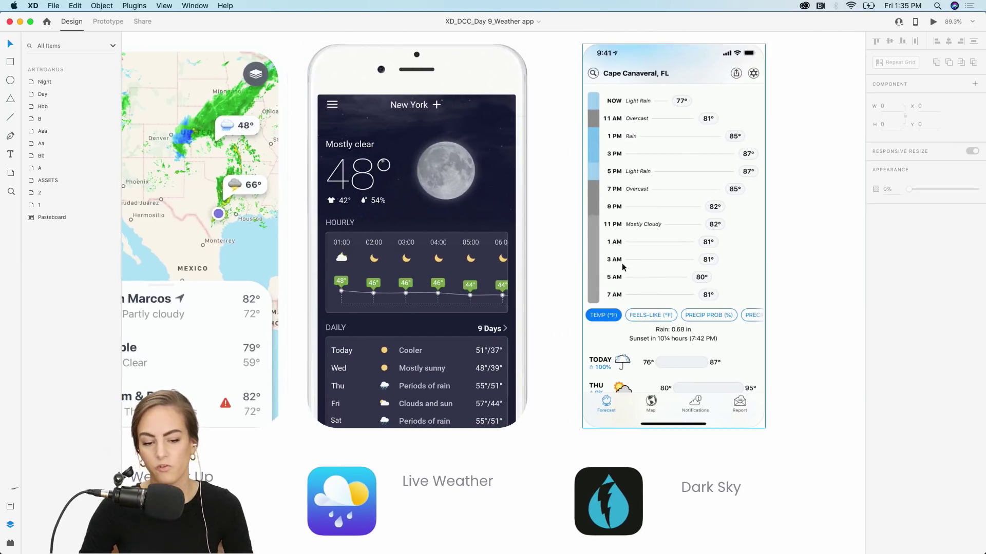
pyautogui.hscroll(-2, 621, 294)
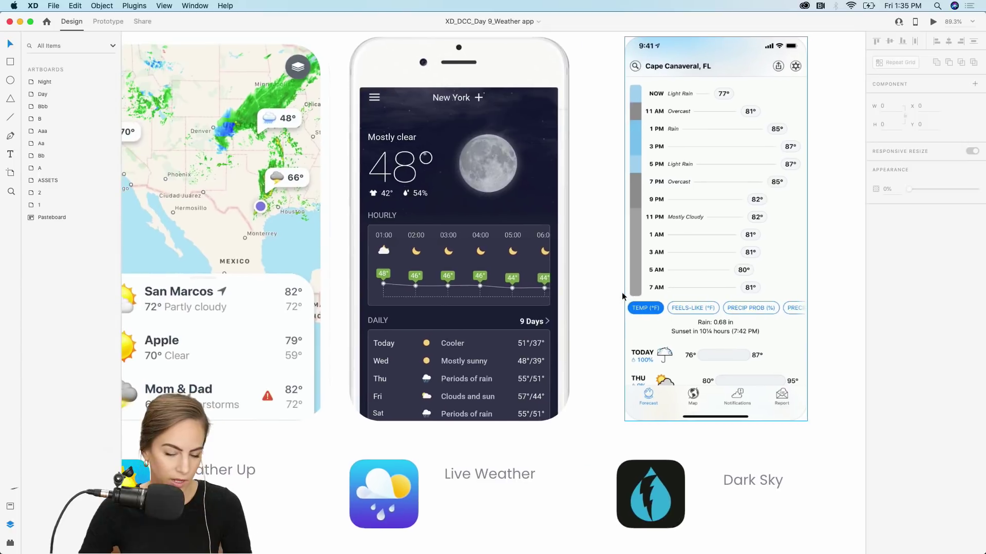
pyautogui.scroll(-5, 621, 295)
pyautogui.scroll(-3, 621, 299)
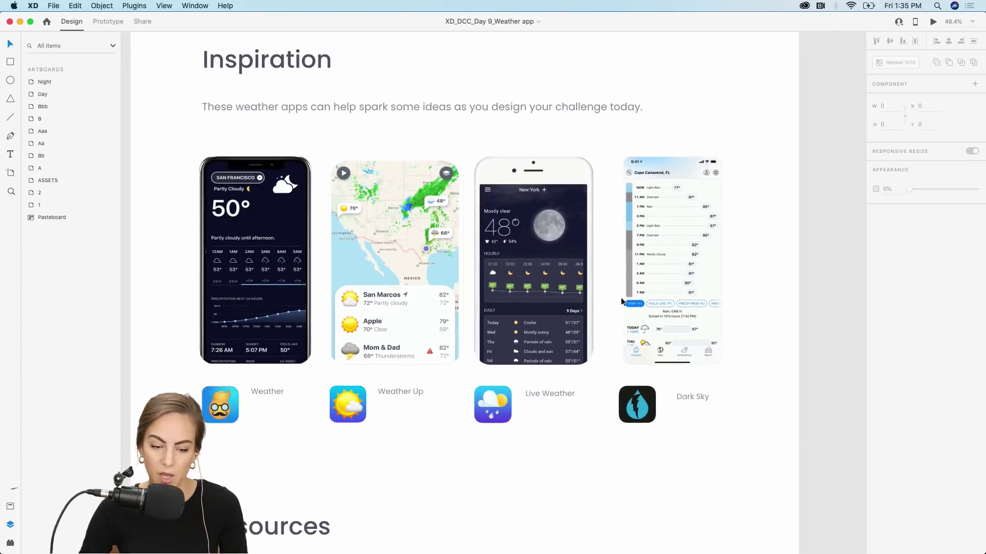
# - Look through the Resources lists for icons, photos, fonts and mockups, and the feedback and Behance posting notes below them
pyautogui.scroll(-5, 621, 299)
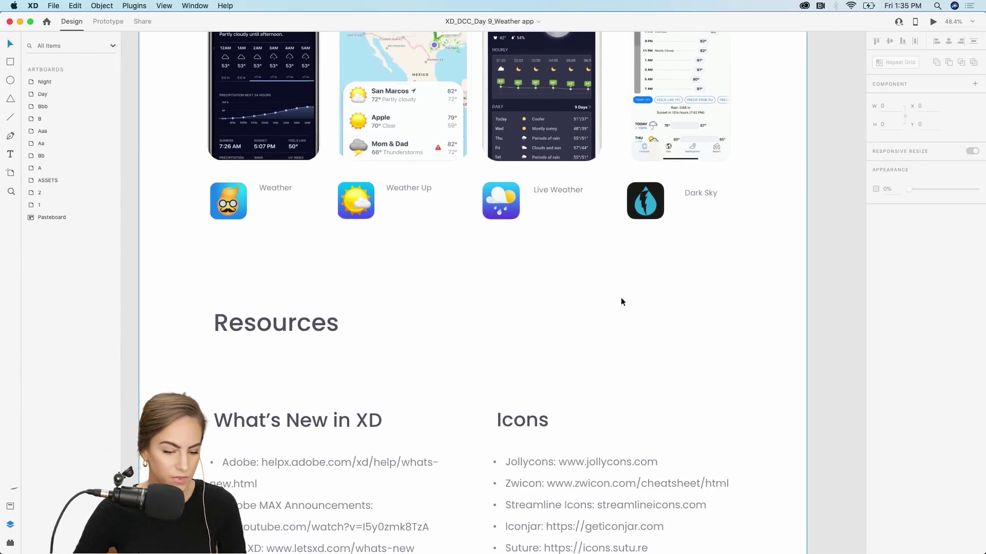
pyautogui.hscroll(-2, 621, 302)
pyautogui.scroll(-10, 621, 302)
pyautogui.scroll(-5, 620, 297)
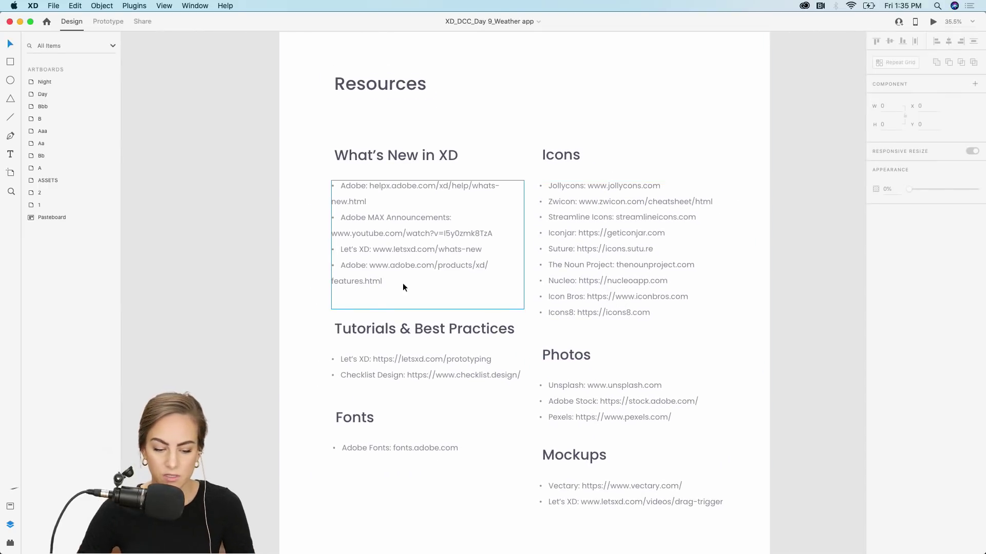
pyautogui.scroll(-2, 403, 282)
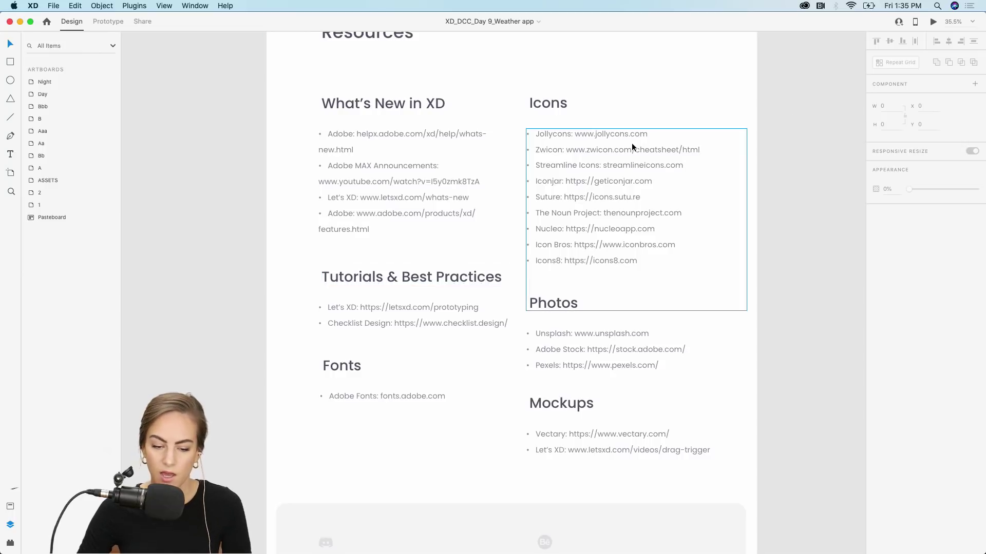
pyautogui.scroll(-2, 602, 264)
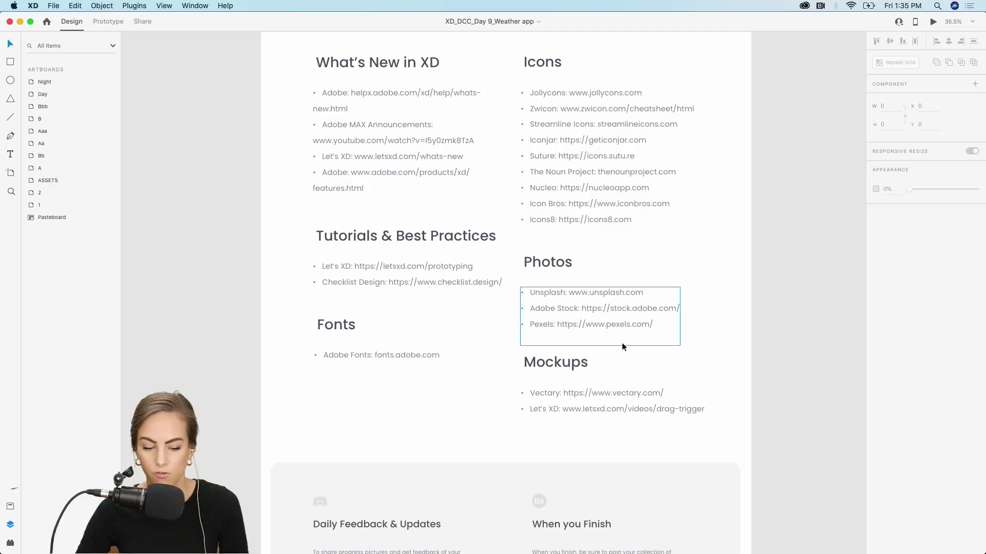
pyautogui.scroll(-4, 620, 398)
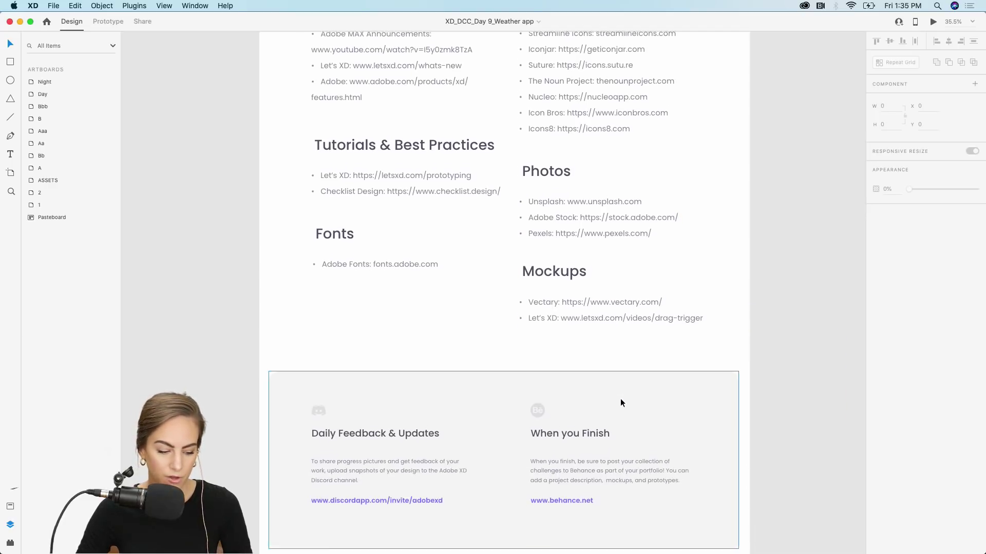
pyautogui.scroll(-5, 620, 398)
pyautogui.scroll(3, 621, 395)
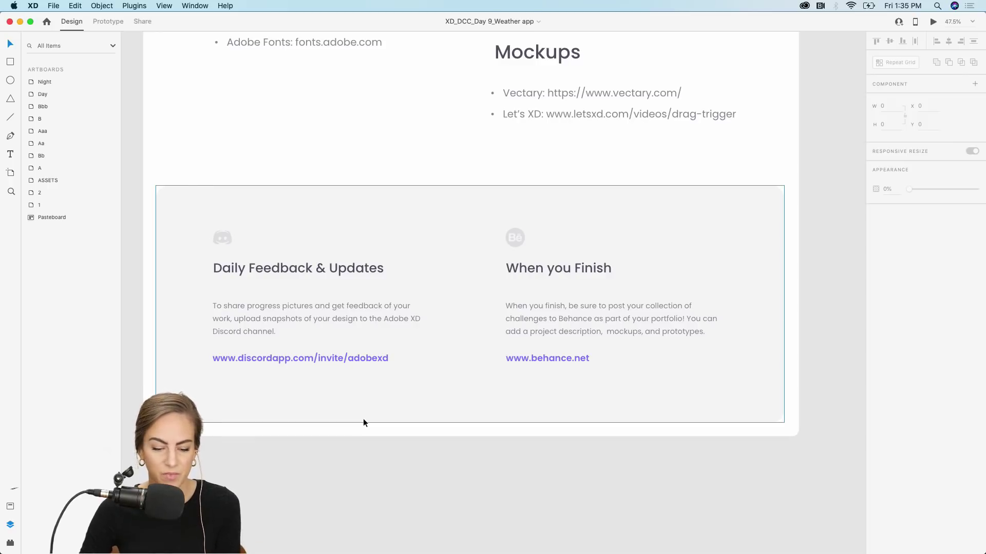
pyautogui.scroll(-5, 363, 420)
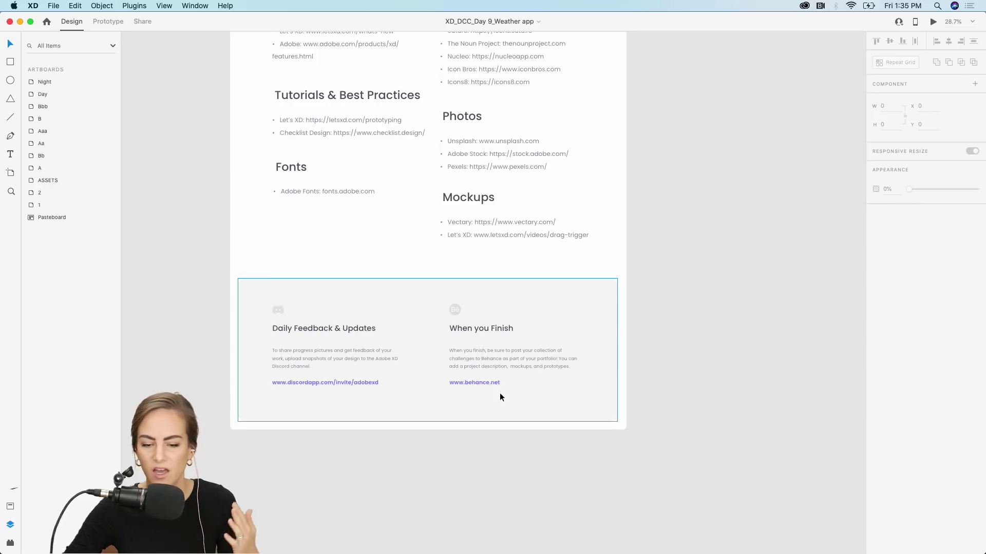
# - Examine the empty Day and Night starter artboards and the ASSETS artboard with its illustrations, temperature graph and blue backgrounds
pyautogui.scroll(10, 500, 392)
pyautogui.hscroll(5, 500, 393)
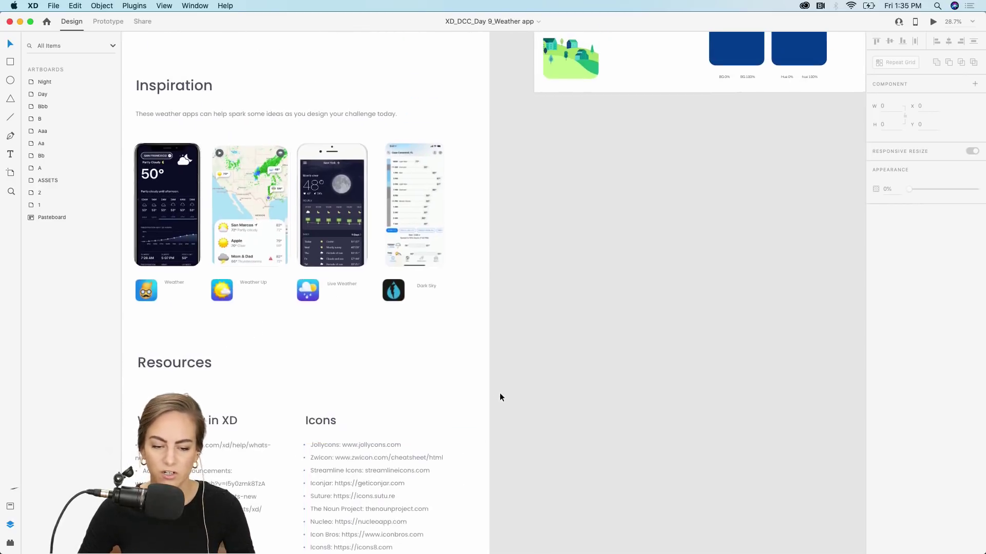
pyautogui.scroll(10, 500, 392)
pyautogui.hscroll(3, 500, 393)
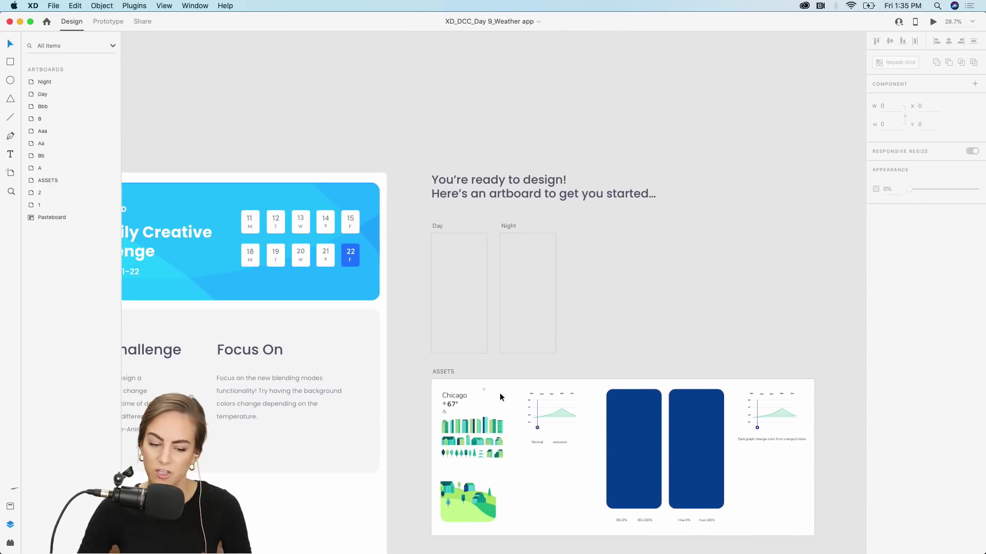
pyautogui.scroll(5, 501, 377)
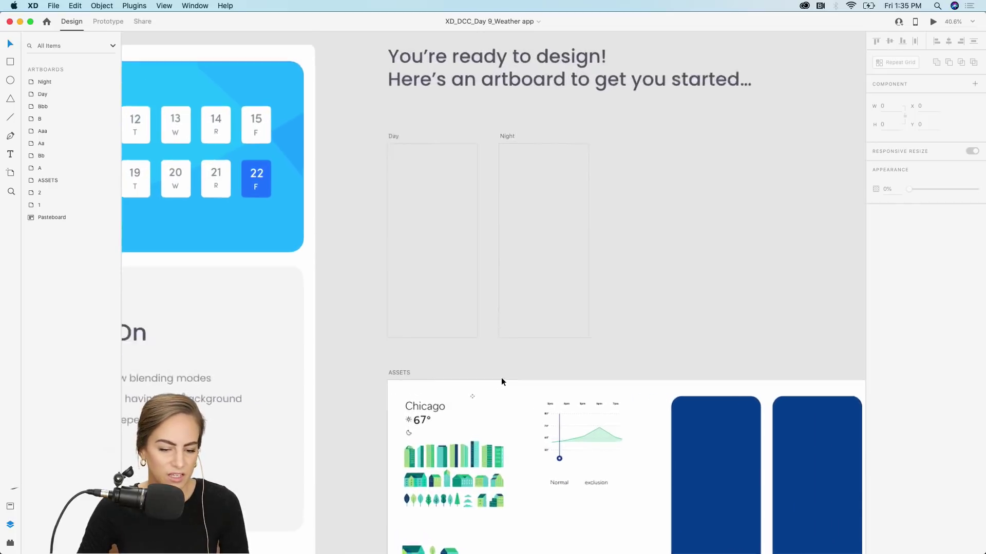
pyautogui.scroll(2, 503, 380)
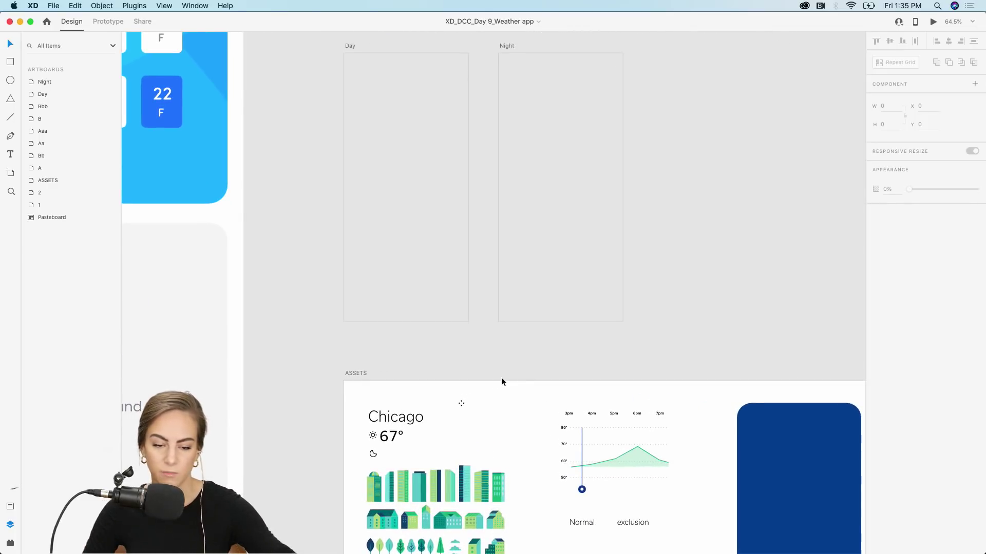
pyautogui.scroll(2, 501, 377)
pyautogui.scroll(-1, 501, 380)
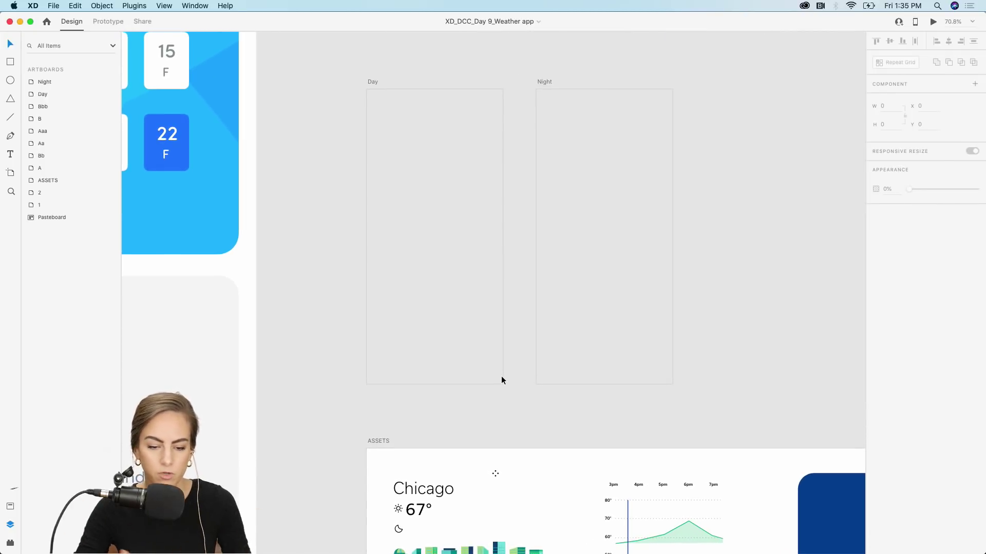
pyautogui.scroll(3, 501, 379)
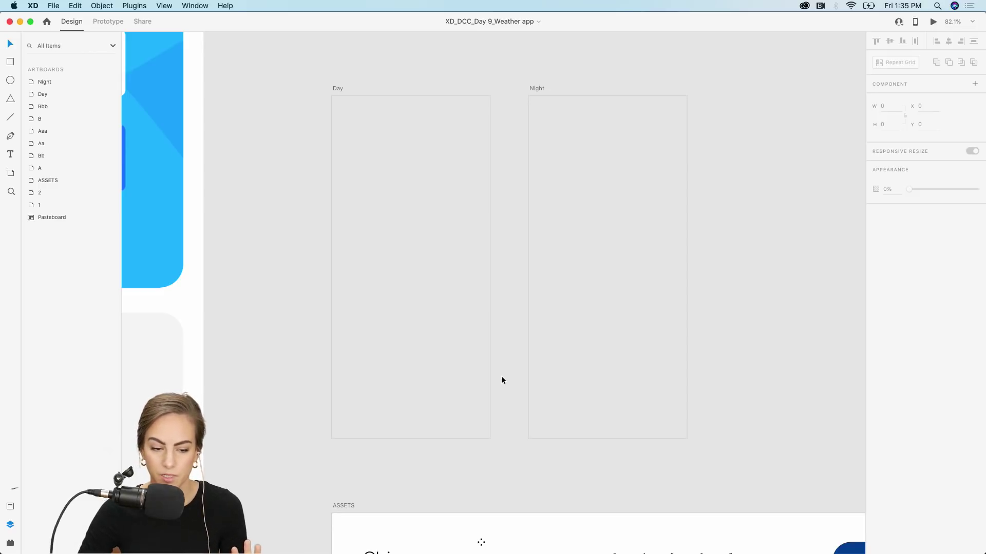
pyautogui.scroll(-3, 502, 380)
pyautogui.scroll(-10, 502, 380)
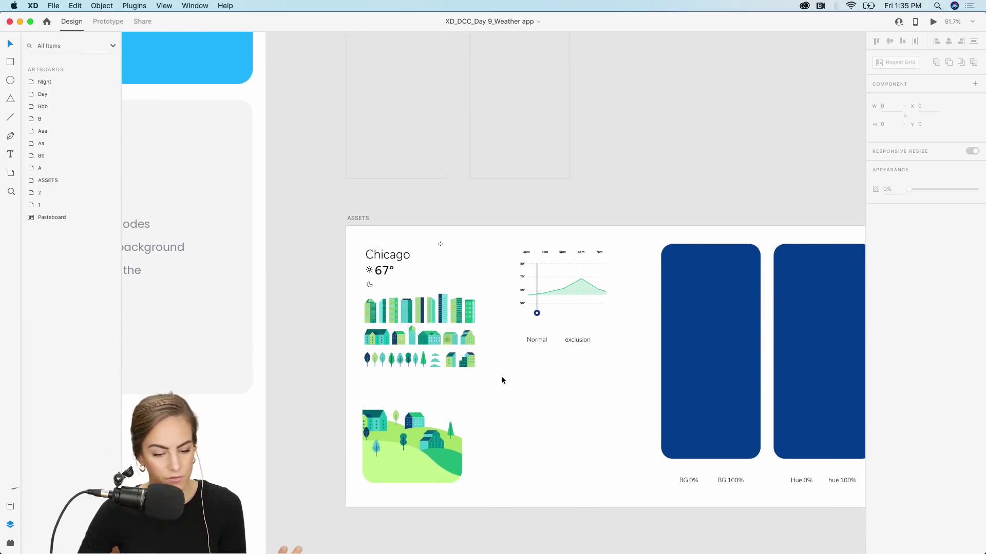
pyautogui.scroll(4, 502, 379)
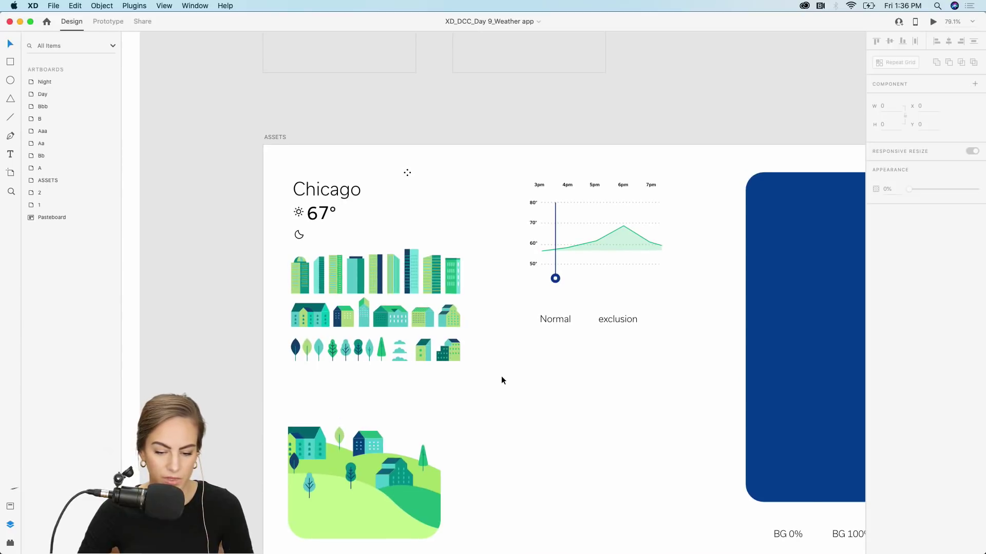
pyautogui.hscroll(5, 502, 380)
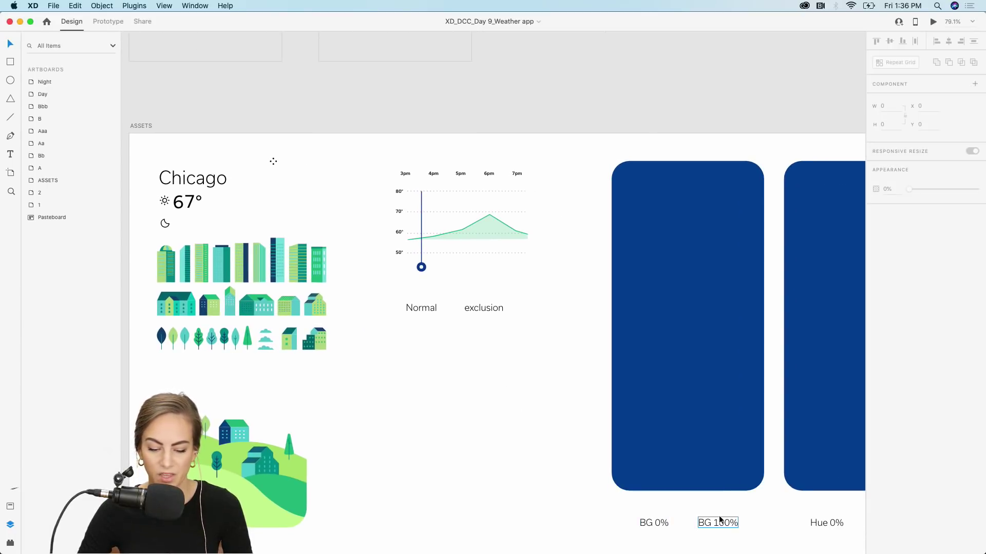
pyautogui.scroll(-5, 719, 515)
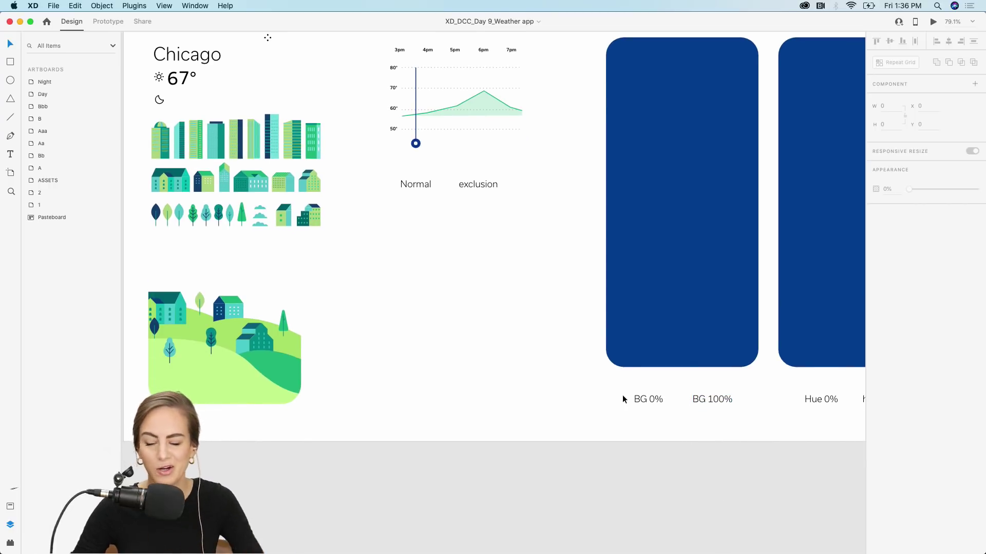
# - Draw a white 375 × 812 rectangle covering the Day artboard and remove its border
pyautogui.scroll(10, 622, 398)
pyautogui.hscroll(-5, 623, 398)
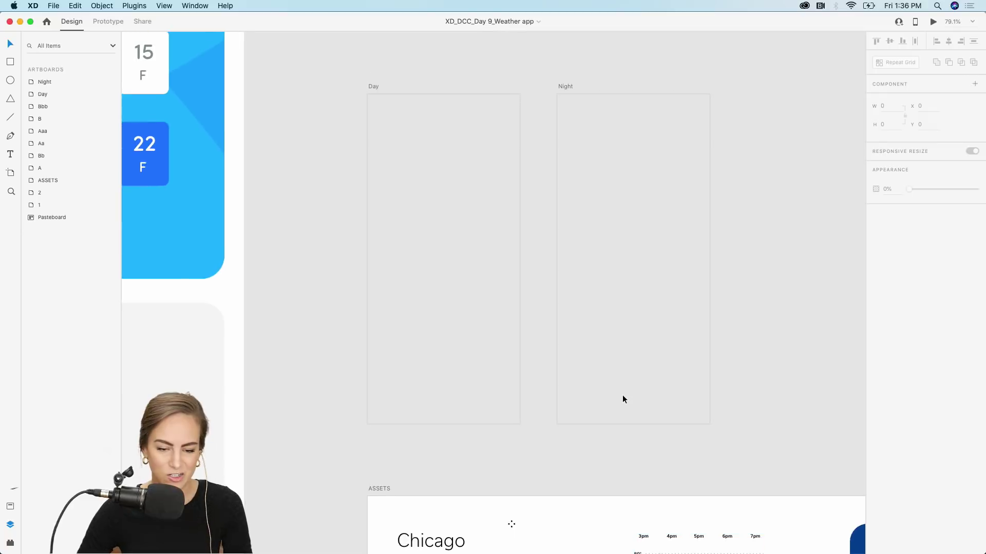
pyautogui.scroll(5, 622, 399)
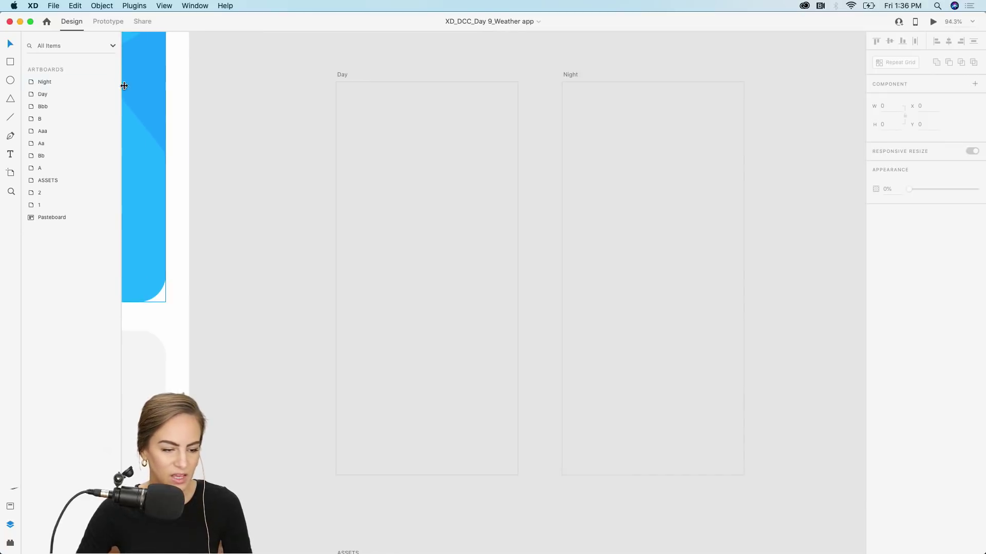
pyautogui.press('r')
pyautogui.moveTo(337, 83)
pyautogui.mouseDown()
pyautogui.moveTo(468, 264)
pyautogui.moveTo(517, 475)
pyautogui.mouseUp()
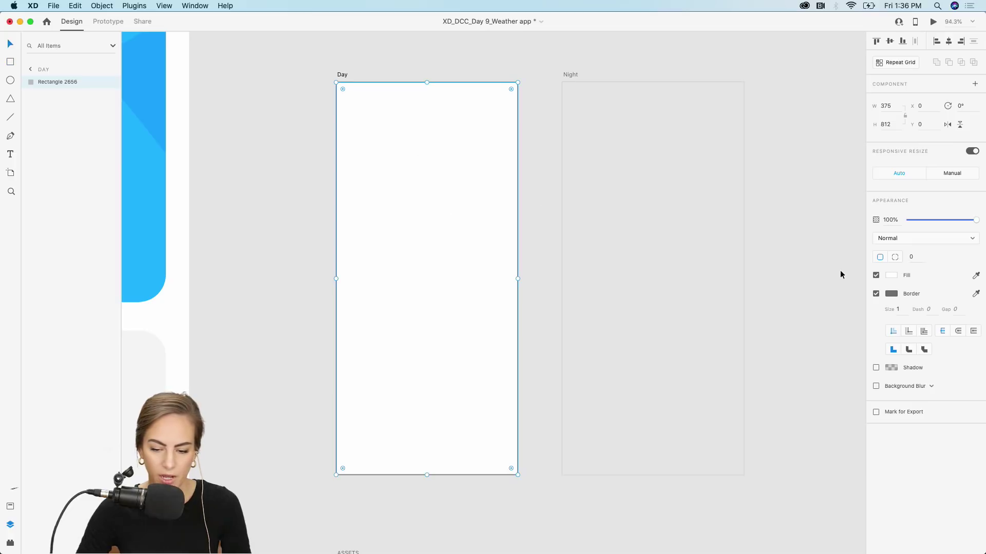
pyautogui.click(875, 294)
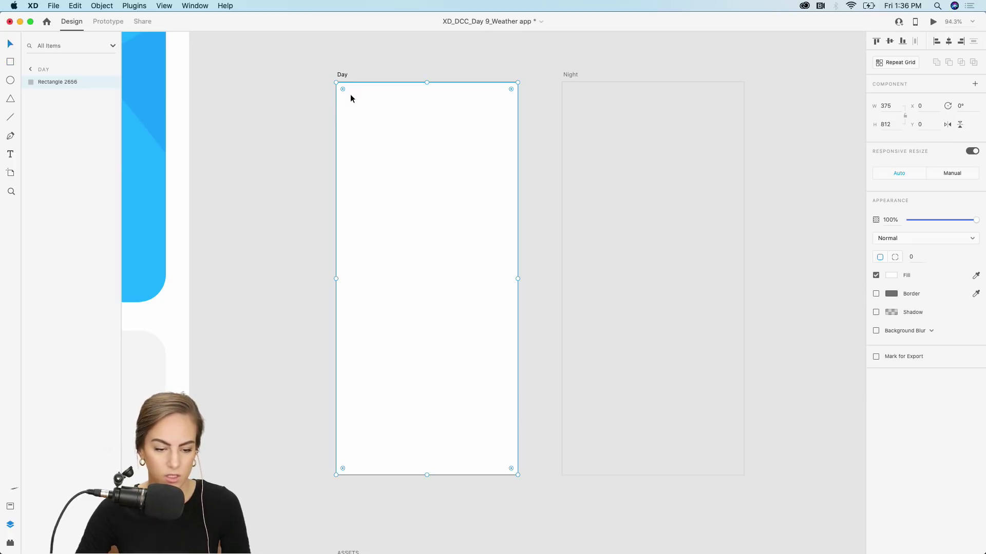
# - Round the Day rectangle's corners to a radius of 39 and rename its layer "white BG"
pyautogui.moveTo(343, 92); pyautogui.dragTo(352, 100)
pyautogui.press('super+z')
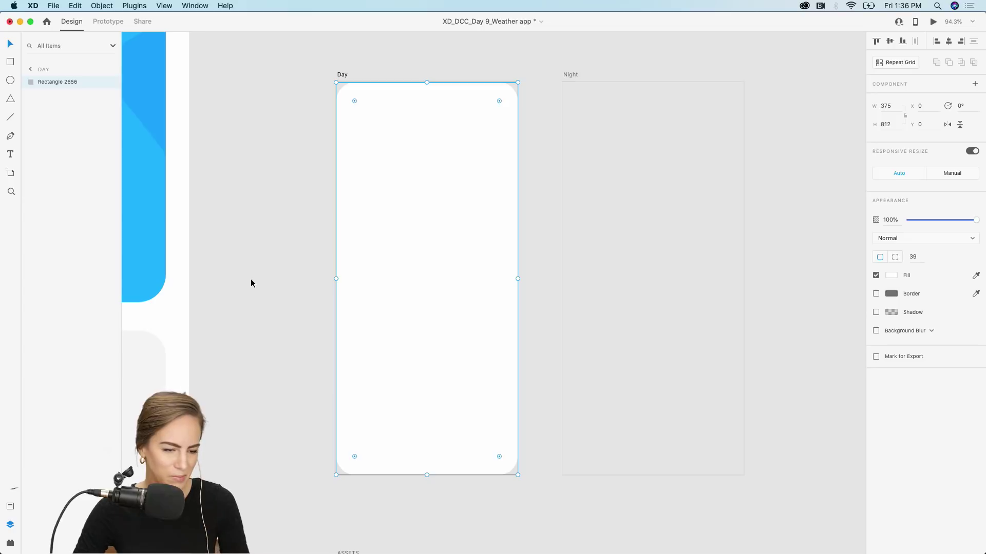
pyautogui.doubleClick(49, 82)
pyautogui.write('W')
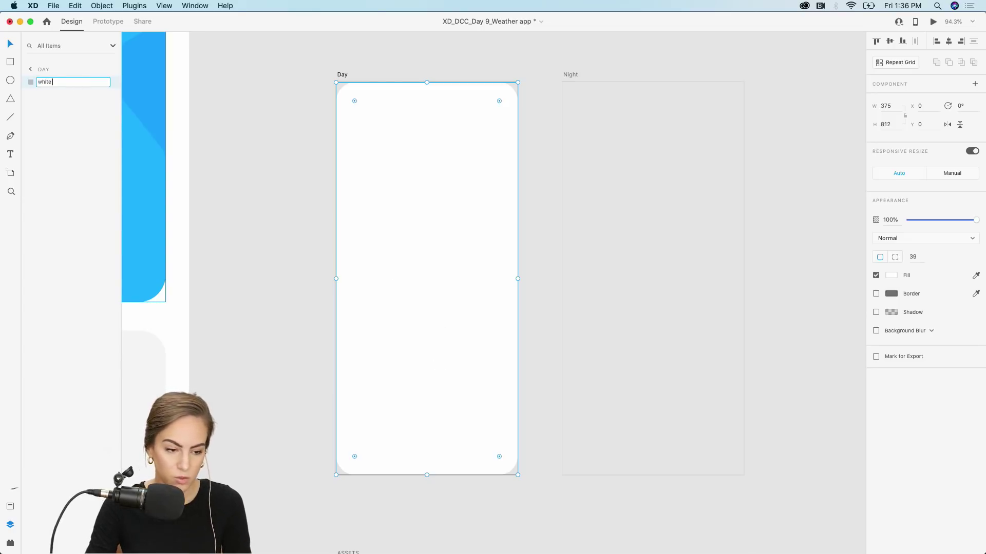
pyautogui.write('hite BG')
pyautogui.click(291, 158)
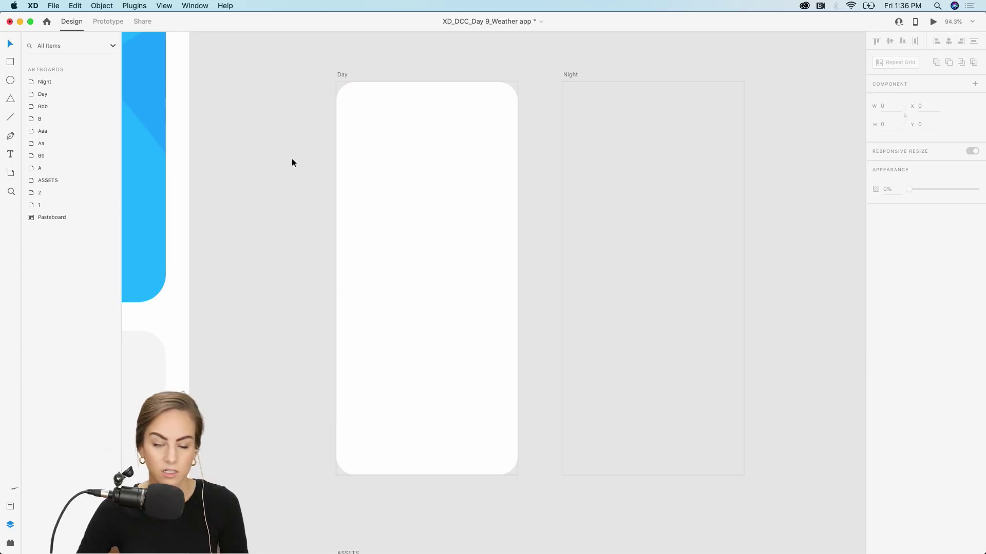
# - Copy the rounded white background from the Day artboard onto the Night artboard
pyautogui.click(418, 212)
pyautogui.press('super+c')
pyautogui.click(658, 214)
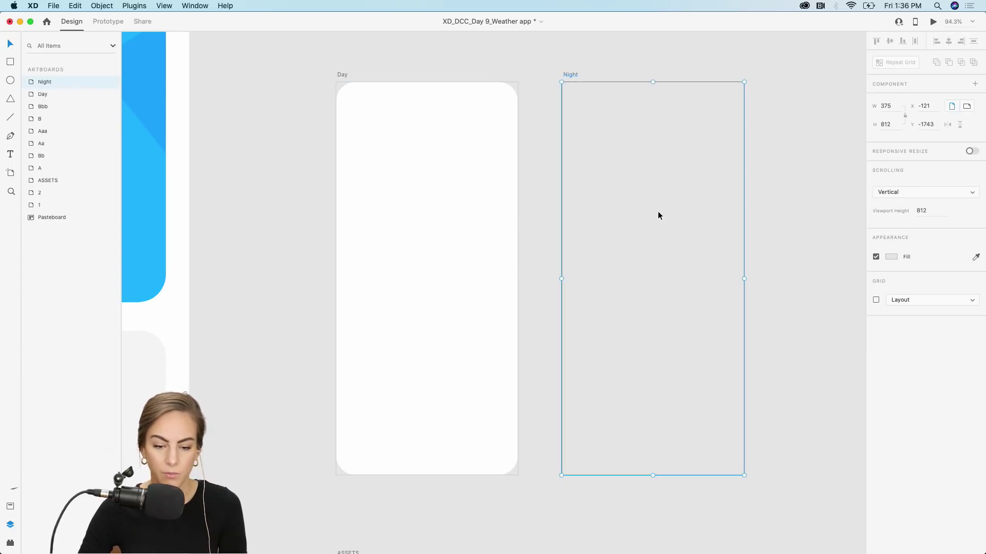
pyautogui.press('super+v')
pyautogui.click(259, 241)
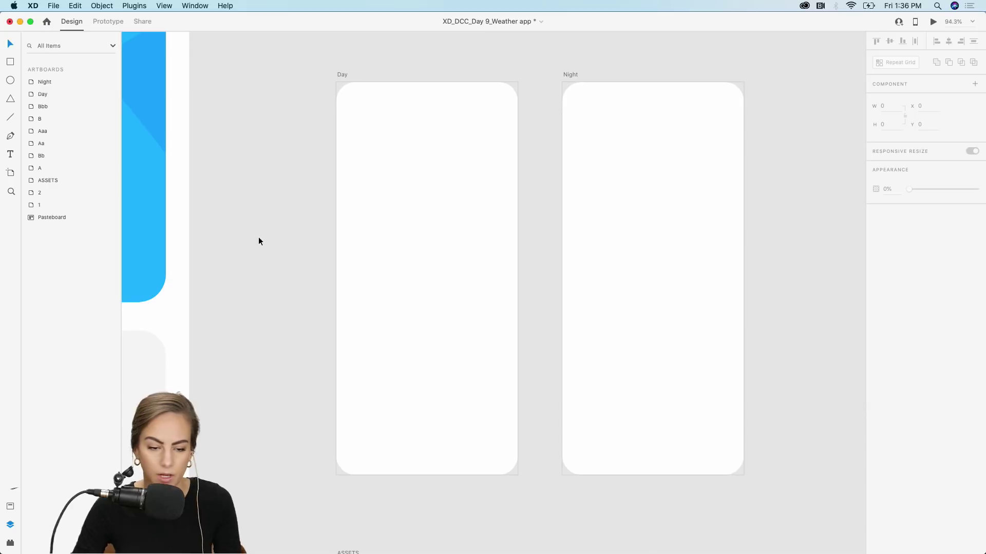
# - Copy the Chicago 67° header group from the ASSETS artboard onto the Day artboard, placing it at about X 42, Y 53
pyautogui.scroll(-2, 259, 240)
pyautogui.scroll(-5, 258, 240)
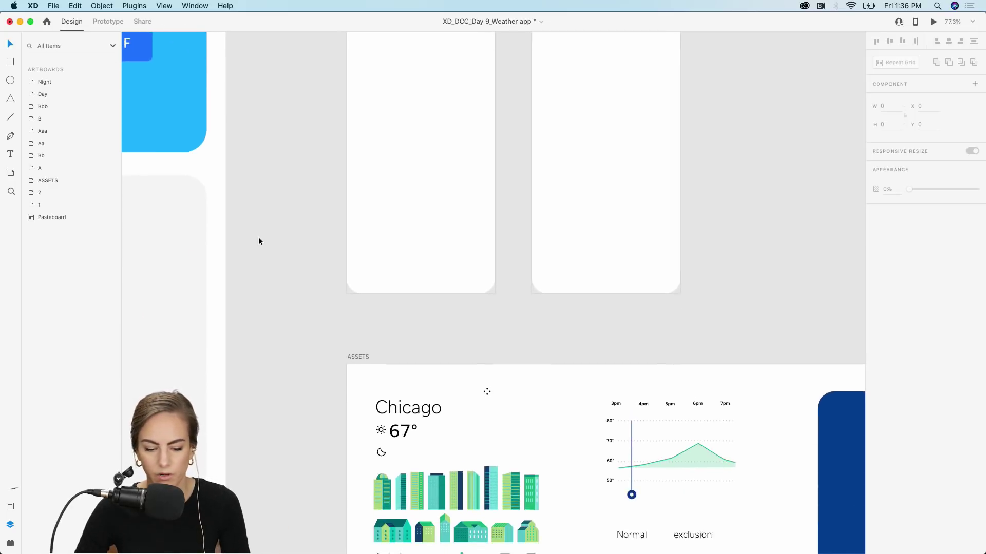
pyautogui.scroll(-3, 259, 240)
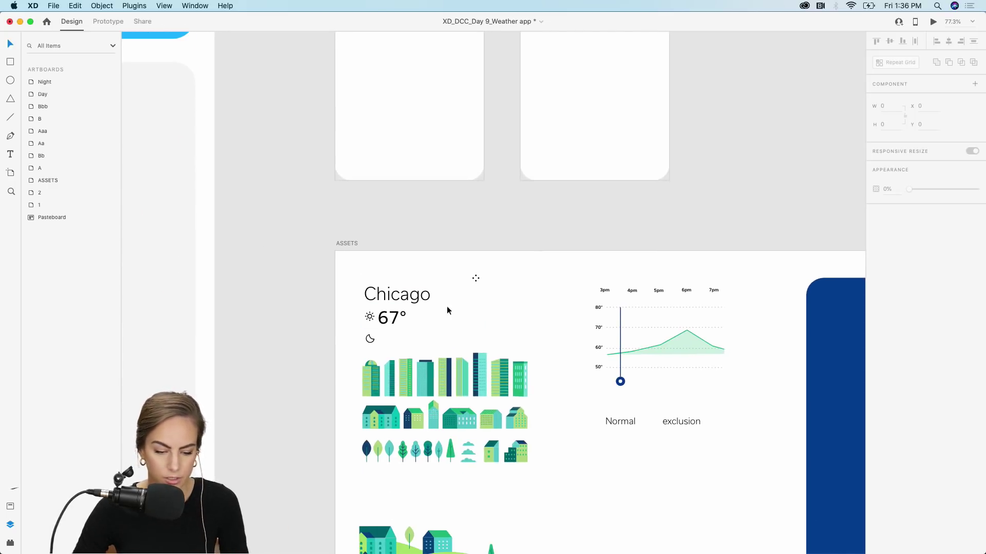
pyautogui.click(433, 301)
pyautogui.scroll(7, 426, 299)
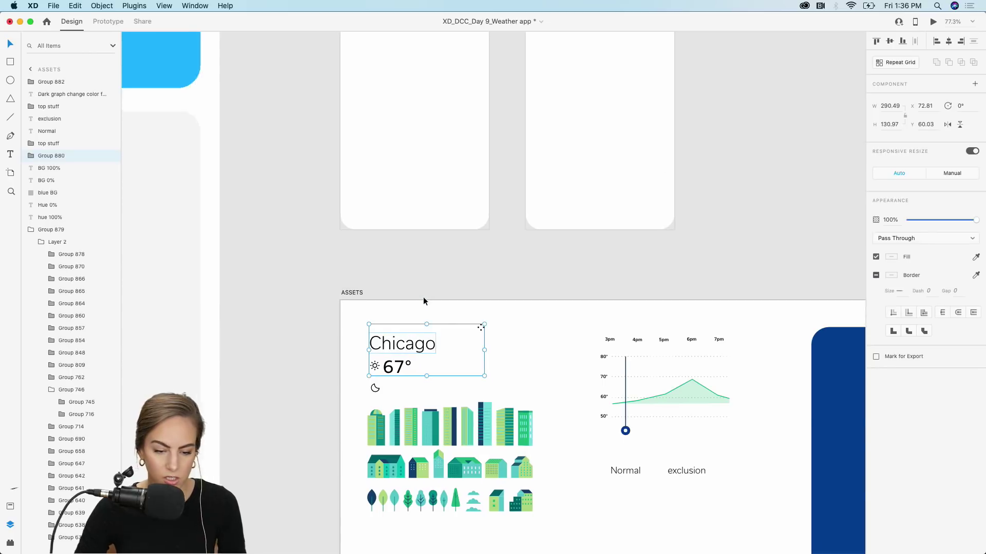
pyautogui.scroll(2, 423, 301)
pyautogui.scroll(5, 423, 301)
pyautogui.press('super+v')
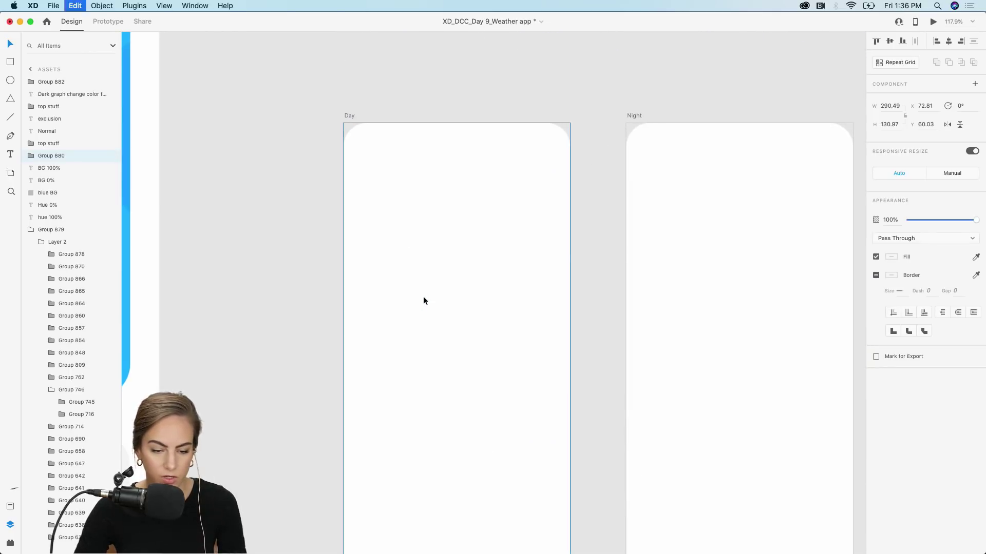
pyautogui.moveTo(487, 291); pyautogui.dragTo(452, 195)
pyautogui.scroll(3, 543, 152)
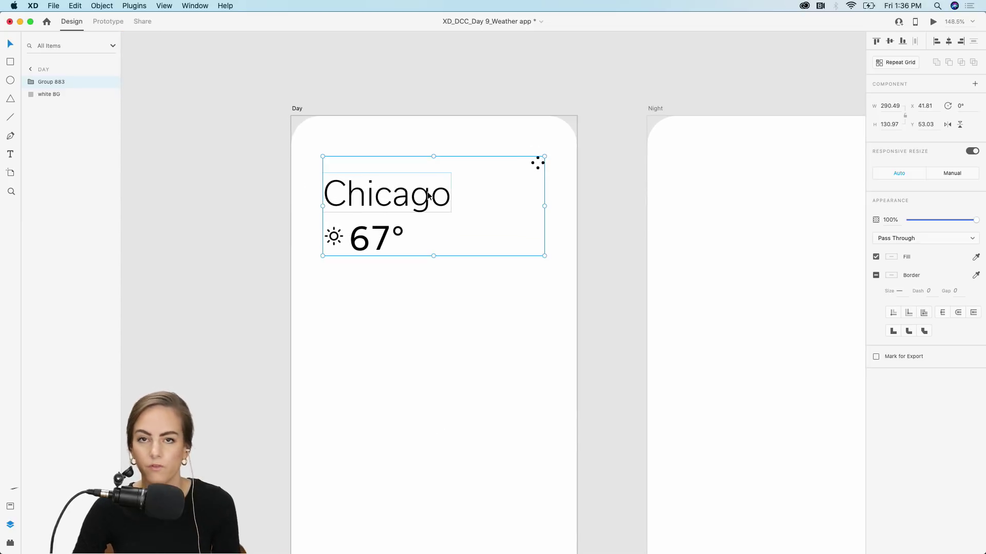
pyautogui.scroll(2, 338, 237)
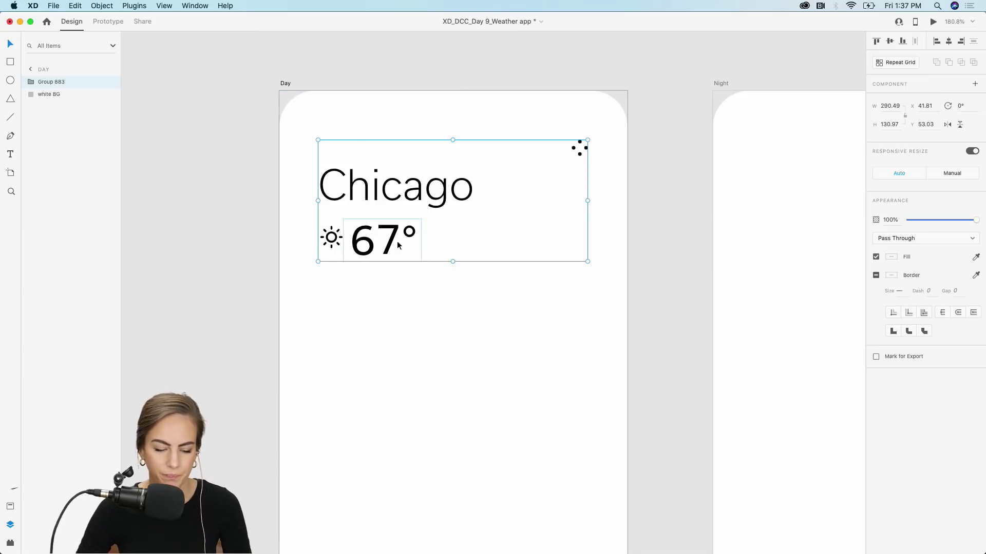
# - Rename the Day header group "top" and copy it onto the Night artboard
pyautogui.scroll(-5, 377, 245)
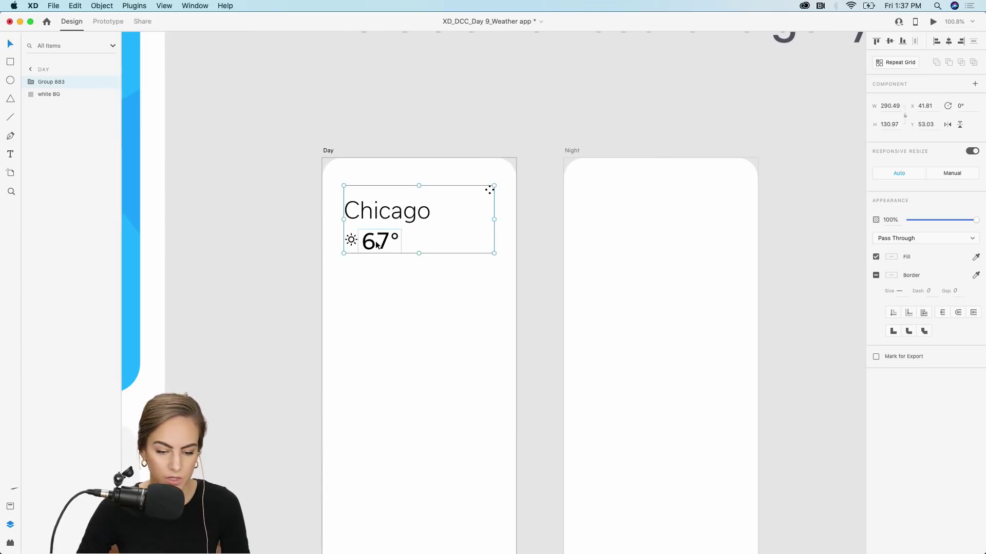
pyautogui.doubleClick(55, 82)
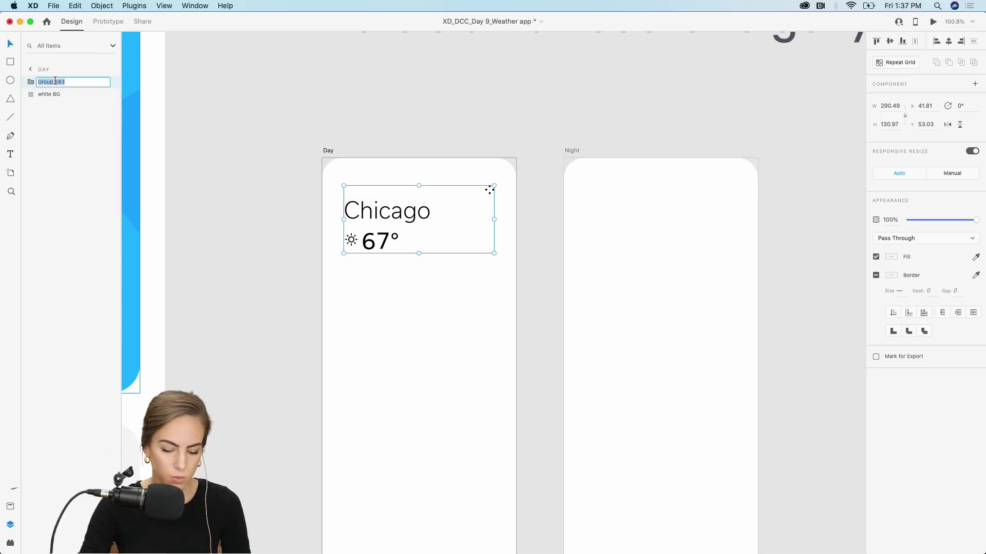
pyautogui.write('top')
pyautogui.press('Return')
pyautogui.press('super+c')
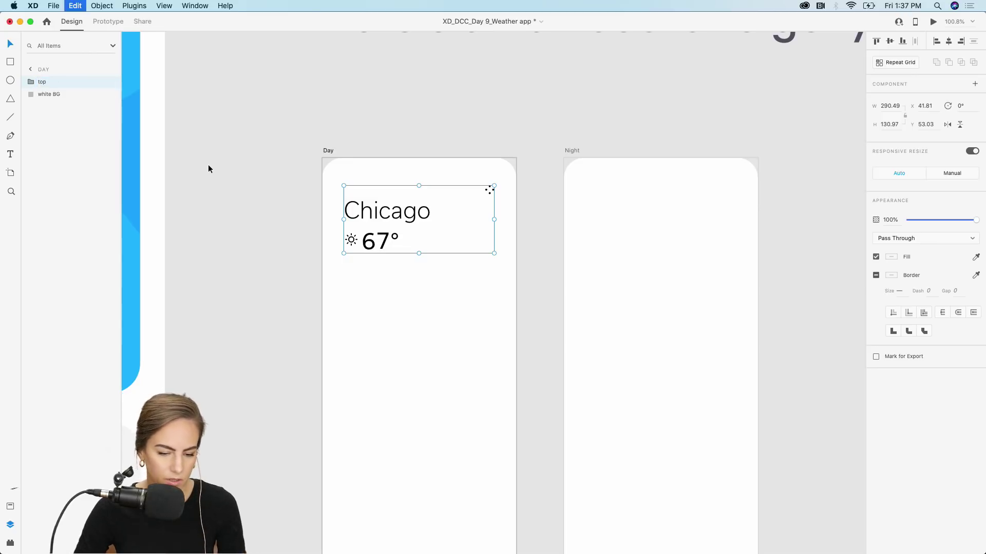
pyautogui.click(631, 245)
pyautogui.press('super+v')
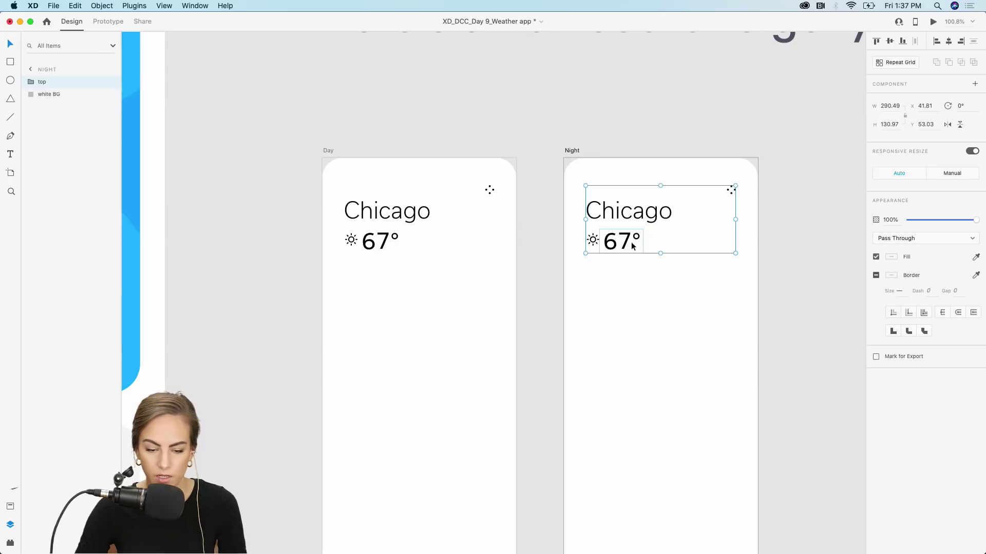
# - Shift the two digit columns inside the Night header's temp mask so the temperature reads 80°
pyautogui.scroll(5, 633, 247)
pyautogui.hscroll(2, 565, 249)
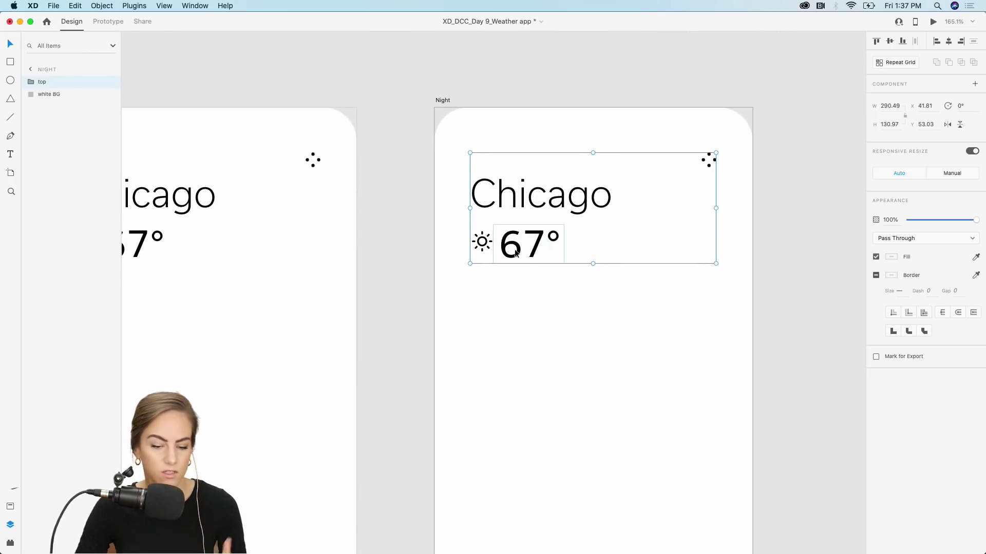
pyautogui.doubleClick(516, 252)
pyautogui.doubleClick(516, 253)
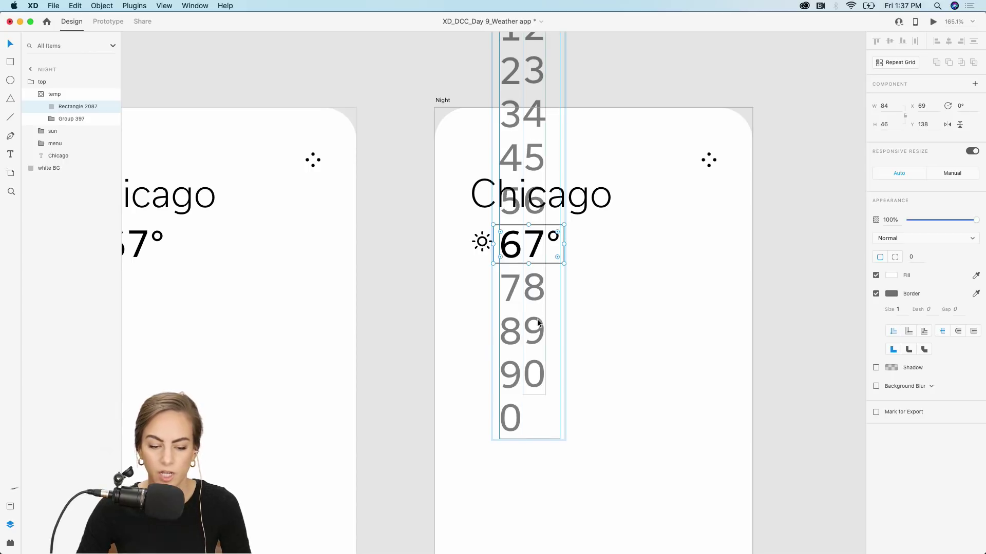
pyautogui.click(513, 249)
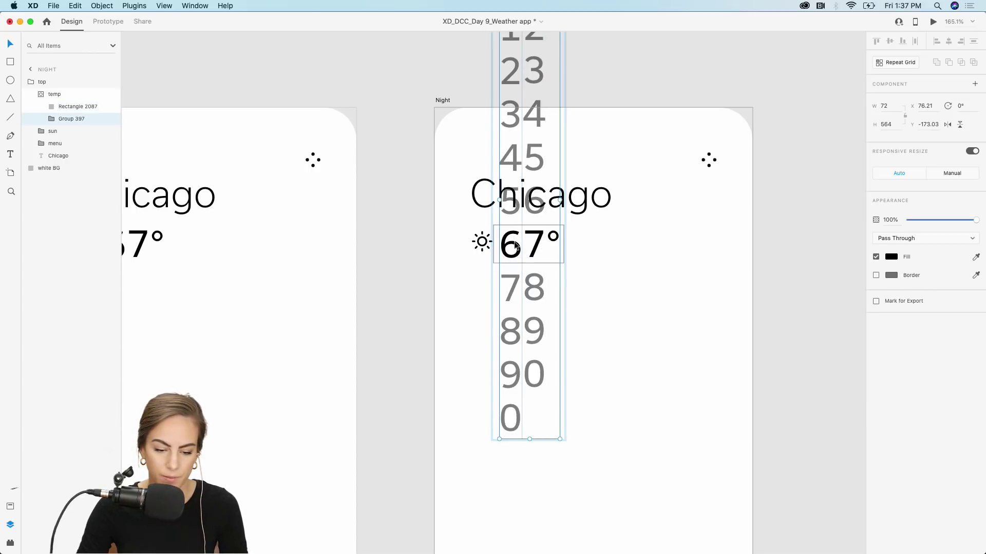
pyautogui.doubleClick(515, 247)
pyautogui.moveTo(515, 246); pyautogui.dragTo(511, 151)
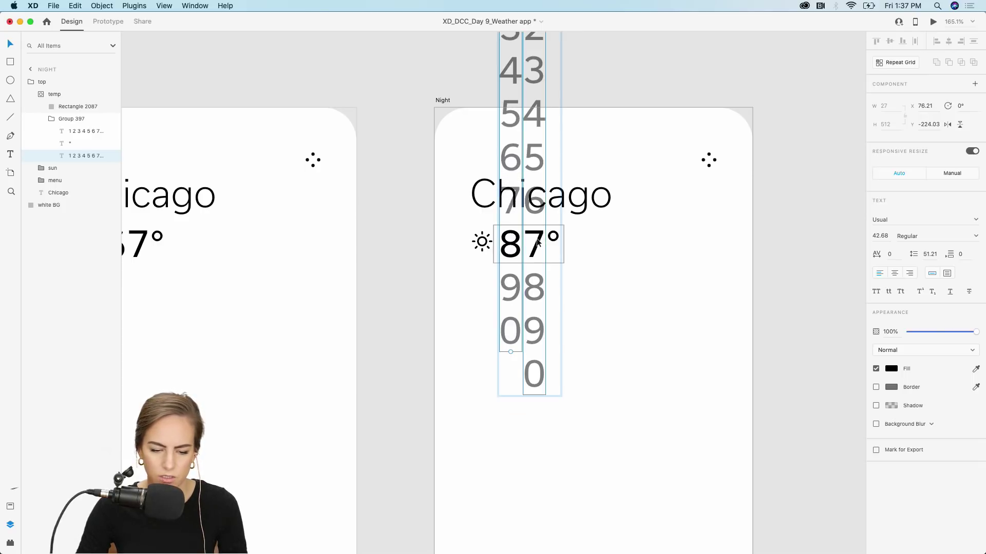
pyautogui.moveTo(537, 243); pyautogui.dragTo(534, 114)
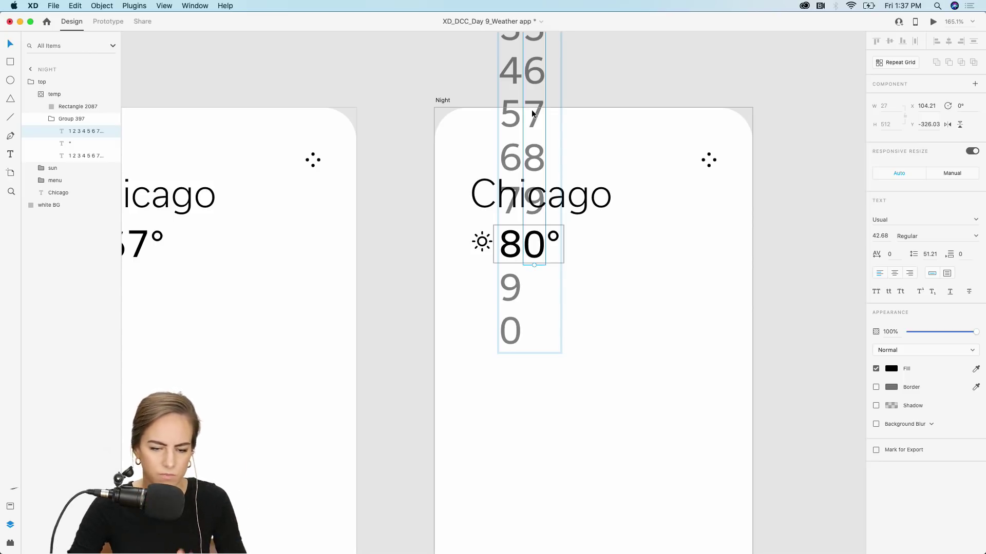
pyautogui.click(625, 93)
pyautogui.scroll(-6, 624, 94)
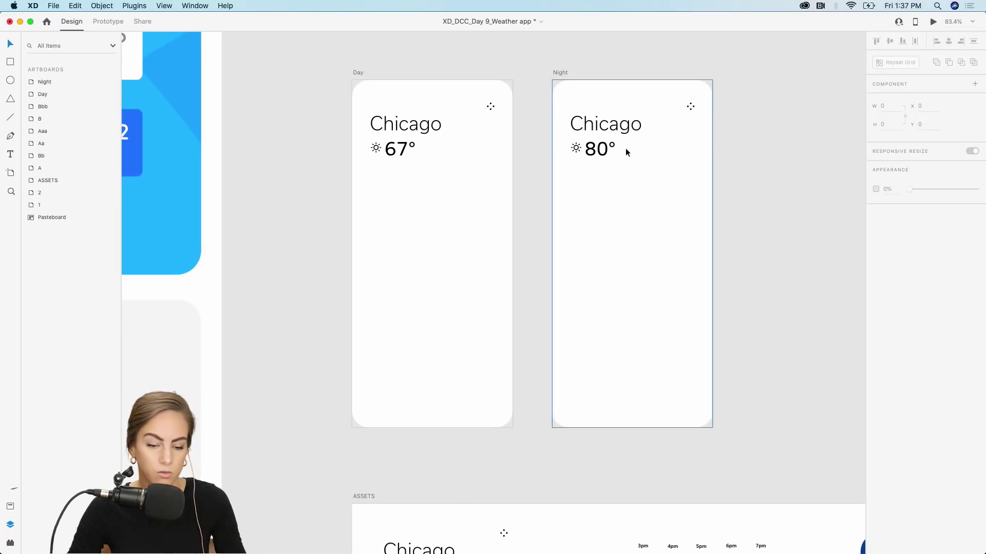
# - Copy the hillside houses illustration from the ASSETS artboard to the bottom of the Day artboard, at X 0 and about Y 490
pyautogui.scroll(-1, 468, 172)
pyautogui.scroll(-5, 468, 172)
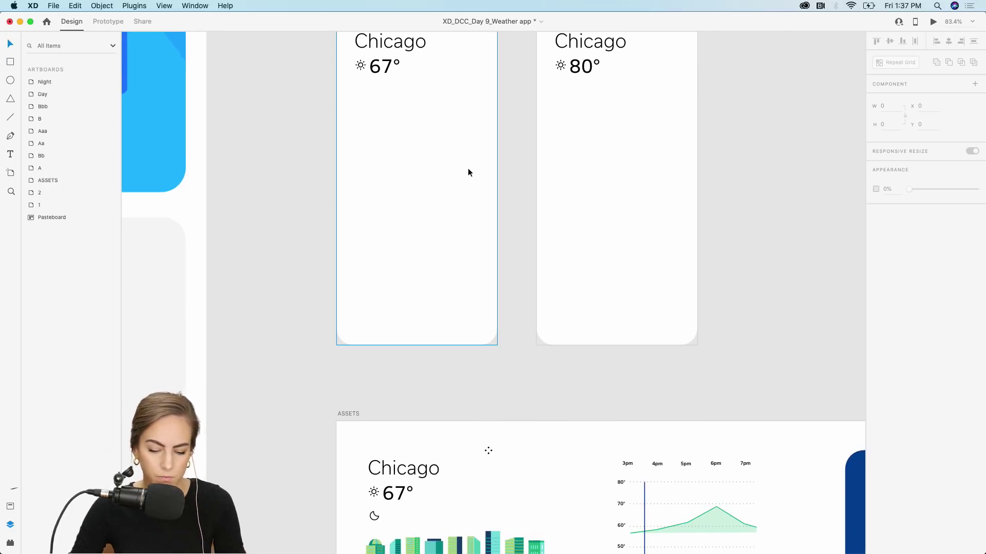
pyautogui.scroll(2, 467, 168)
pyautogui.scroll(-5, 467, 167)
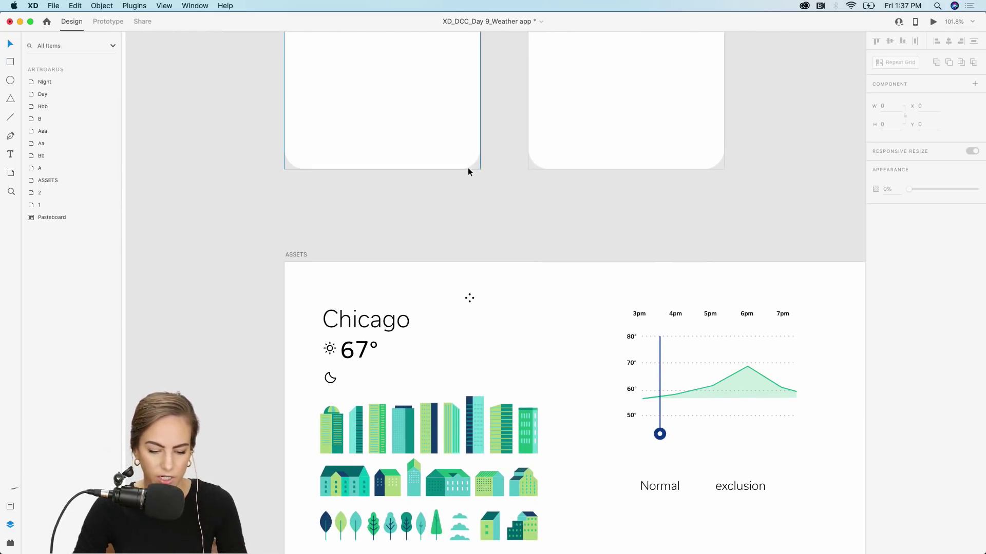
pyautogui.scroll(-10, 468, 167)
pyautogui.click(445, 376)
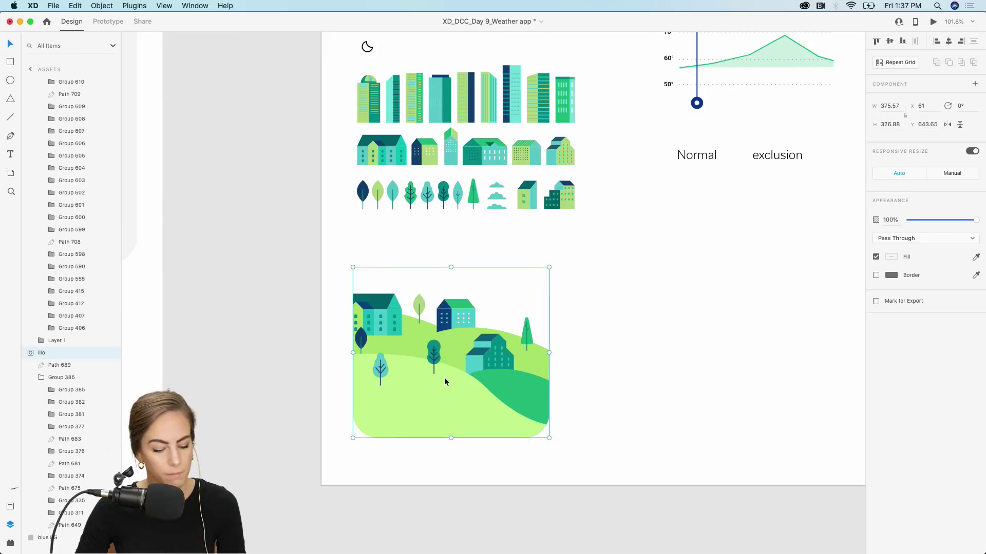
pyautogui.scroll(20, 444, 377)
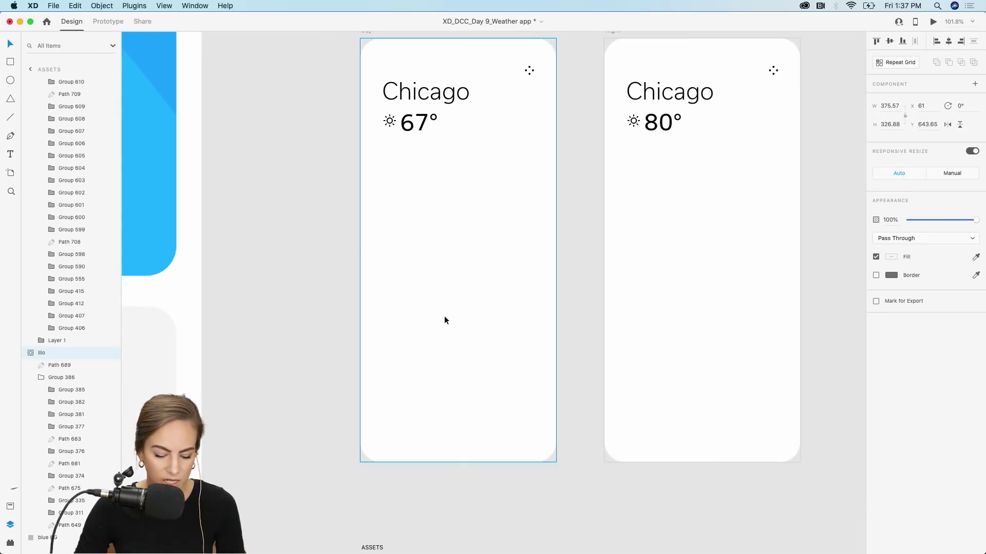
pyautogui.press('super+v')
pyautogui.moveTo(472, 431); pyautogui.dragTo(442, 364)
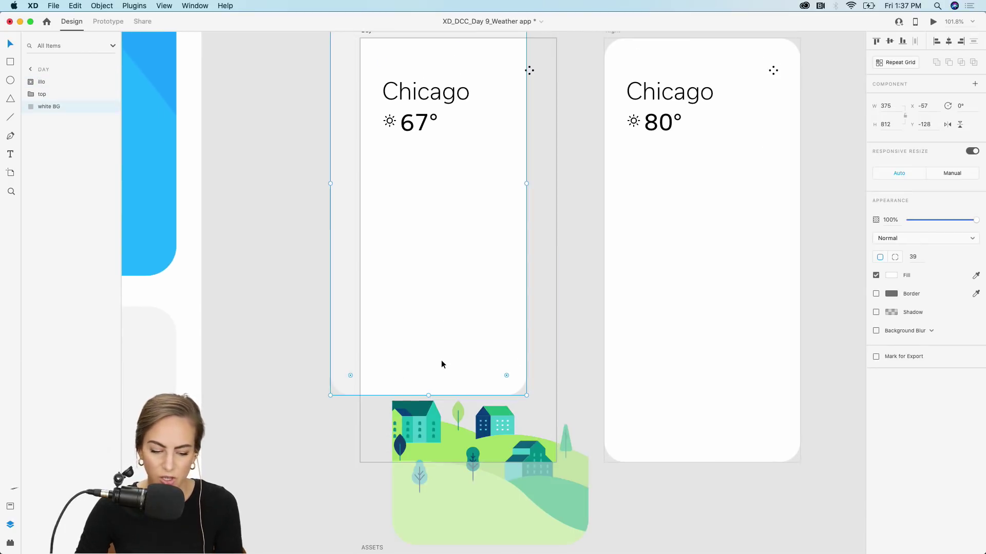
pyautogui.press('super+z')
pyautogui.moveTo(429, 433); pyautogui.dragTo(396, 357)
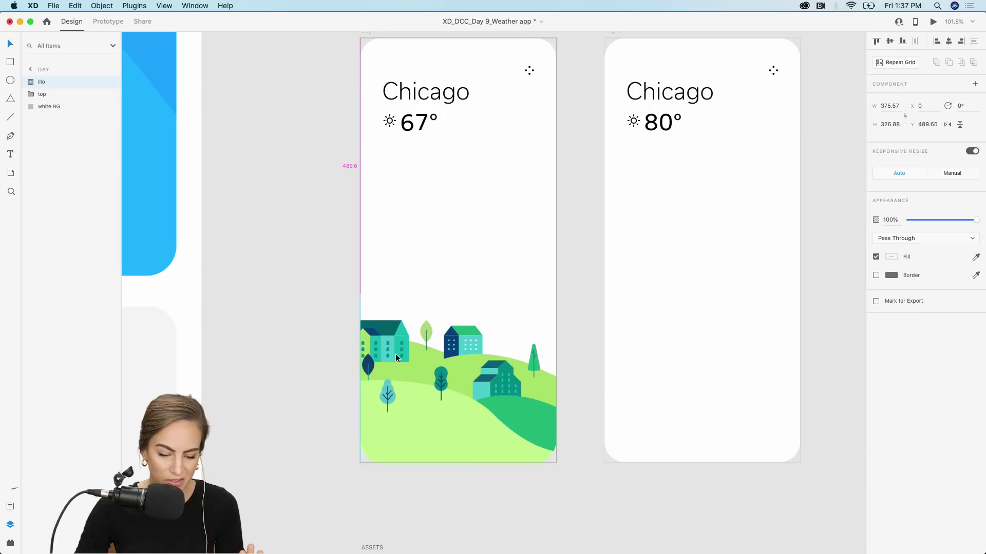
pyautogui.click(327, 389)
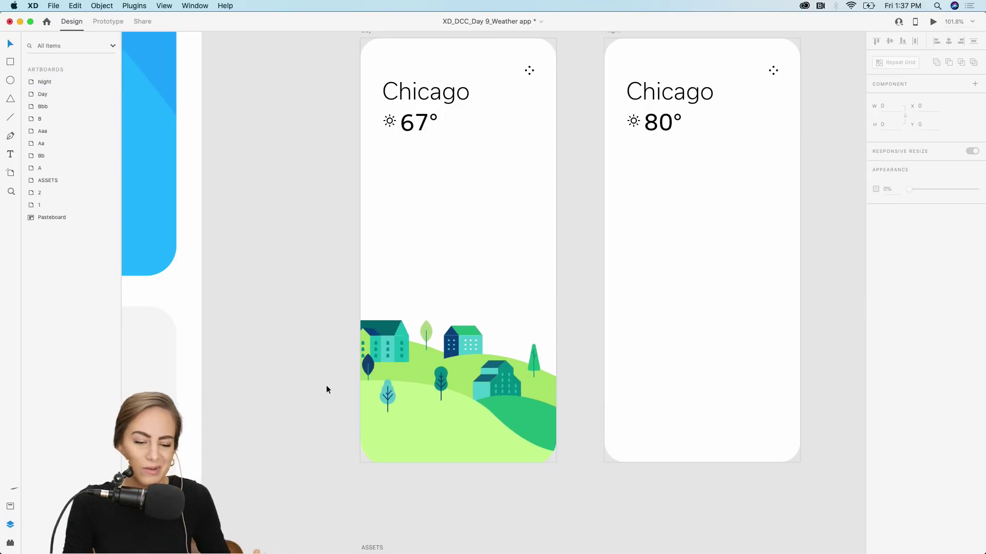
# - Switch to Chrome to view the Adobe Stock results for "night day landscape illustration", and return to the weather app design
pyautogui.scroll(-10, 327, 389)
pyautogui.scroll(5, 325, 385)
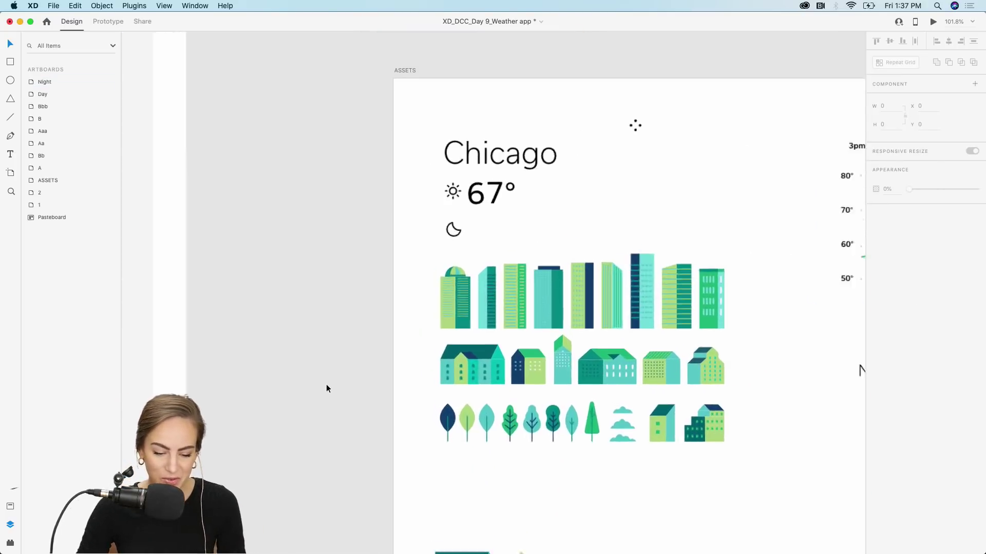
pyautogui.click(523, 549)
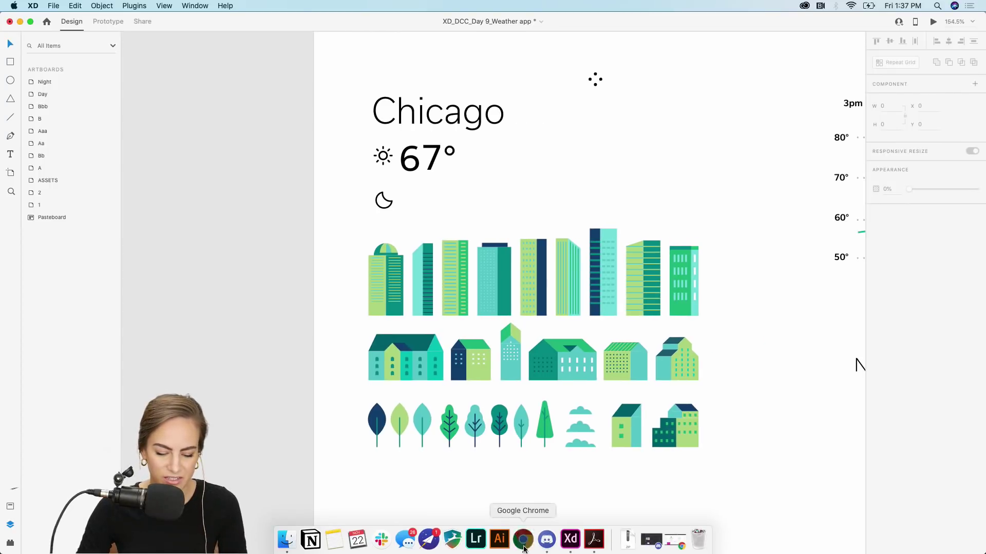
pyautogui.click(189, 24)
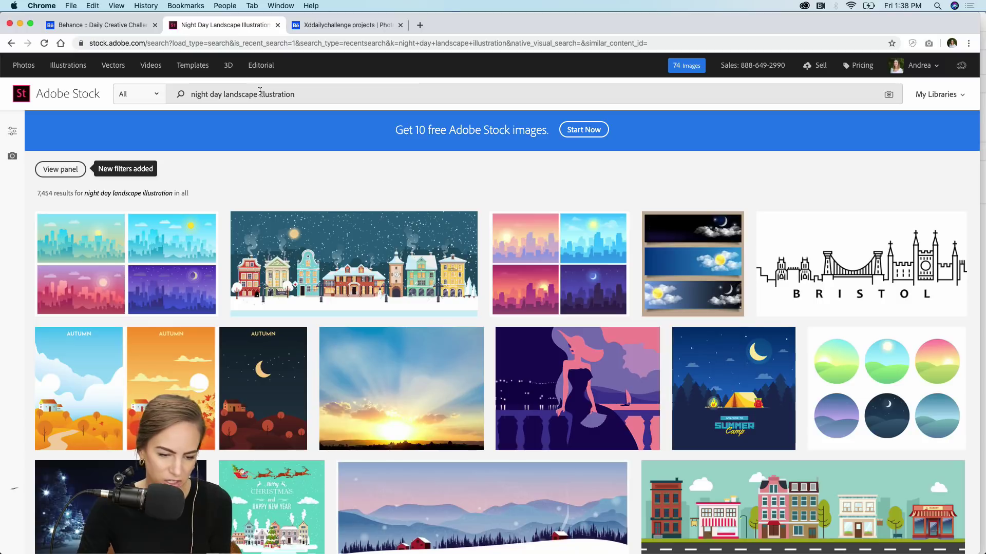
pyautogui.click(19, 23)
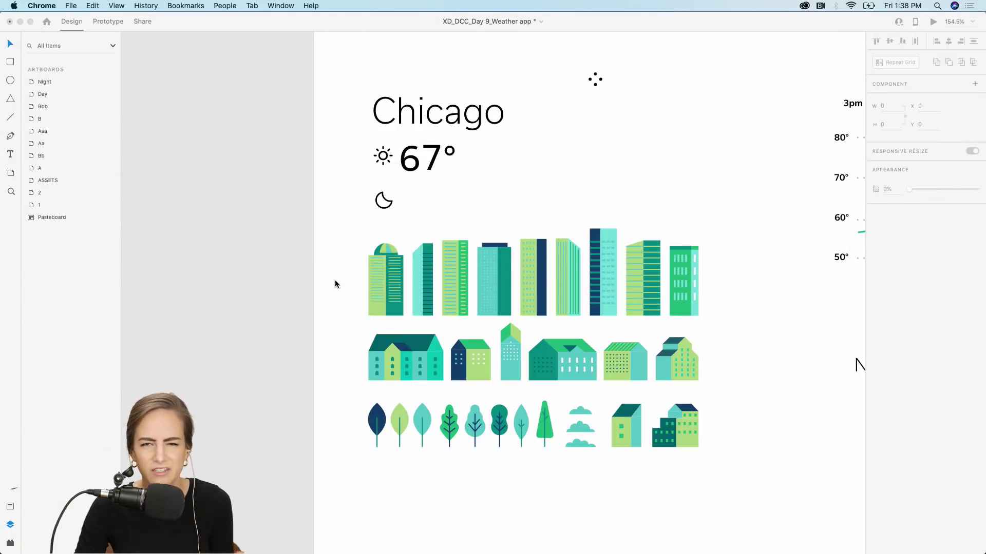
# - Try pulling the roof and gable shapes off the first house in the ASSETS illustrations, and undo both moves
pyautogui.click(406, 352)
pyautogui.doubleClick(438, 344)
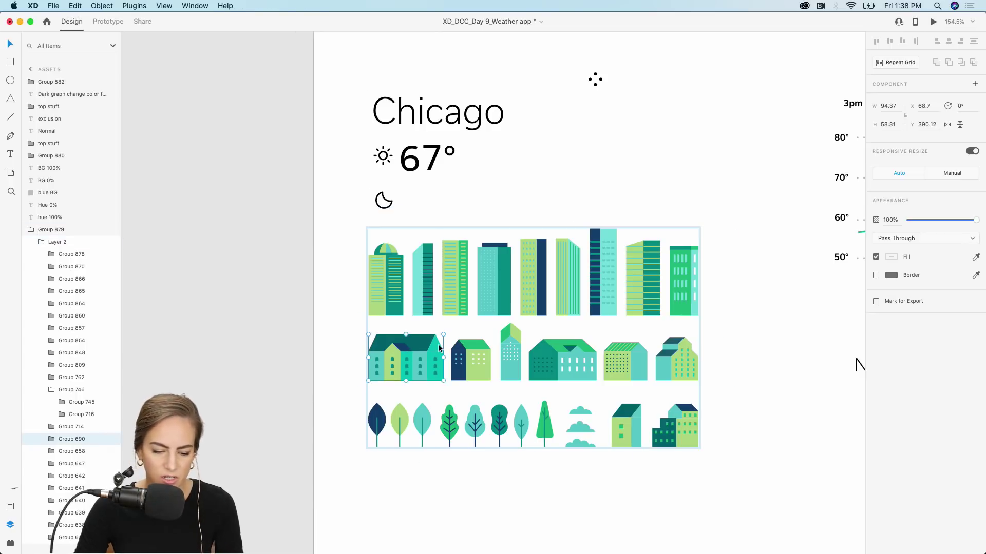
pyautogui.scroll(5, 439, 344)
pyautogui.doubleClick(395, 338)
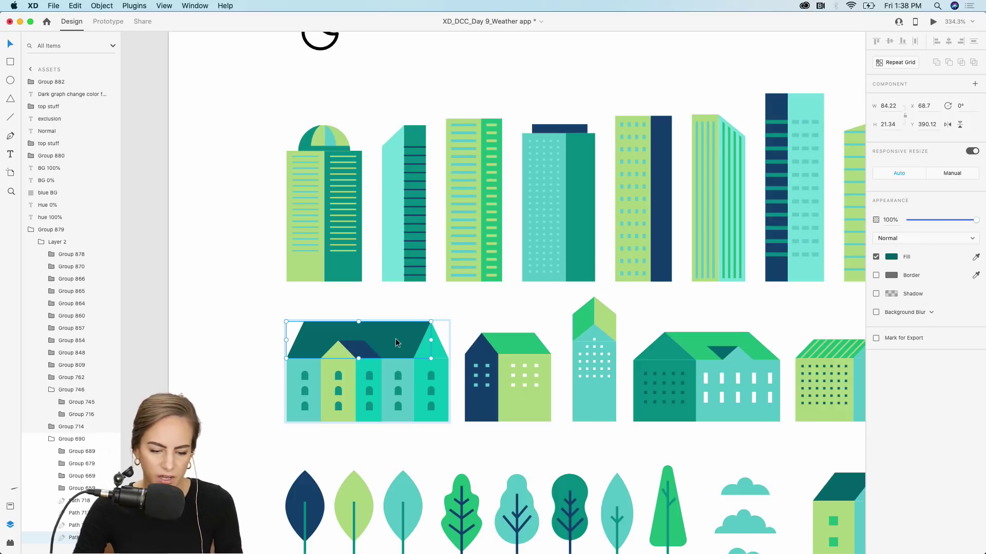
pyautogui.moveTo(395, 343); pyautogui.dragTo(367, 308)
pyautogui.moveTo(437, 357); pyautogui.dragTo(474, 326)
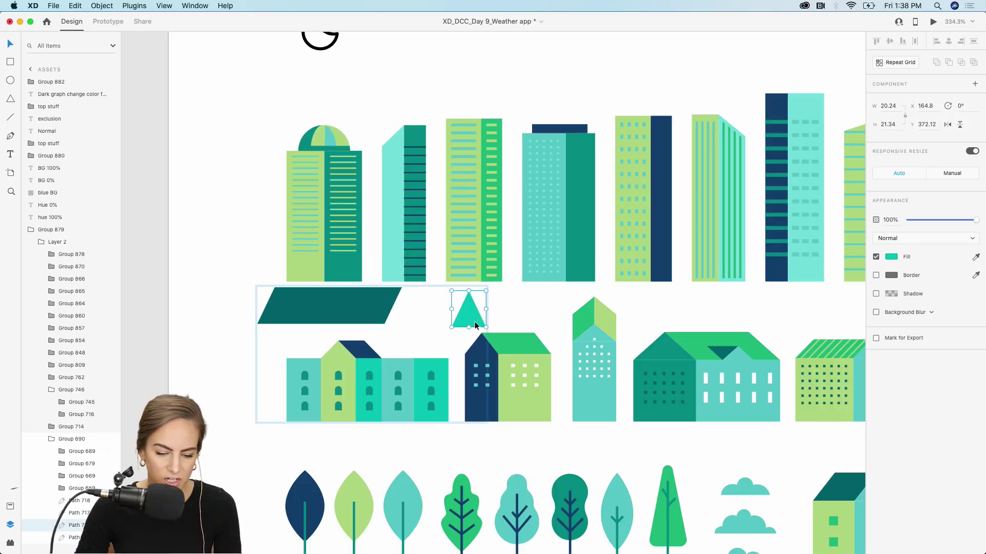
pyautogui.press('super+z')
pyautogui.press('super+z')
pyautogui.scroll(-5, 474, 325)
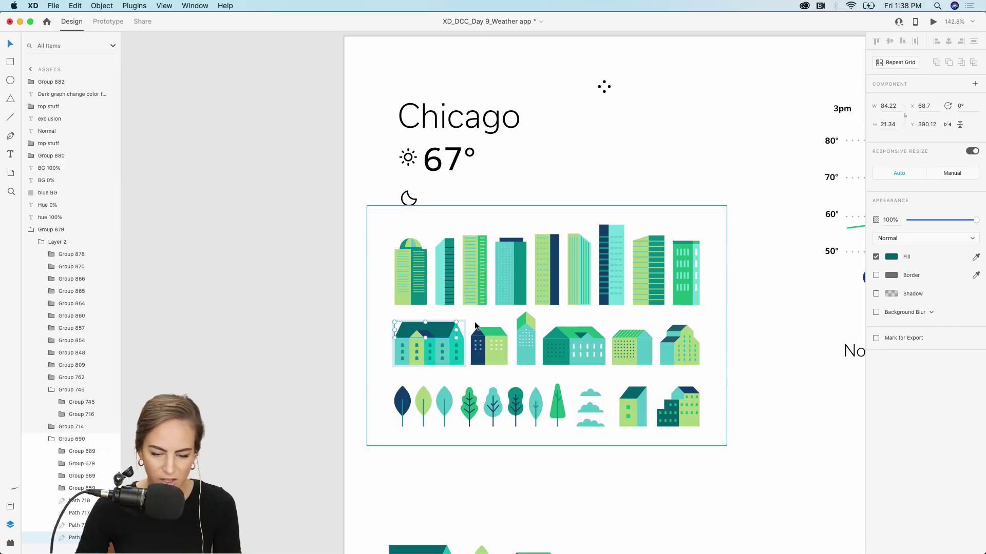
pyautogui.scroll(-2, 476, 326)
pyautogui.scroll(10, 475, 325)
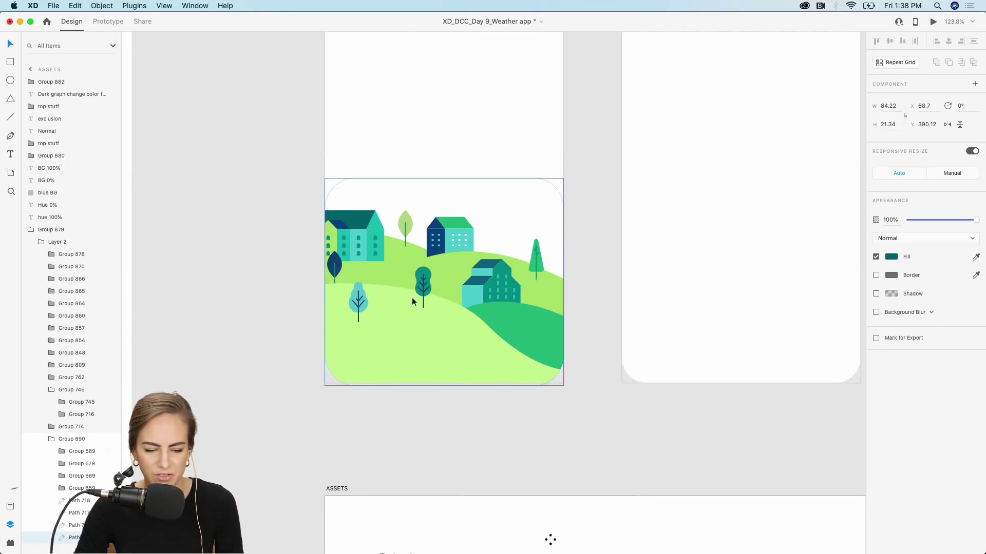
pyautogui.scroll(-3, 381, 315)
pyautogui.scroll(2, 297, 377)
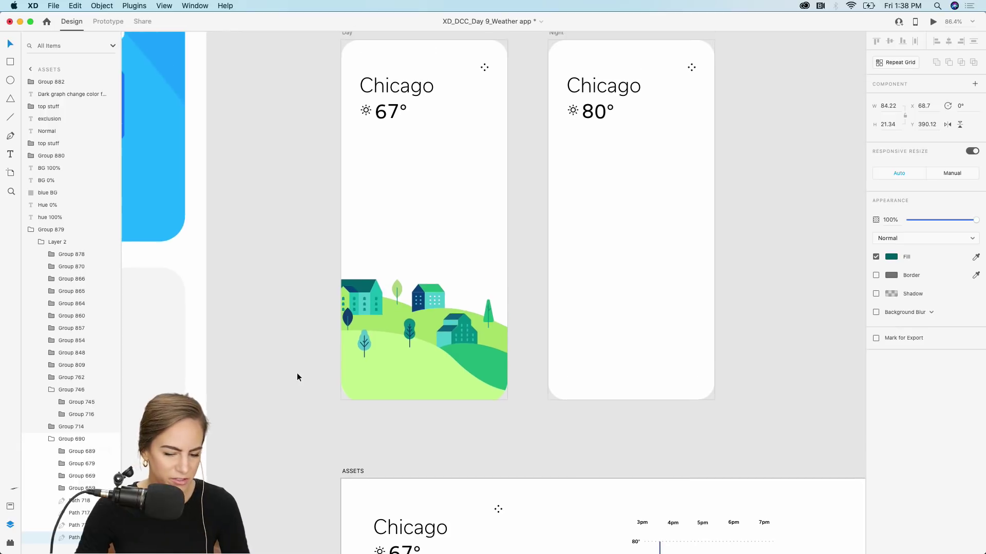
# - Copy the hourly temperature graph from the ASSETS artboard to the Day artboard, at about X 49 and Y 233
pyautogui.scroll(5, 297, 377)
pyautogui.scroll(-3, 297, 377)
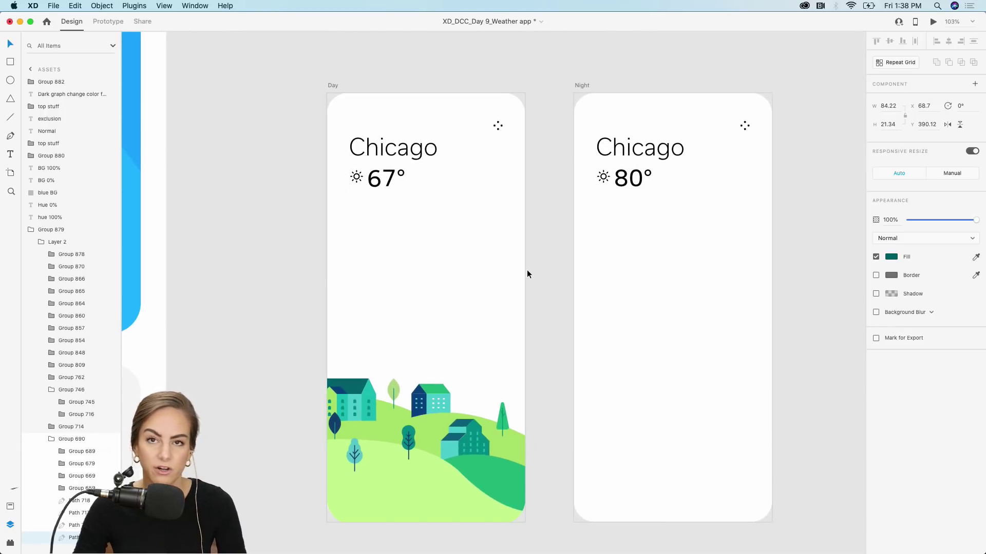
pyautogui.scroll(-10, 527, 269)
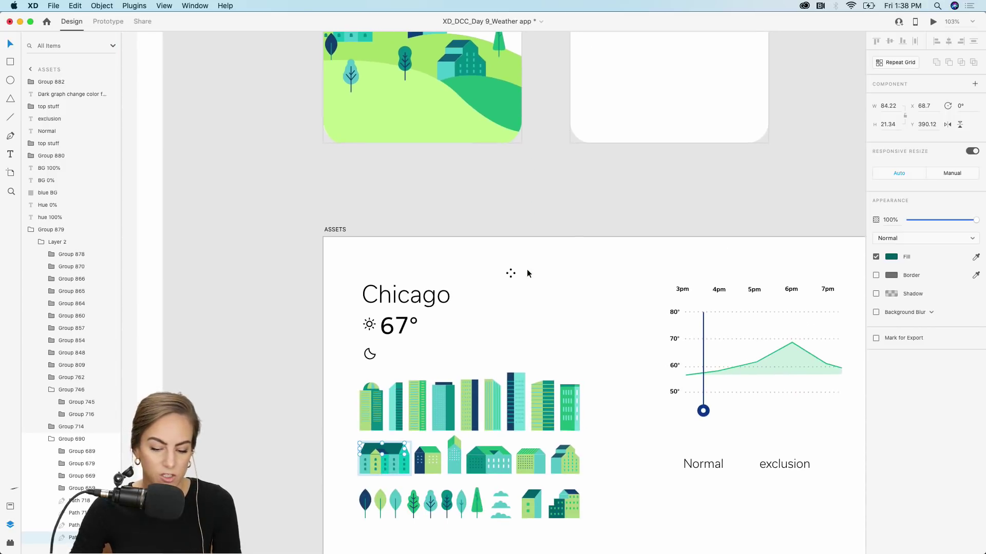
pyautogui.hscroll(8, 527, 273)
pyautogui.scroll(-2, 527, 273)
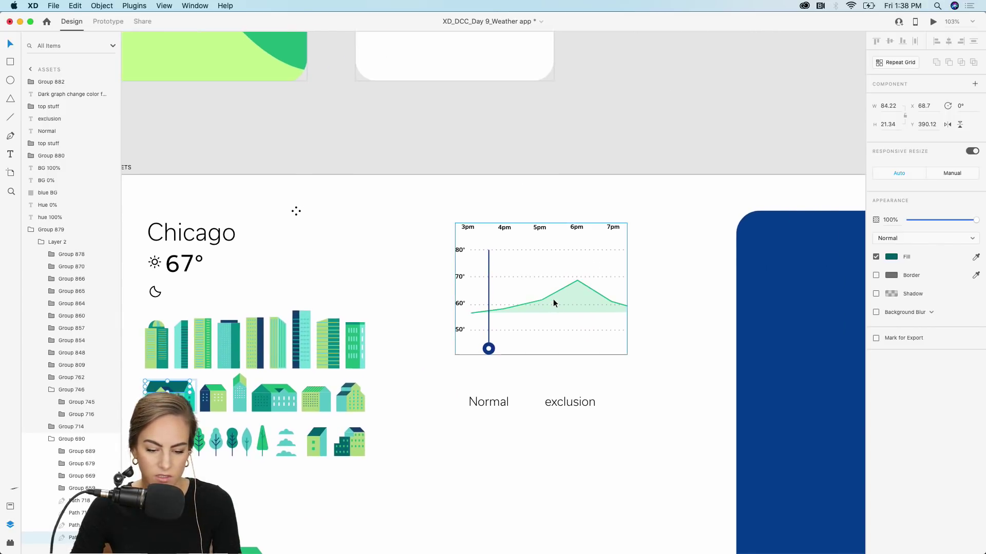
pyautogui.scroll(5, 552, 286)
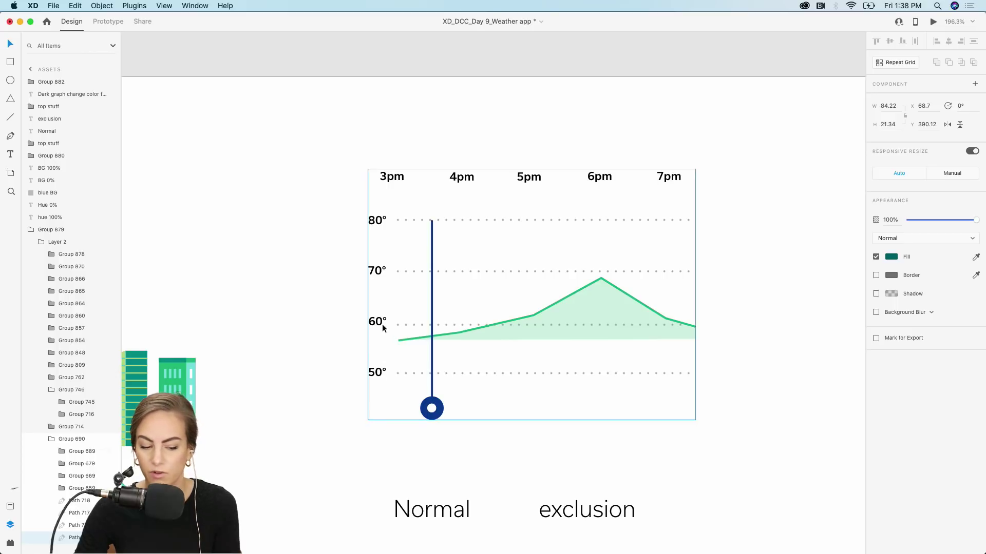
pyautogui.click(389, 363)
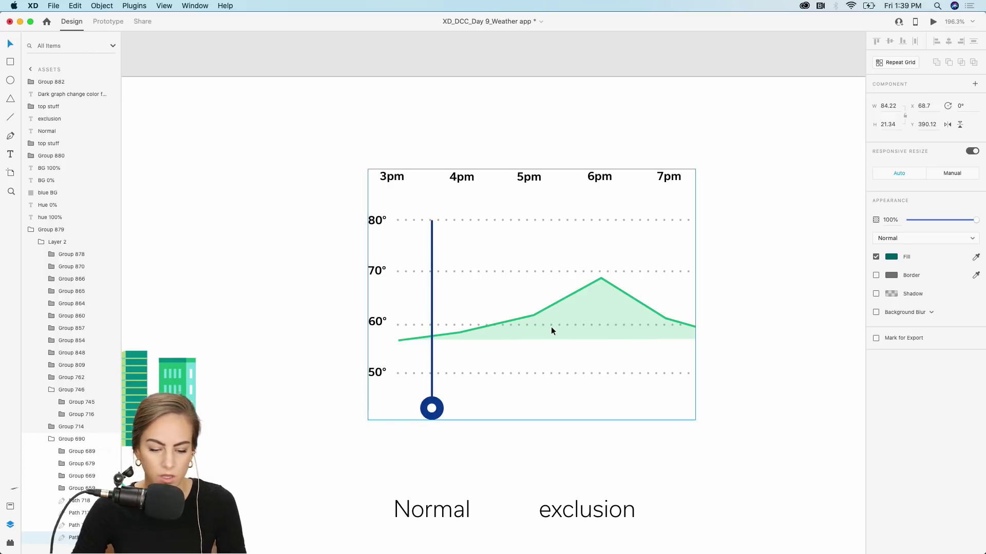
pyautogui.scroll(-5, 550, 326)
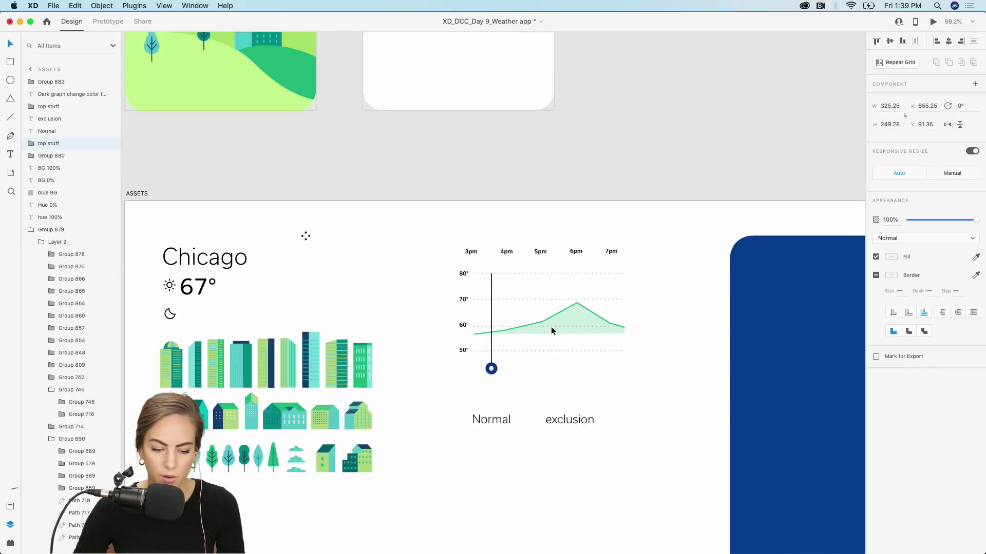
pyautogui.scroll(3, 557, 336)
pyautogui.scroll(3, 559, 337)
pyautogui.scroll(3, 558, 337)
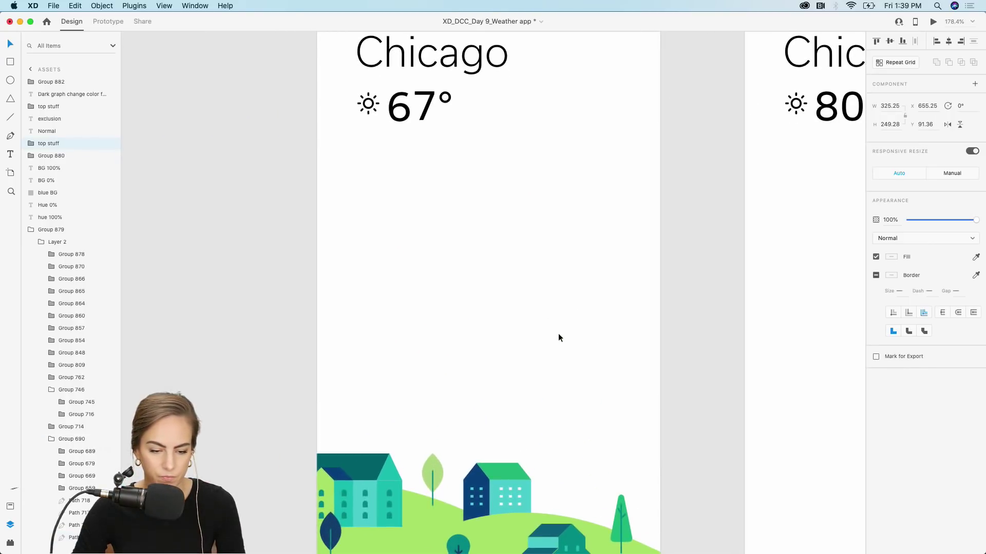
pyautogui.press('super+v')
pyautogui.moveTo(547, 319); pyautogui.dragTo(566, 312)
pyautogui.click(291, 331)
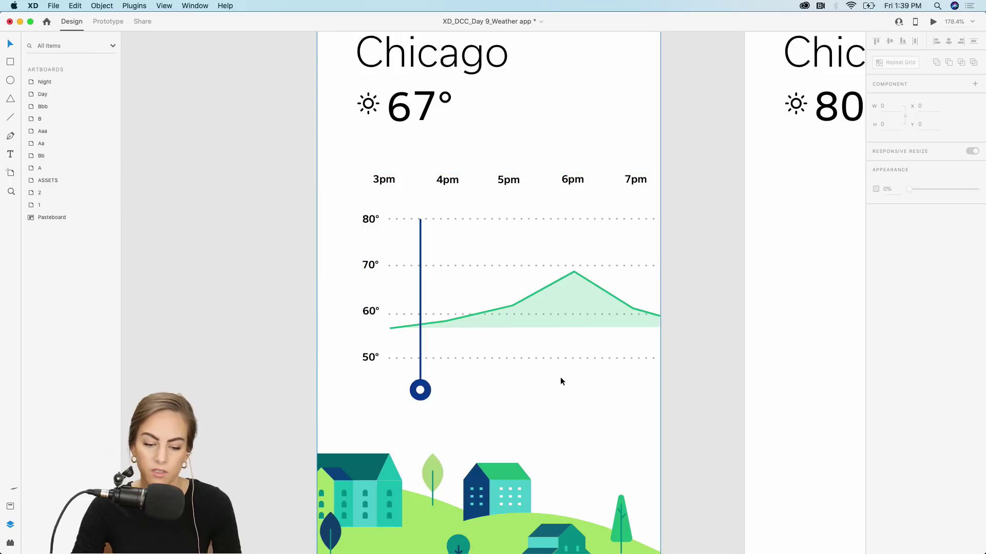
# - Copy the hillside houses illustration from the Day artboard to the same position on the Night artboard
pyautogui.scroll(-3, 433, 380)
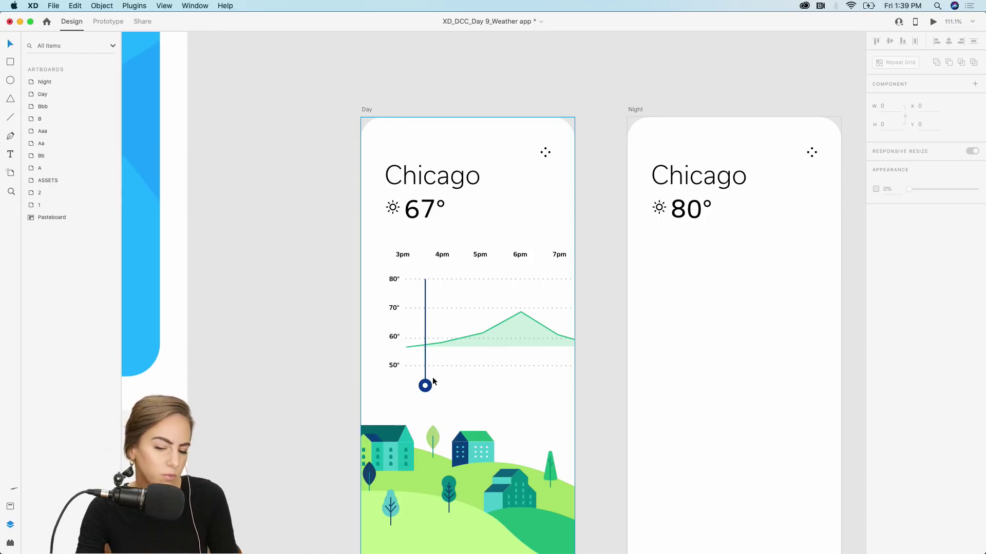
pyautogui.scroll(-3, 434, 381)
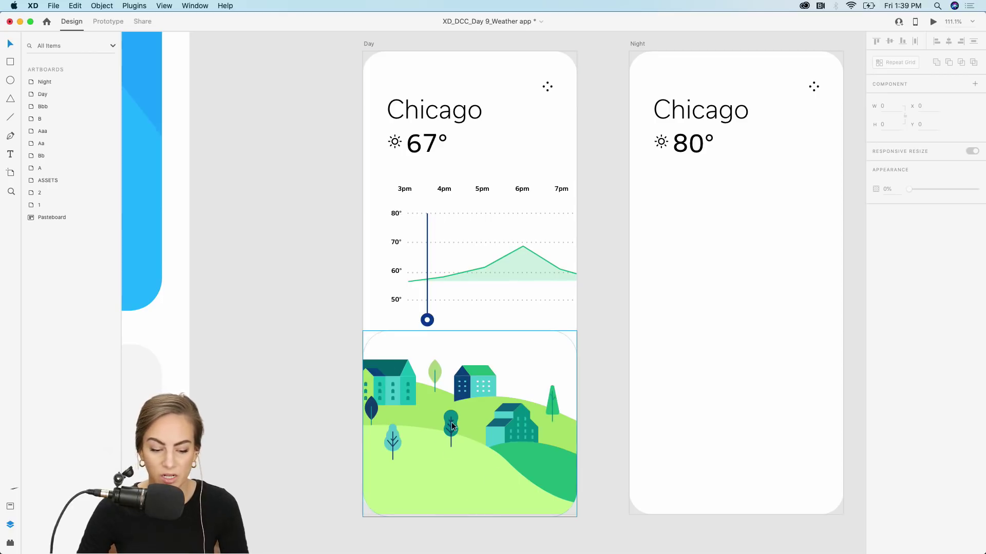
pyautogui.scroll(2, 451, 426)
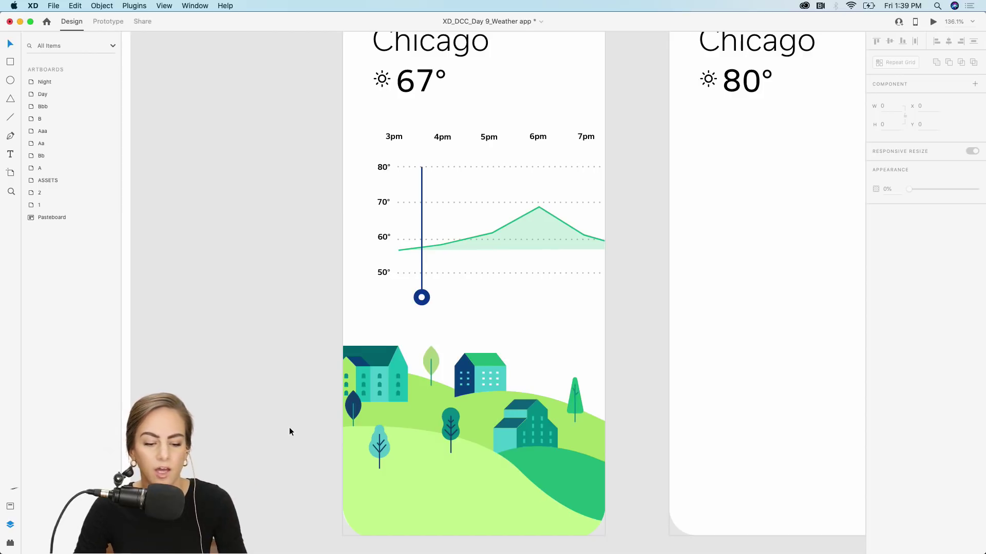
pyautogui.scroll(3, 288, 427)
pyautogui.hscroll(4, 288, 427)
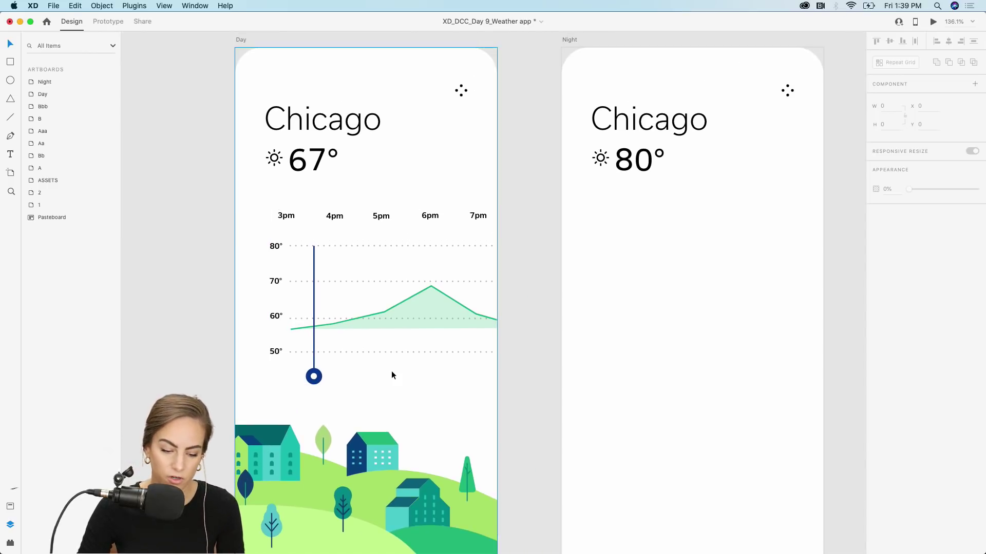
pyautogui.scroll(-5, 392, 370)
pyautogui.click(359, 391)
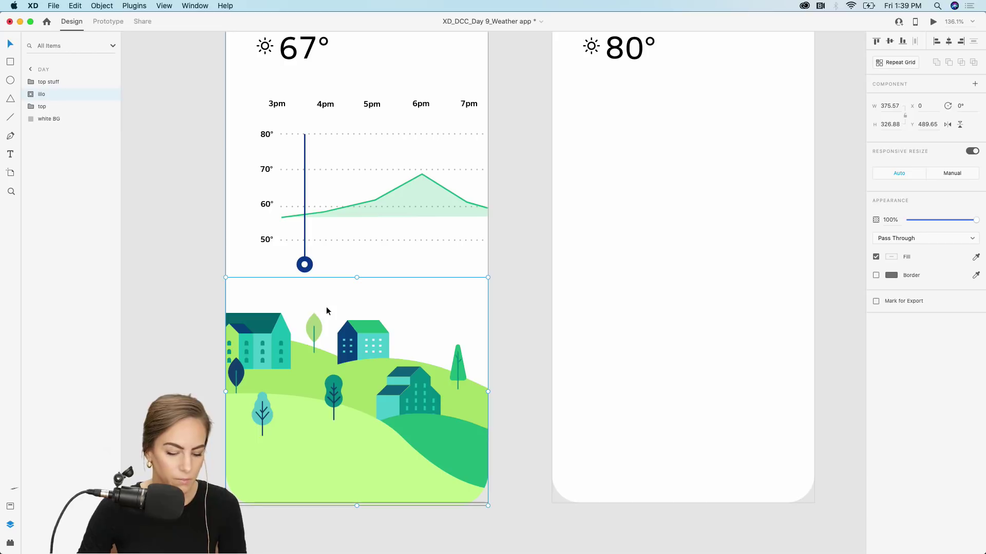
pyautogui.press('super+c')
pyautogui.click(676, 341)
pyautogui.press('super+v')
pyautogui.scroll(2, 682, 344)
pyautogui.hscroll(1, 682, 344)
pyautogui.scroll(3, 683, 343)
pyautogui.hscroll(1, 683, 343)
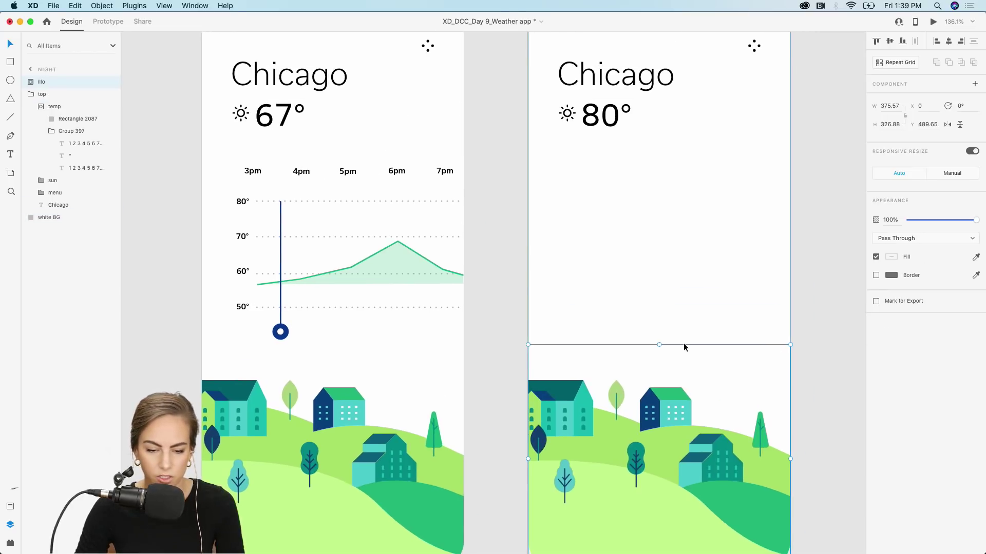
# - Rename the temperature chart's group on the Day artboard as "graph"
pyautogui.click(388, 308)
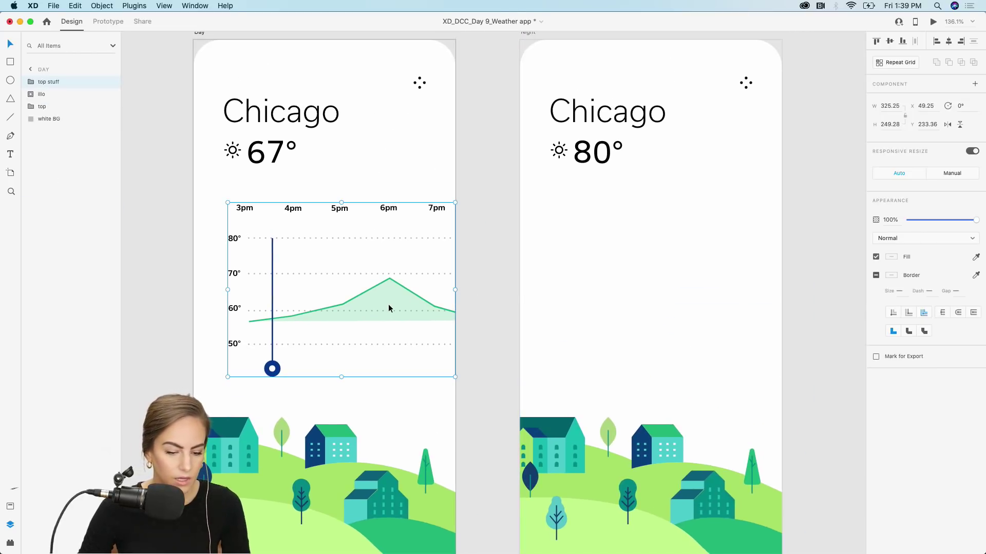
pyautogui.click(608, 296)
pyautogui.scroll(2, 609, 296)
pyautogui.hscroll(2, 609, 296)
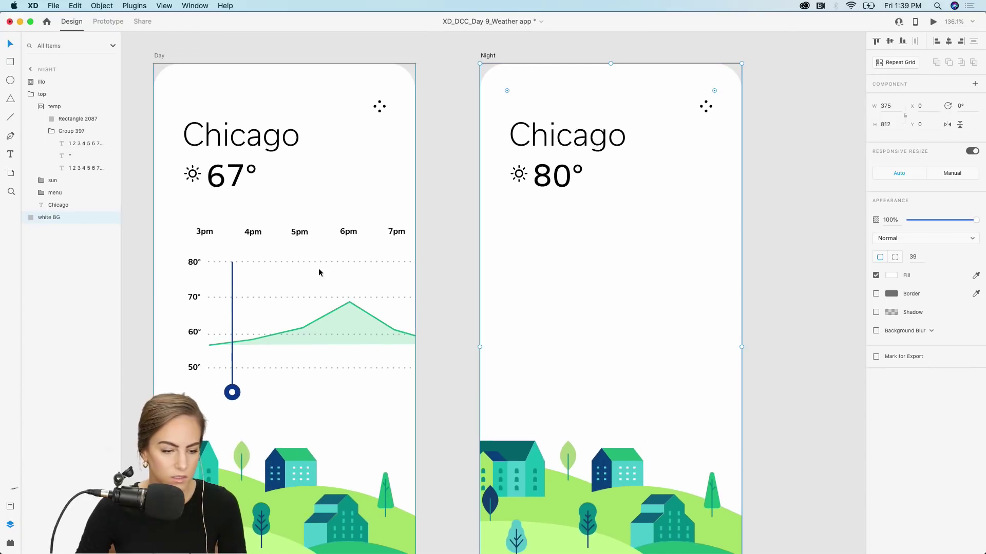
pyautogui.click(312, 323)
pyautogui.click(348, 332)
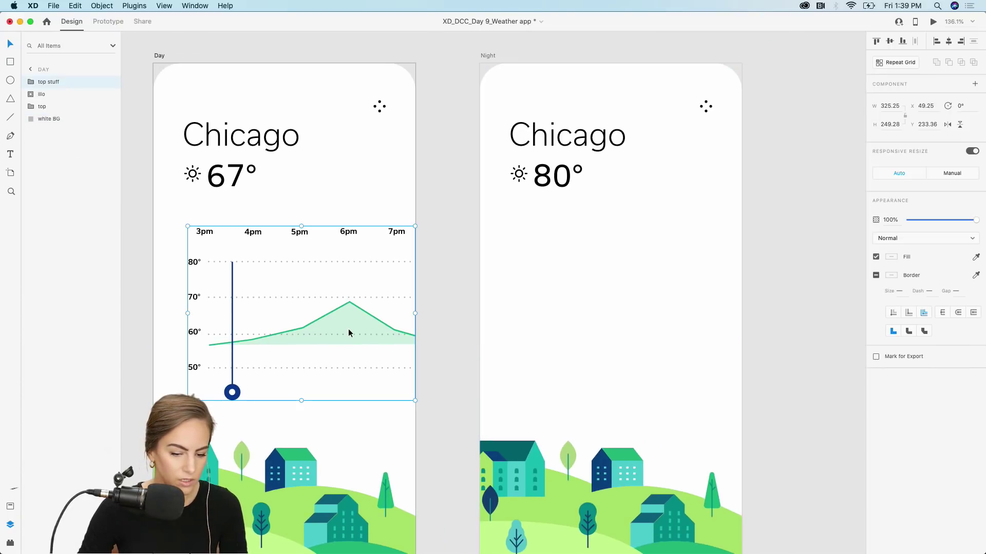
pyautogui.doubleClick(50, 82)
pyautogui.write('graph')
pyautogui.press('Return')
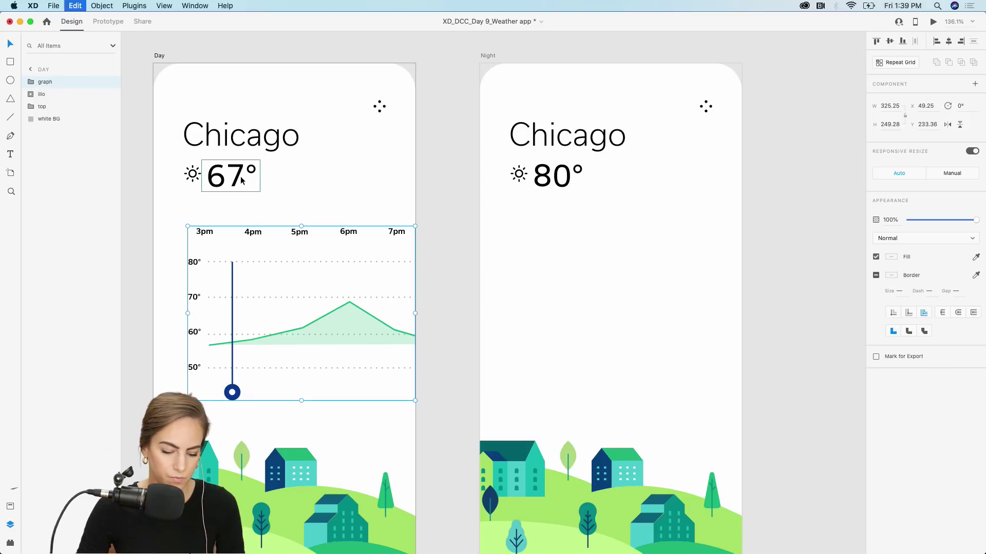
# - Paste a copy of the Day graph at the same position on the Night artboard and move its time slider to about 7pm
pyautogui.click(605, 282)
pyautogui.press('super+v')
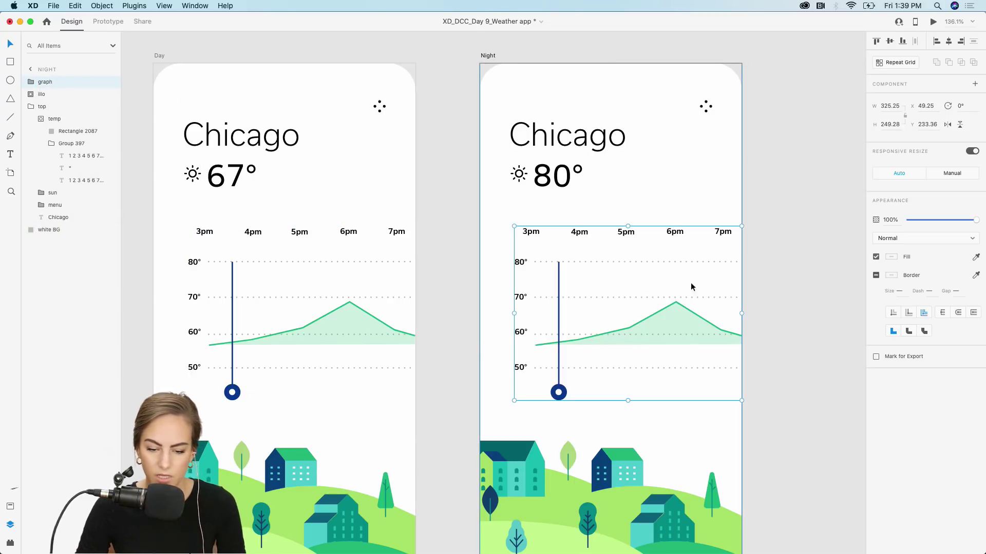
pyautogui.doubleClick(560, 393)
pyautogui.moveTo(560, 393); pyautogui.dragTo(720, 394)
pyautogui.click(784, 359)
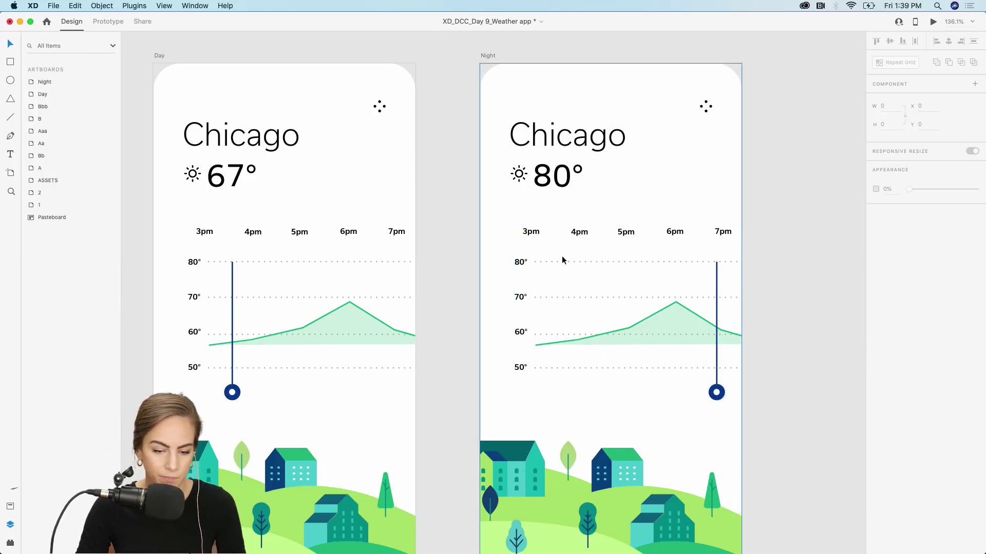
# - Prototype the Day graph's time slider to go to the Night artboard with a Drag trigger, Auto-Animate action and no easing
pyautogui.hscroll(-3, 561, 259)
pyautogui.scroll(-1, 561, 259)
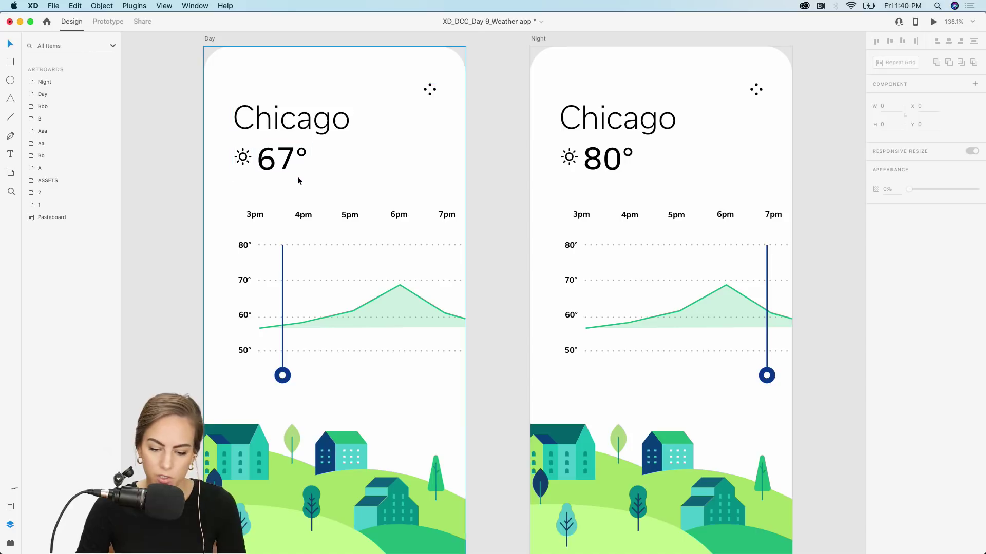
pyautogui.click(102, 24)
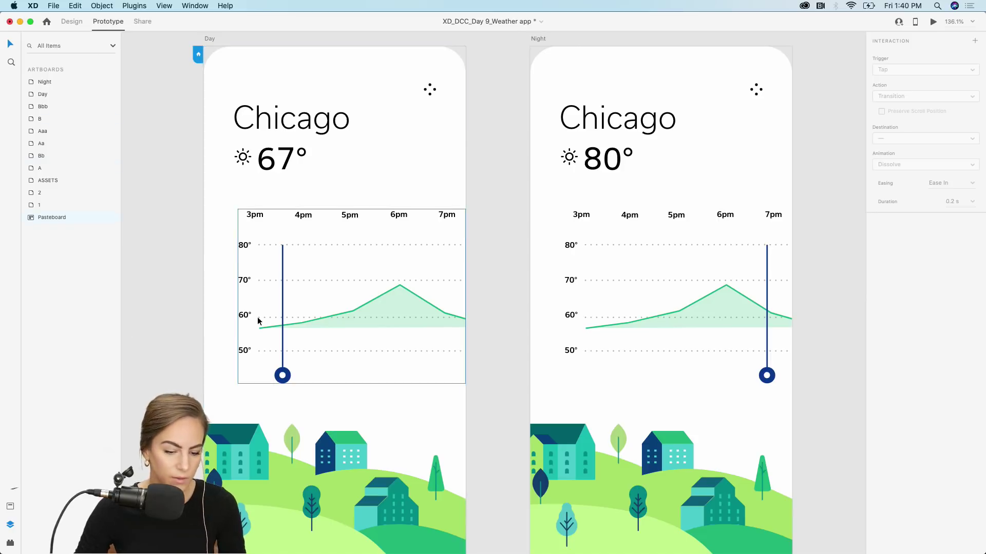
pyautogui.click(281, 375)
pyautogui.doubleClick(282, 375)
pyautogui.doubleClick(282, 375)
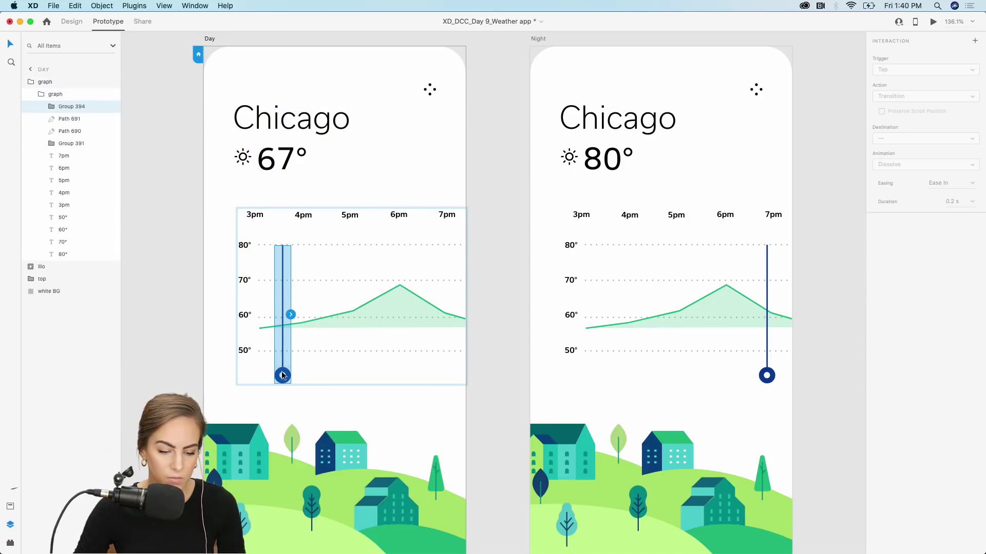
pyautogui.moveTo(291, 314); pyautogui.dragTo(533, 330)
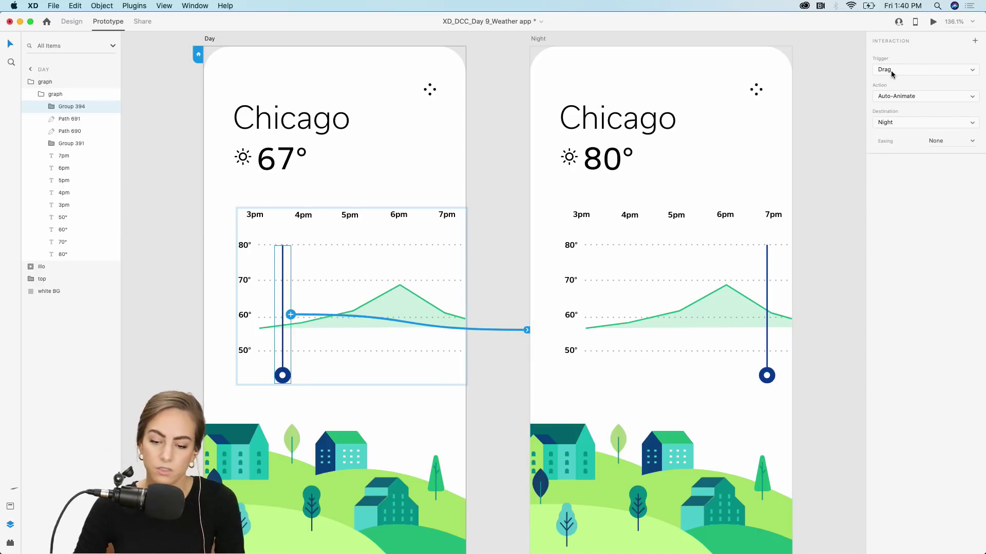
pyautogui.click(902, 97)
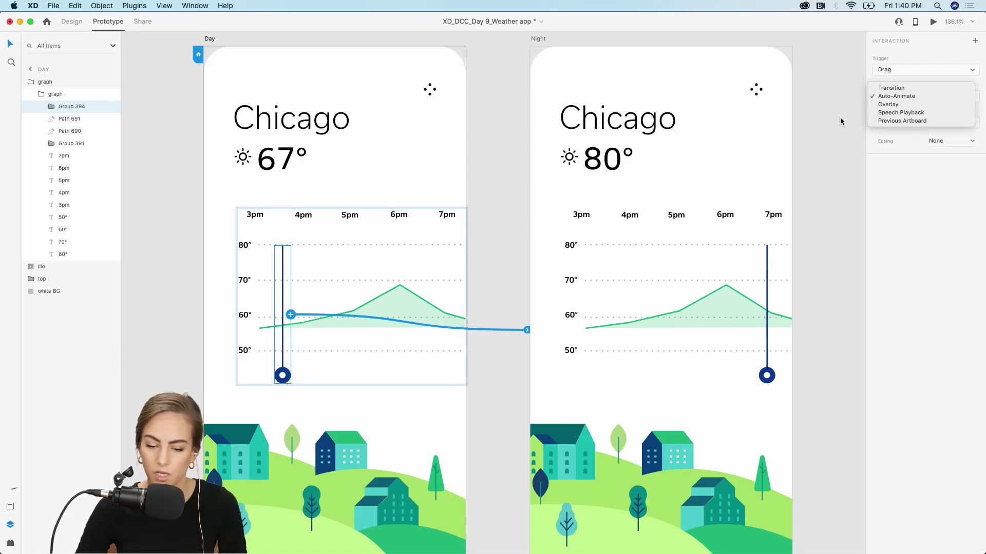
pyautogui.press('Escape')
# - Preview the prototype, test moving the Day time slider across to 7pm, and close the preview
pyautogui.click(934, 22)
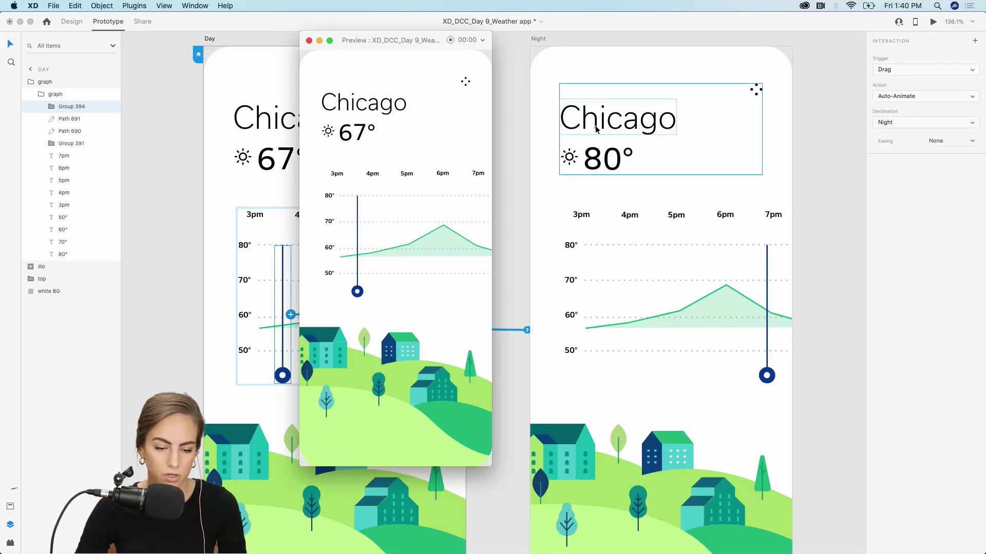
pyautogui.scroll(-5, 596, 128)
pyautogui.moveTo(411, 41); pyautogui.dragTo(574, 43)
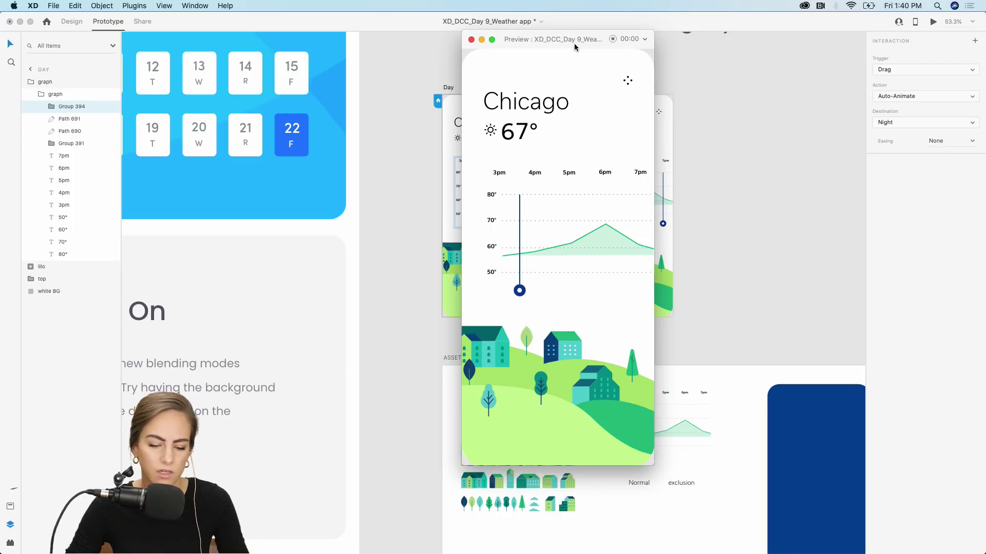
pyautogui.moveTo(520, 292)
pyautogui.mouseDown()
pyautogui.moveTo(638, 295)
pyautogui.moveTo(510, 293)
pyautogui.mouseUp()
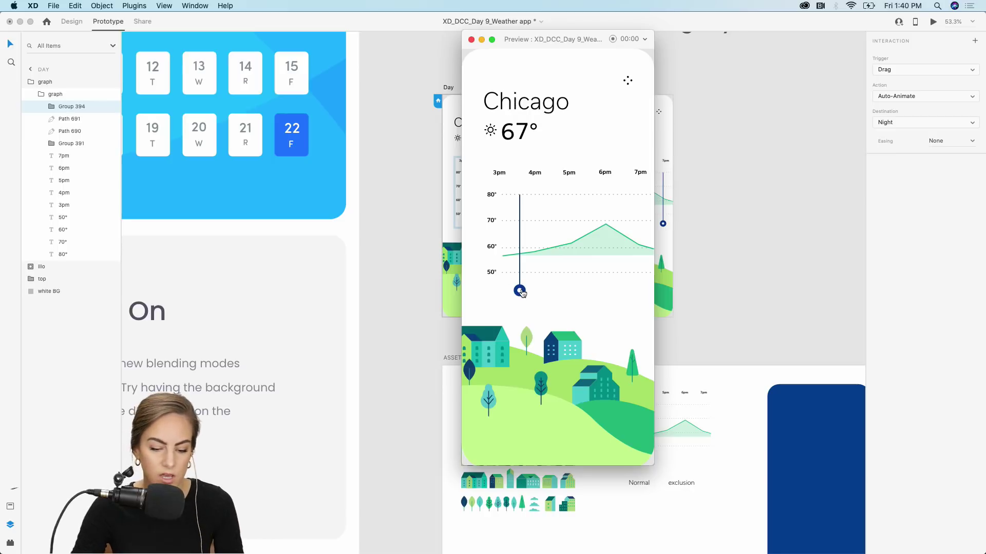
pyautogui.moveTo(521, 292); pyautogui.dragTo(681, 300)
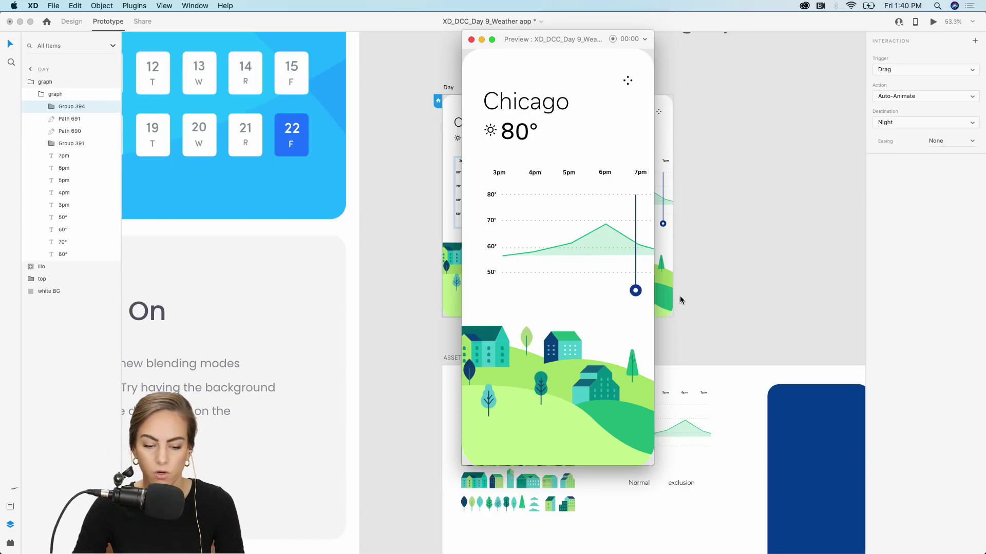
pyautogui.click(472, 40)
# - Prototype the Night graph's time slider to return to the Day artboard with a Drag trigger, Auto-Animate action and no easing
pyautogui.scroll(5, 623, 167)
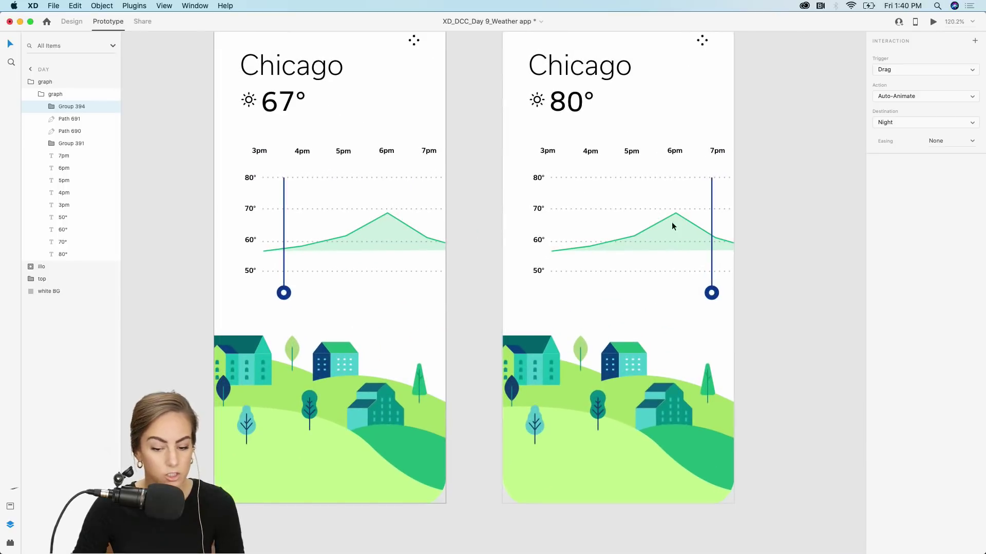
pyautogui.click(715, 294)
pyautogui.doubleClick(715, 293)
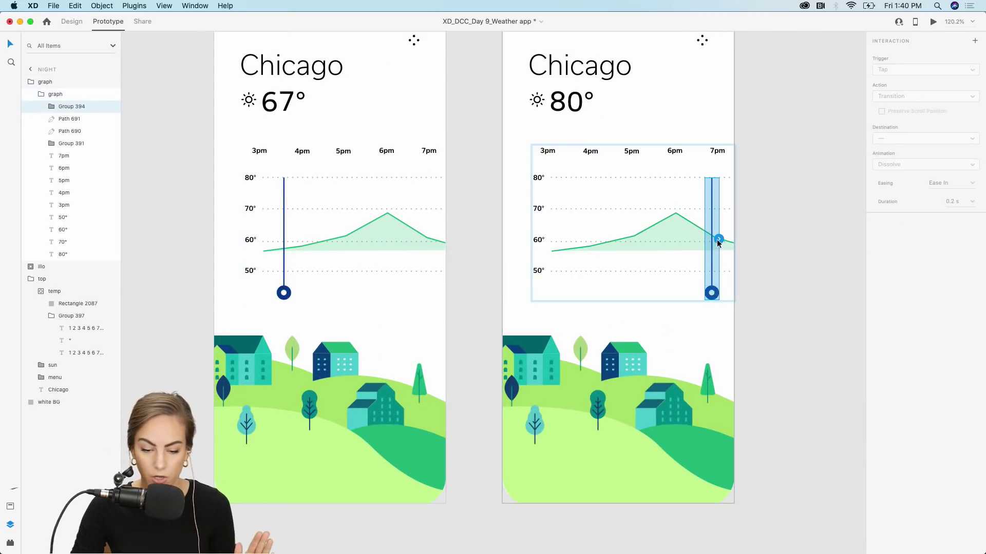
pyautogui.moveTo(719, 239); pyautogui.dragTo(383, 309)
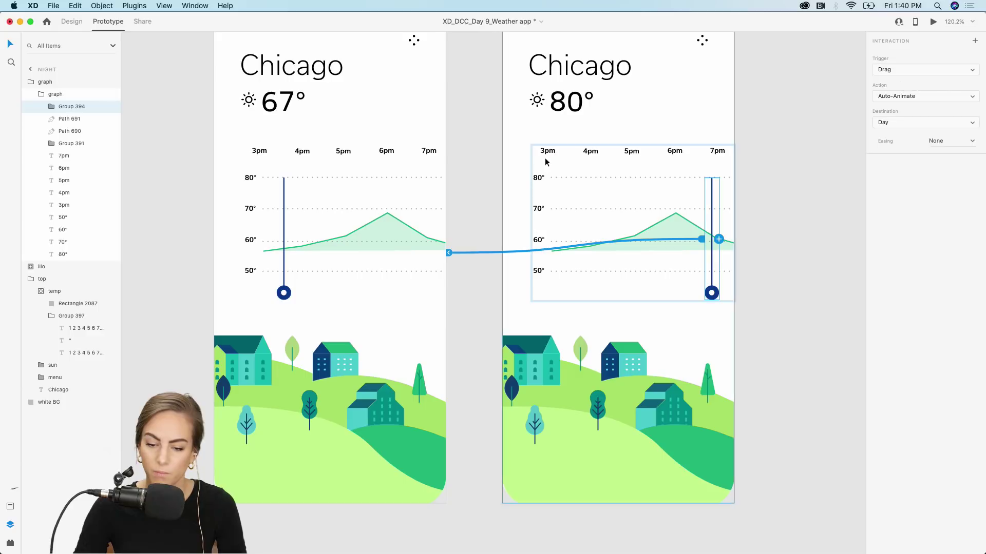
pyautogui.click(782, 205)
# - Return to Design mode and copy the blue BG rectangle above the "BG 0%" label on the ASSETS artboard
pyautogui.scroll(-4, 782, 204)
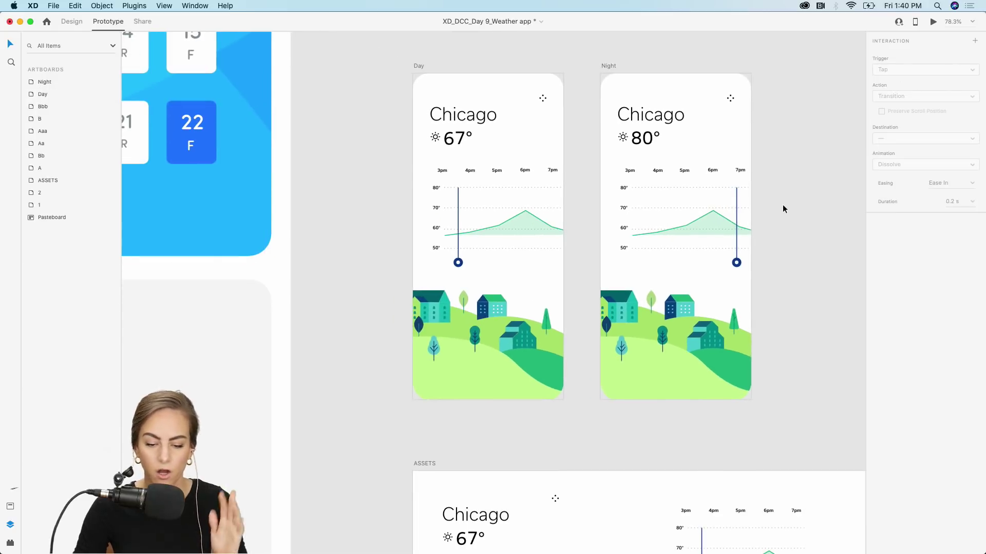
pyautogui.scroll(-3, 782, 209)
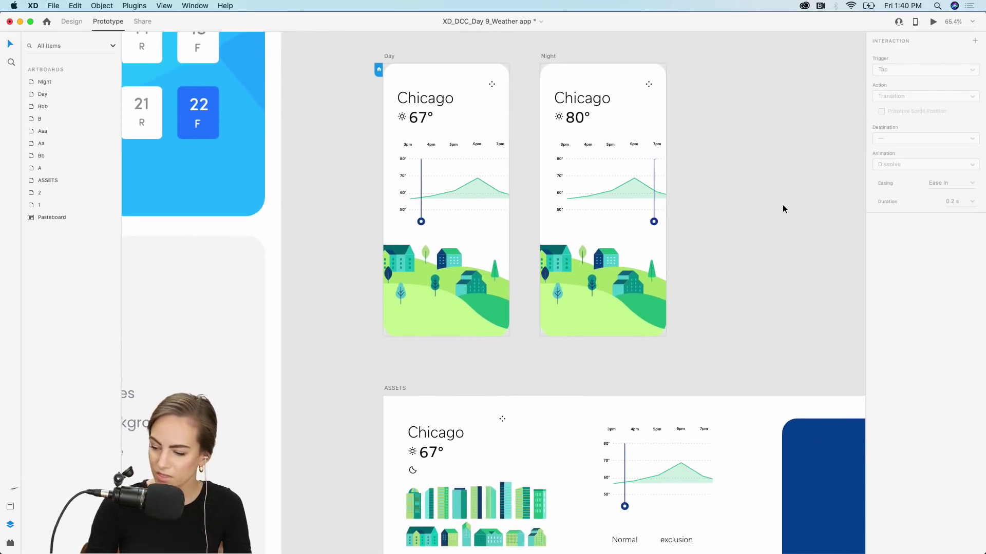
pyautogui.scroll(-5, 692, 358)
pyautogui.hscroll(5, 692, 358)
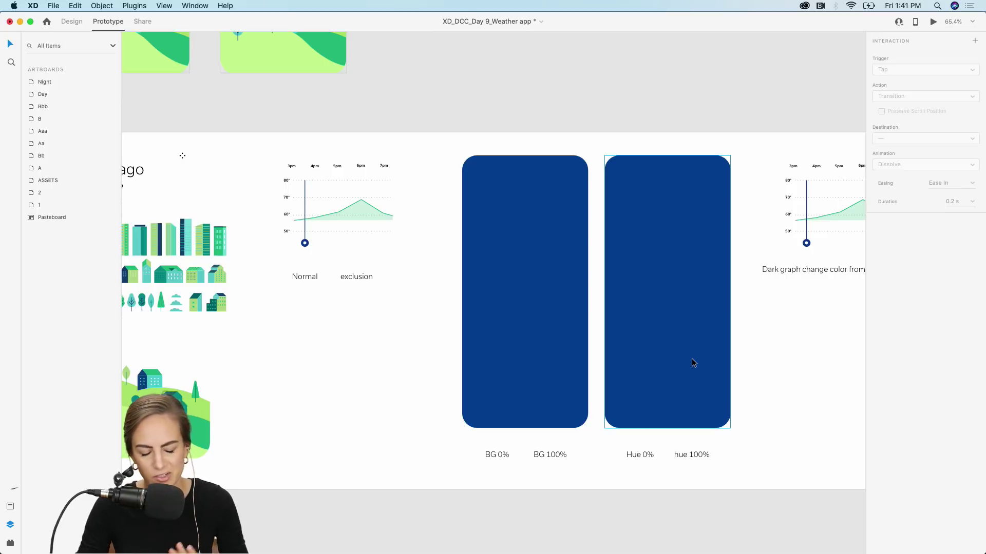
pyautogui.click(569, 372)
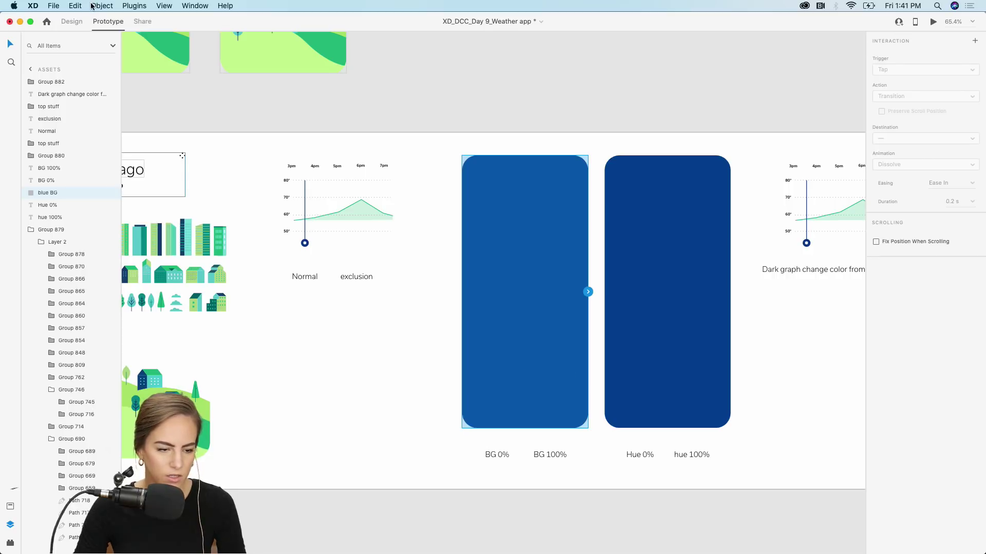
pyautogui.click(72, 22)
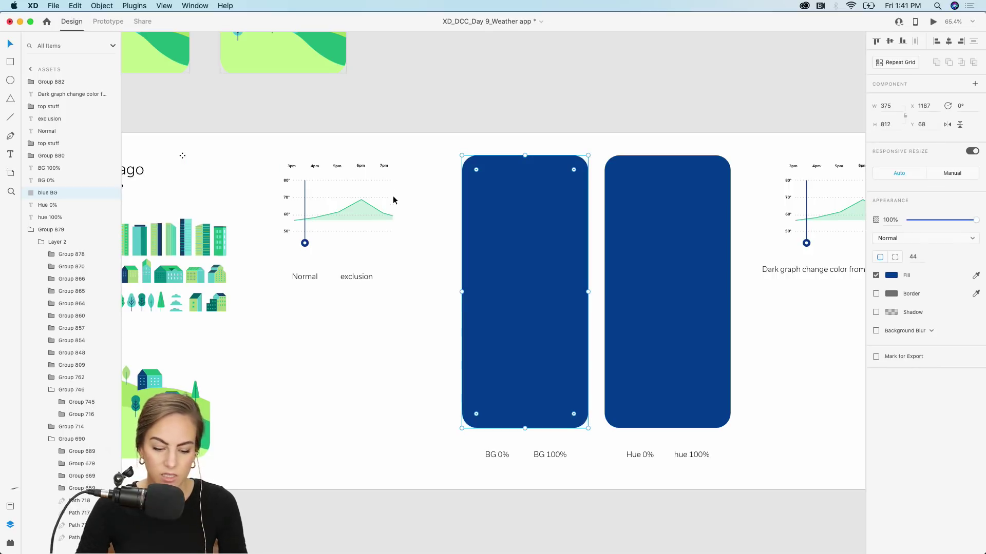
# - Paste the blue BG onto the Night artboard and place it between the top group and white BG in the layer order
pyautogui.scroll(10, 533, 371)
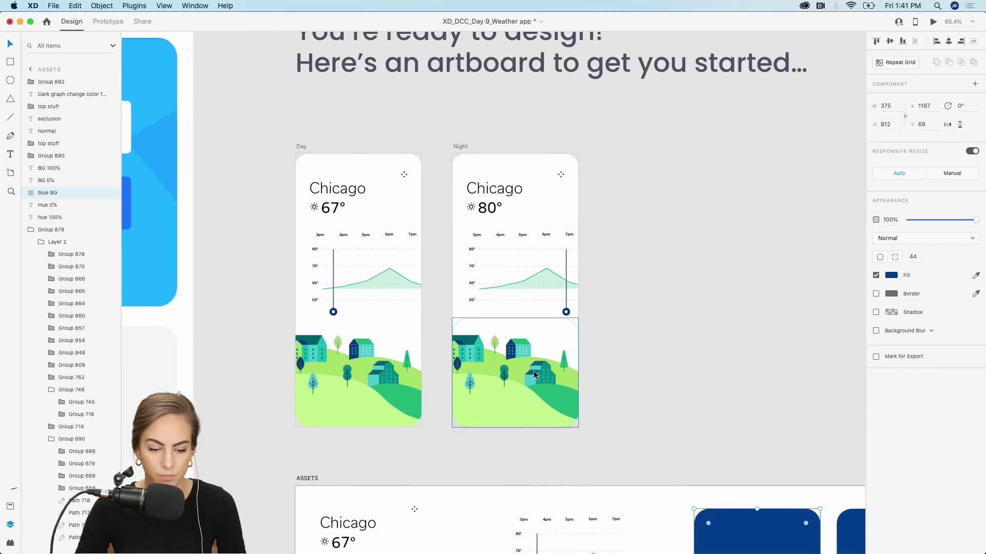
pyautogui.scroll(5, 533, 371)
pyautogui.hscroll(-3, 534, 371)
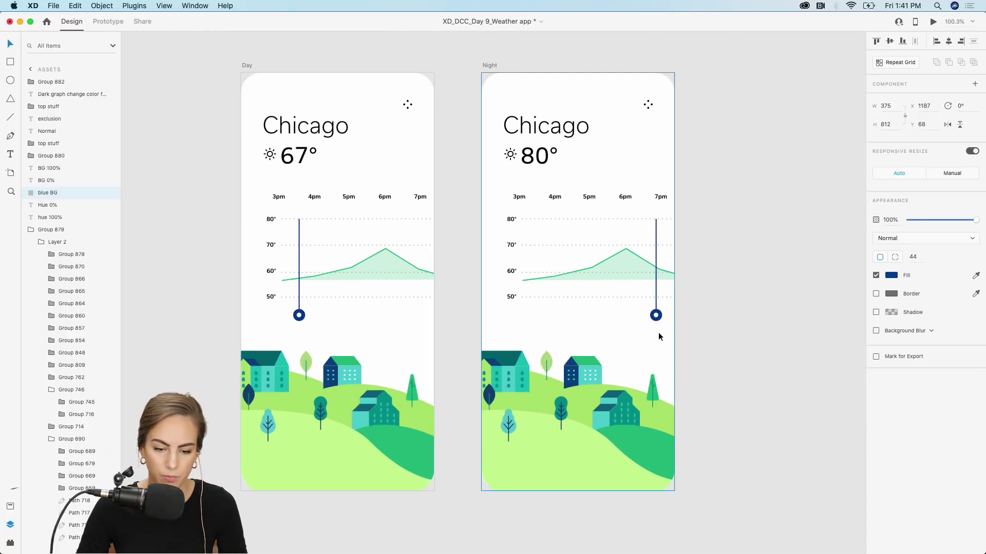
pyautogui.press('super+v')
pyautogui.press('super+z')
pyautogui.press('super+v')
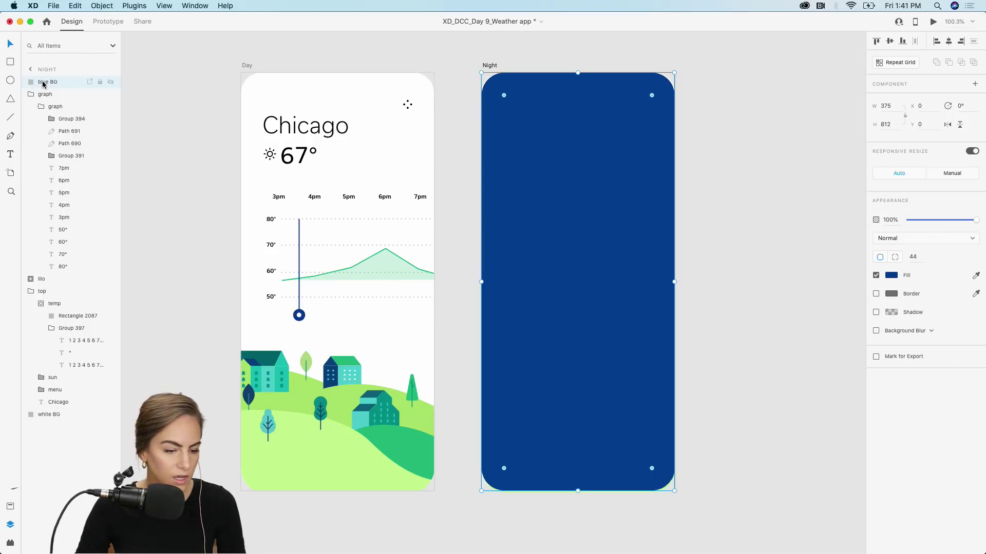
pyautogui.moveTo(43, 84); pyautogui.dragTo(46, 403)
pyautogui.moveTo(45, 408); pyautogui.dragTo(45, 408)
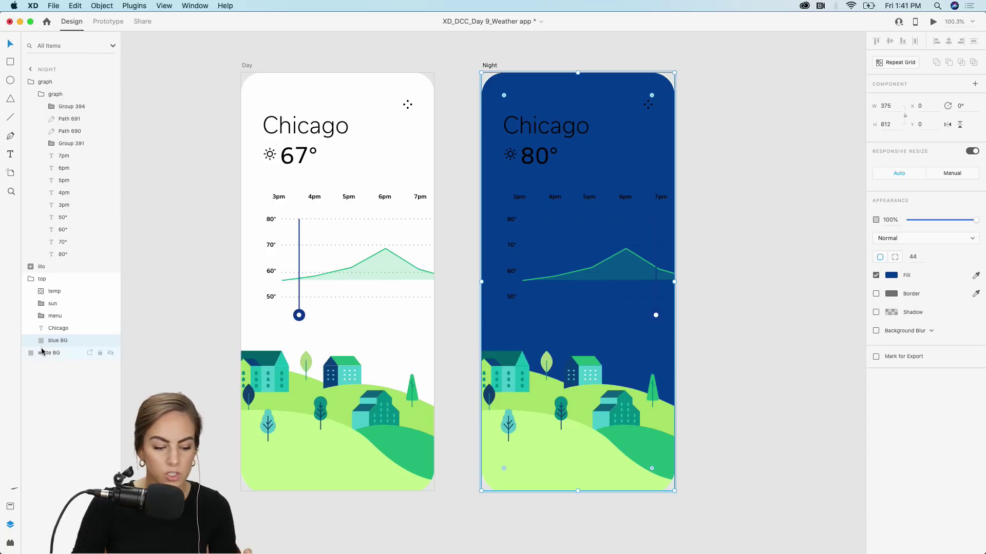
pyautogui.press('super+z')
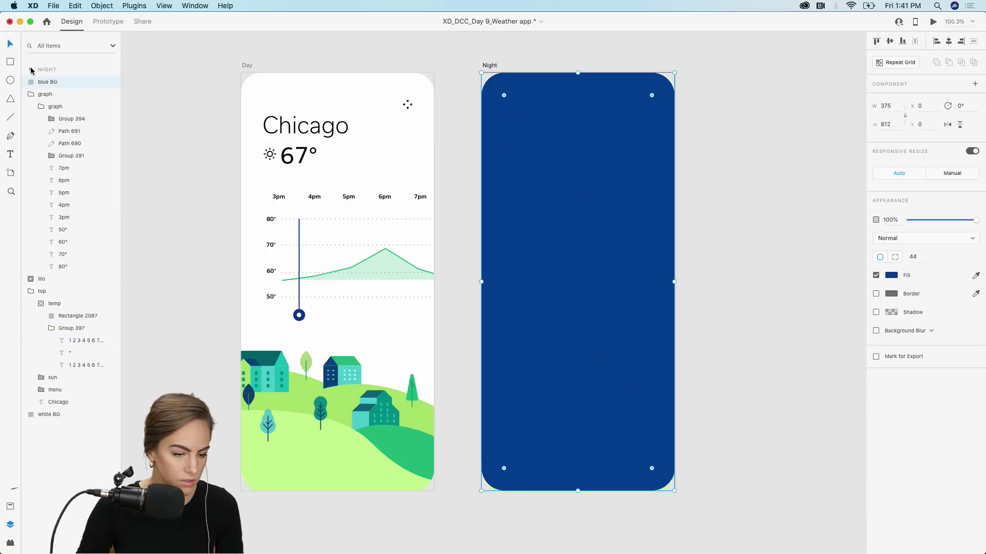
pyautogui.click(30, 95)
pyautogui.click(30, 119)
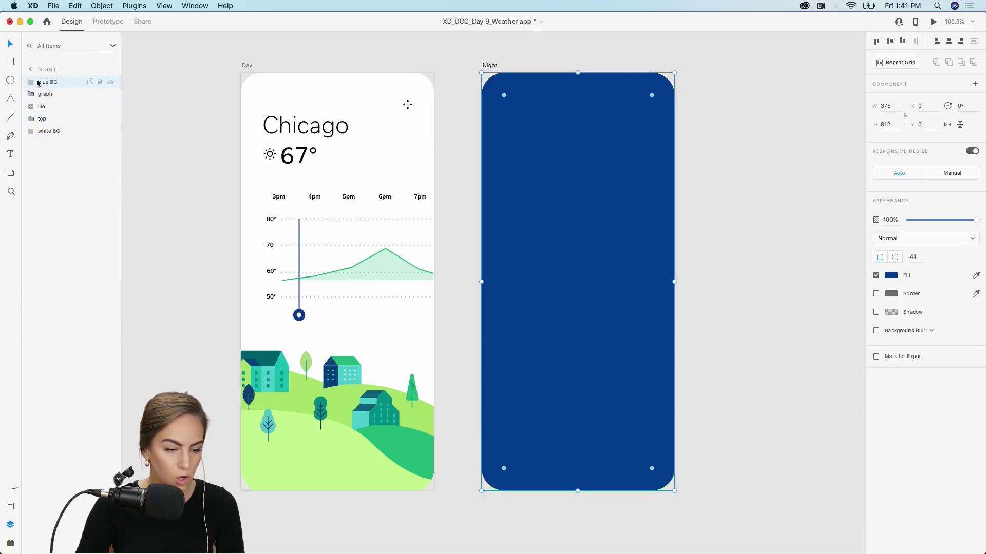
pyautogui.moveTo(39, 85); pyautogui.dragTo(38, 127)
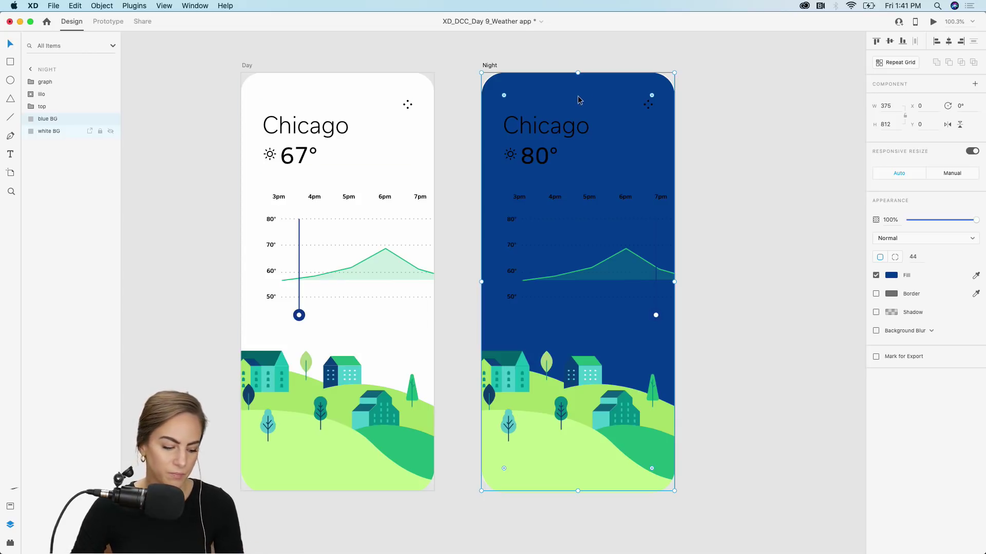
# - Fill the Night artboard's white BG with the blue sampled from the blue BG, and delete the blue BG
pyautogui.moveTo(578, 100); pyautogui.dragTo(639, 97)
pyautogui.click(513, 93)
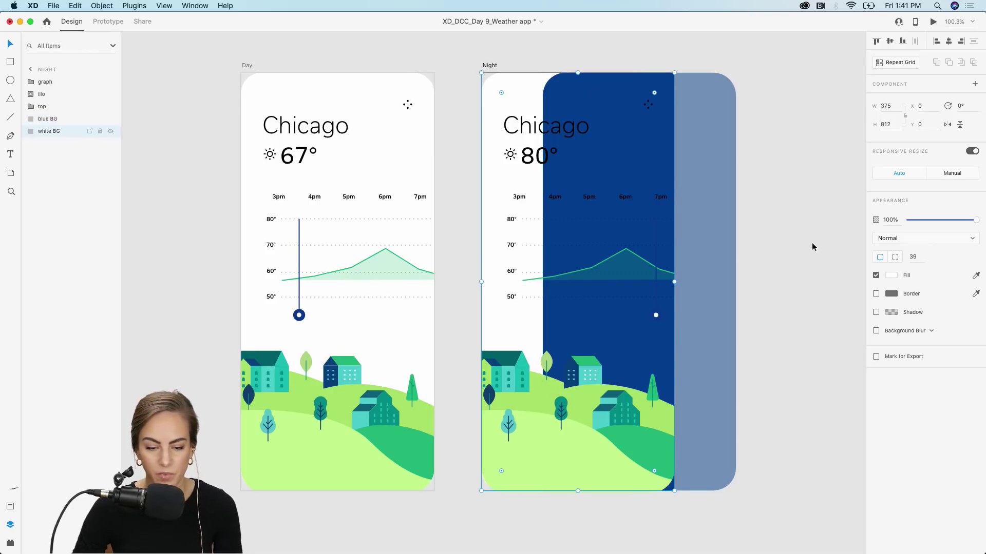
pyautogui.click(975, 276)
pyautogui.click(589, 104)
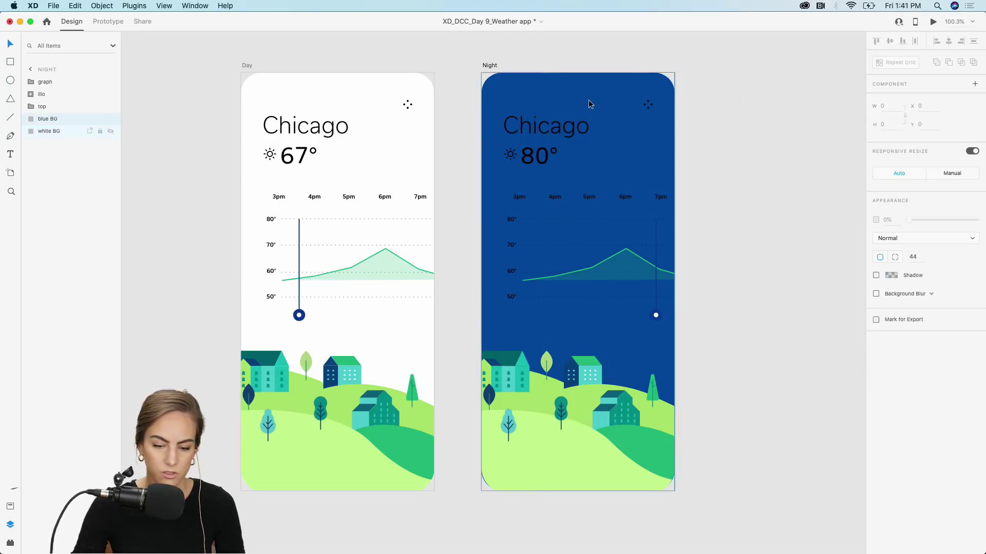
pyautogui.press('Delete')
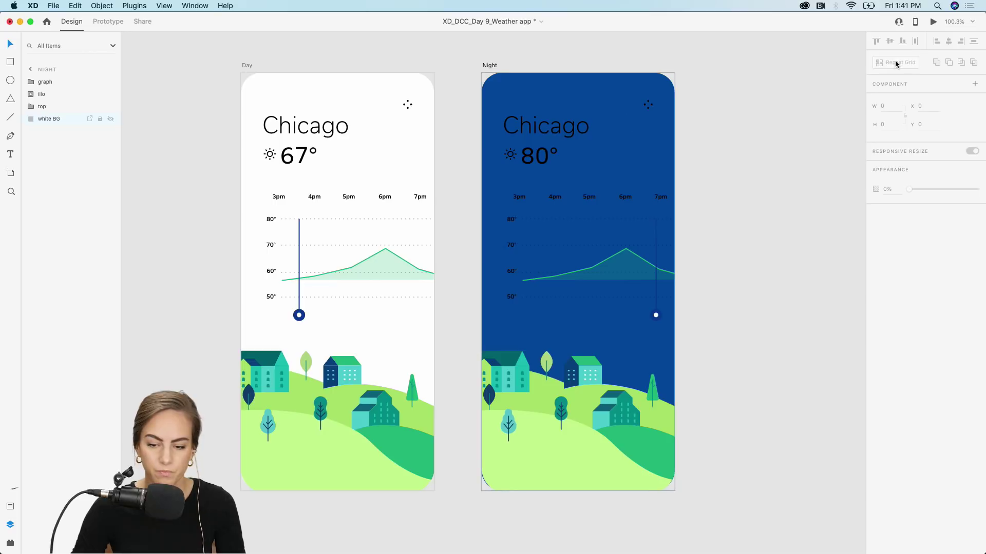
# - Preview the prototype from the Day artboard, test how the background colour changes when dragging the time slider, and close the preview
pyautogui.click(933, 22)
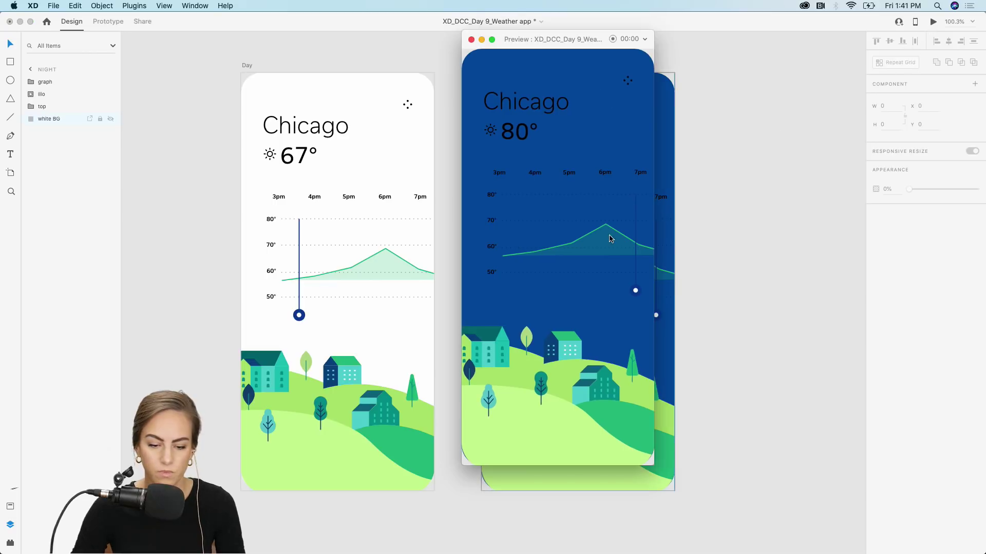
pyautogui.click(471, 40)
pyautogui.click(933, 22)
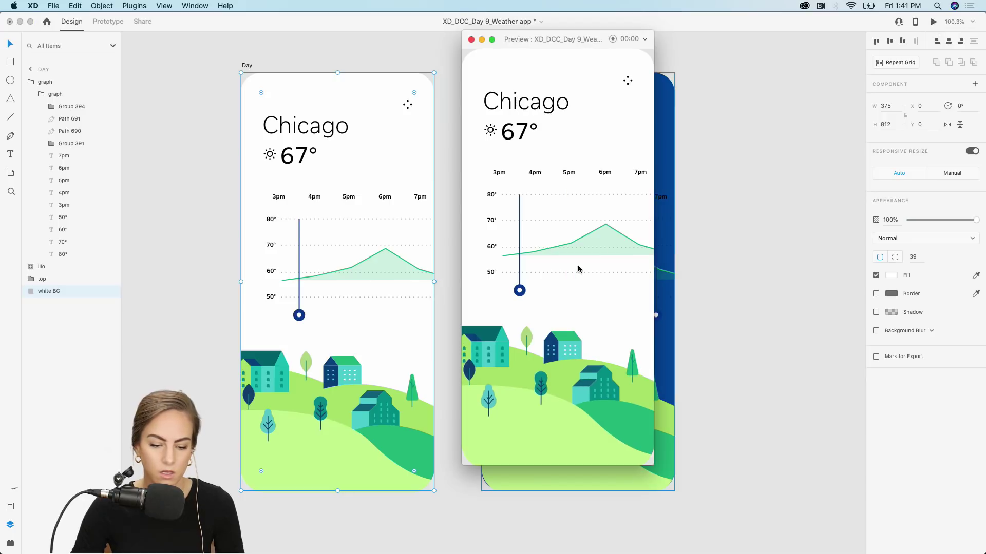
pyautogui.click(526, 291)
pyautogui.moveTo(526, 292)
pyautogui.mouseDown()
pyautogui.moveTo(634, 289)
pyautogui.moveTo(520, 297)
pyautogui.mouseUp()
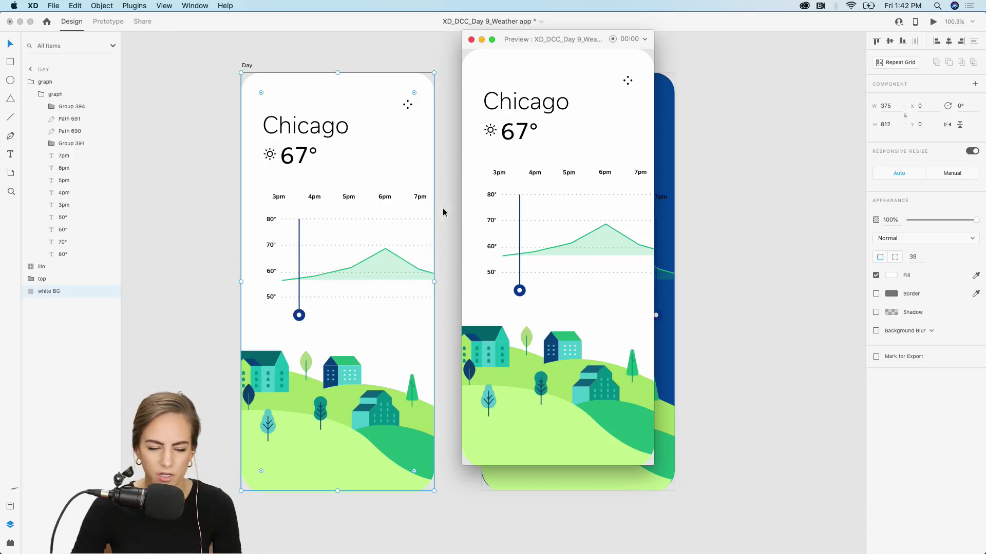
pyautogui.click(520, 292)
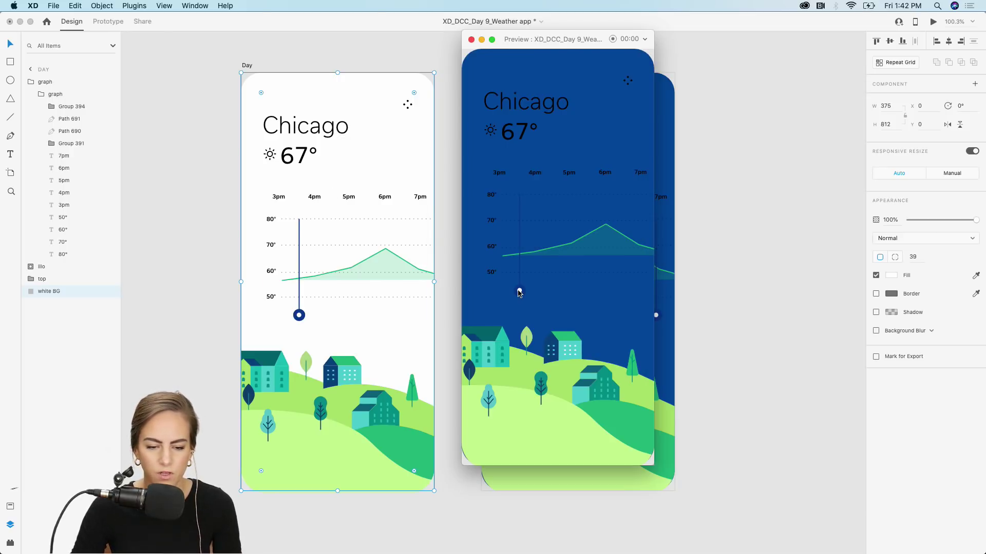
pyautogui.click(519, 292)
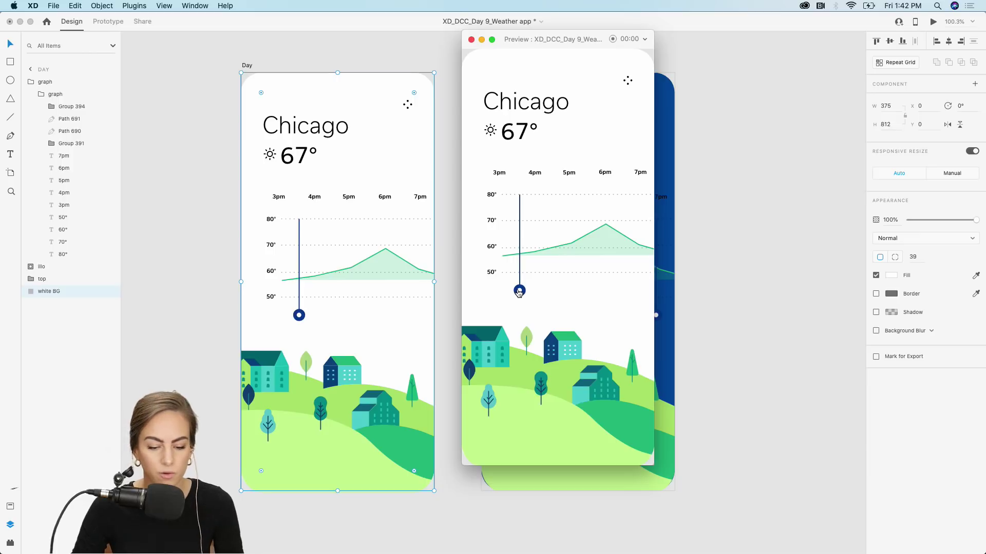
pyautogui.click(519, 291)
pyautogui.click(520, 292)
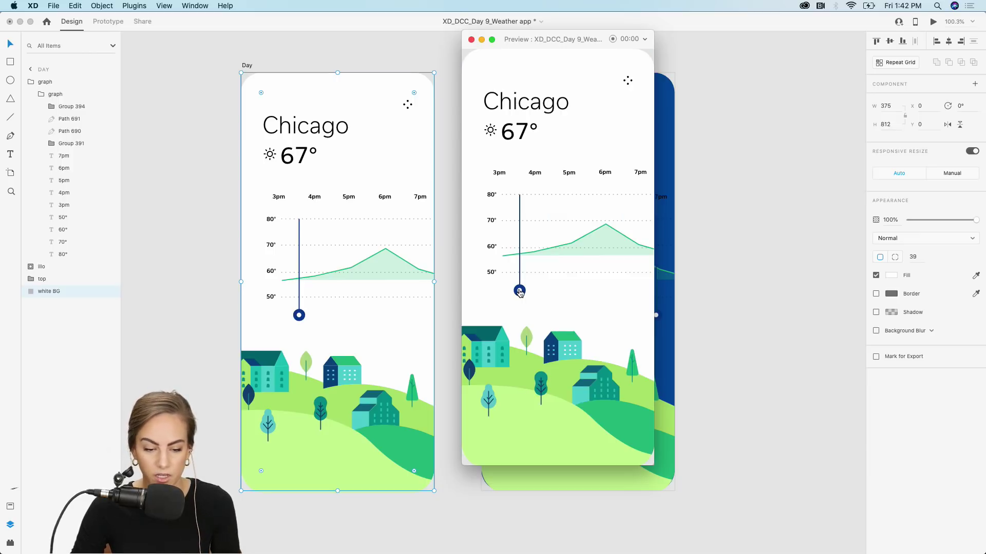
pyautogui.click(520, 292)
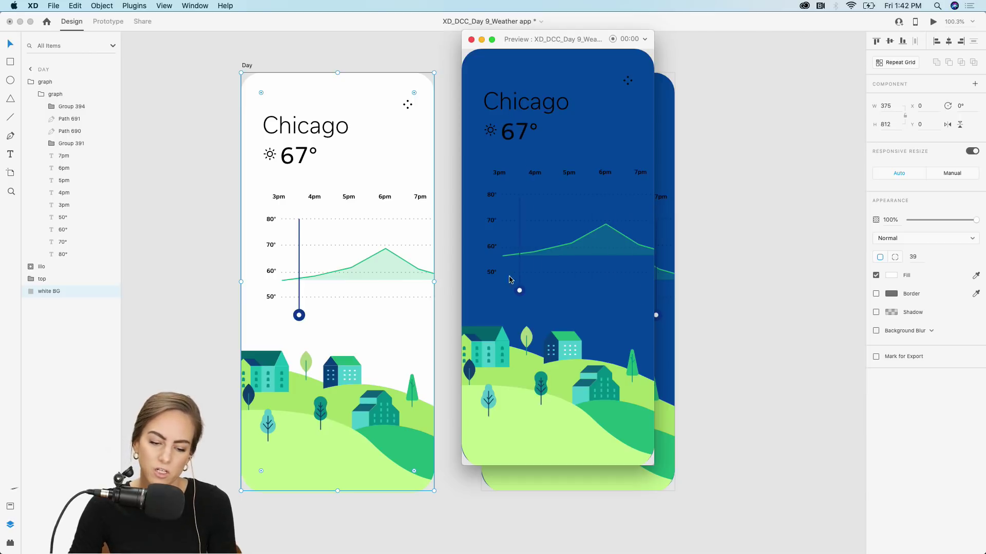
pyautogui.click(519, 290)
pyautogui.click(471, 40)
# - Restore the fill of the Night artboard's white BG to white, #FFFFFF
pyautogui.click(649, 141)
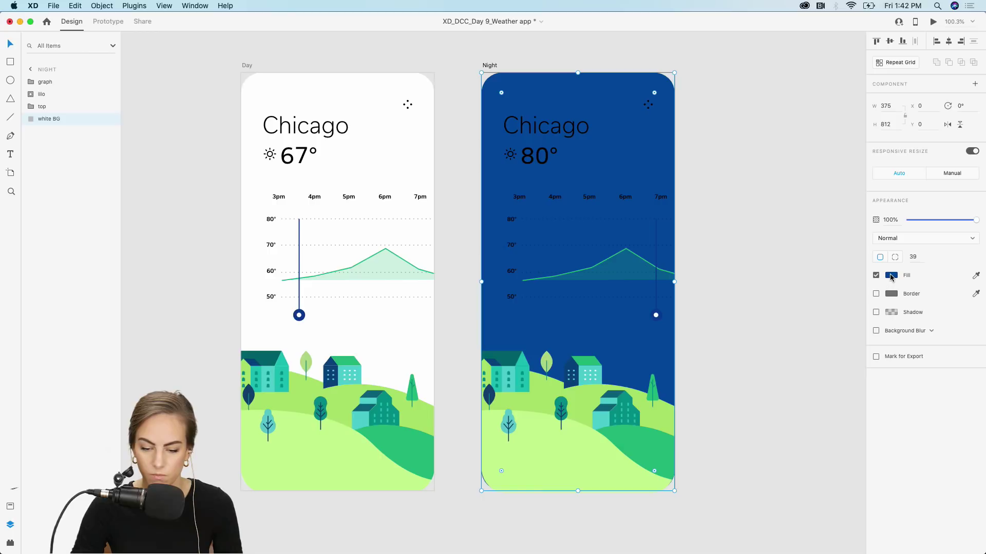
pyautogui.click(891, 276)
pyautogui.moveTo(806, 242); pyautogui.dragTo(740, 203)
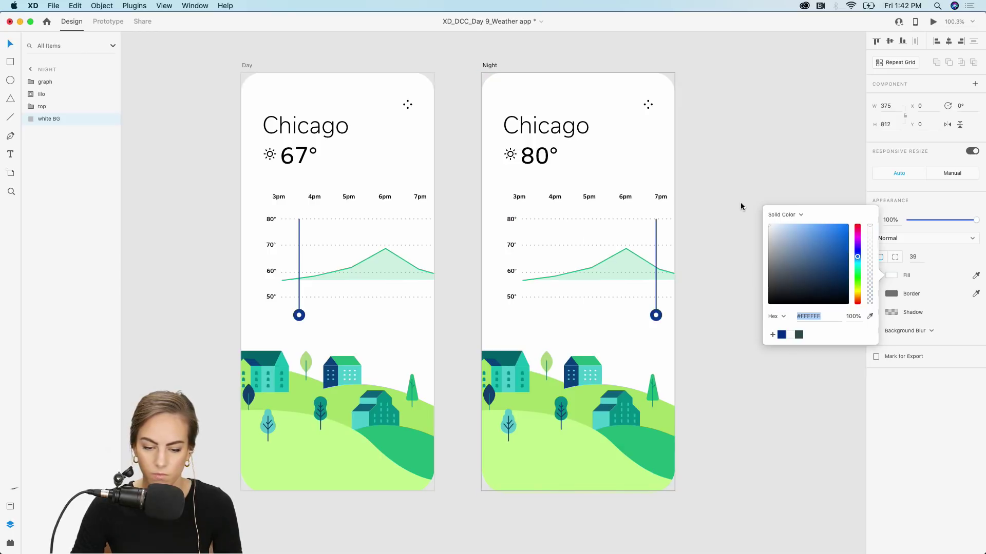
pyautogui.click(740, 198)
# - Copy the blue BG from the ASSETS artboard onto the Night artboard and place it directly above white BG in the layer order
pyautogui.scroll(-5, 741, 195)
pyautogui.scroll(-5, 740, 195)
pyautogui.click(741, 307)
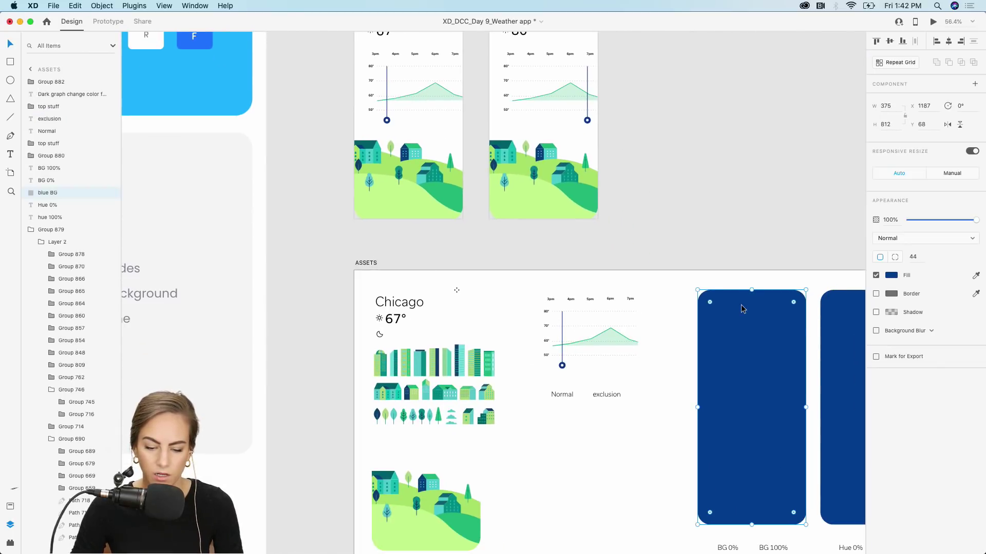
pyautogui.scroll(5, 740, 308)
pyautogui.scroll(5, 661, 157)
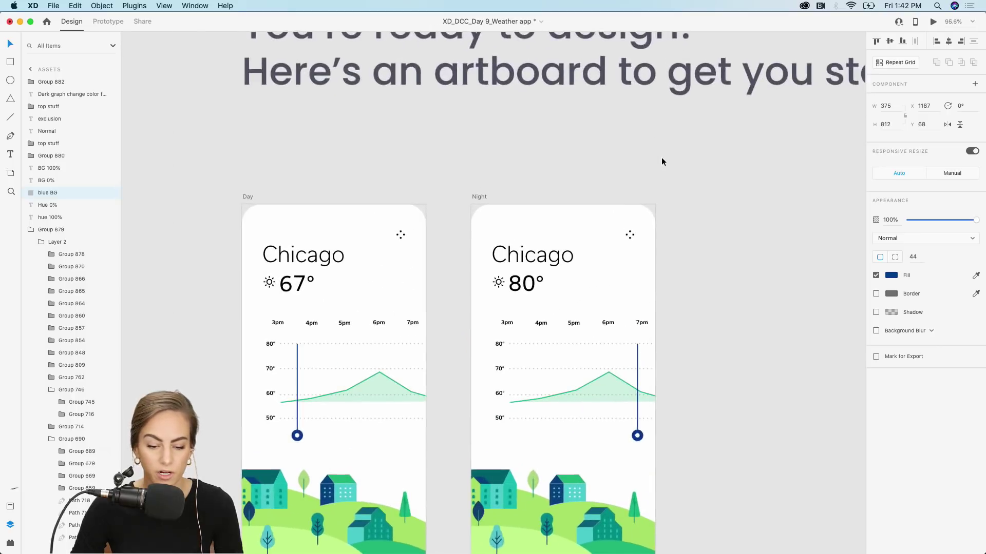
pyautogui.scroll(-3, 662, 157)
pyautogui.press('super+v')
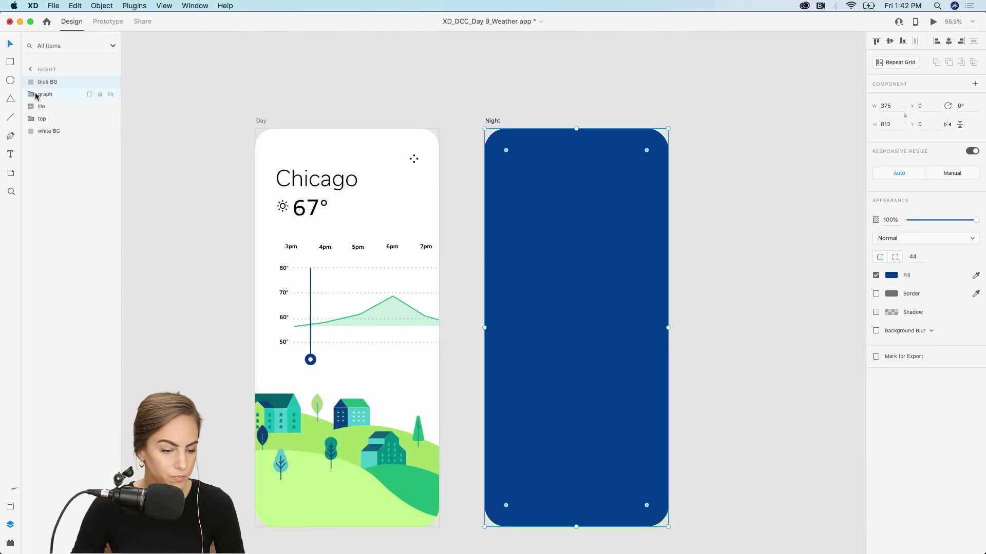
pyautogui.moveTo(39, 82); pyautogui.dragTo(35, 125)
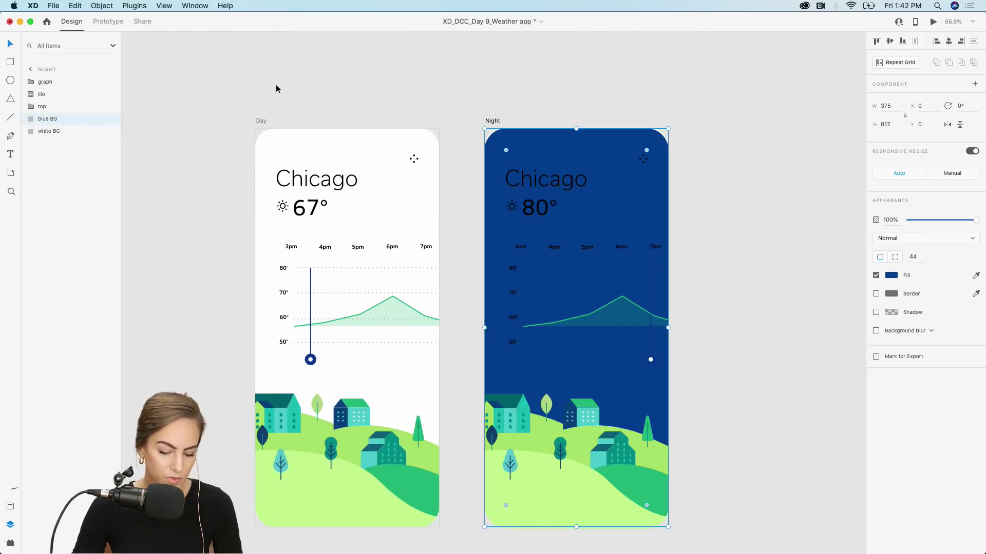
# - Add a copy of the blue BG to the Day artboard directly above its white BG, with 0% opacity
pyautogui.click(363, 151)
pyautogui.hscroll(-3, 363, 152)
pyautogui.press('super+v')
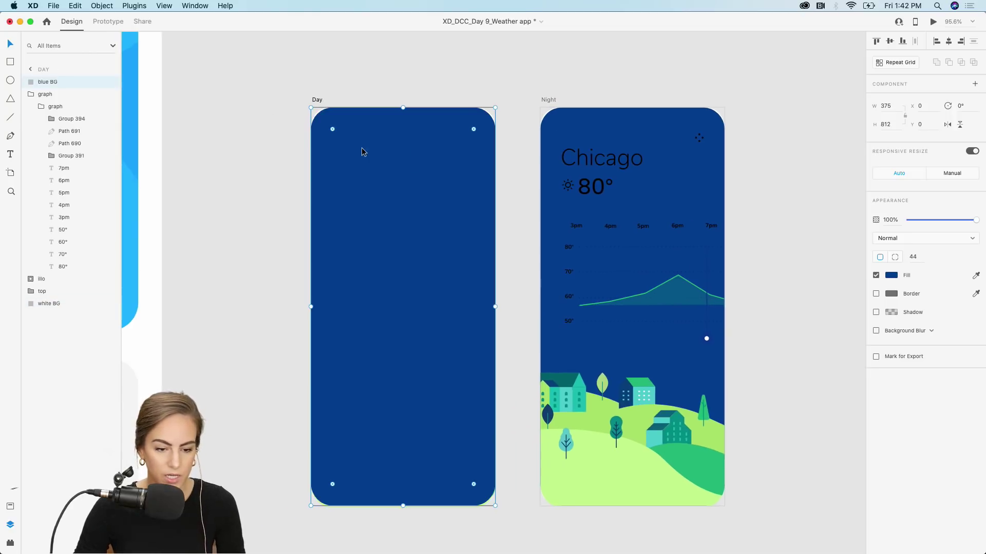
pyautogui.moveTo(46, 80); pyautogui.dragTo(45, 124)
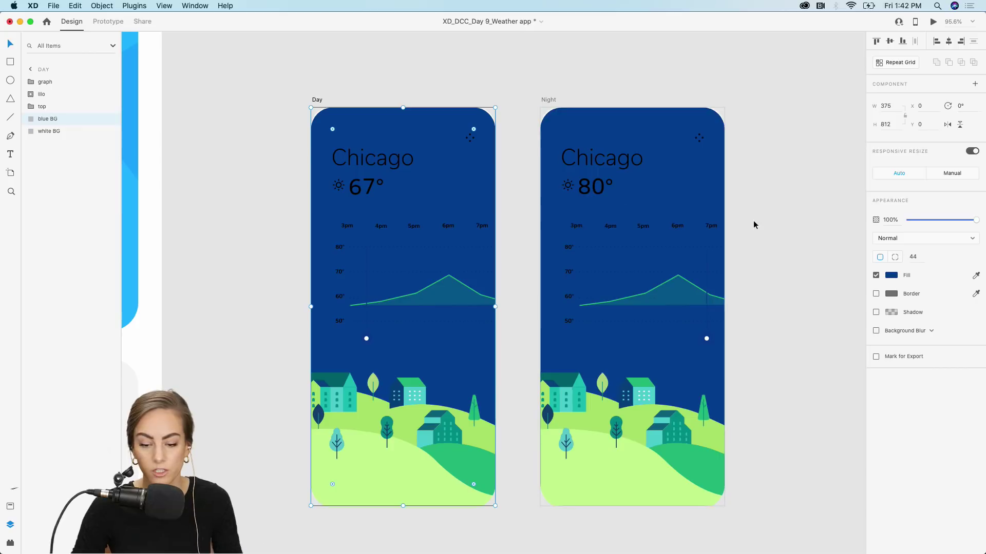
pyautogui.moveTo(977, 221); pyautogui.dragTo(905, 219)
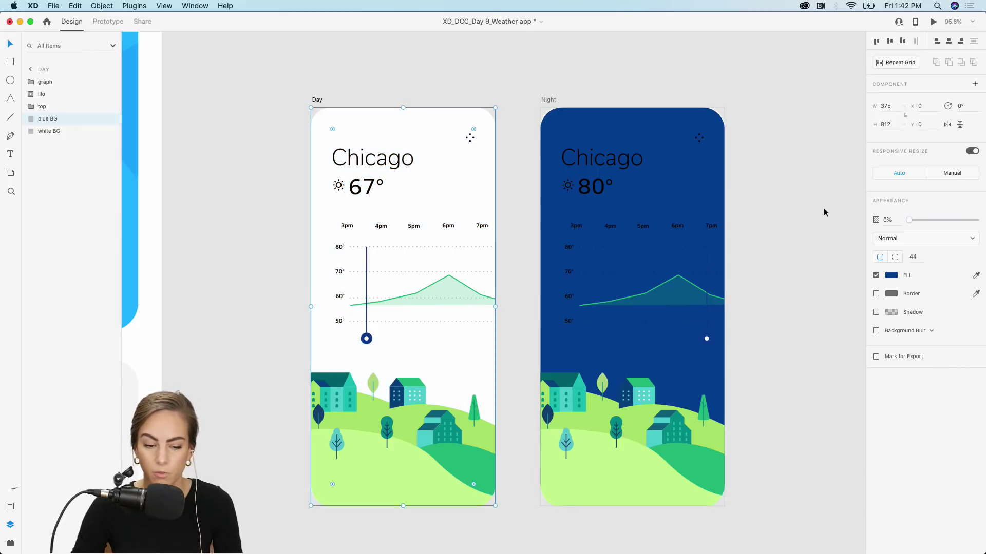
# - Preview the prototype, test the background fade by moving the Day time slider, and close the preview
pyautogui.click(933, 24)
pyautogui.moveTo(519, 291); pyautogui.dragTo(476, 295)
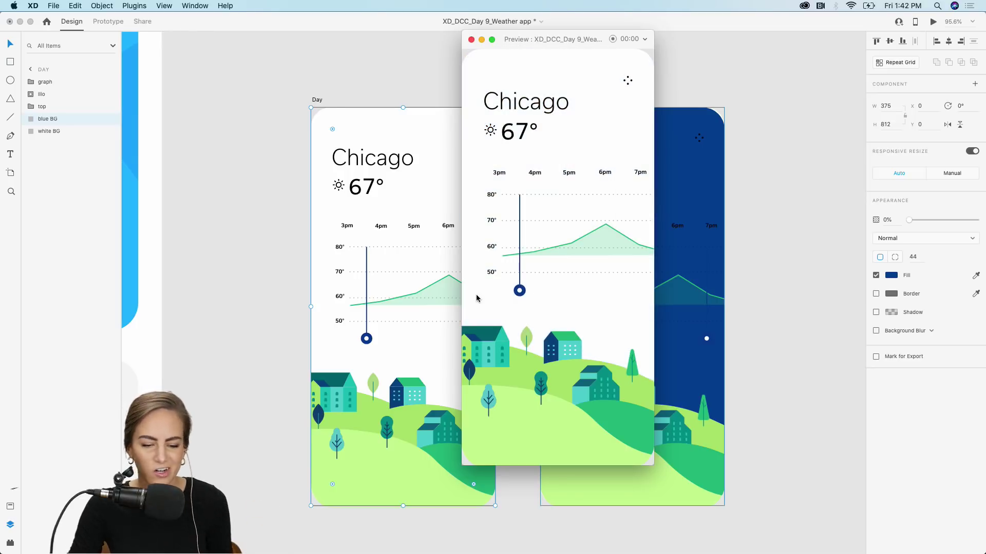
pyautogui.click(472, 40)
pyautogui.scroll(-10, 487, 63)
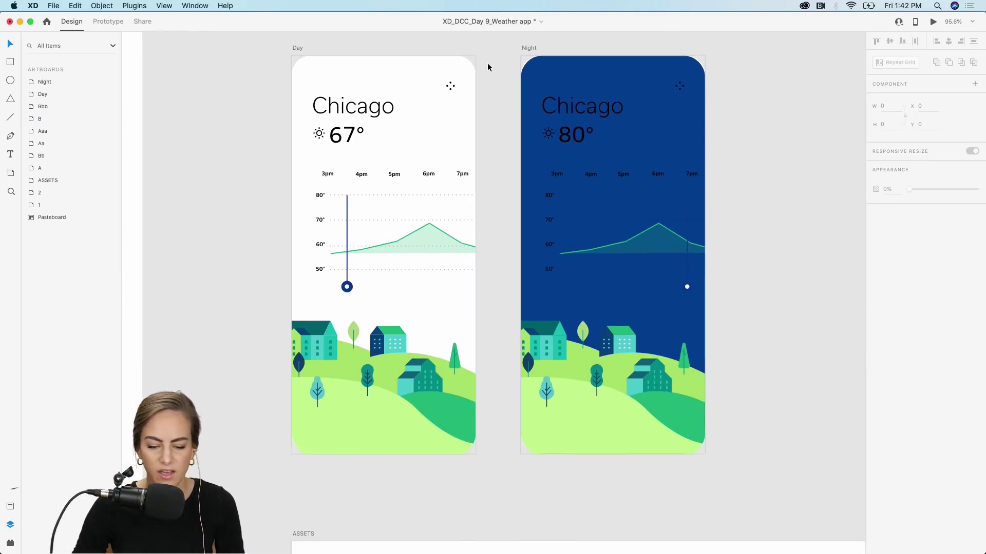
pyautogui.hscroll(5, 488, 65)
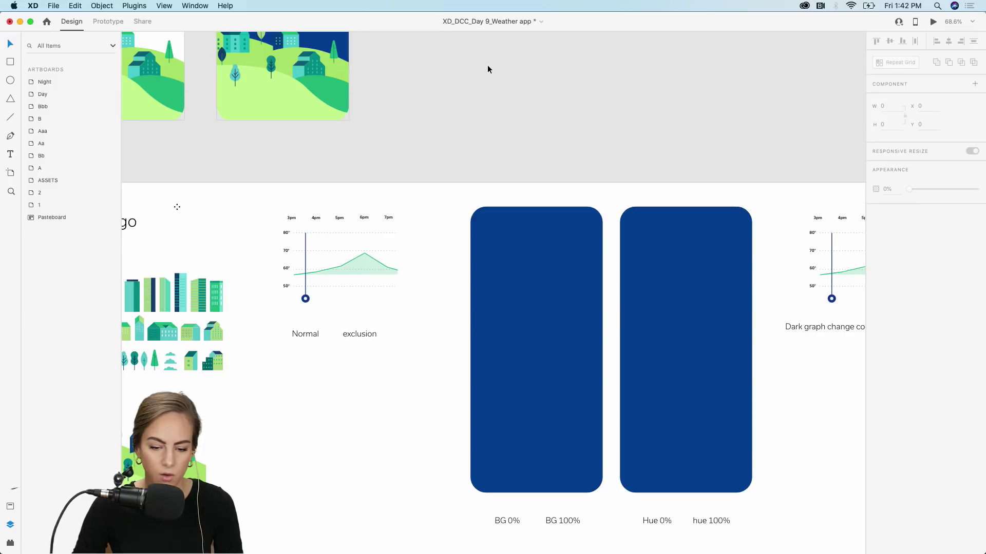
pyautogui.scroll(10, 470, 137)
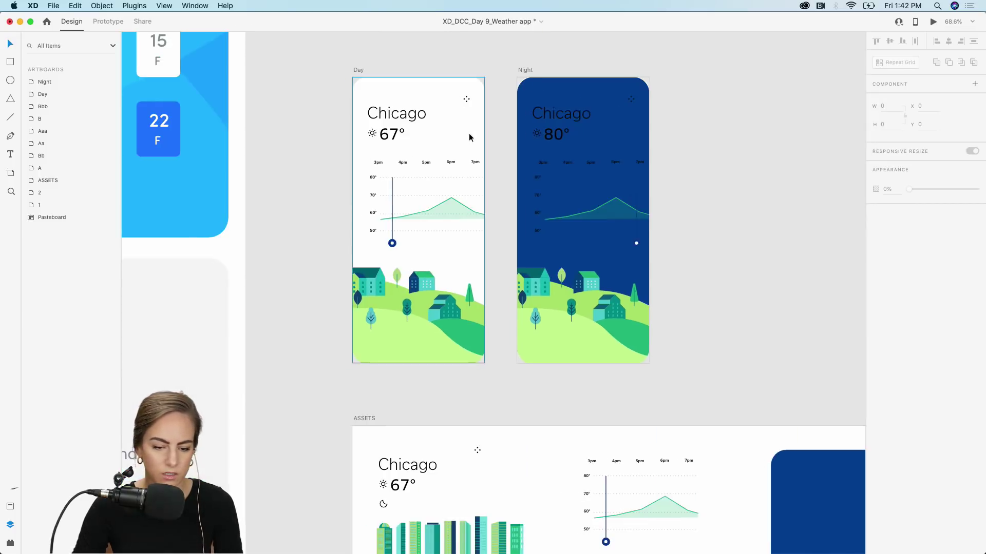
# - Set the fill of the Chicago title text on the Night artboard to white, #FFFFFF
pyautogui.scroll(5, 469, 138)
pyautogui.click(469, 138)
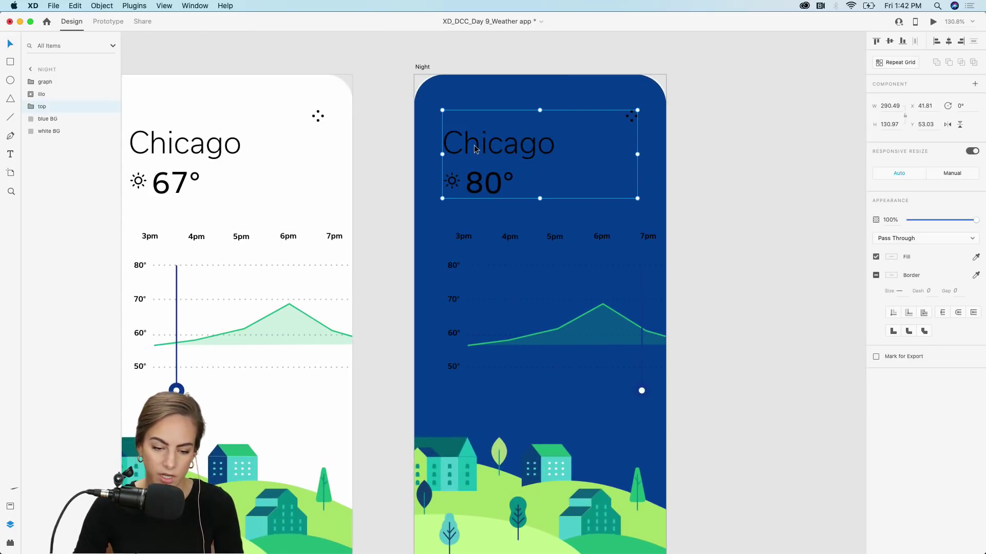
pyautogui.doubleClick(474, 149)
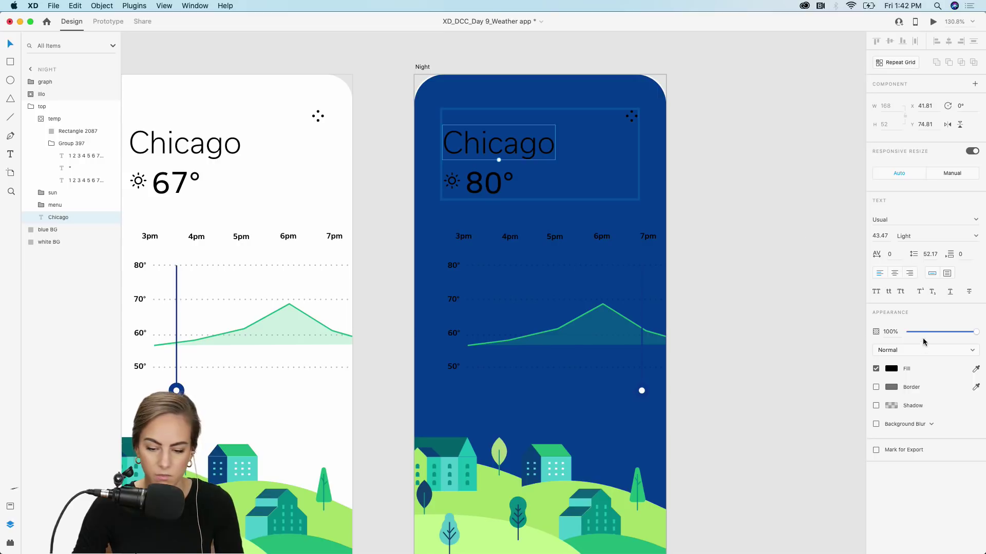
pyautogui.click(893, 374)
pyautogui.moveTo(816, 343); pyautogui.dragTo(770, 313)
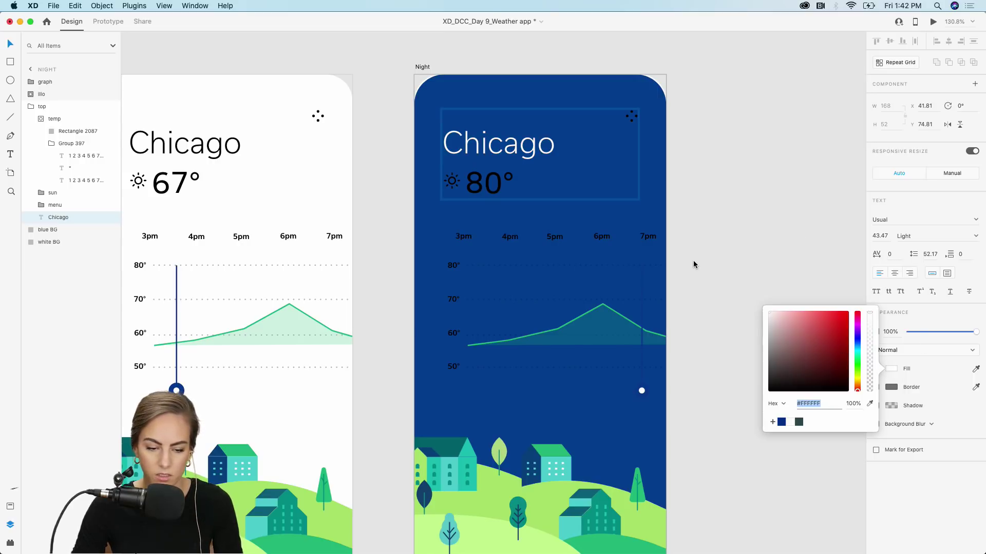
# - Set the fill of both digit columns and the degree symbol in the Night artboard's temperature display to white
pyautogui.click(482, 192)
pyautogui.doubleClick(480, 191)
pyautogui.doubleClick(479, 191)
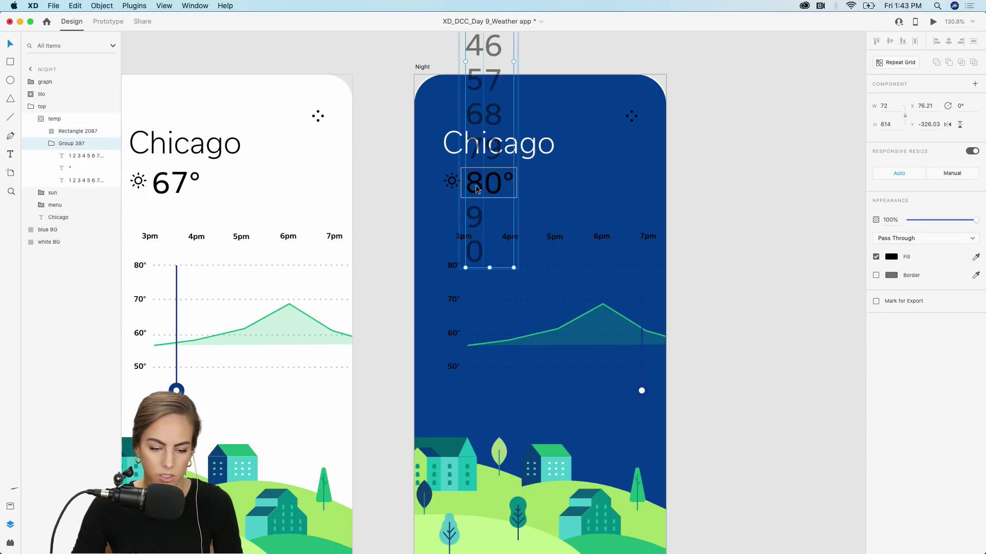
pyautogui.doubleClick(477, 190)
pyautogui.keyDown('shift'); pyautogui.click(493, 190); pyautogui.keyUp('shift')
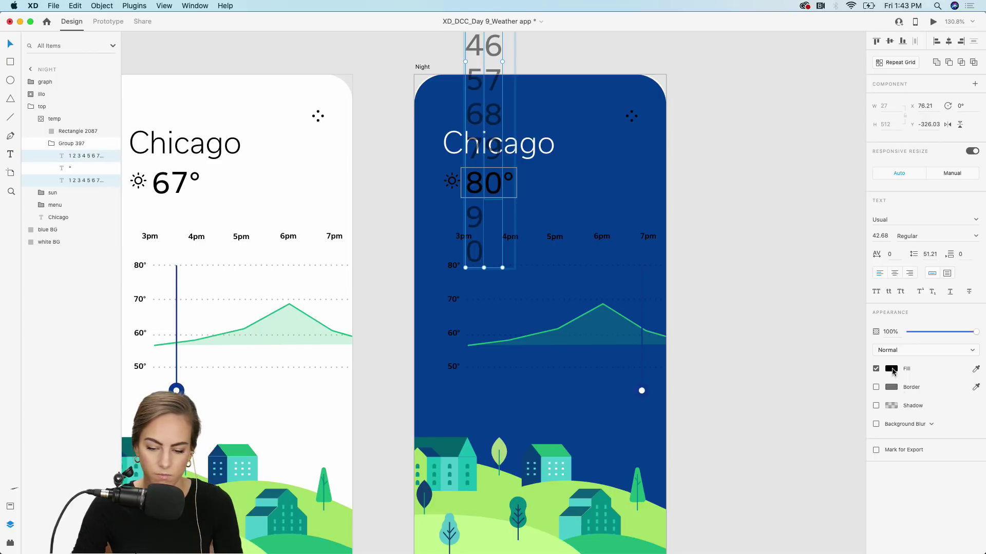
pyautogui.click(892, 371)
pyautogui.moveTo(805, 332); pyautogui.dragTo(714, 271)
pyautogui.click(508, 178)
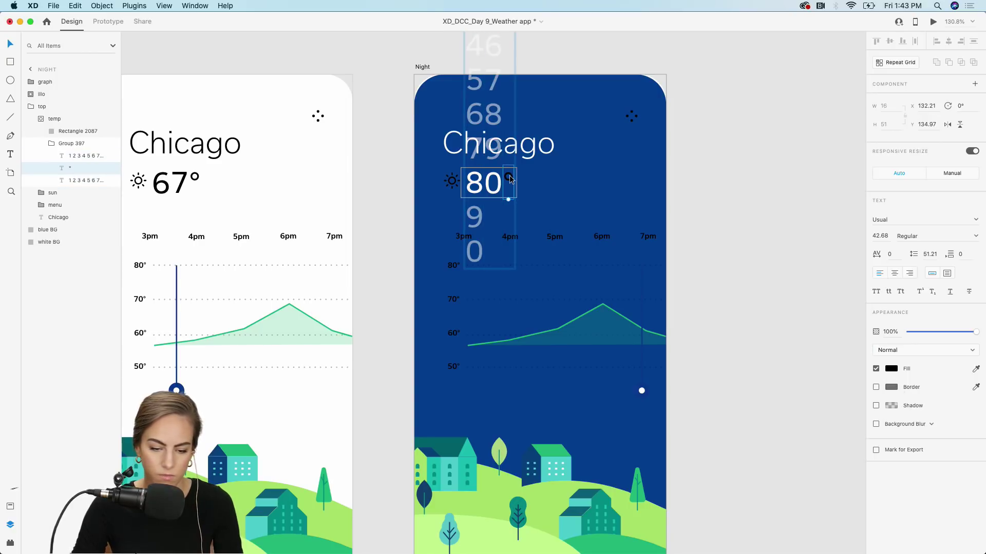
pyautogui.click(892, 369)
pyautogui.moveTo(844, 334); pyautogui.dragTo(759, 303)
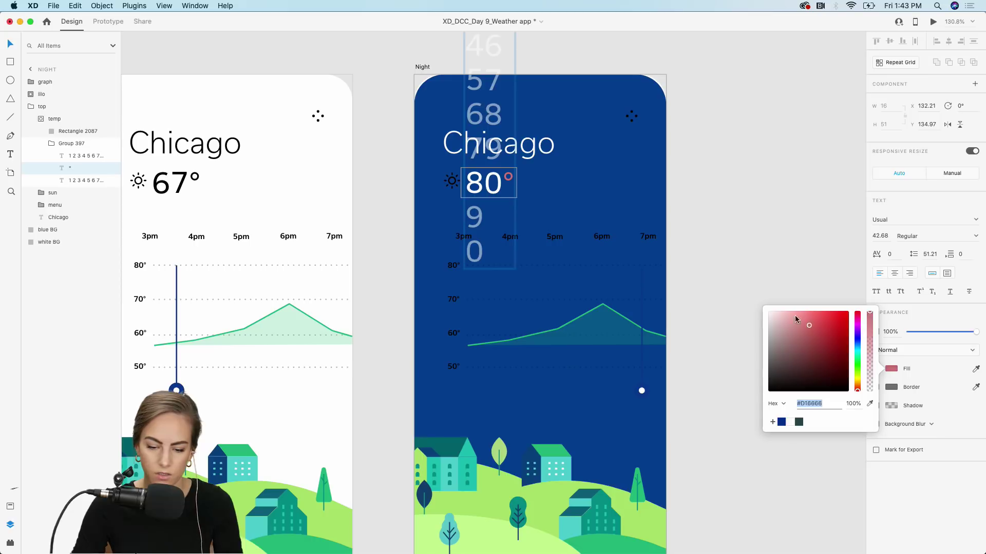
# - Set the Night artboard's sun icon border and its four-dot menu icon fill to white, #FFFFFF
pyautogui.click(448, 183)
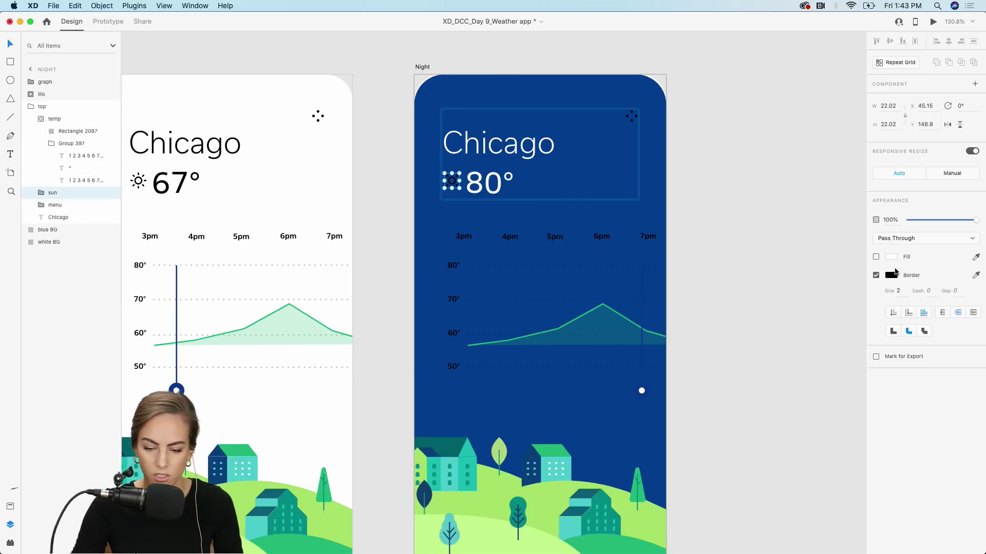
pyautogui.click(891, 275)
pyautogui.click(781, 248)
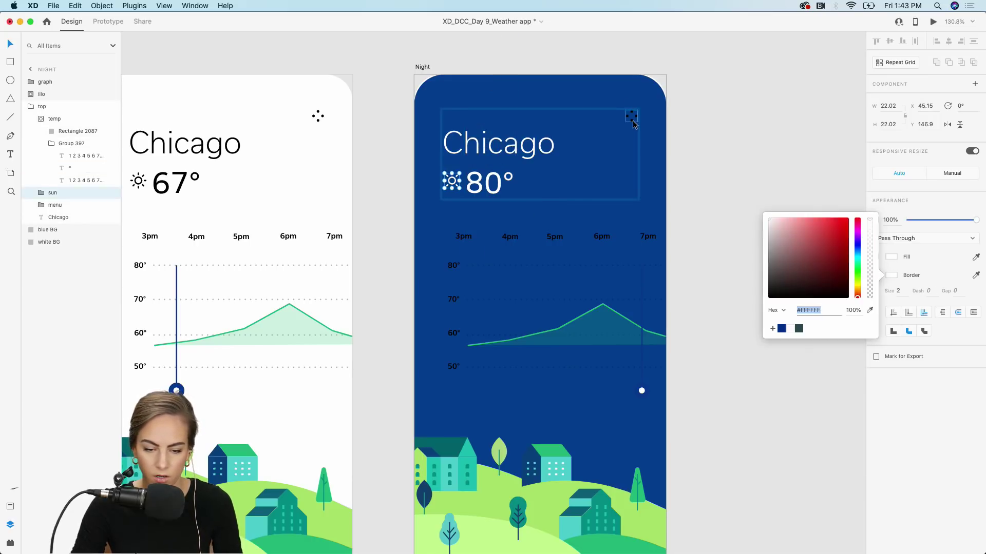
pyautogui.click(633, 119)
pyautogui.click(891, 256)
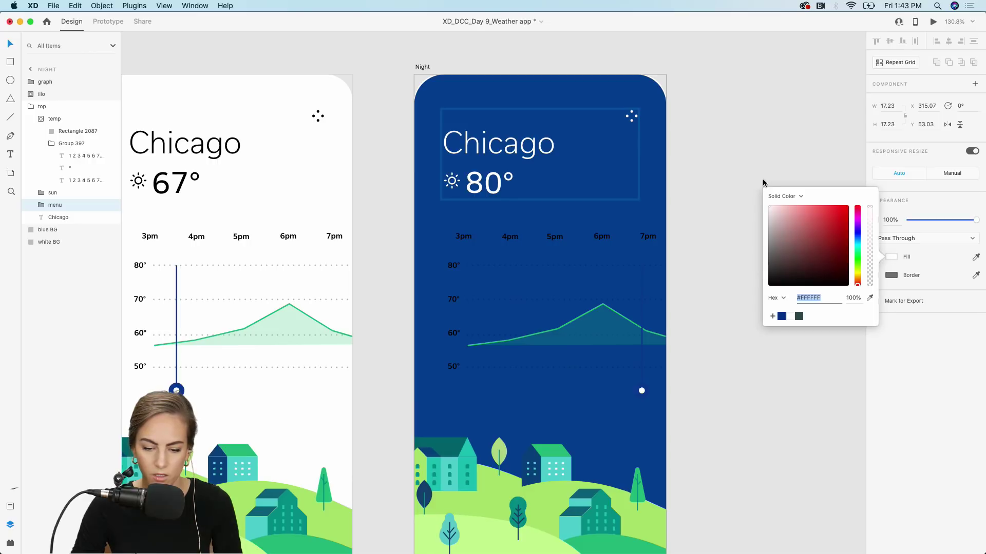
pyautogui.click(735, 170)
# - Set the fill of the 3pm to 7pm time labels above the Night graph to white
pyautogui.scroll(5, 603, 279)
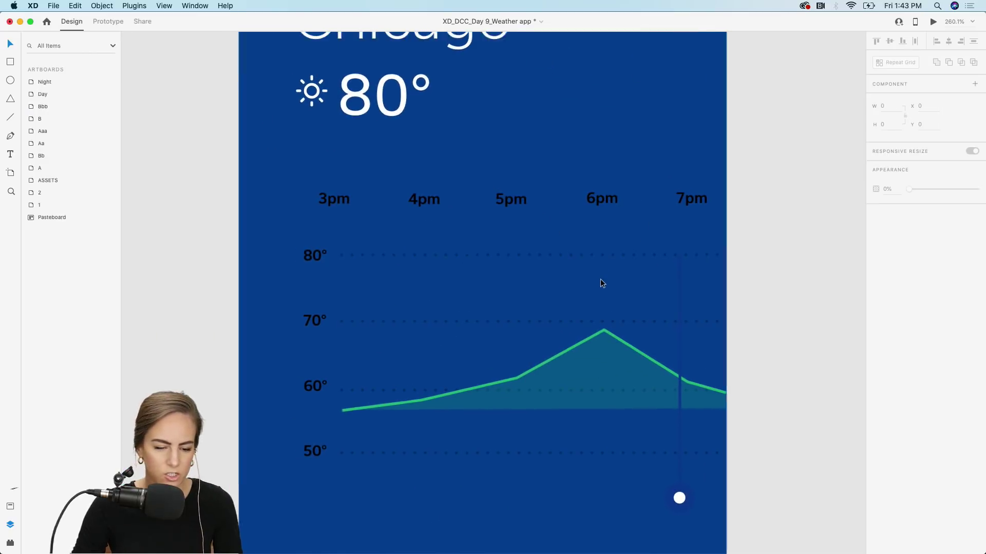
pyautogui.scroll(-3, 601, 280)
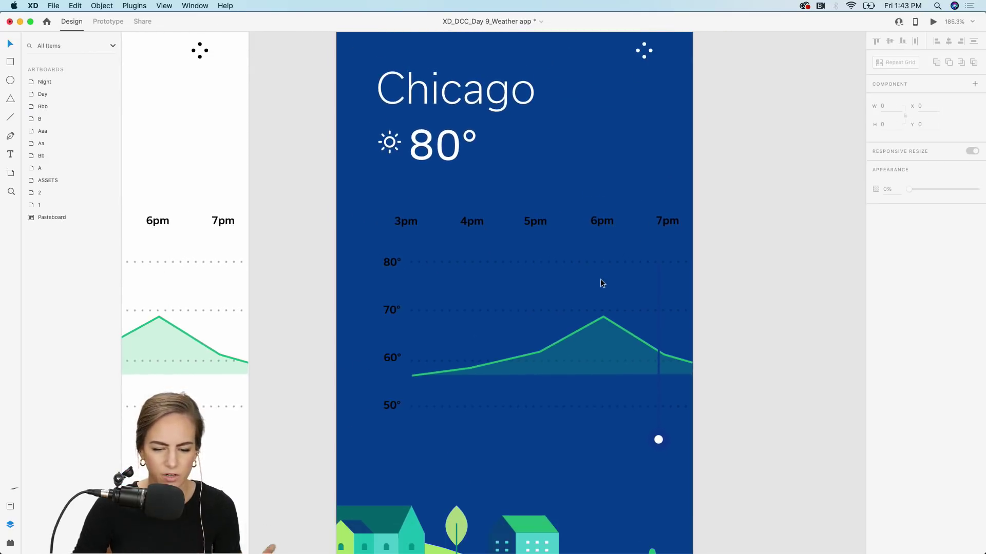
pyautogui.doubleClick(664, 226)
pyautogui.keyDown('shift'); pyautogui.click(594, 223); pyautogui.keyUp('shift')
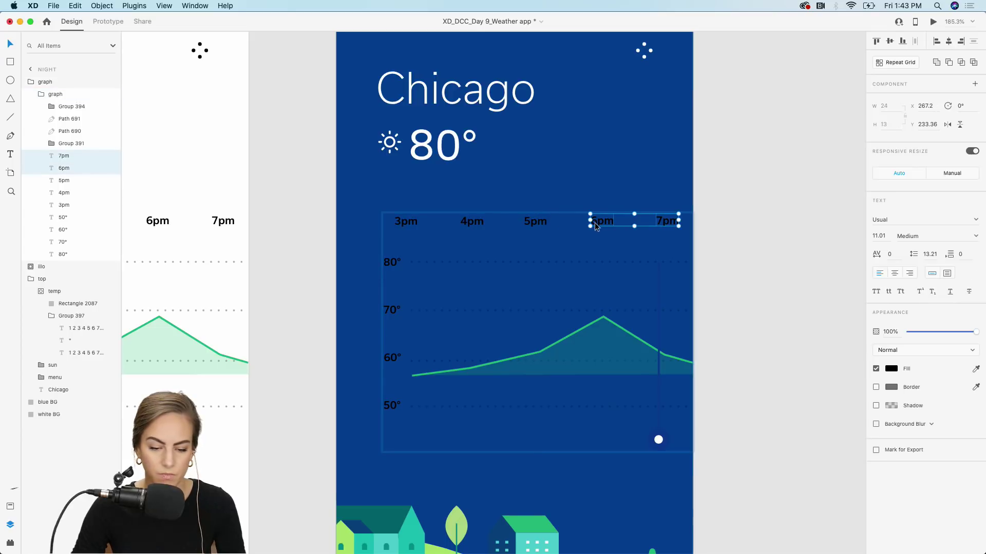
pyautogui.keyDown('shift'); pyautogui.click(543, 224); pyautogui.keyUp('shift')
pyautogui.keyDown('shift'); pyautogui.click(477, 222); pyautogui.keyUp('shift')
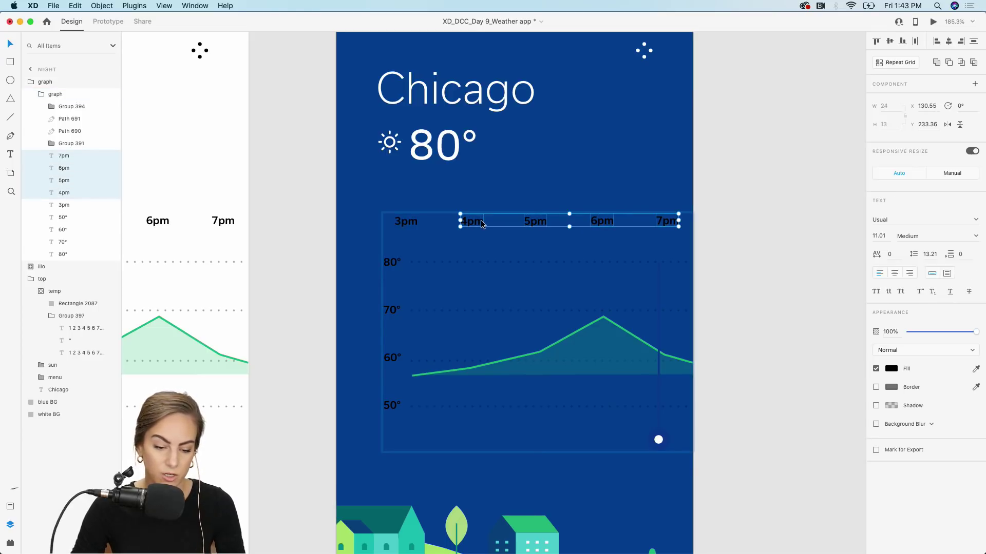
pyautogui.keyDown('shift'); pyautogui.click(408, 222); pyautogui.keyUp('shift')
pyautogui.click(891, 369)
pyautogui.moveTo(811, 355); pyautogui.dragTo(769, 312)
# - Set the fill of the 80°, 70°, 60° and 50° axis labels on the Night graph to white, #FFFFFF
pyautogui.click(398, 262)
pyautogui.keyDown('shift'); pyautogui.click(395, 312); pyautogui.keyUp('shift')
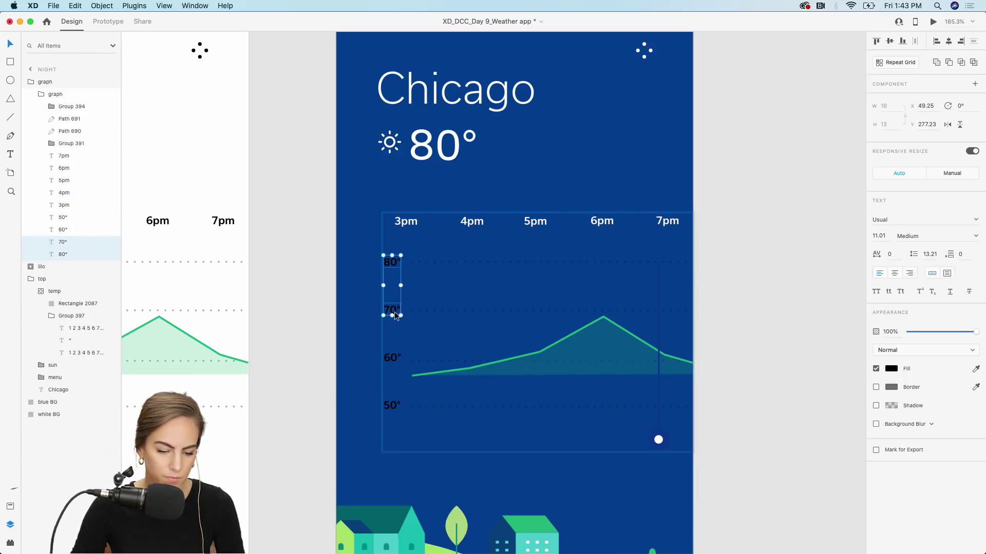
pyautogui.keyDown('shift'); pyautogui.click(393, 362); pyautogui.keyUp('shift')
pyautogui.keyDown('shift'); pyautogui.click(392, 404); pyautogui.keyUp('shift')
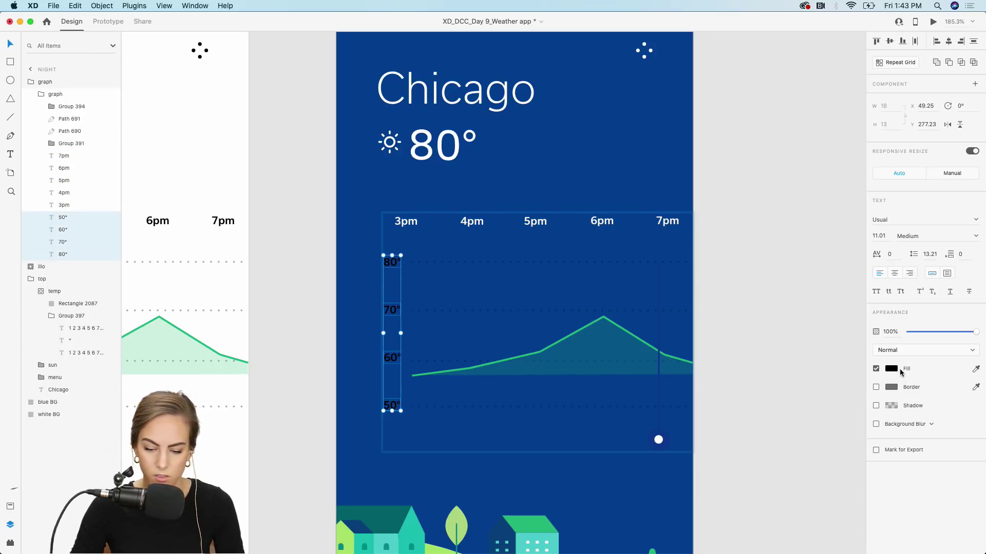
pyautogui.click(892, 369)
pyautogui.click(789, 422)
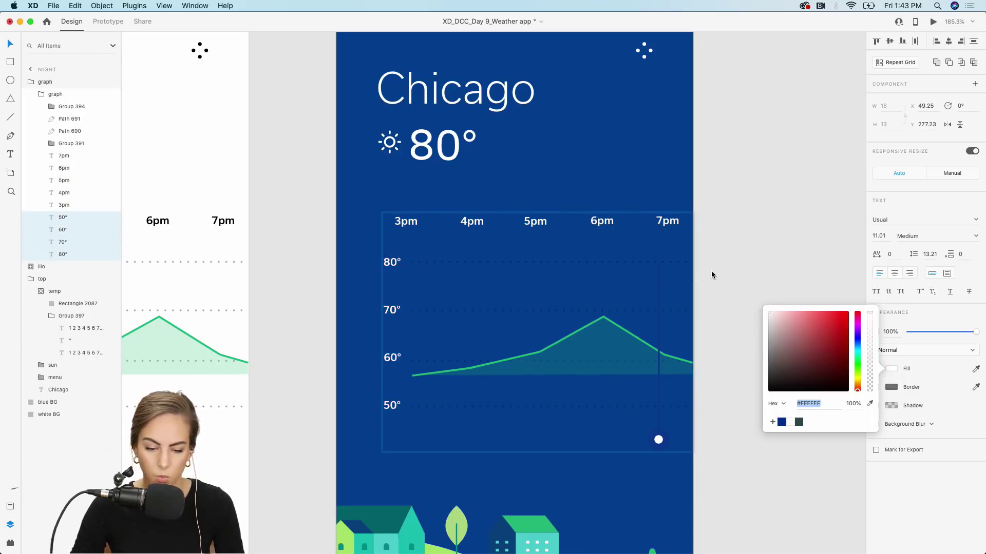
# - Set the border color of the dotted grid lines in the Night graph to white
pyautogui.click(645, 263)
pyautogui.click(891, 257)
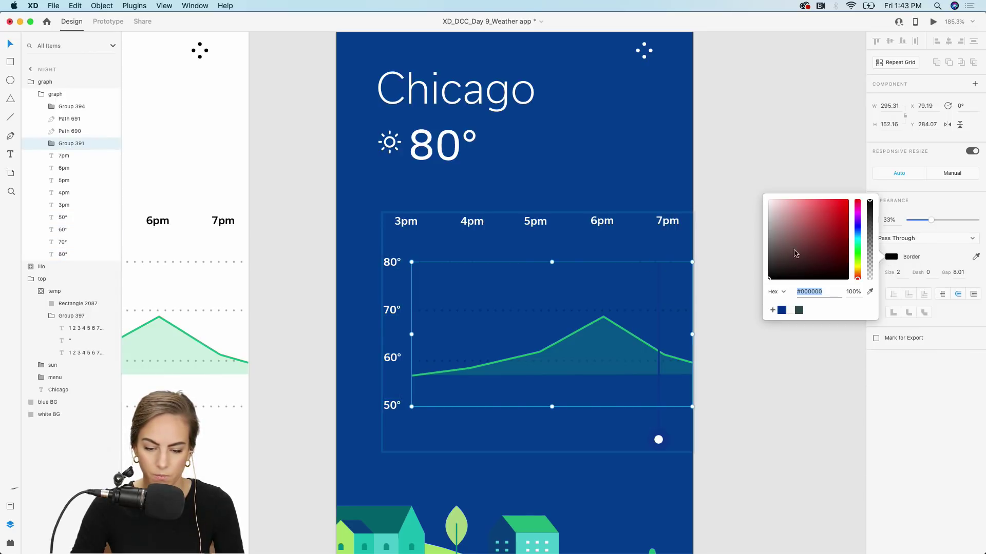
pyautogui.click(789, 310)
# - Set the border color of the vertical time slider line in the Night graph to white, #FFFFFF
pyautogui.click(660, 291)
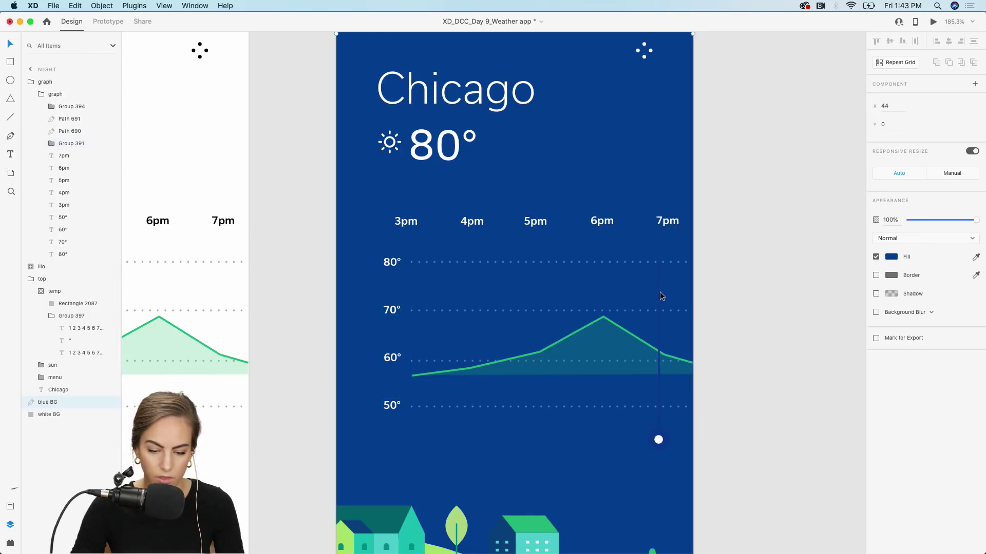
pyautogui.click(659, 292)
pyautogui.doubleClick(658, 296)
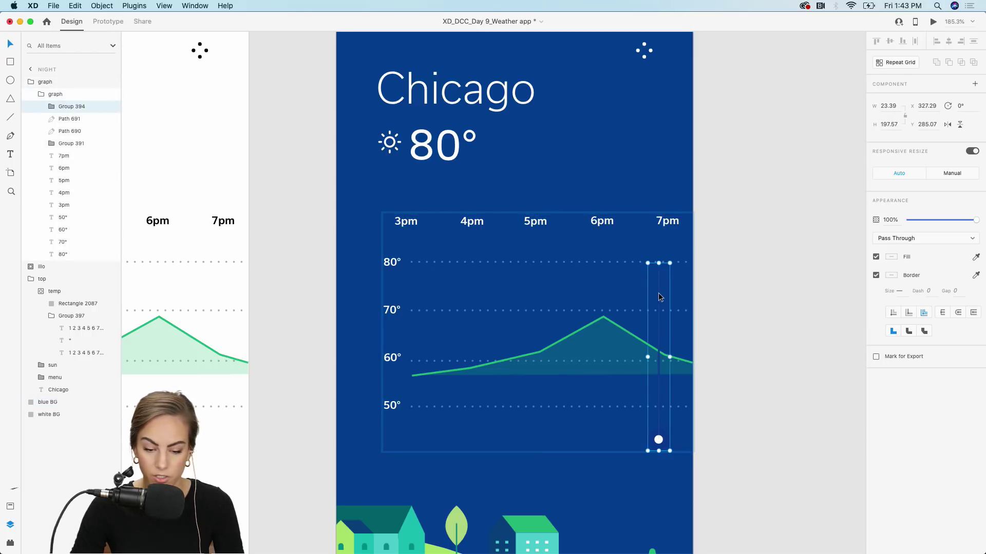
pyautogui.doubleClick(658, 295)
pyautogui.click(891, 256)
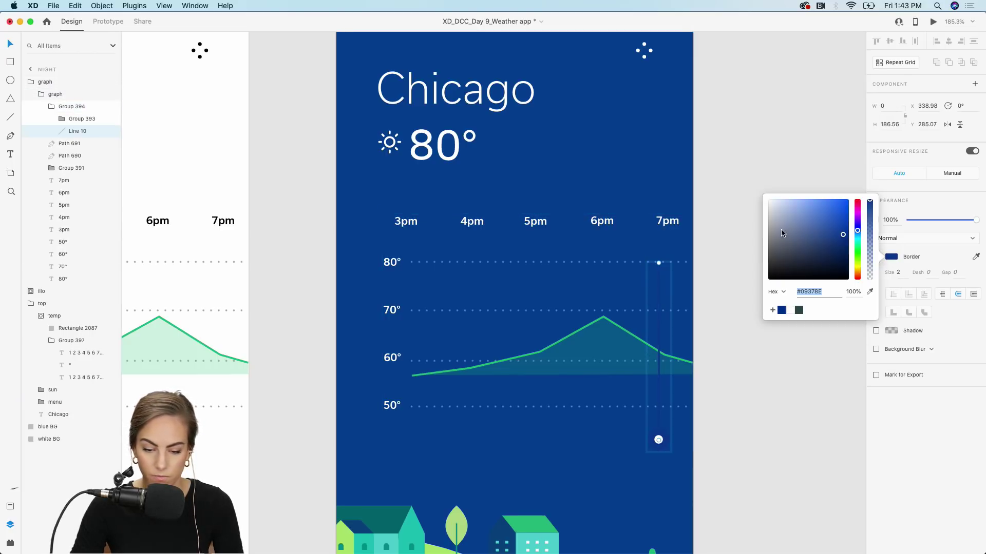
pyautogui.write('ffffff')
pyautogui.press('Return')
pyautogui.scroll(5, 686, 408)
pyautogui.scroll(-3, 685, 408)
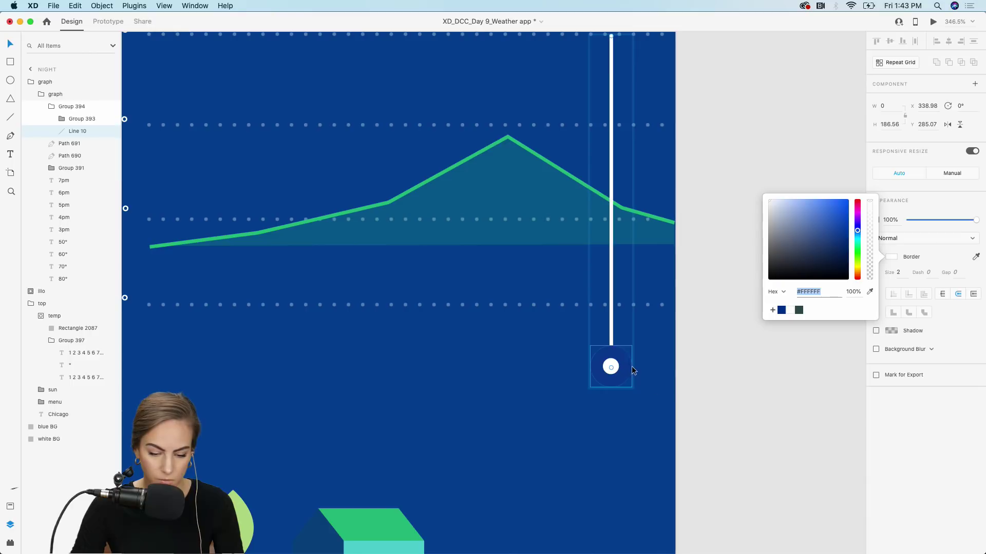
# - Make the Night slider handle's outer circle white and fill its inner dot with the blue sampled from the background
pyautogui.doubleClick(610, 366)
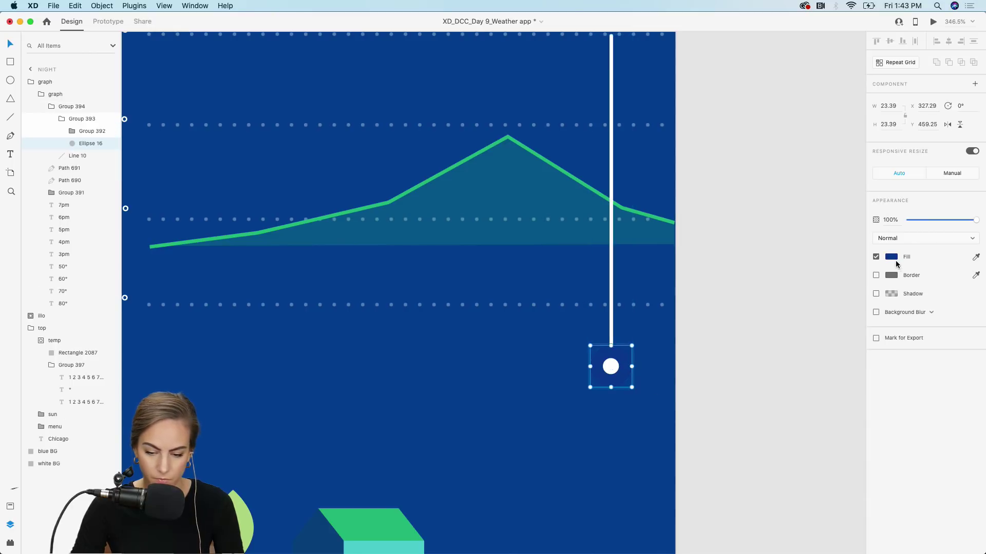
pyautogui.click(891, 257)
pyautogui.click(776, 215)
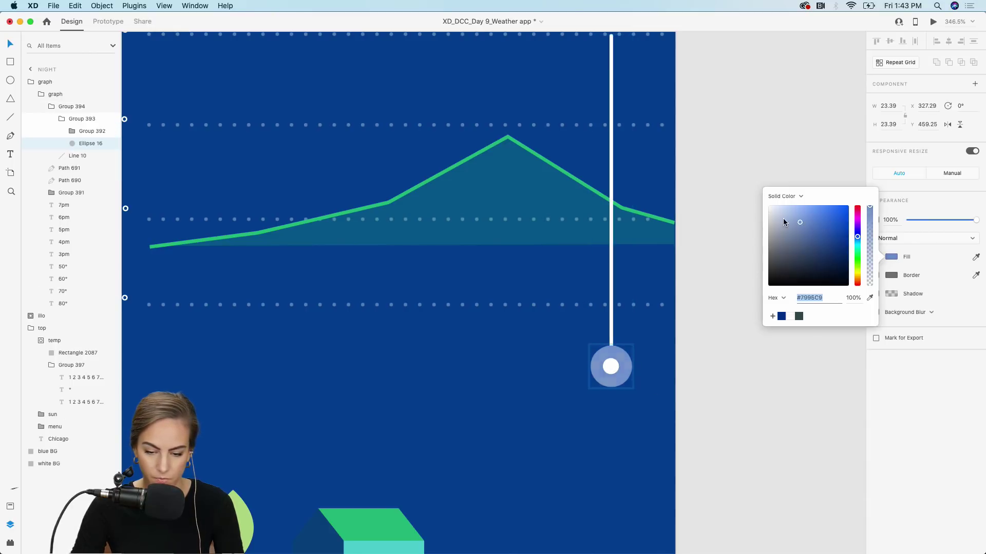
pyautogui.click(616, 366)
pyautogui.click(975, 257)
pyautogui.click(505, 408)
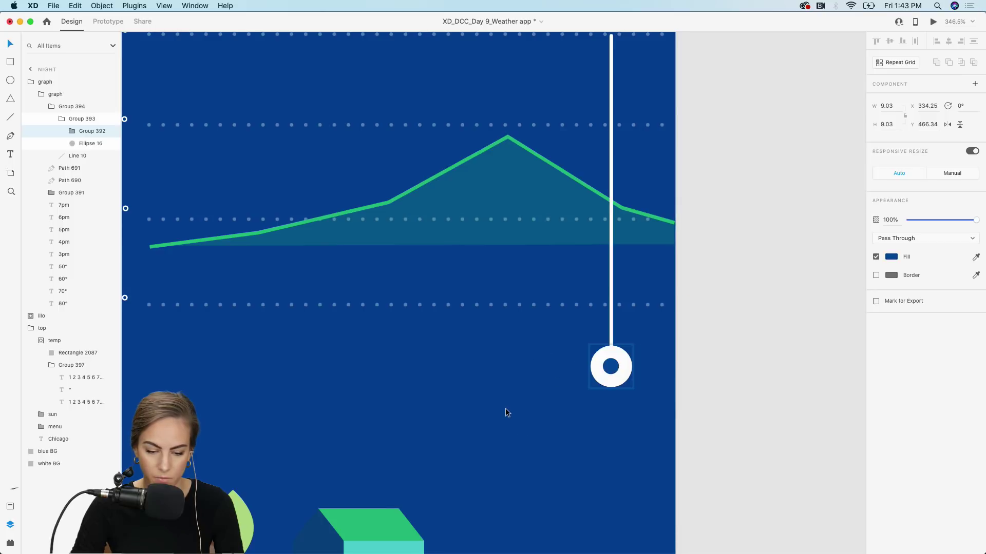
# - Compare the recolored Night artboard with Day and check the background and blend mode notes on the ASSETS artboard
pyautogui.scroll(-5, 505, 408)
pyautogui.scroll(-2, 504, 411)
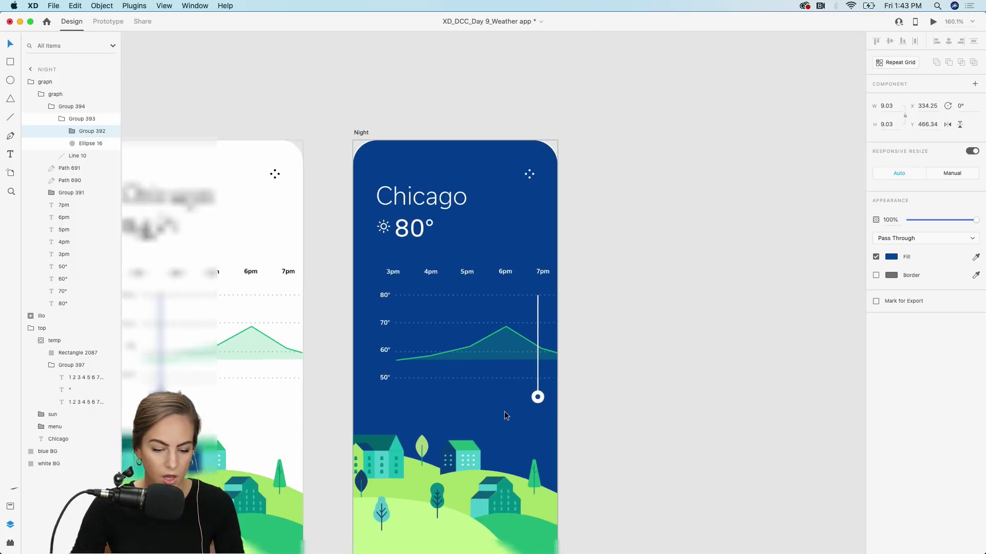
pyautogui.click(675, 359)
pyautogui.scroll(-2, 675, 363)
pyautogui.scroll(1, 676, 364)
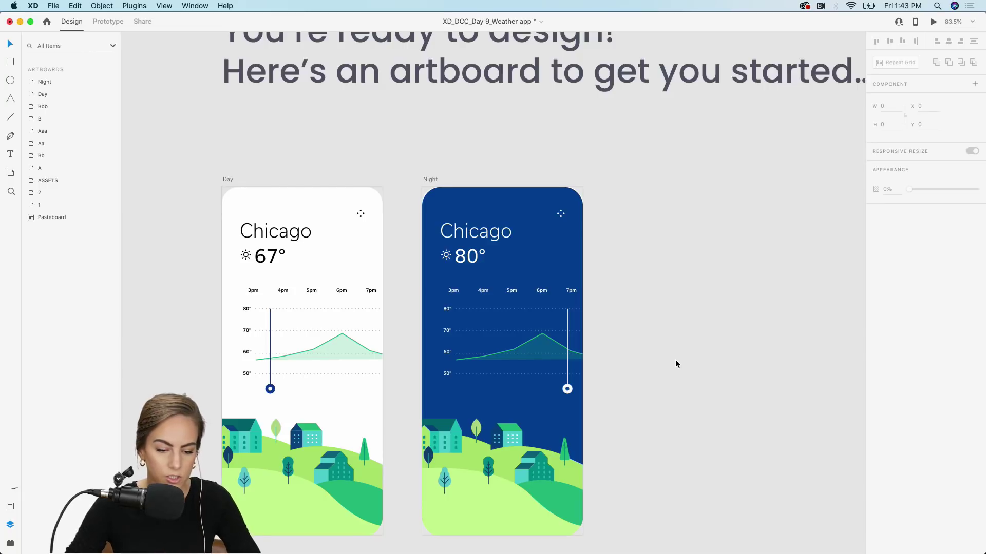
pyautogui.scroll(-2, 675, 359)
pyautogui.scroll(-5, 675, 360)
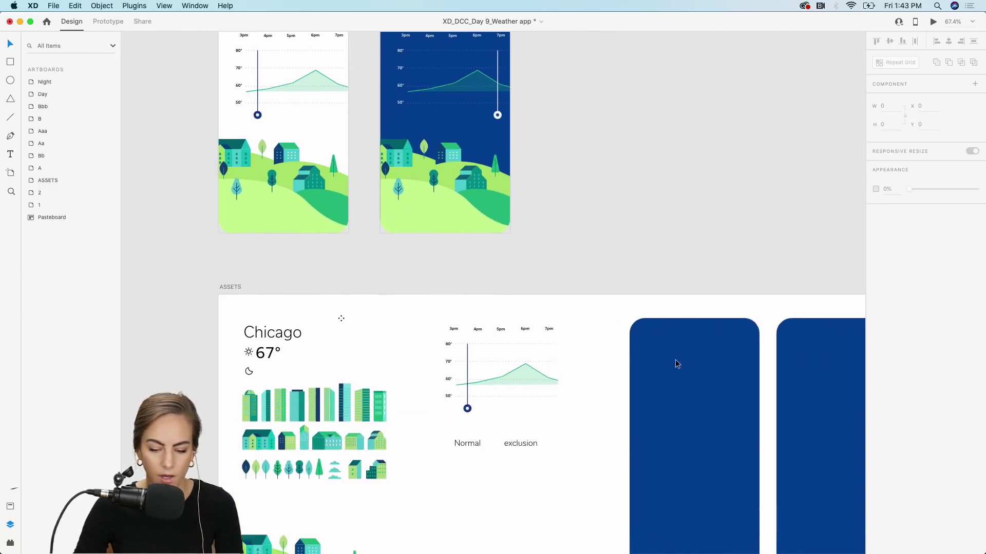
pyautogui.scroll(-3, 676, 359)
pyautogui.hscroll(4, 676, 359)
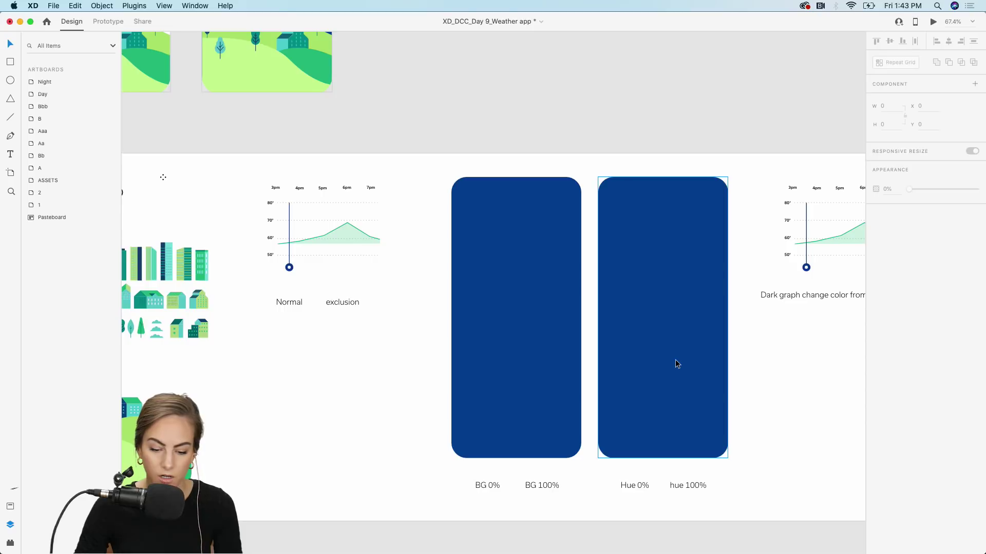
pyautogui.scroll(6, 675, 360)
pyautogui.hscroll(-5, 675, 360)
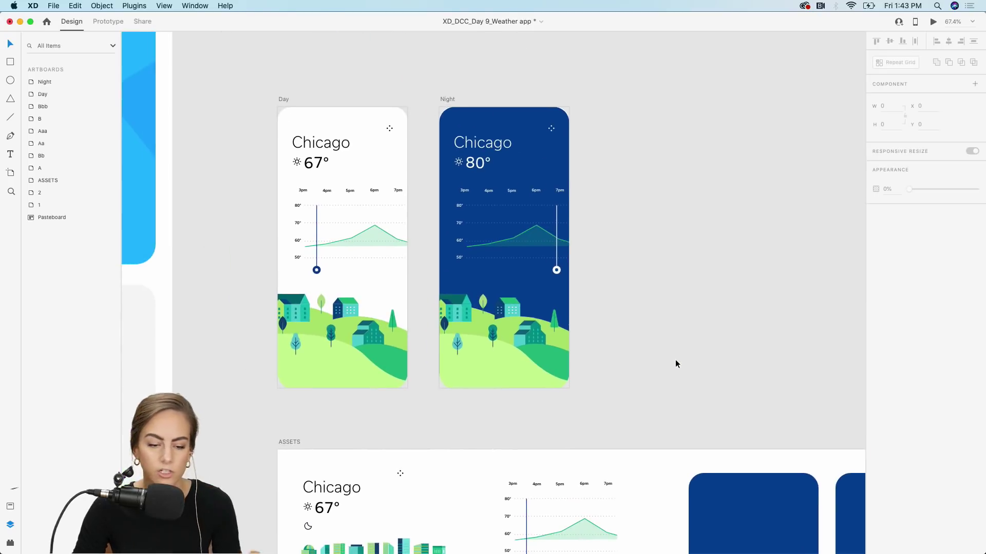
pyautogui.scroll(4, 547, 319)
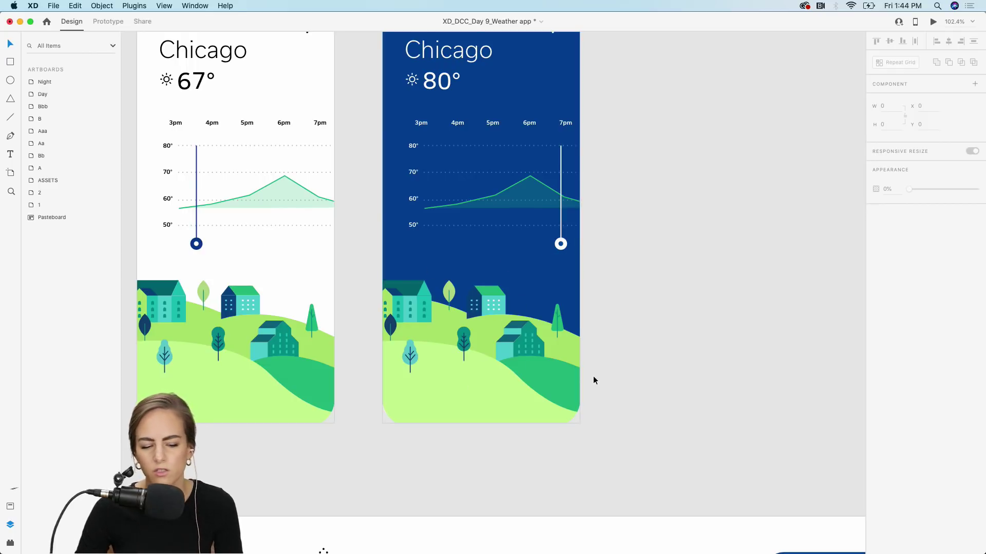
pyautogui.scroll(-3, 710, 338)
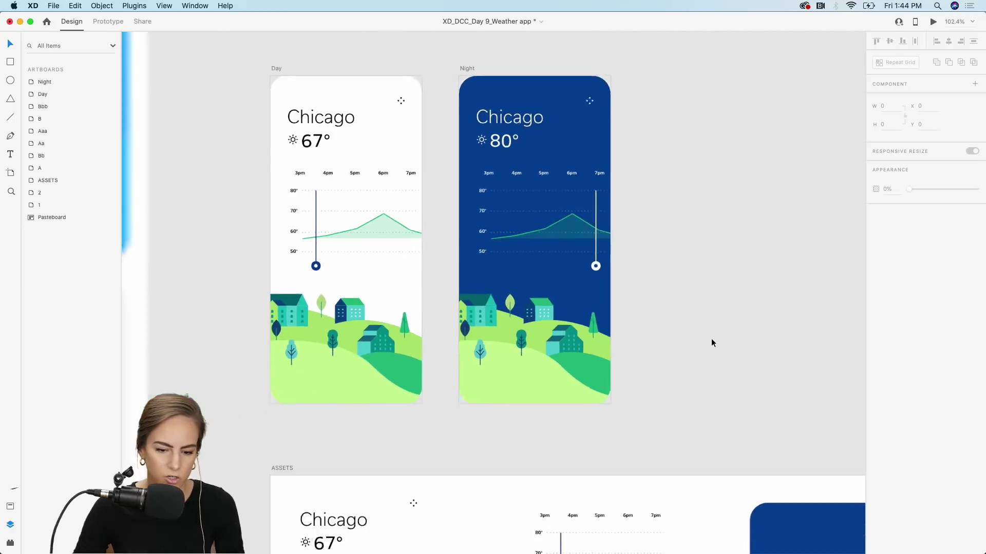
# - Copy the second blue background rectangle, labelled for Hue on the ASSETS artboard, and paste it over everything on the Night artboard
pyautogui.scroll(-3, 710, 338)
pyautogui.scroll(-8, 710, 338)
pyautogui.hscroll(6, 711, 337)
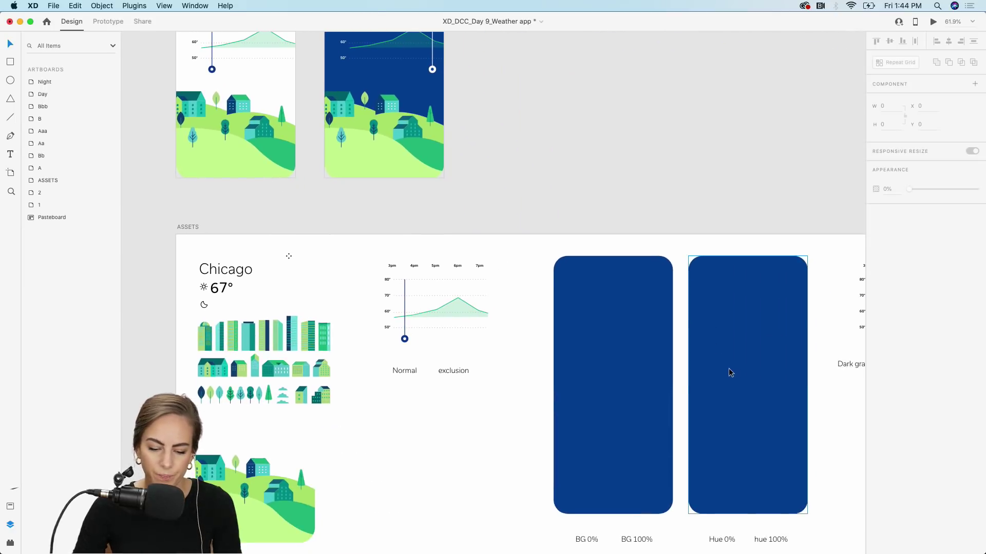
pyautogui.click(731, 373)
pyautogui.scroll(-3, 728, 369)
pyautogui.hscroll(3, 728, 369)
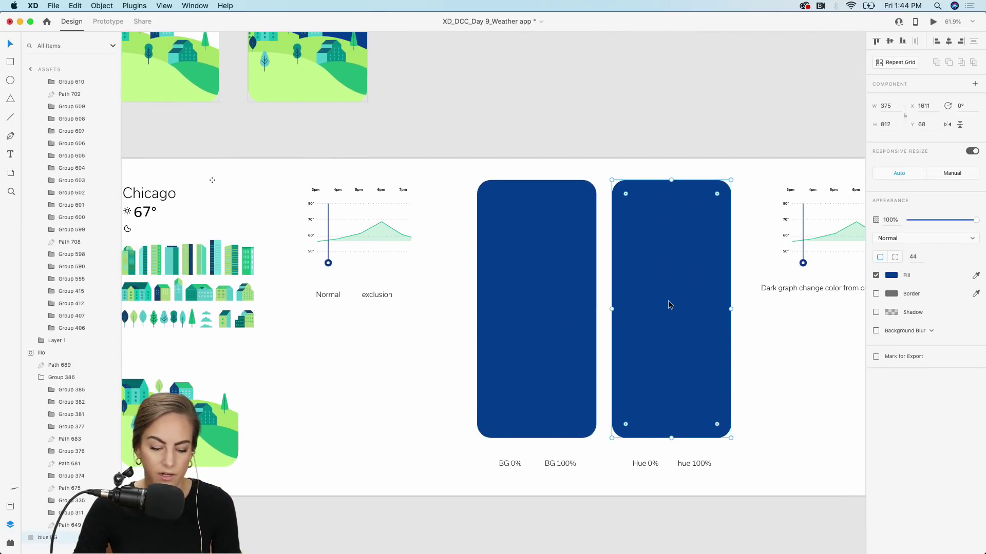
pyautogui.scroll(6, 668, 305)
pyautogui.scroll(4, 668, 305)
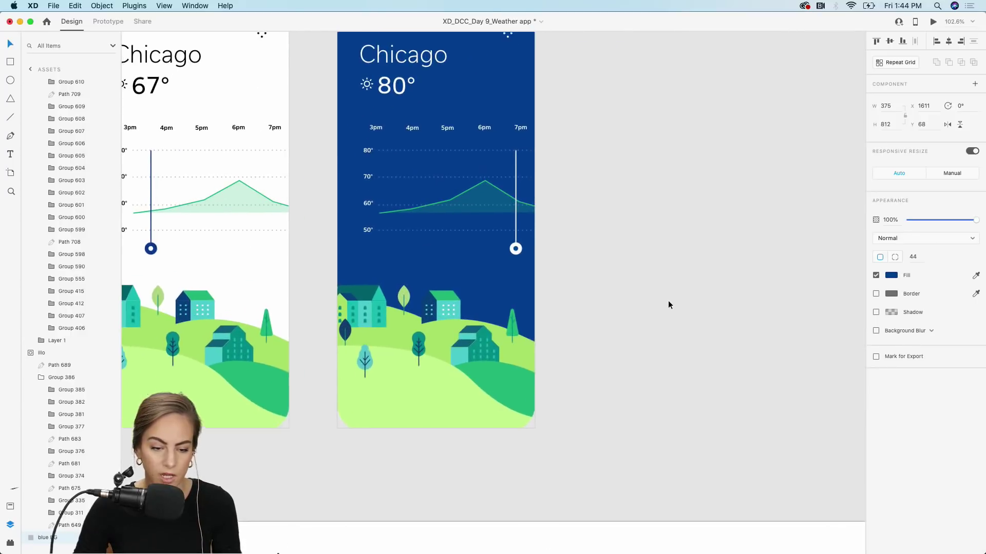
pyautogui.click(590, 348)
pyautogui.press('super+v')
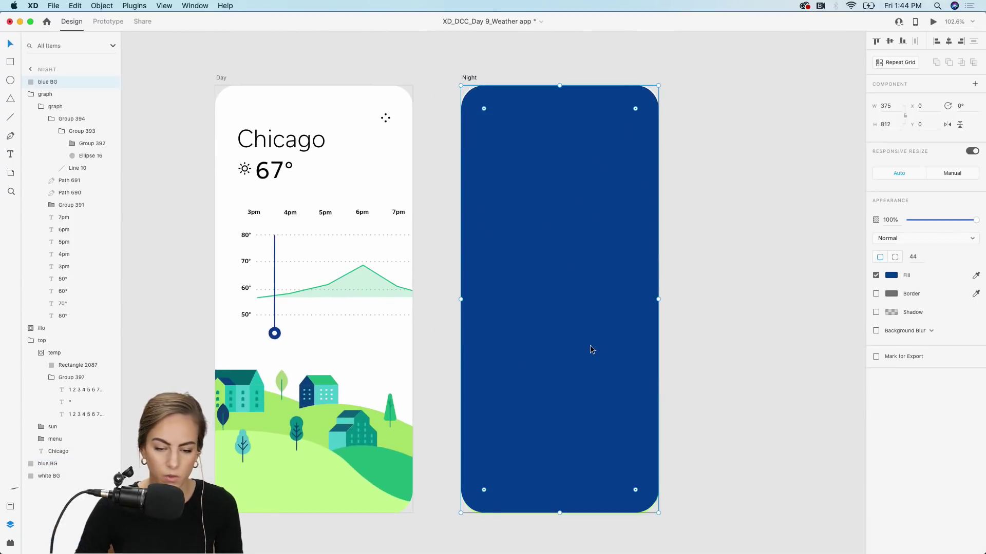
# - Set the blend mode of the top blue rectangle on the Night artboard to Hue
pyautogui.click(881, 240)
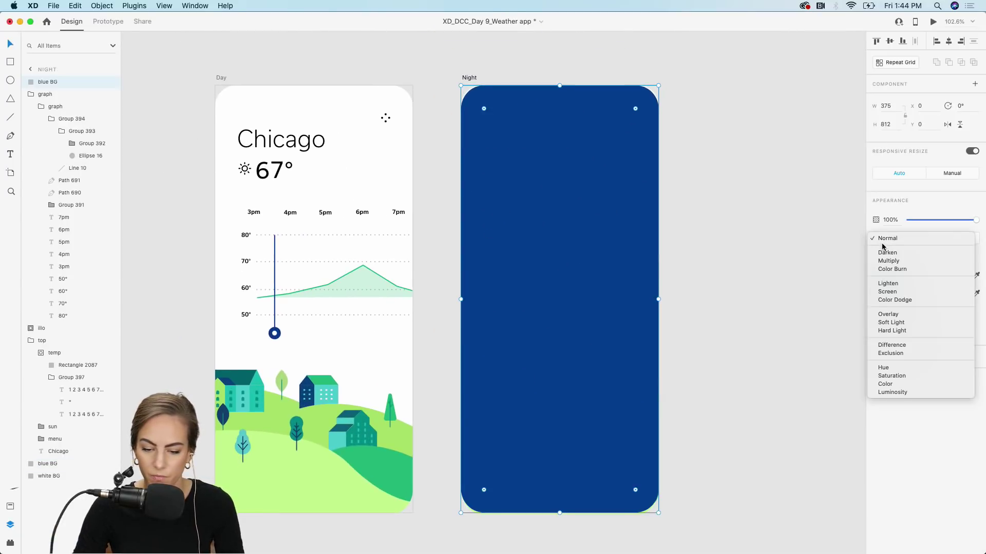
pyautogui.click(713, 302)
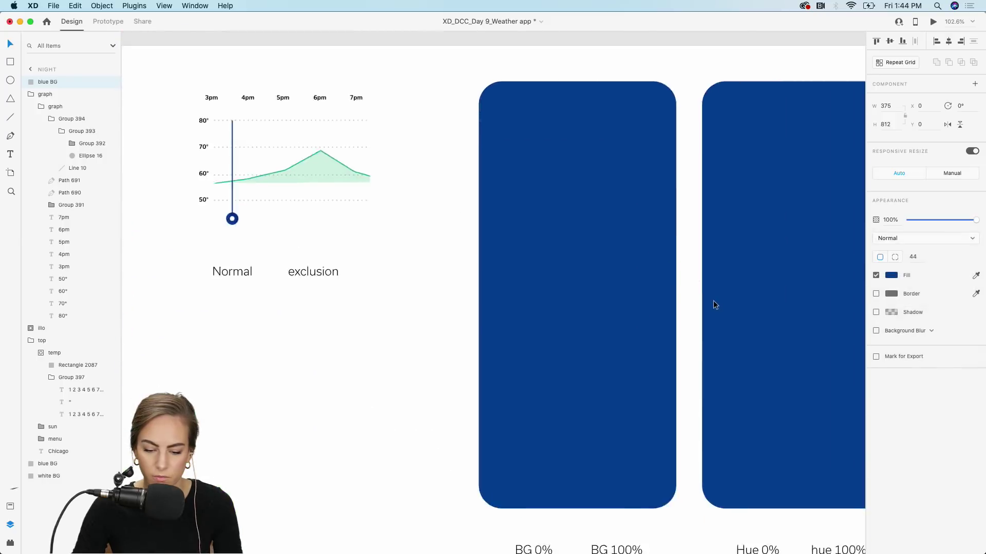
pyautogui.scroll(-3, 713, 301)
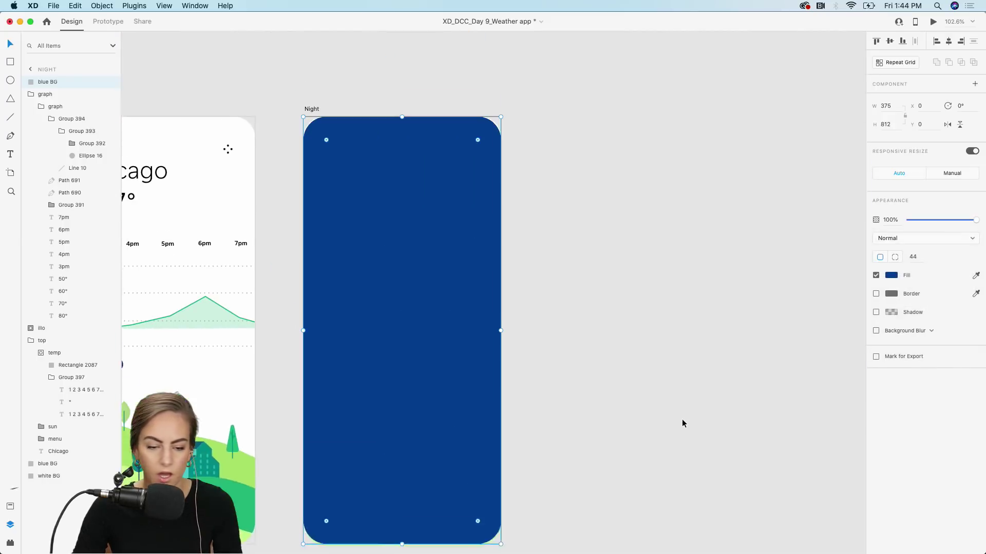
pyautogui.hscroll(-3, 682, 419)
pyautogui.hscroll(-2, 682, 420)
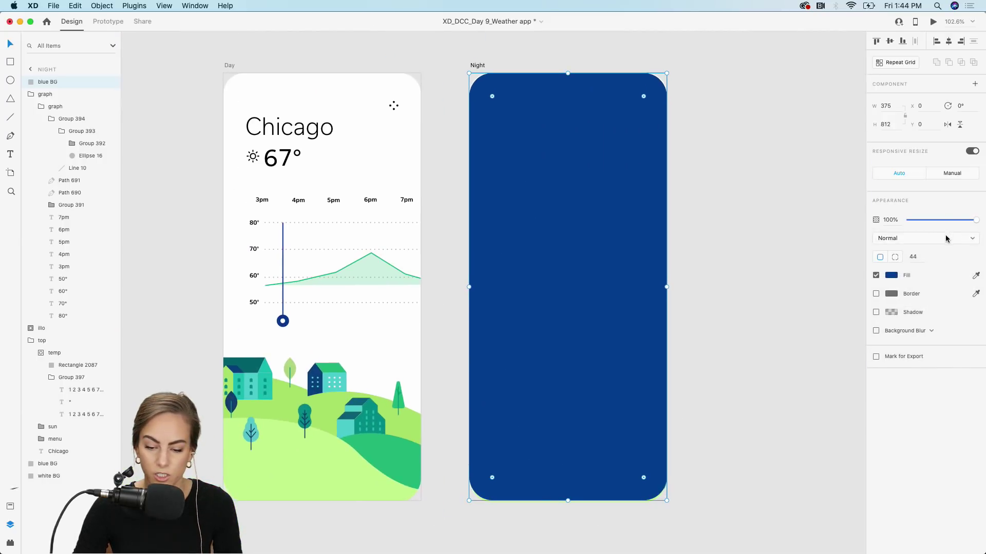
pyautogui.click(946, 238)
pyautogui.click(893, 368)
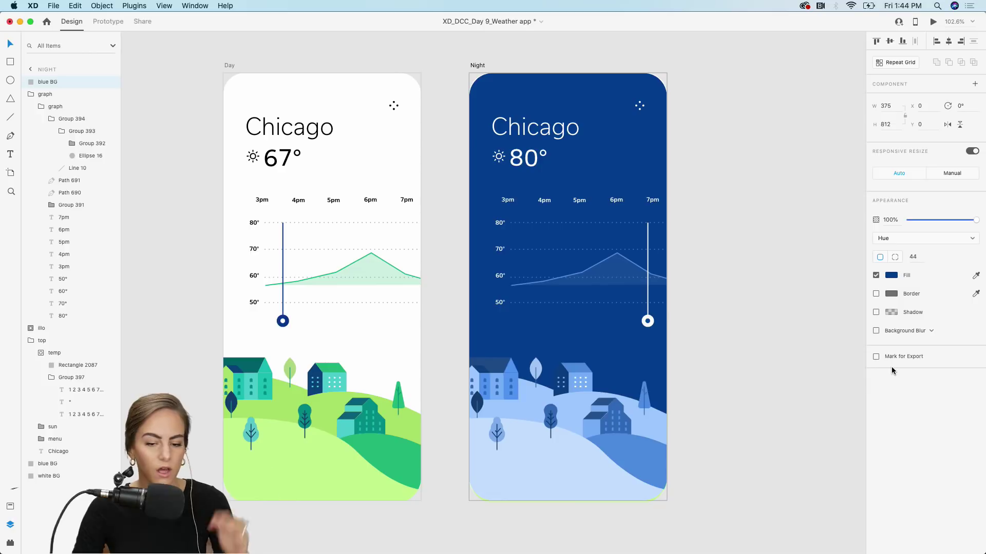
pyautogui.click(902, 240)
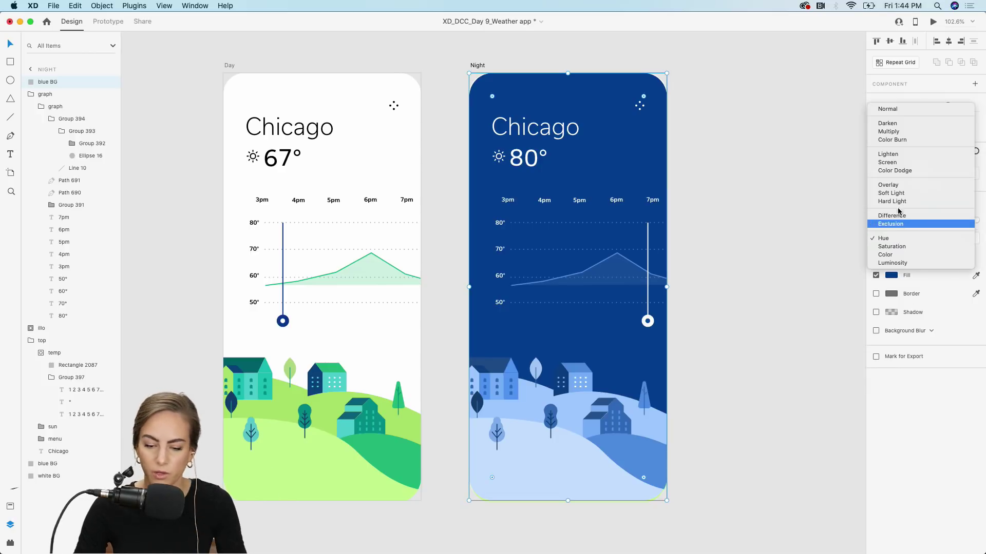
pyautogui.click(885, 240)
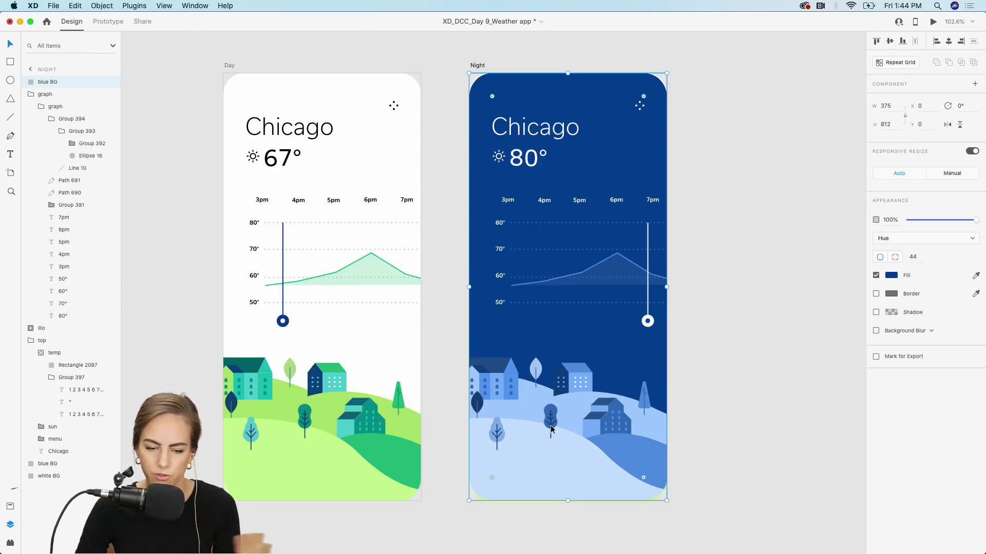
# - Paste the Hue-blended blue rectangle over the Day artboard's content and set its opacity to 0%
pyautogui.hscroll(-5, 551, 429)
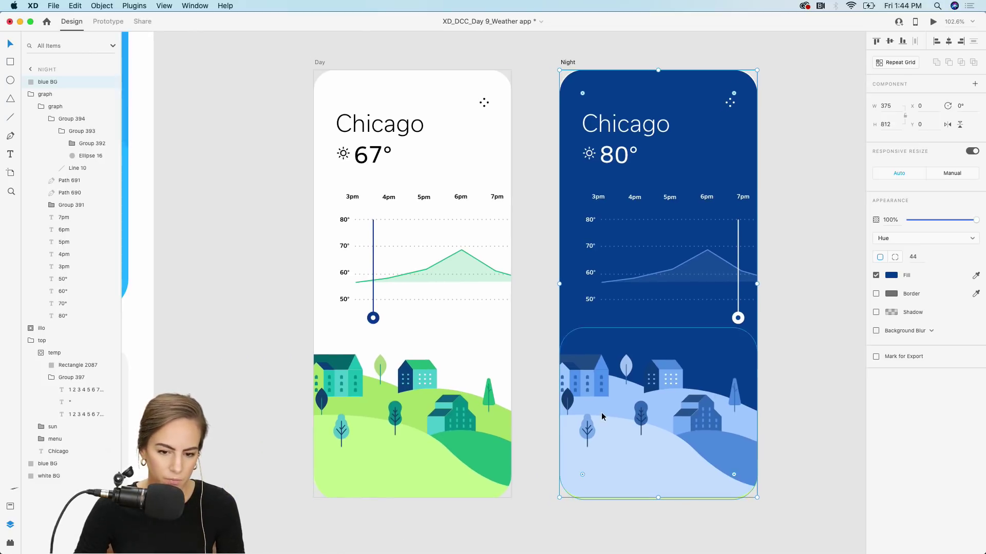
pyautogui.click(454, 344)
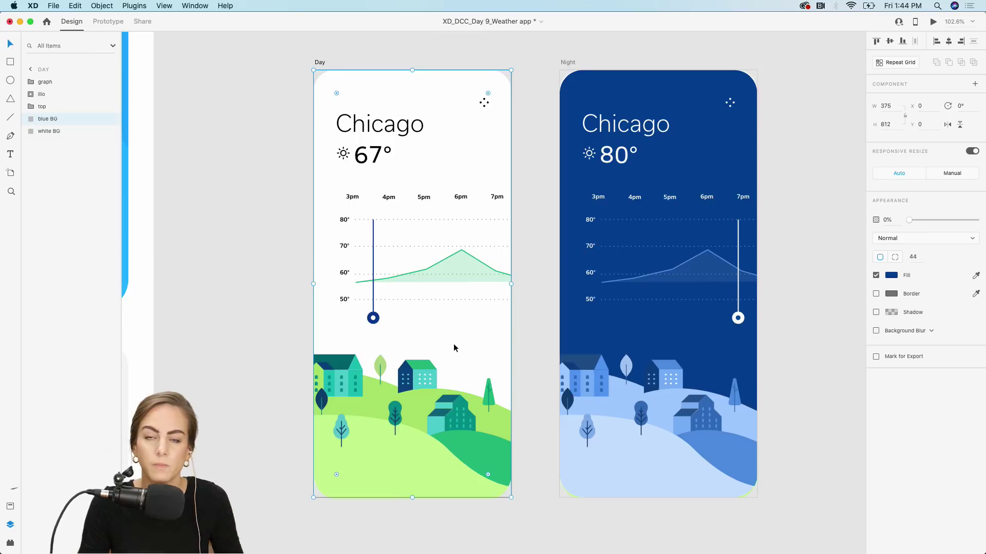
pyautogui.press('super+v')
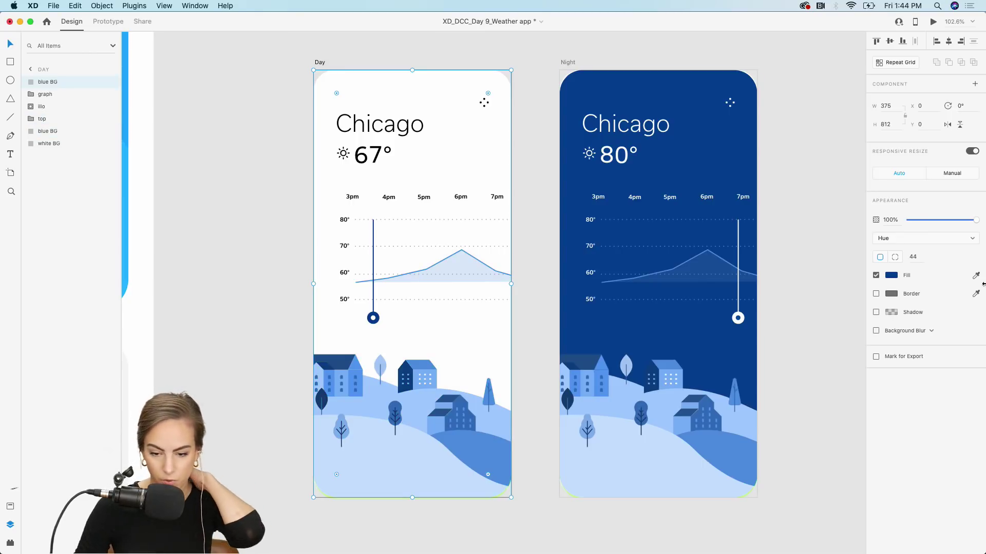
pyautogui.moveTo(915, 221); pyautogui.dragTo(910, 220)
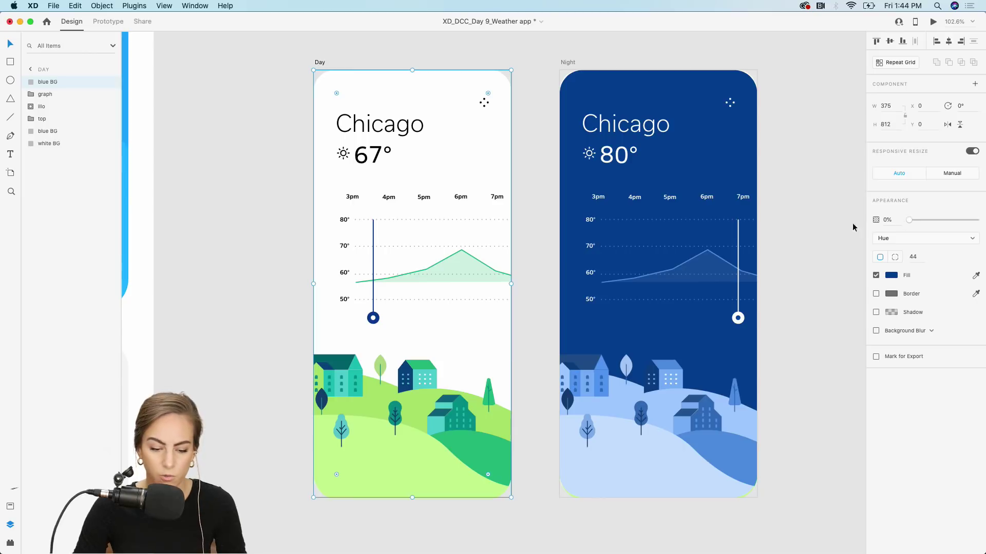
pyautogui.click(836, 233)
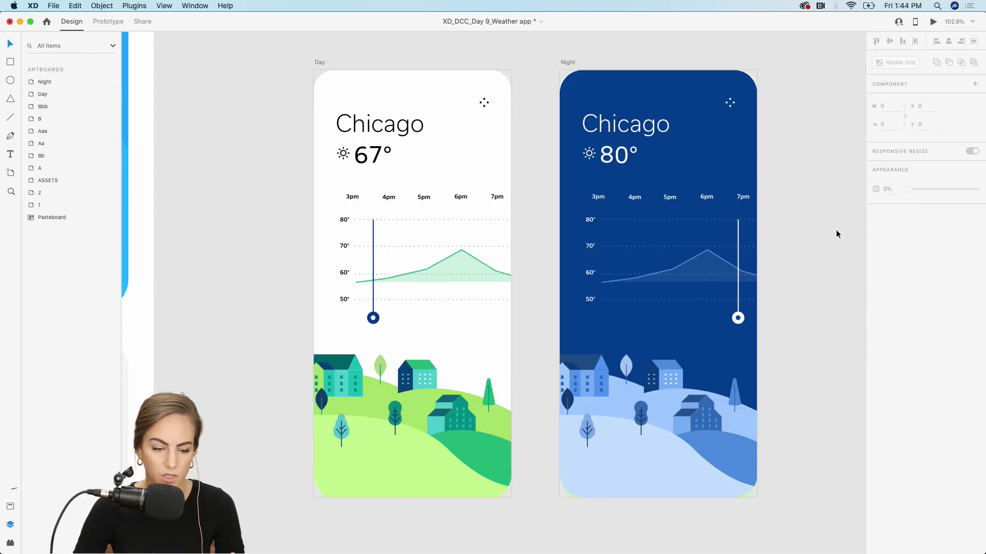
# - Check the ASSETS artboard notes on backgrounds, Hue opacity and dark graph color against the Day and Night screens
pyautogui.scroll(-3, 835, 230)
pyautogui.scroll(-10, 835, 230)
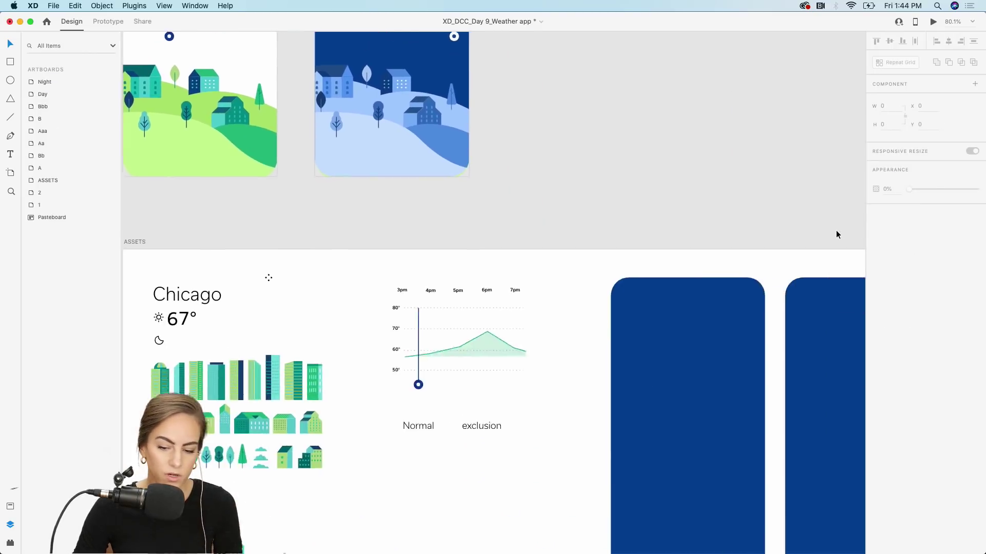
pyautogui.hscroll(2, 770, 230)
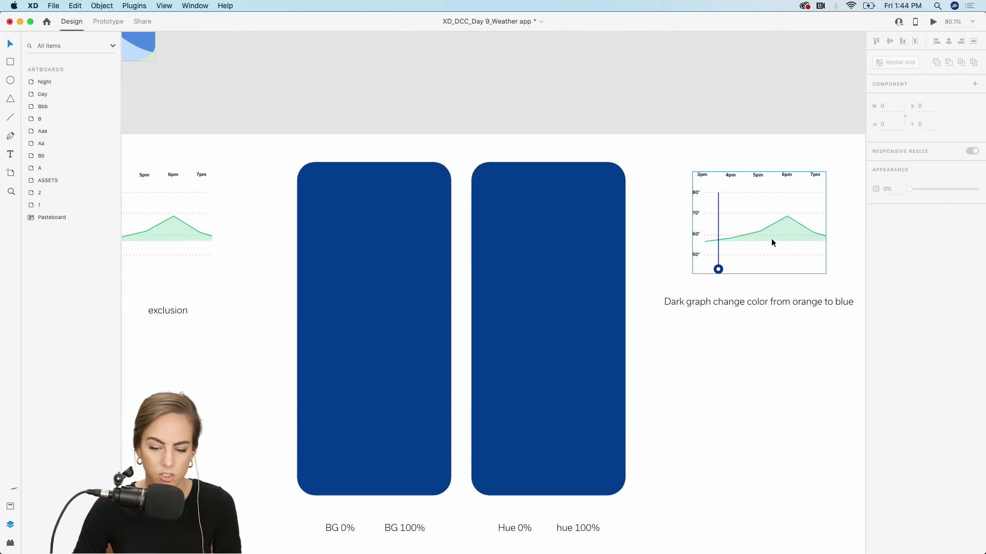
pyautogui.scroll(4, 771, 238)
pyautogui.hscroll(-10, 771, 239)
pyautogui.scroll(4, 771, 238)
pyautogui.hscroll(-2, 771, 238)
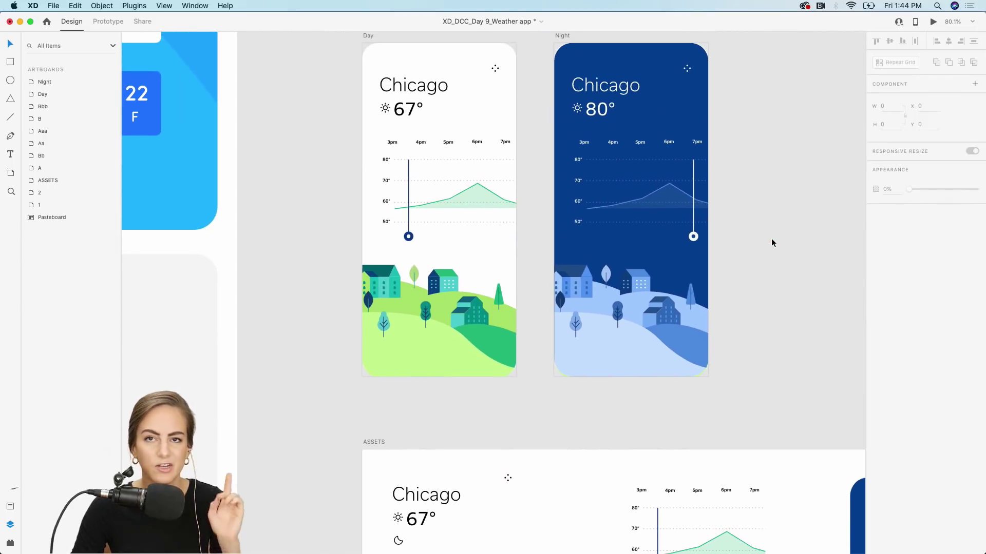
pyautogui.scroll(3, 399, 54)
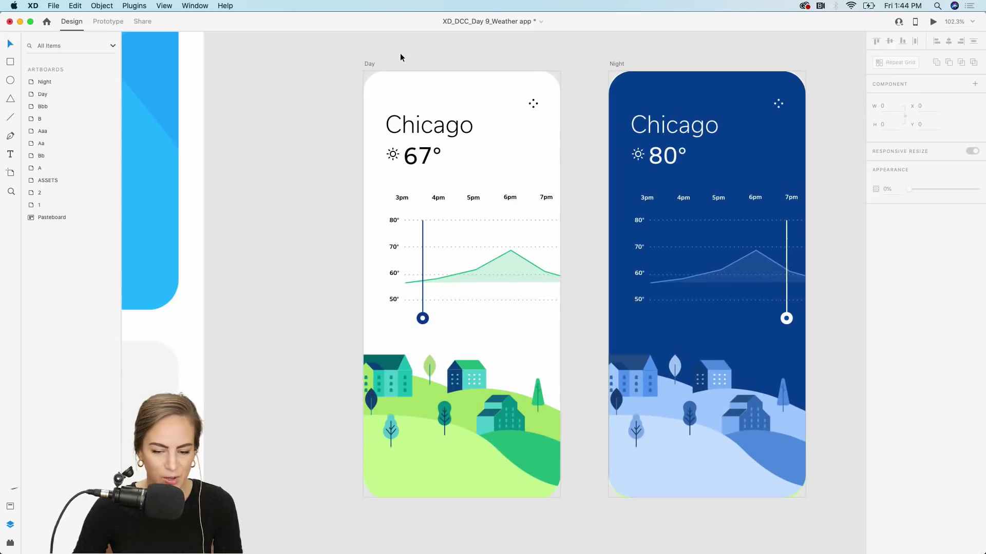
# - Preview the prototype, slide the Day time handle across to 7pm to test the transition to Night, and close the preview
pyautogui.click(932, 21)
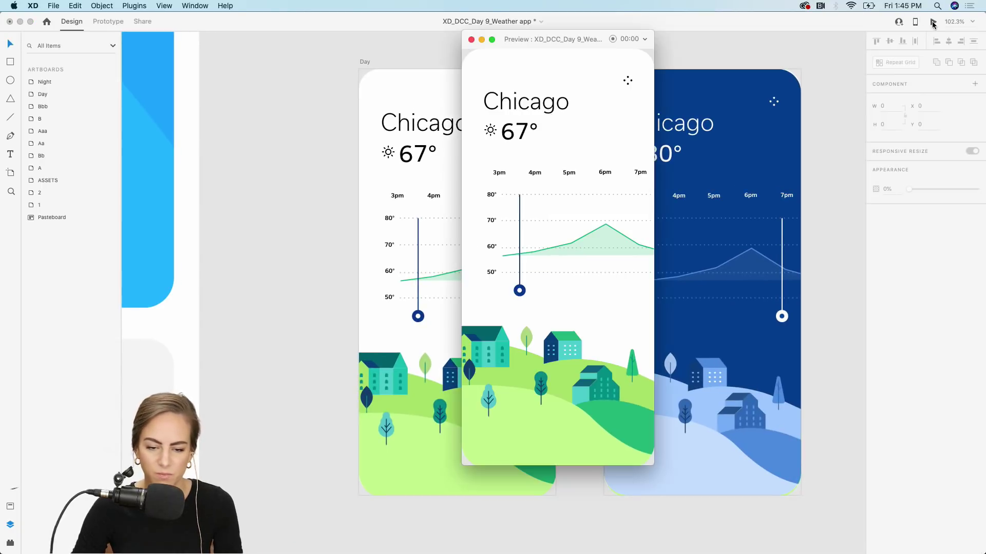
pyautogui.click(519, 291)
pyautogui.moveTo(520, 293); pyautogui.dragTo(637, 286)
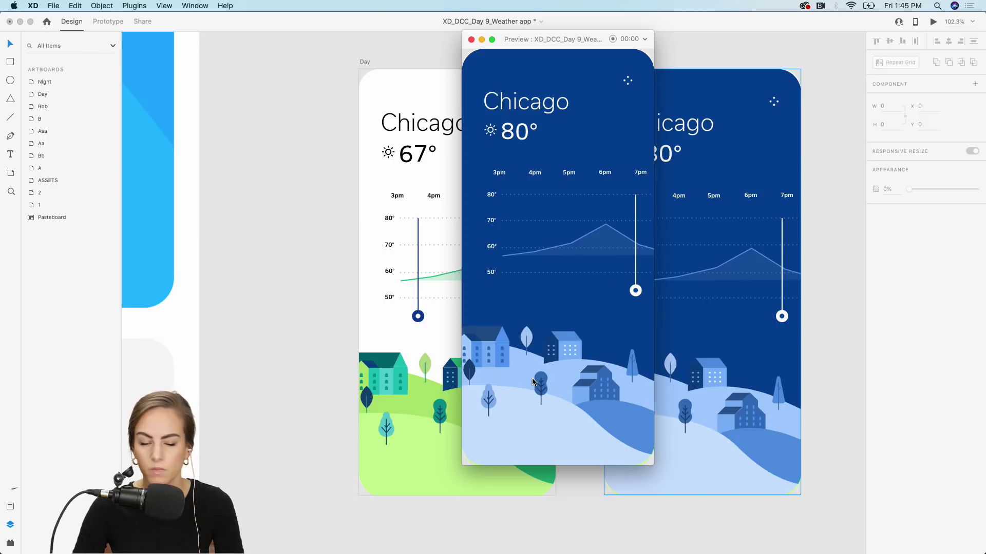
pyautogui.moveTo(635, 296); pyautogui.dragTo(658, 298)
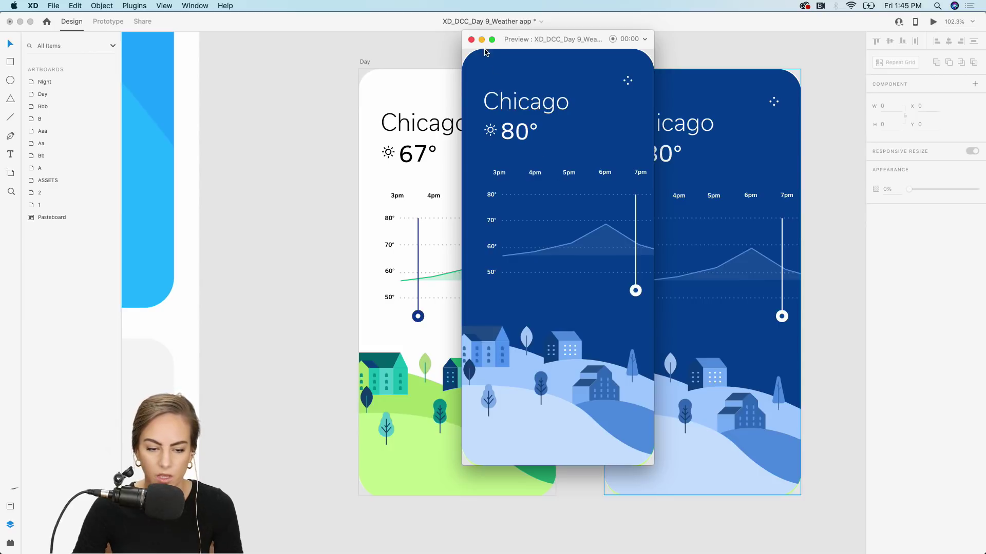
pyautogui.click(470, 40)
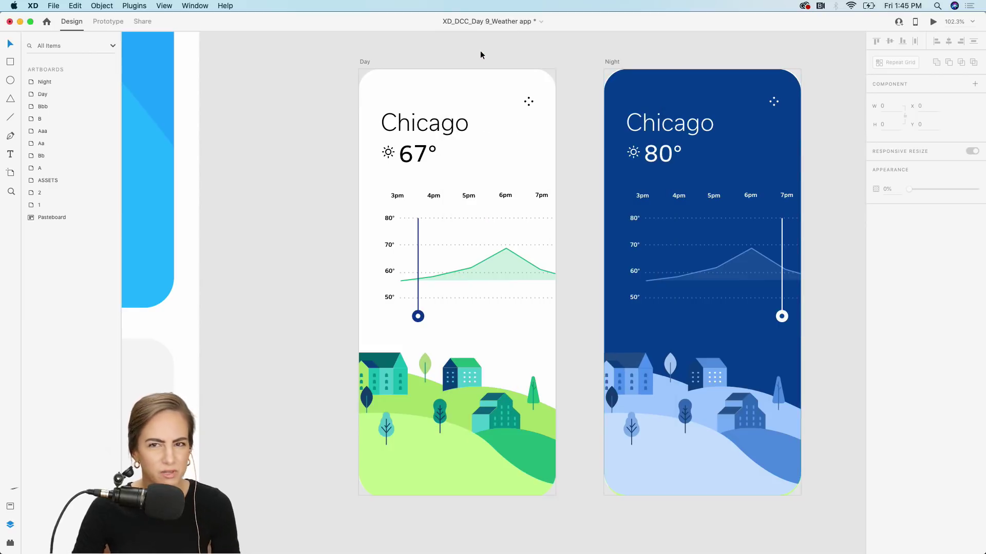
# - Move the Hue overlay on the Night artboard sideways to X 253, uncovering the graph and heading
pyautogui.hscroll(5, 625, 91)
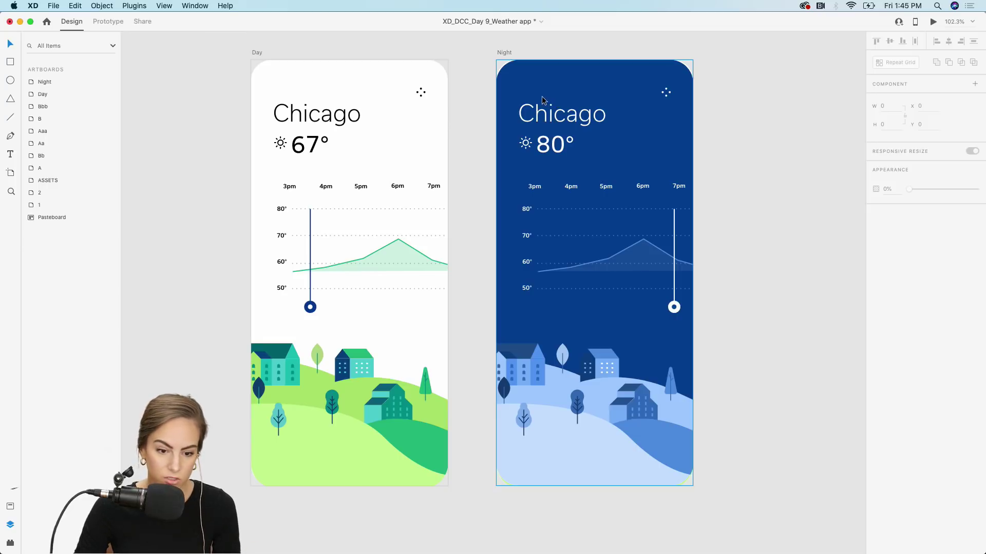
pyautogui.moveTo(503, 98); pyautogui.dragTo(649, 123)
pyautogui.scroll(3, 676, 395)
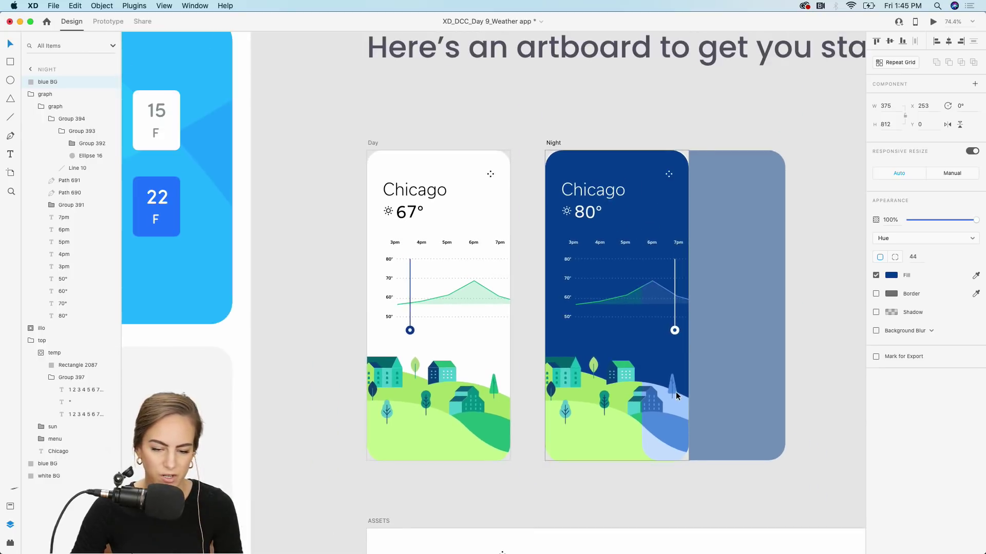
# - Check the graph notes on the ASSETS artboard, then set the Night graph group's blend mode to Exclusion
pyautogui.scroll(-10, 676, 395)
pyautogui.hscroll(3, 676, 393)
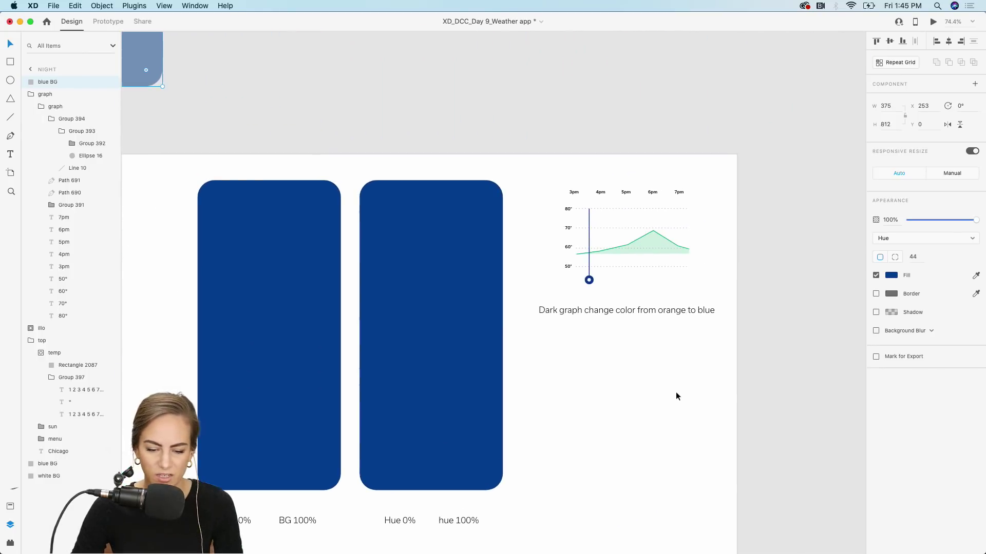
pyautogui.click(616, 269)
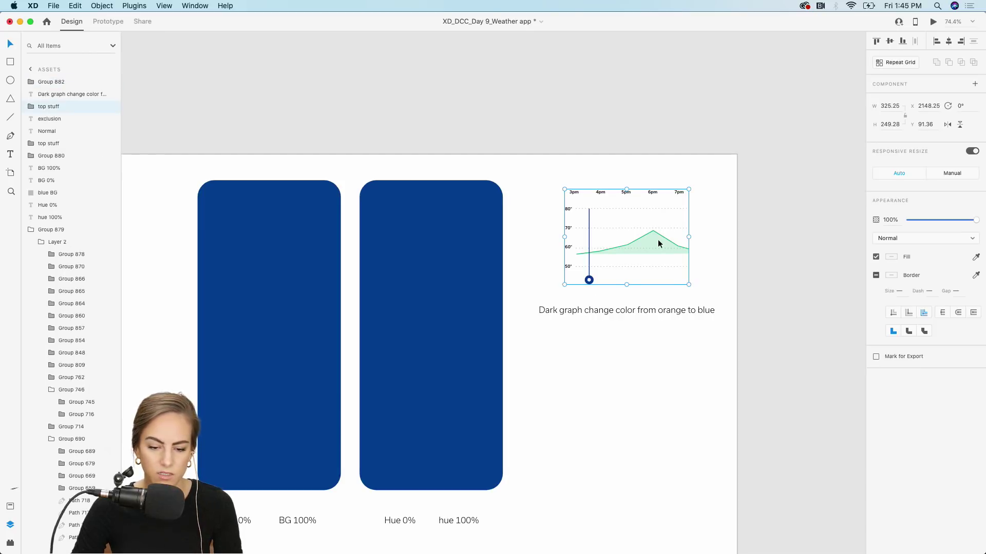
pyautogui.scroll(10, 657, 239)
pyautogui.hscroll(-5, 658, 239)
pyautogui.click(579, 313)
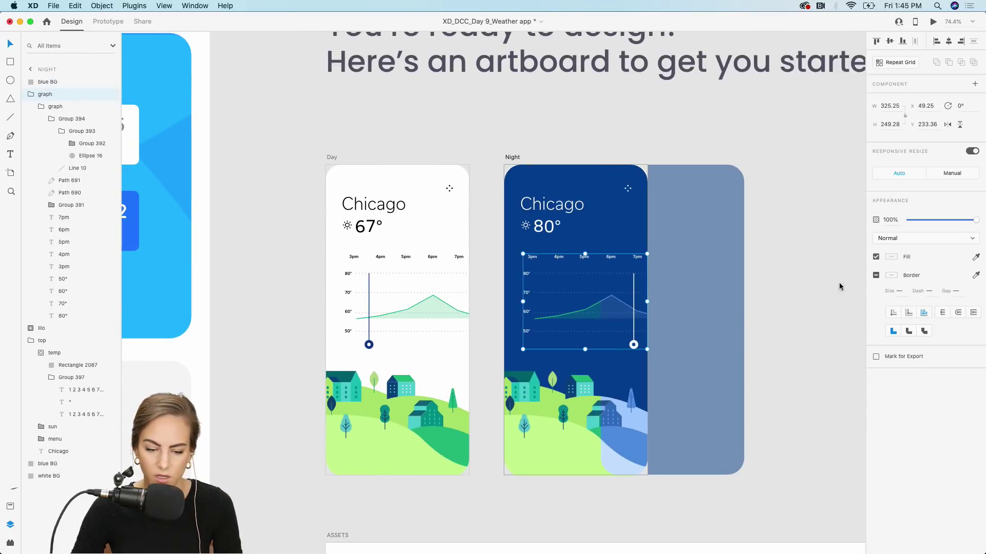
pyautogui.scroll(6, 663, 298)
pyautogui.click(907, 238)
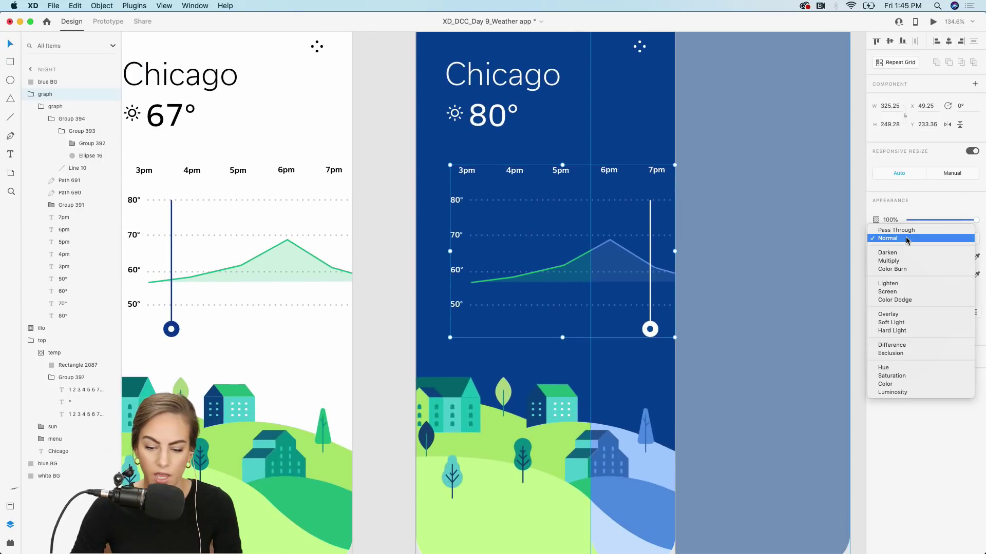
pyautogui.press('Return')
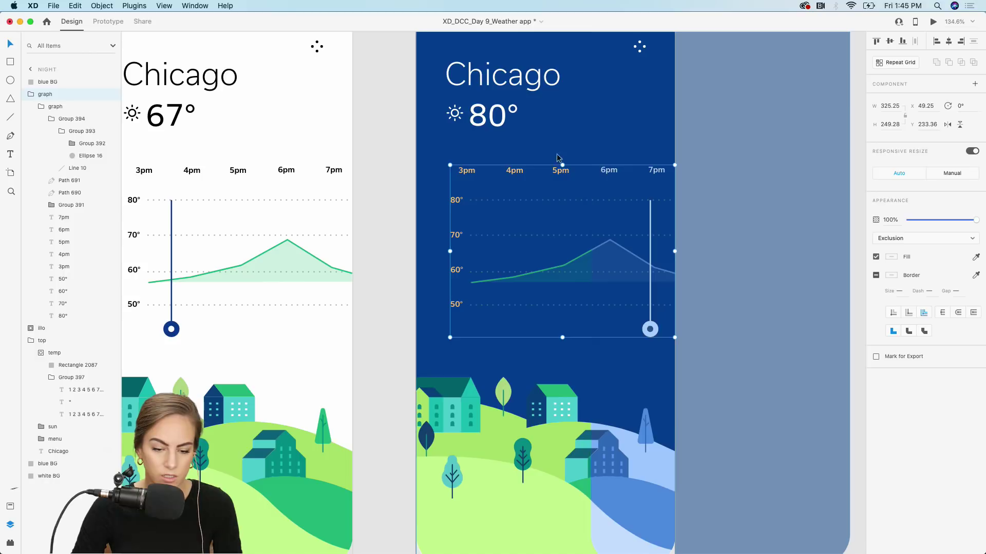
# - Set the blend mode of the Night artboard's top group, holding the city name and temperature, to Exclusion
pyautogui.scroll(2, 529, 177)
pyautogui.hscroll(-1, 529, 177)
pyautogui.click(521, 164)
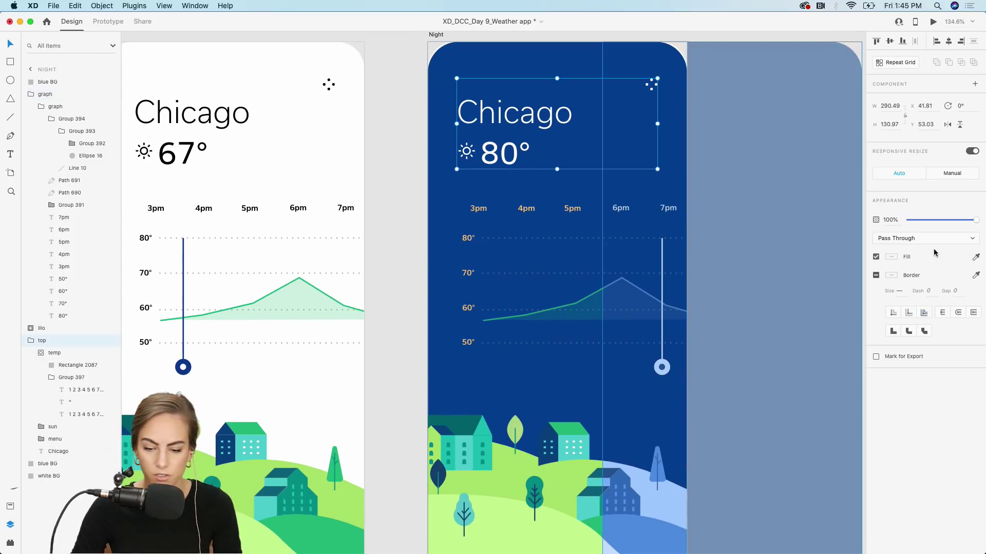
pyautogui.click(915, 239)
pyautogui.click(884, 361)
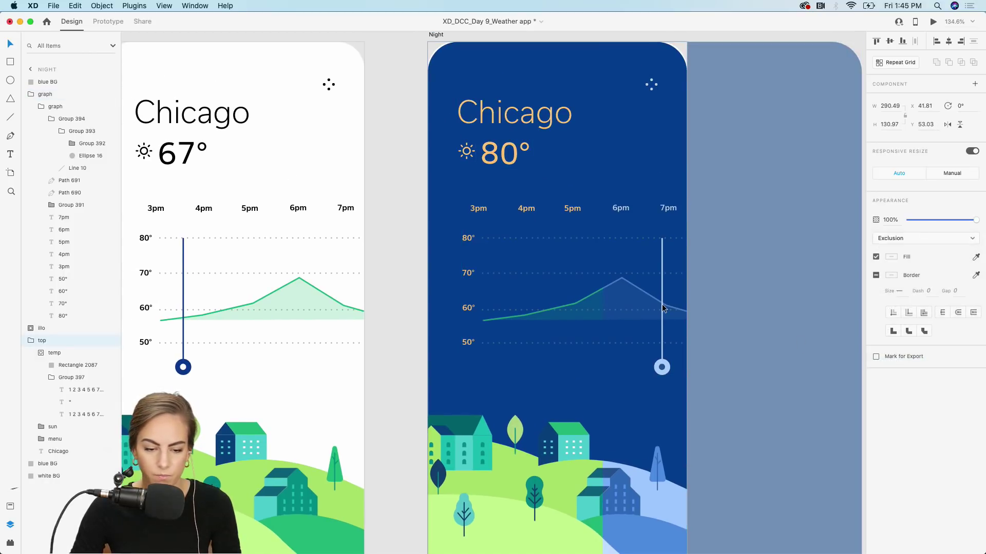
# - Move the Hue overlay back over the Night artboard, aligned to X 0, Y 0
pyautogui.scroll(-2, 664, 305)
pyautogui.click(575, 314)
pyautogui.moveTo(575, 314); pyautogui.dragTo(571, 312)
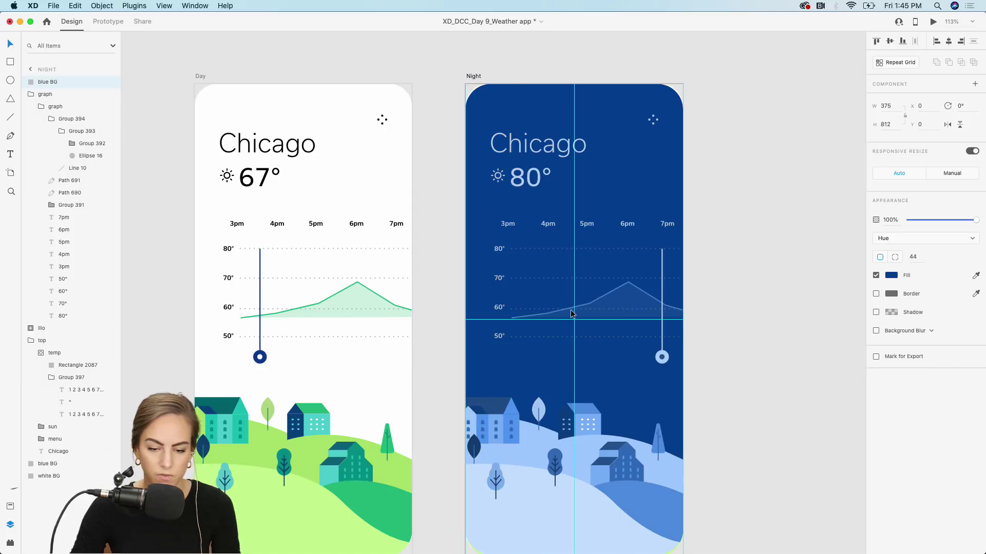
pyautogui.scroll(-3, 570, 312)
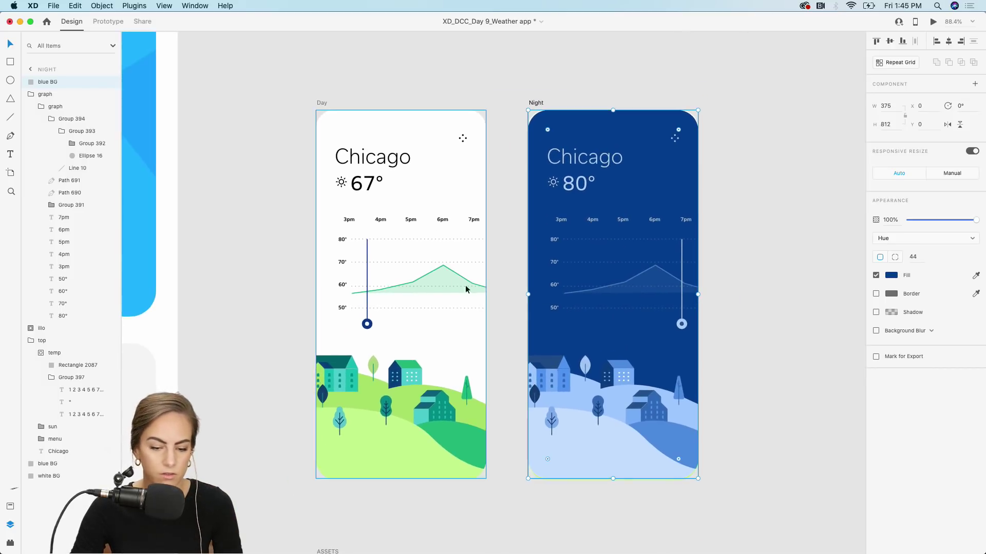
# - Preview the prototype from the Night artboard and from the Day artboard, testing the drag on the Day graph's time slider
pyautogui.click(934, 22)
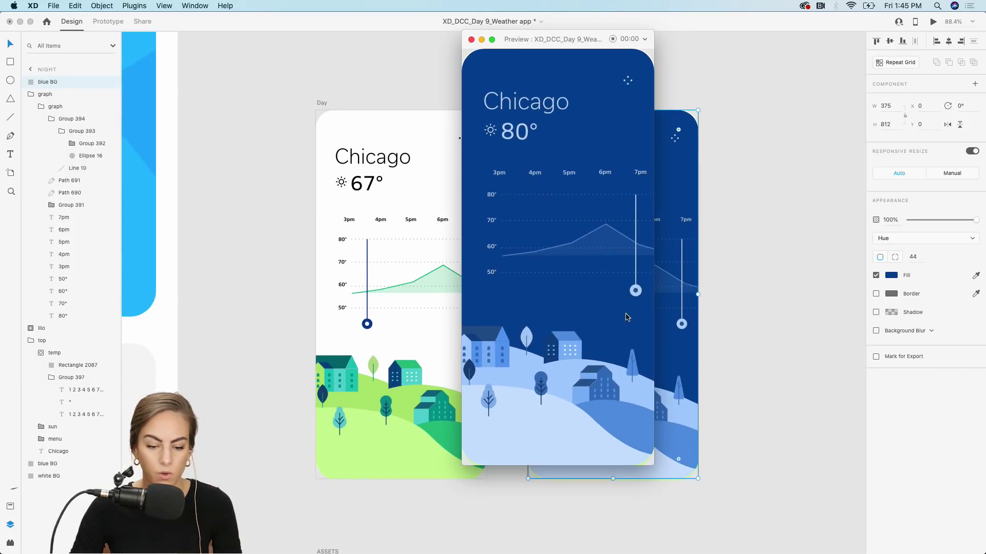
pyautogui.click(471, 40)
pyautogui.click(427, 218)
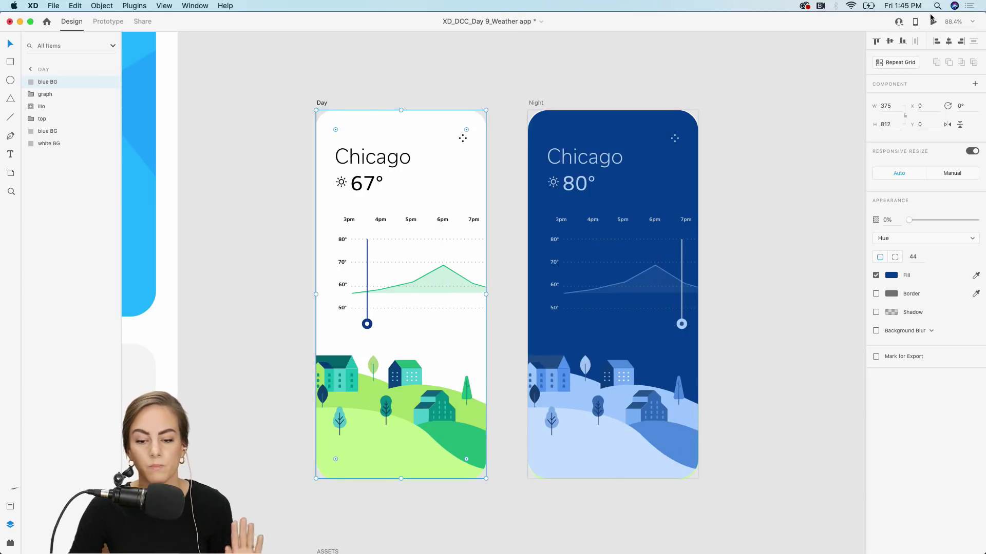
pyautogui.click(933, 22)
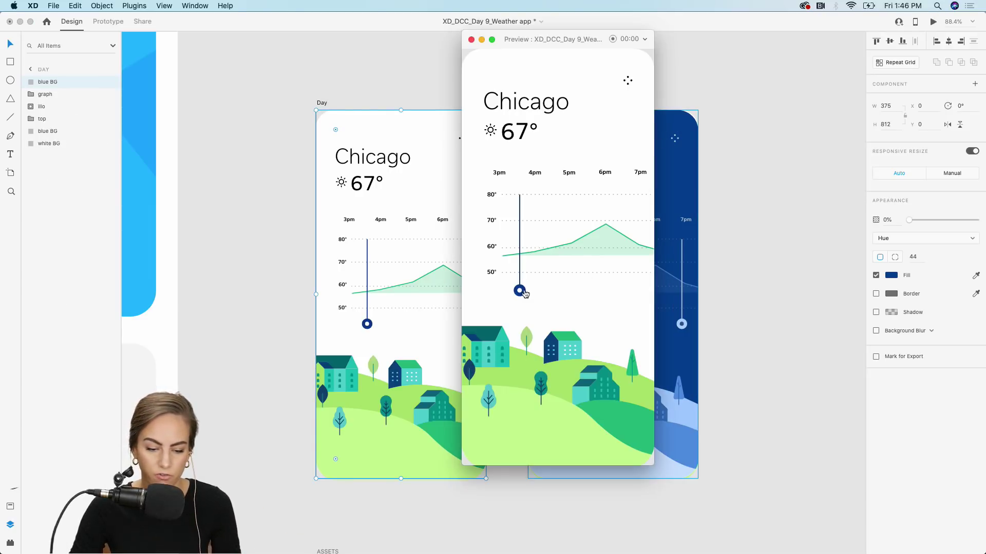
pyautogui.moveTo(523, 293); pyautogui.dragTo(486, 293)
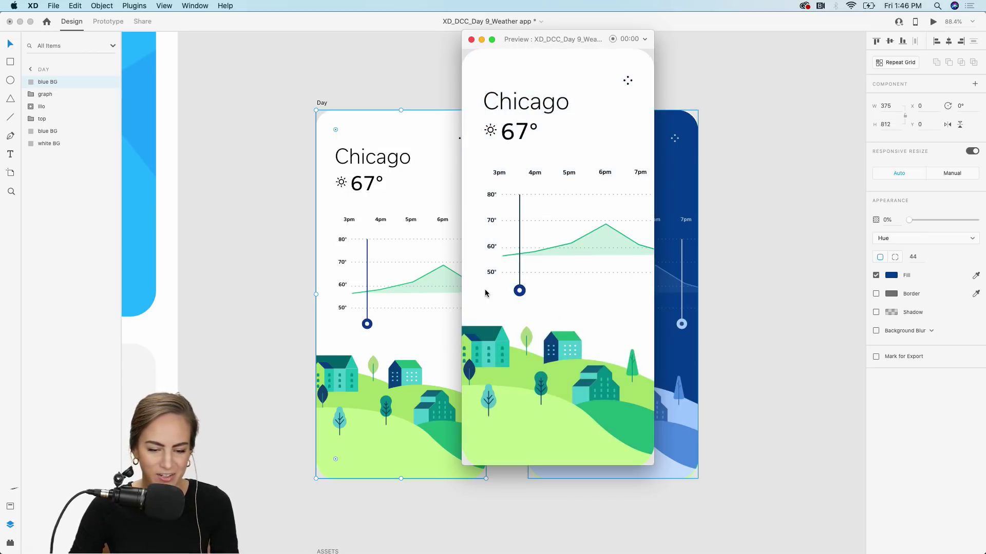
pyautogui.click(470, 41)
# - On the Night artboard, shift the Hue overlay sideways to X 350 and the blue background beneath it to X 266
pyautogui.scroll(4, 519, 59)
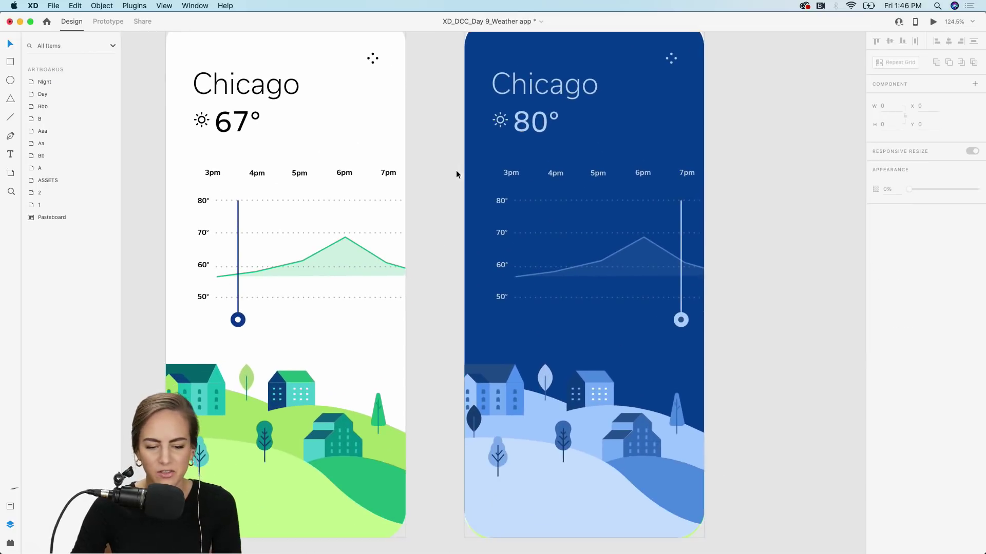
pyautogui.click(492, 175)
pyautogui.click(420, 184)
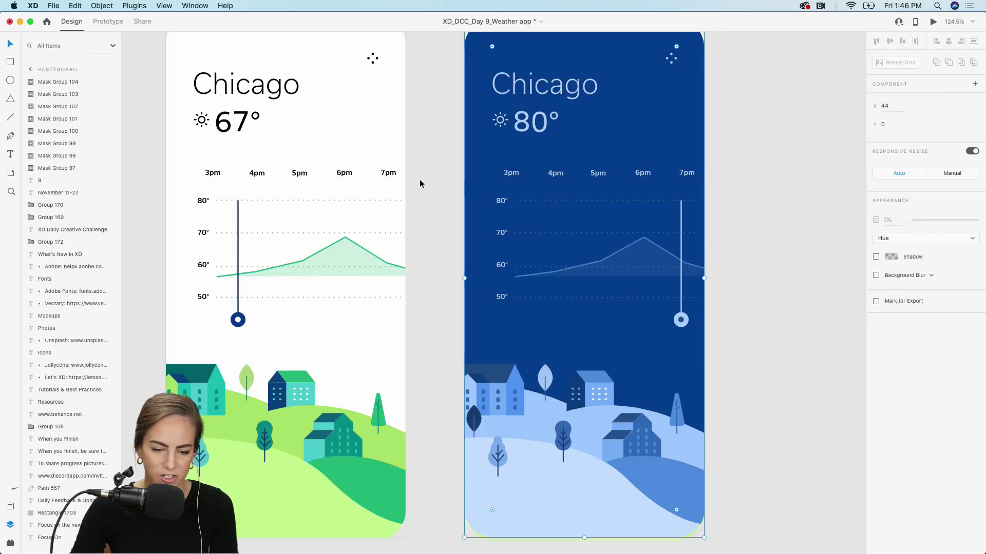
pyautogui.moveTo(528, 194); pyautogui.dragTo(703, 194)
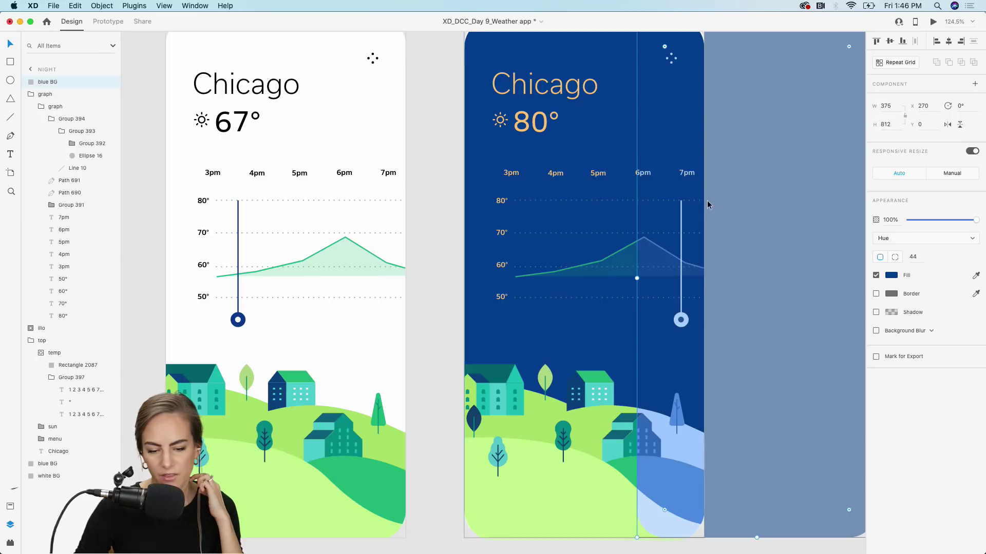
pyautogui.moveTo(676, 208); pyautogui.dragTo(726, 205)
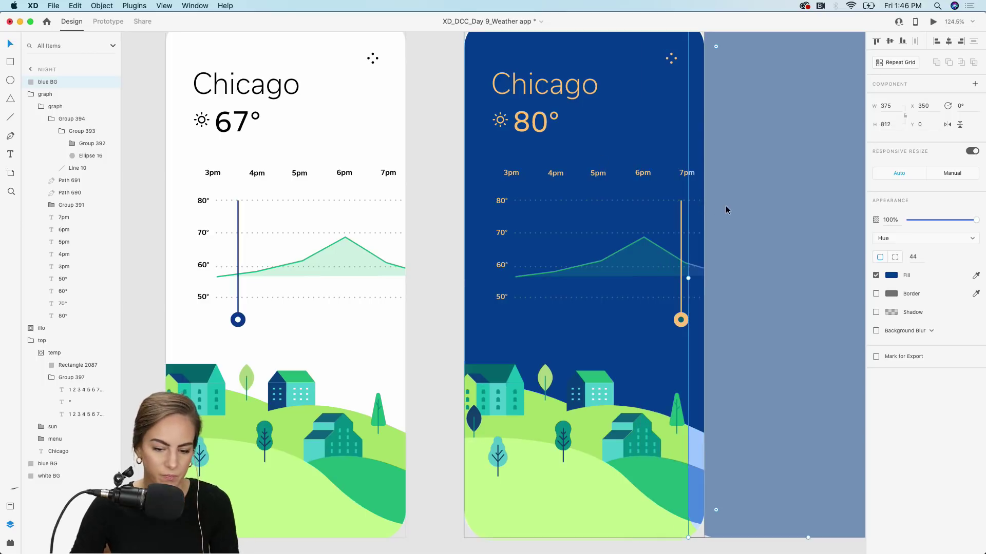
pyautogui.click(632, 250)
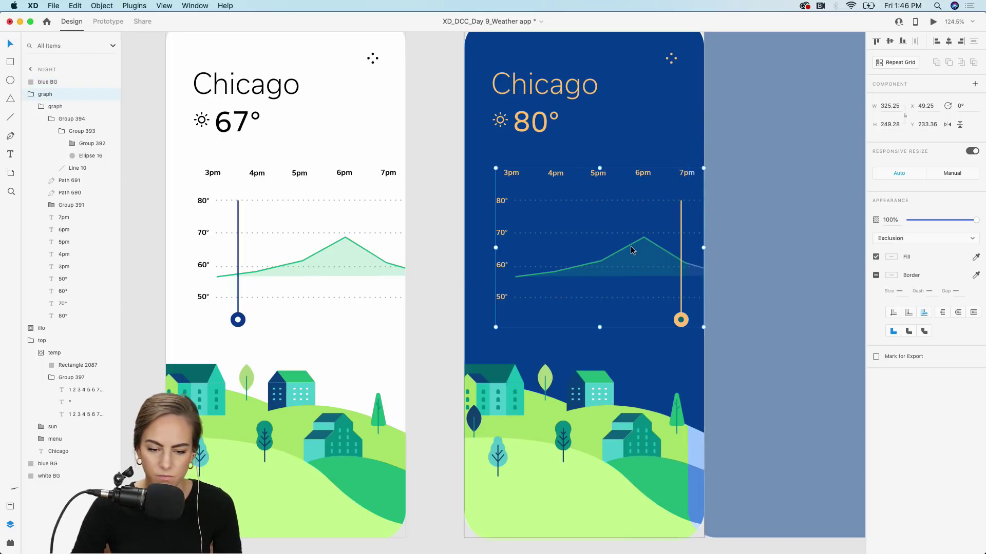
pyautogui.click(424, 251)
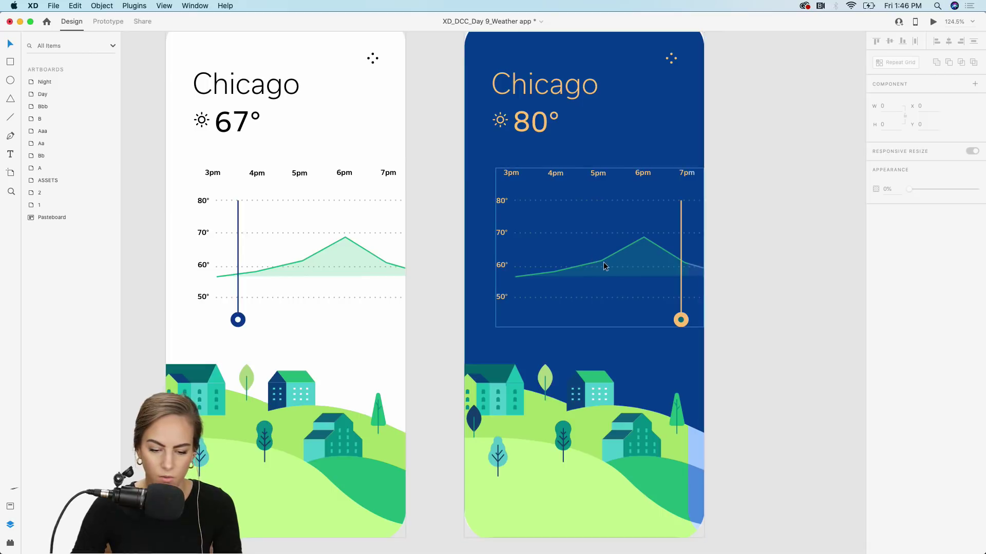
pyautogui.moveTo(480, 143); pyautogui.dragTo(650, 145)
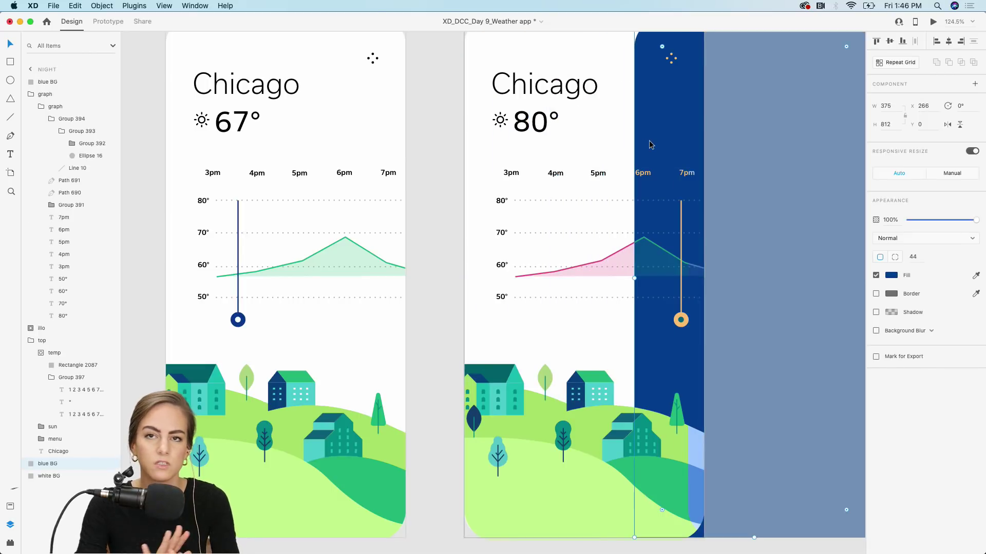
# - Change the border colour of the Night graph's temperature line to muted purple, #773C77
pyautogui.scroll(3, 591, 265)
pyautogui.click(591, 264)
pyautogui.doubleClick(590, 264)
pyautogui.doubleClick(592, 265)
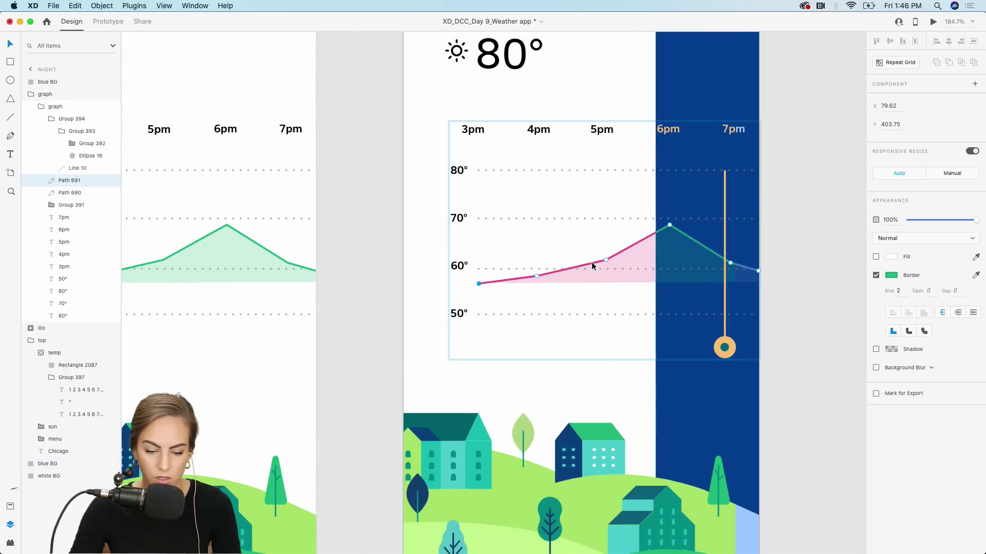
pyautogui.click(891, 275)
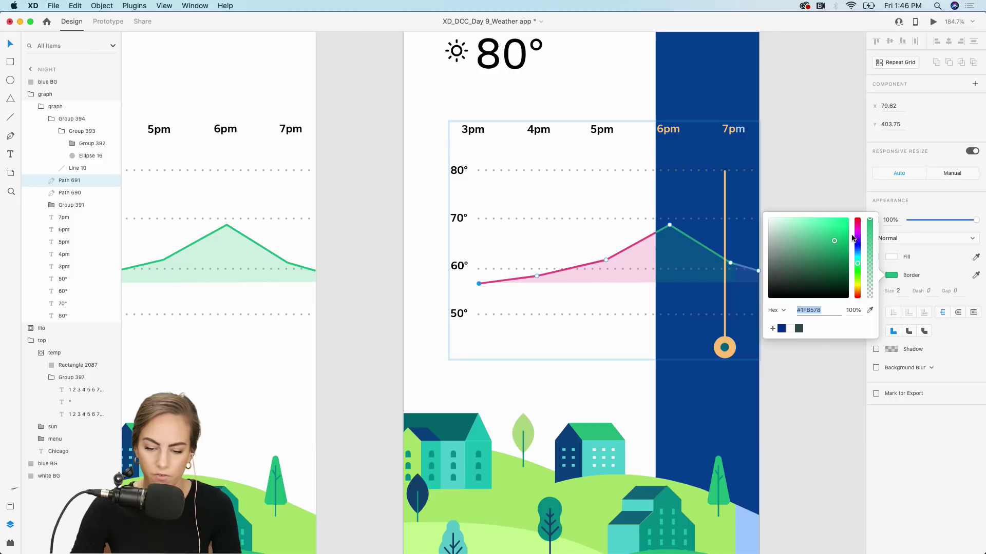
pyautogui.moveTo(857, 256); pyautogui.dragTo(858, 234)
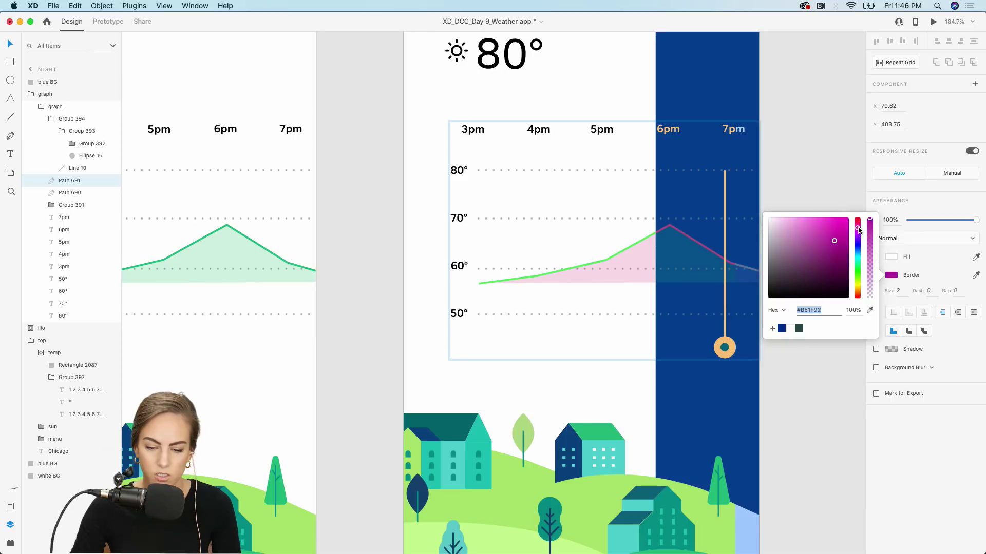
pyautogui.click(842, 252)
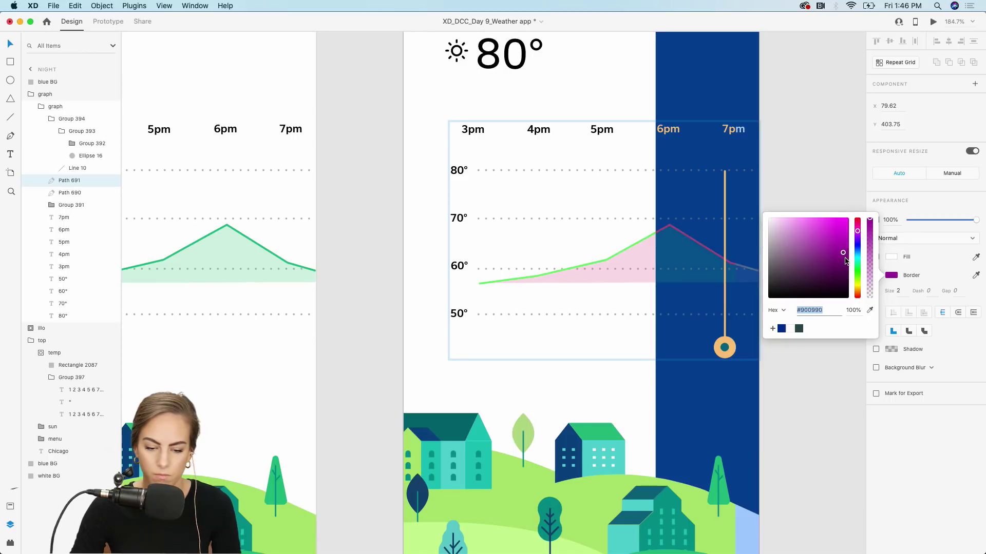
pyautogui.moveTo(826, 268); pyautogui.dragTo(815, 263)
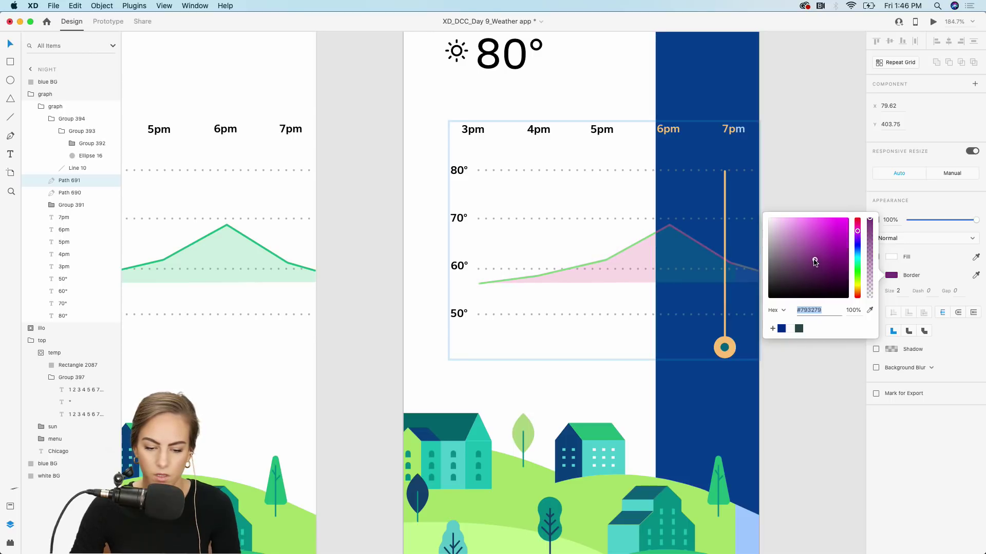
# - Shift the Night blue background further aside and set the fill of the slider handle's inner circle to purple #7F2AC7
pyautogui.click(625, 264)
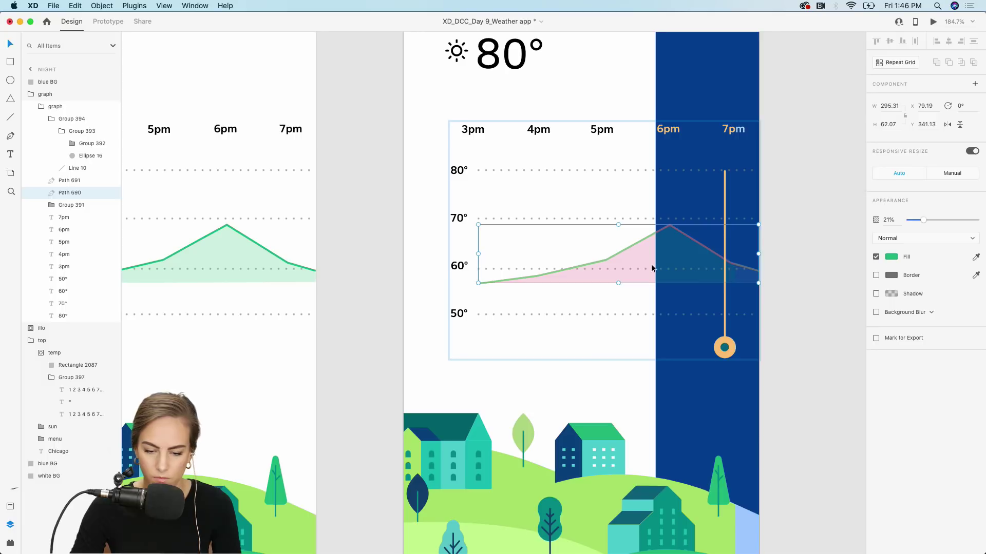
pyautogui.moveTo(691, 178); pyautogui.dragTo(762, 172)
pyautogui.doubleClick(725, 196)
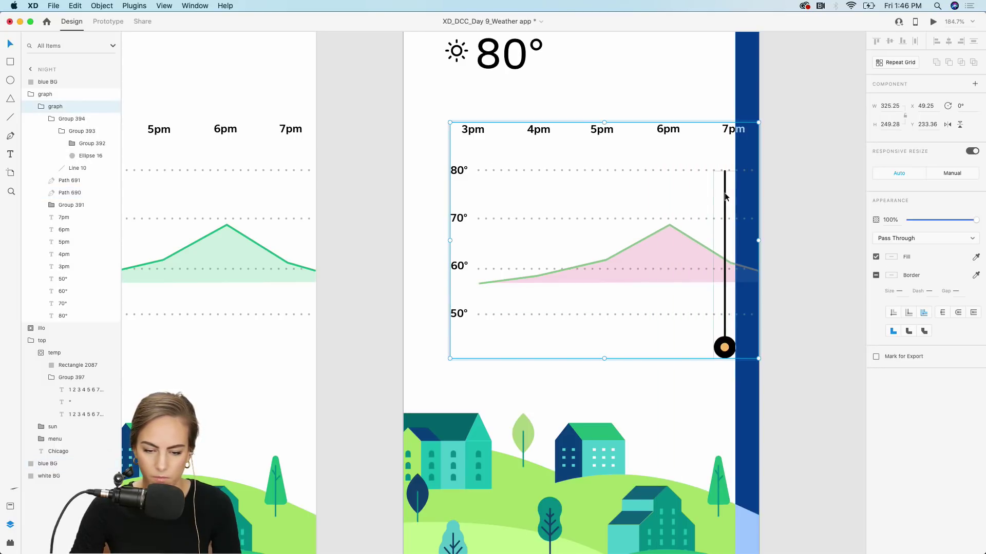
pyautogui.doubleClick(726, 349)
pyautogui.click(891, 257)
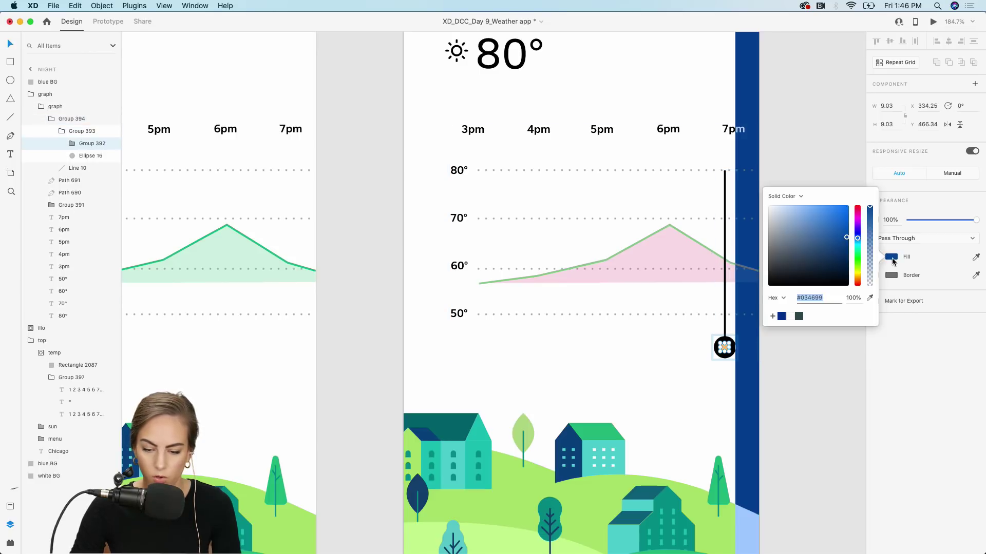
pyautogui.moveTo(856, 227)
pyautogui.mouseDown()
pyautogui.moveTo(858, 208)
pyautogui.moveTo(860, 226)
pyautogui.mouseUp()
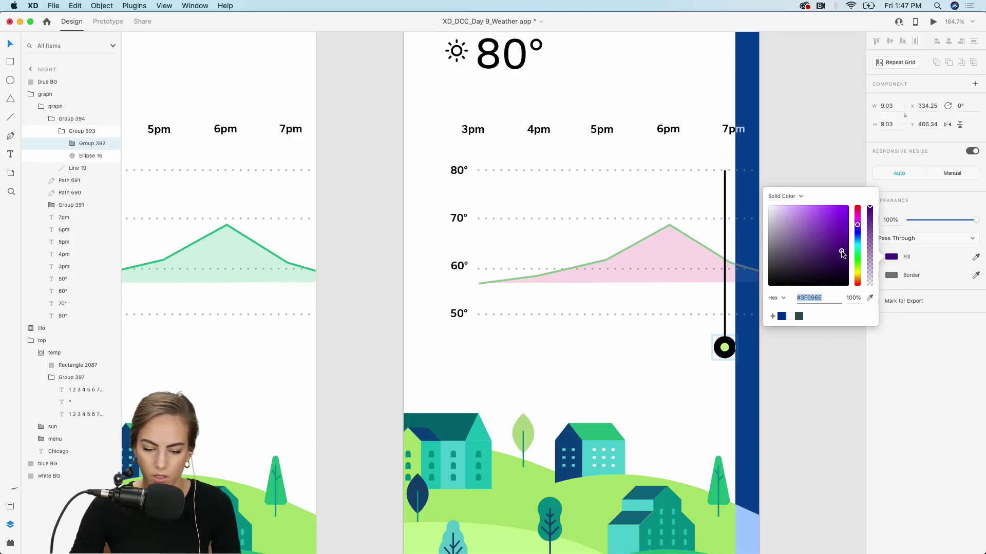
pyautogui.moveTo(842, 253); pyautogui.dragTo(832, 225)
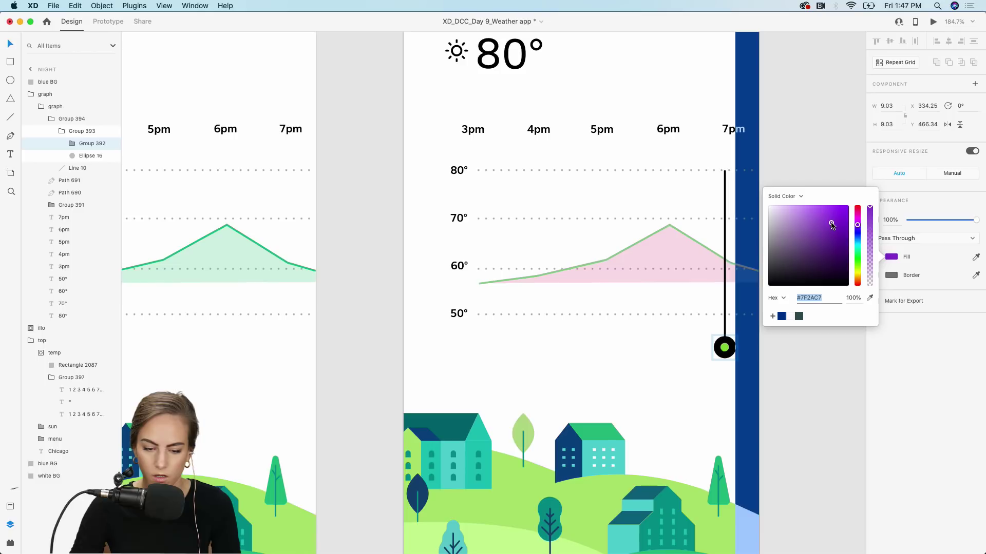
pyautogui.click(656, 348)
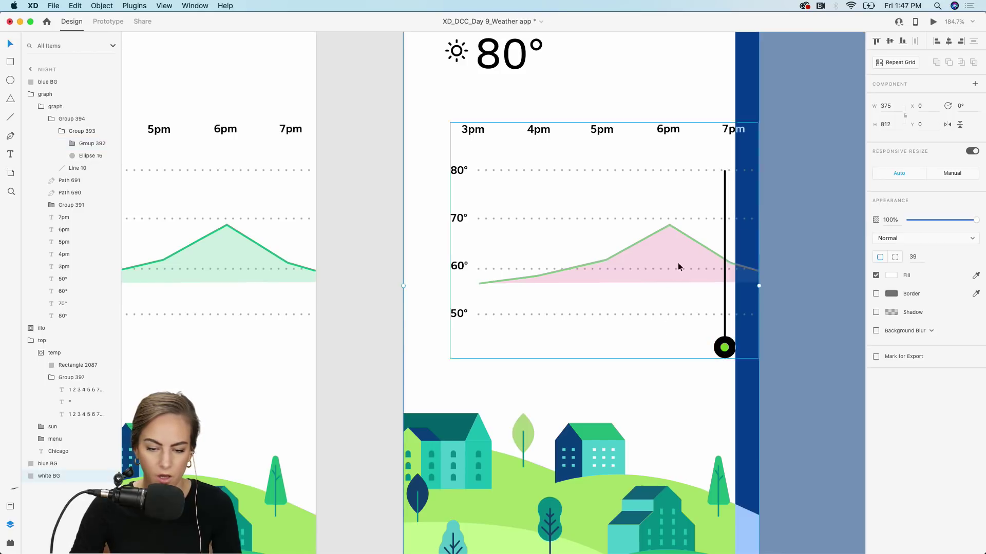
# - Move the blue background and the Hue overlay back over the Night artboard, with the overlay at X 0, Y 0
pyautogui.click(745, 93)
pyautogui.scroll(-5, 745, 99)
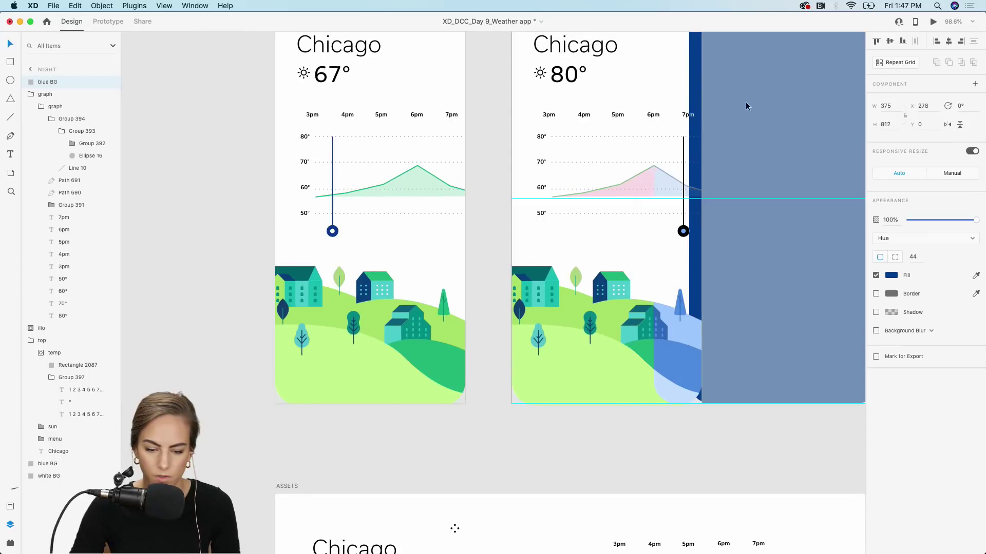
pyautogui.moveTo(746, 106); pyautogui.dragTo(783, 114)
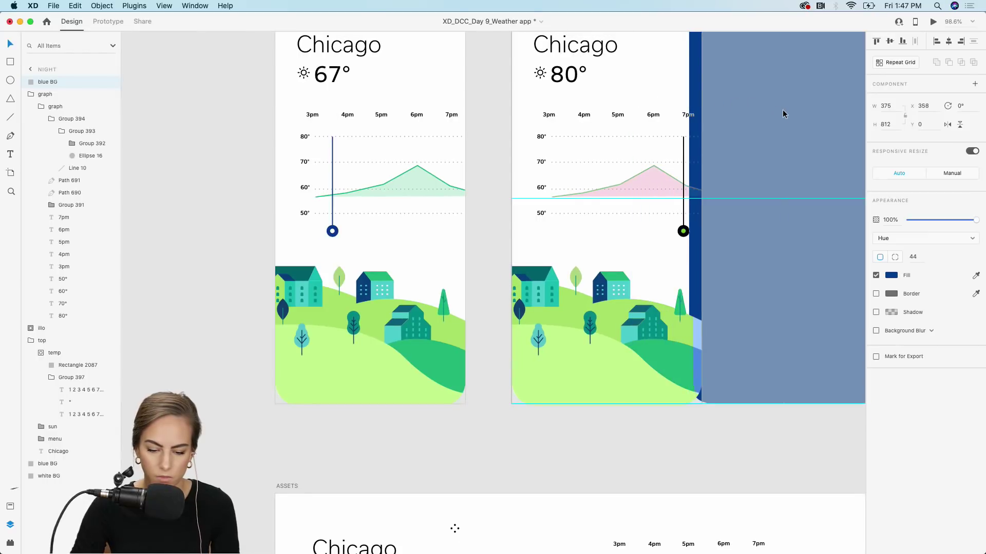
pyautogui.moveTo(692, 263); pyautogui.dragTo(513, 266)
pyautogui.moveTo(744, 241); pyautogui.dragTo(590, 239)
pyautogui.scroll(-4, 591, 239)
pyautogui.scroll(3, 590, 239)
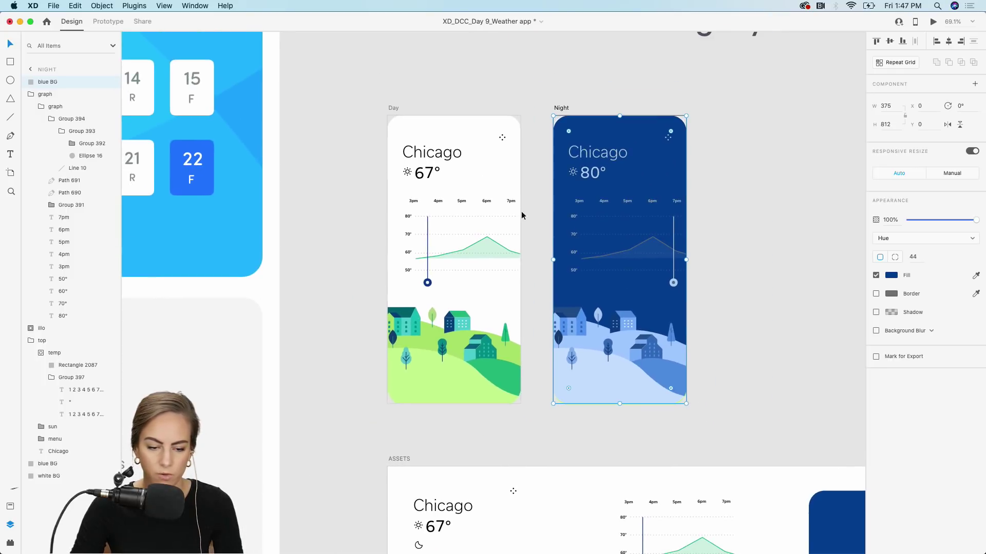
# - Preview the Day artboard again and drag its time slider to check the transition with the recoloured Night graph
pyautogui.click(505, 204)
pyautogui.click(932, 22)
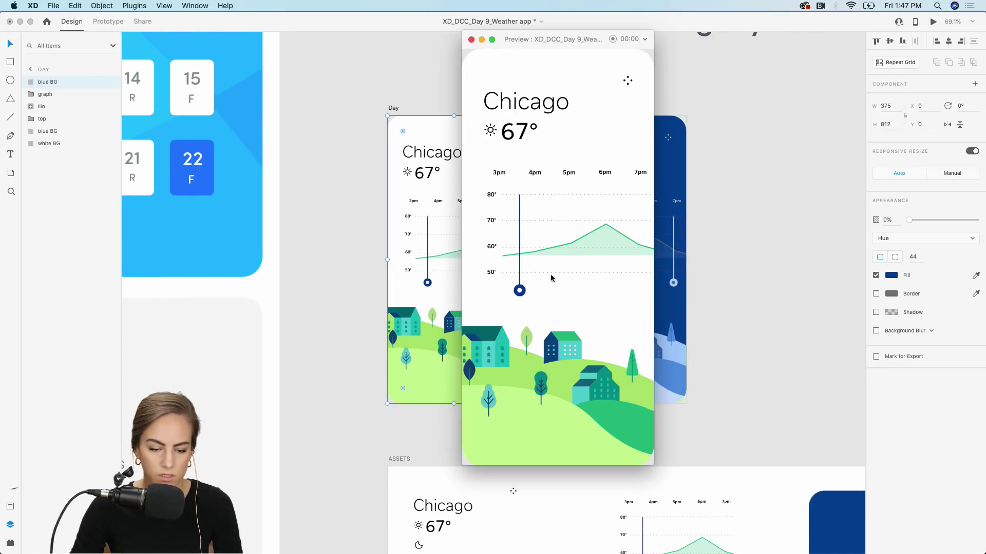
pyautogui.moveTo(523, 298); pyautogui.dragTo(479, 283)
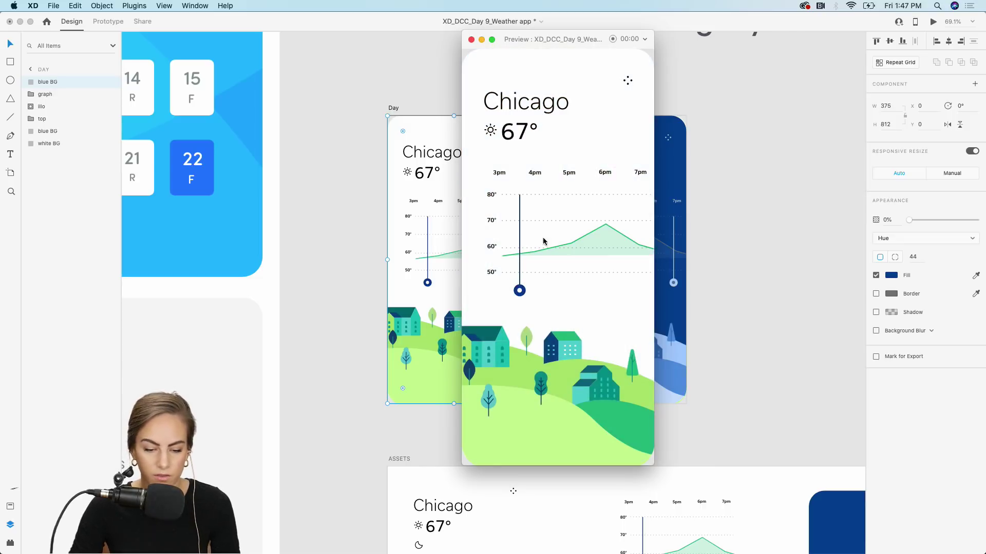
pyautogui.click(472, 40)
# - Move the Hue overlay completely off the Night artboard and slide the blue background sideways to uncover most of the graph
pyautogui.scroll(5, 669, 224)
pyautogui.moveTo(514, 185); pyautogui.dragTo(803, 190)
pyautogui.click(579, 198)
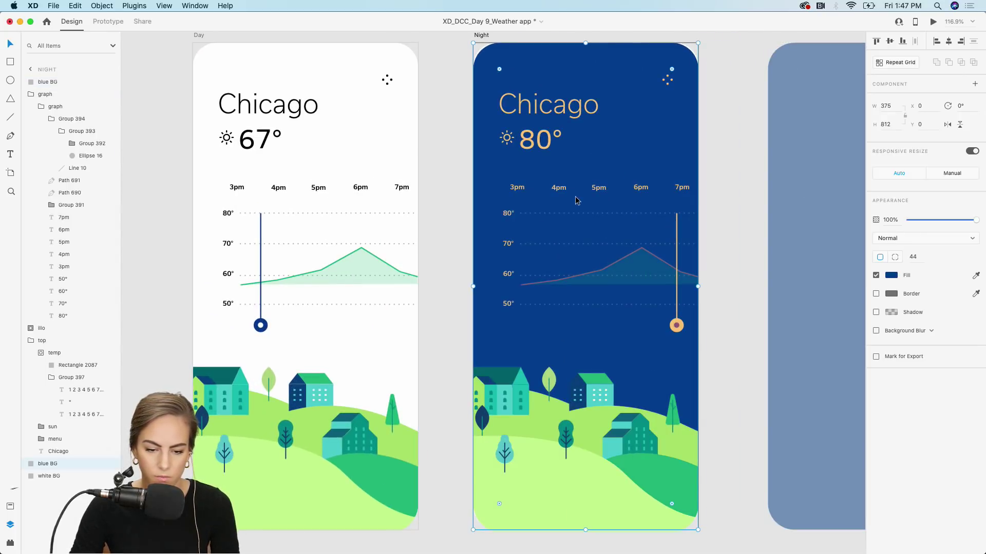
pyautogui.moveTo(538, 200); pyautogui.dragTo(718, 201)
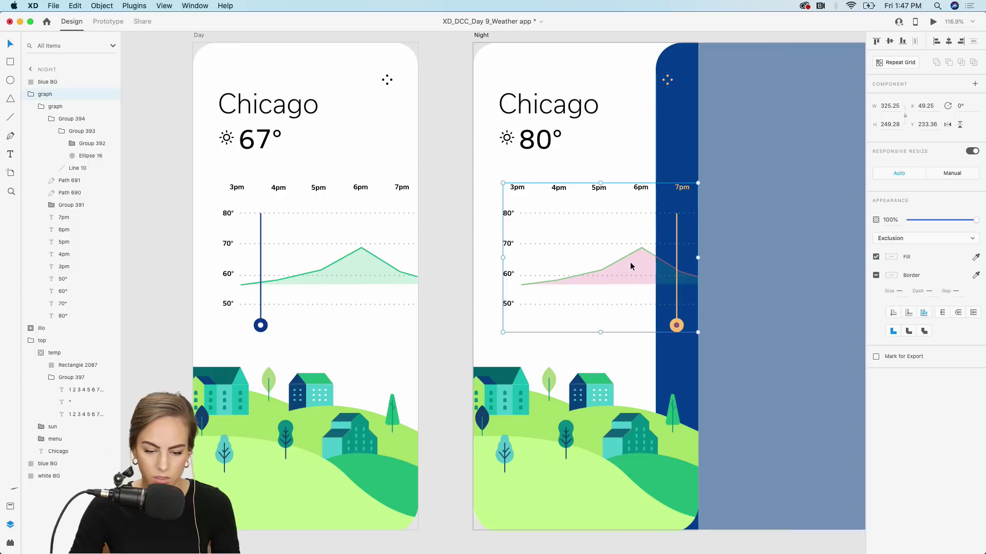
# - Shift the border hue of the Night graph's line toward blue-violet and move the line up off the shaded area
pyautogui.click(632, 266)
pyautogui.doubleClick(631, 269)
pyautogui.doubleClick(631, 269)
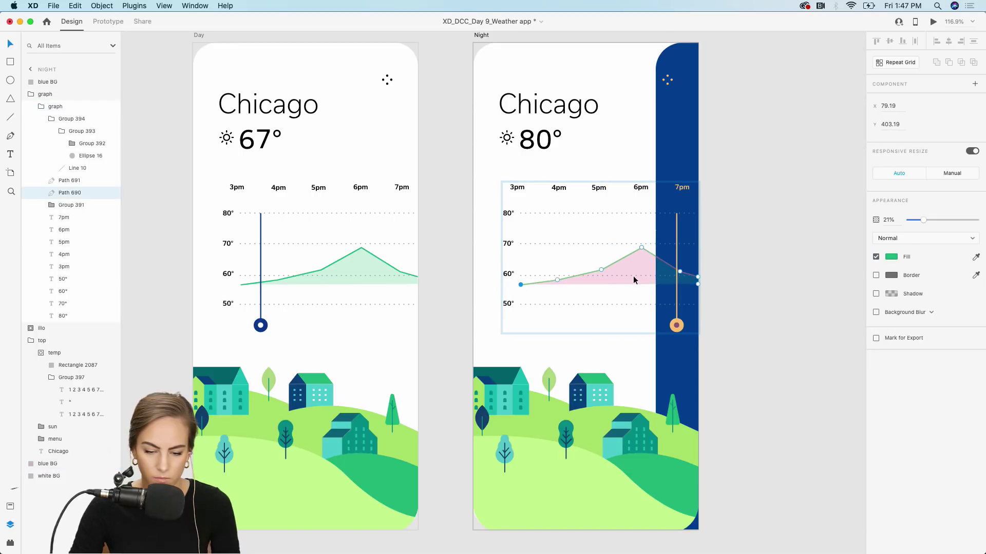
pyautogui.click(68, 208)
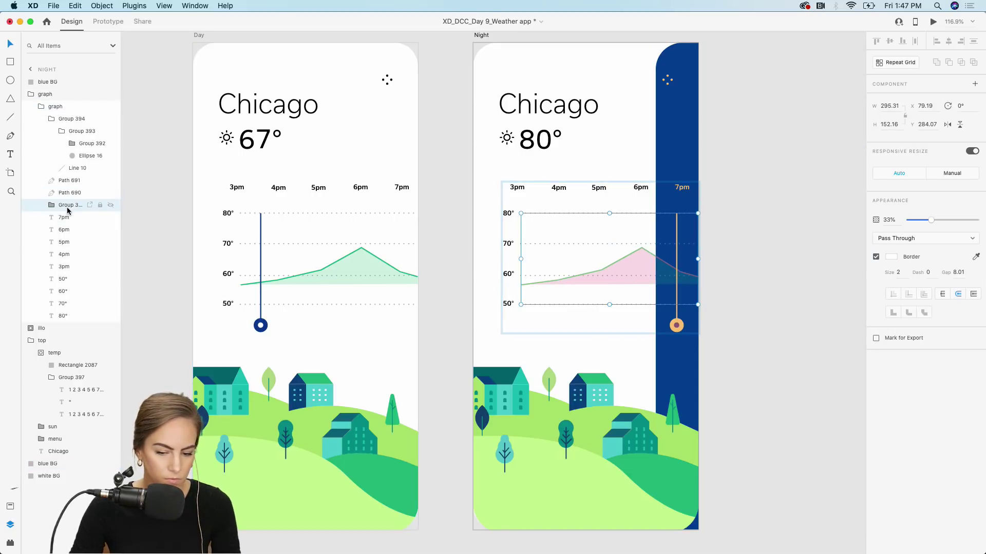
pyautogui.click(52, 205)
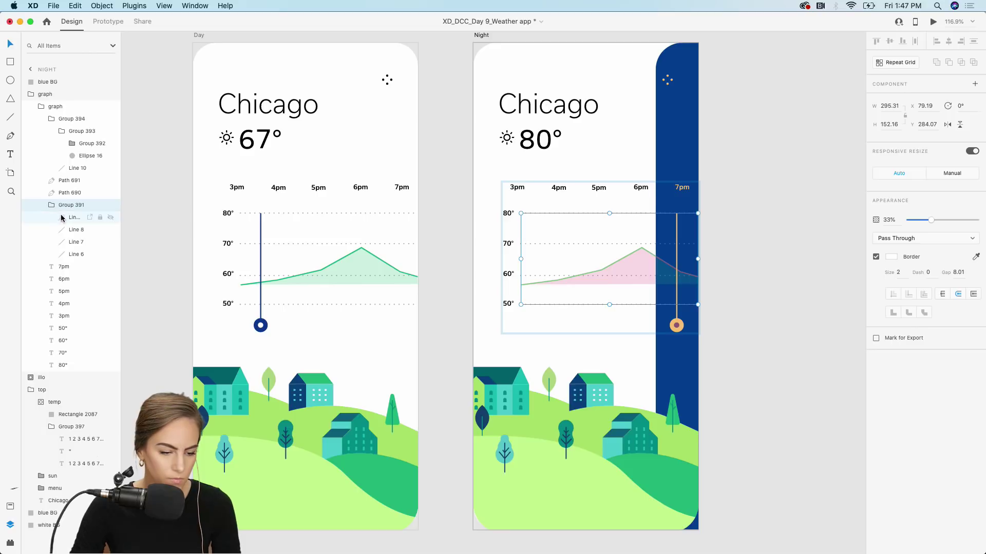
pyautogui.click(67, 193)
pyautogui.click(70, 184)
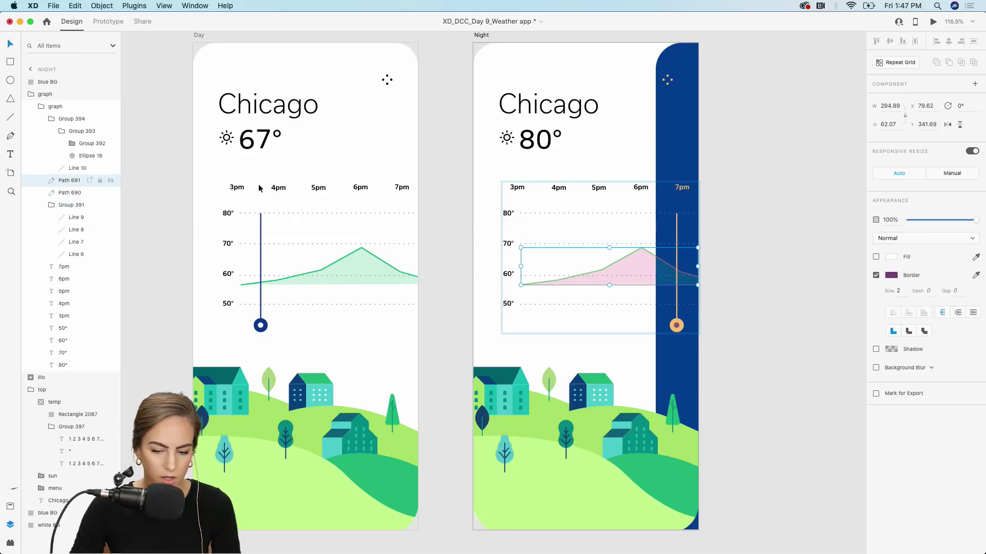
pyautogui.click(890, 276)
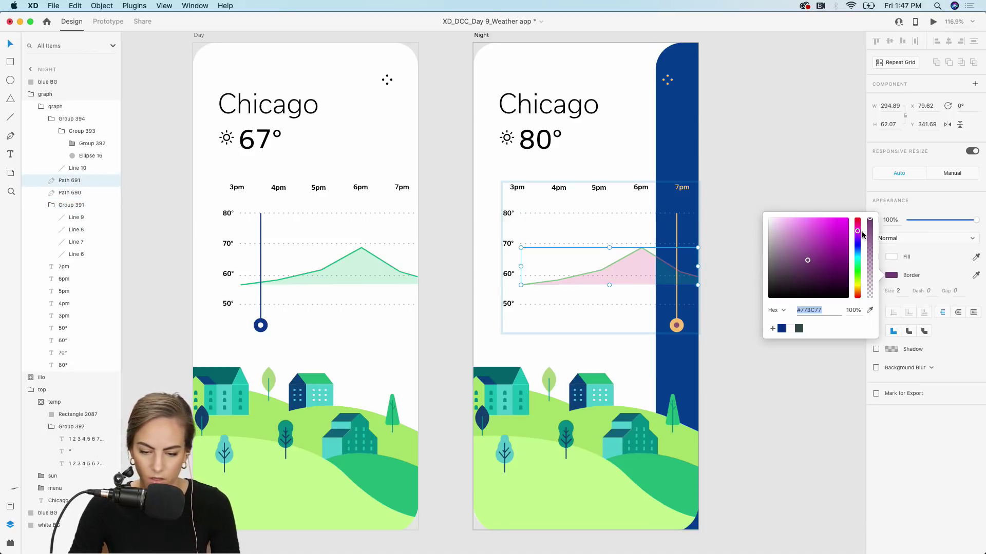
pyautogui.moveTo(858, 233)
pyautogui.mouseDown()
pyautogui.moveTo(857, 277)
pyautogui.moveTo(857, 243)
pyautogui.mouseUp()
pyautogui.moveTo(633, 253); pyautogui.dragTo(633, 238)
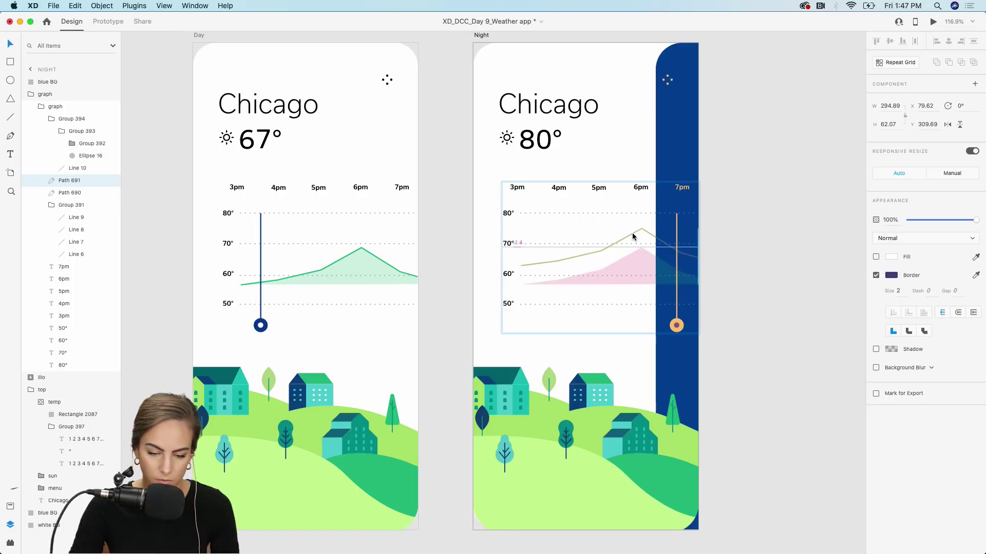
# - Set the fill of the Night graph's shaded area to purple #591FB5 and move the line back down onto it
pyautogui.click(636, 272)
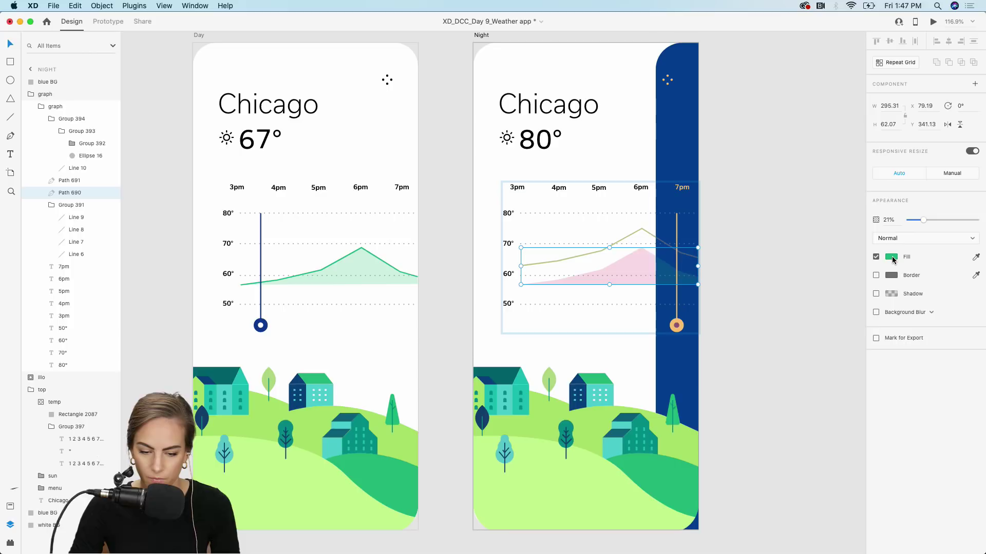
pyautogui.click(892, 257)
pyautogui.moveTo(857, 254); pyautogui.dragTo(857, 229)
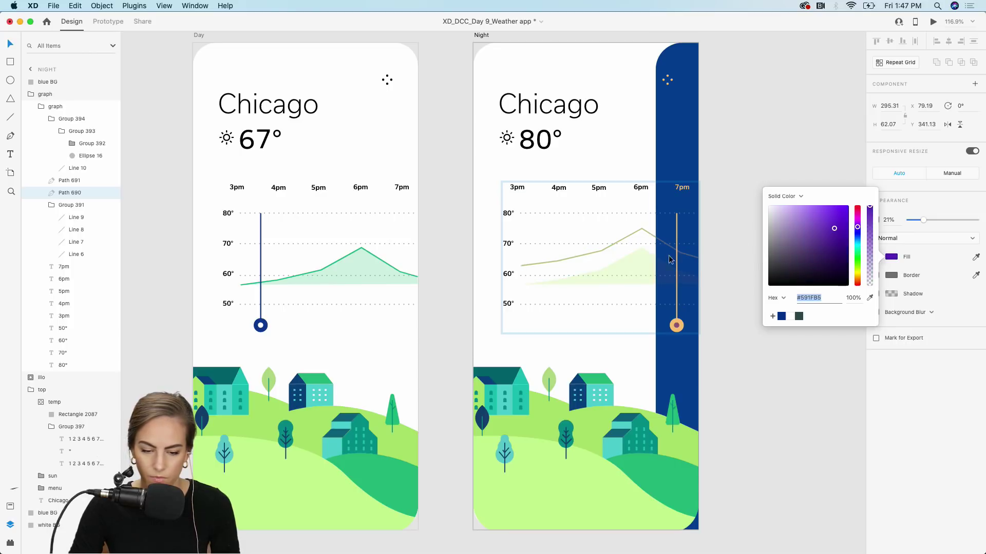
pyautogui.moveTo(635, 235); pyautogui.dragTo(635, 255)
# - Move the blue background and the Hue overlay back over the Night artboard
pyautogui.moveTo(660, 129); pyautogui.dragTo(476, 126)
pyautogui.scroll(-3, 476, 126)
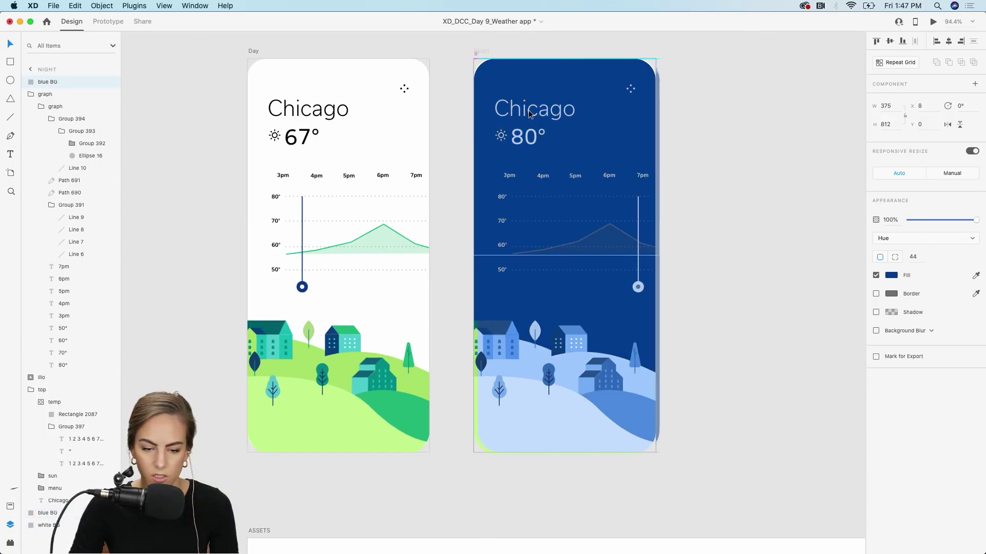
pyautogui.moveTo(529, 114); pyautogui.dragTo(526, 114)
# - Preview the Day artboard, slide the time handle to 7pm to check the Night transition, and close the preview
pyautogui.scroll(-2, 526, 114)
pyautogui.click(432, 110)
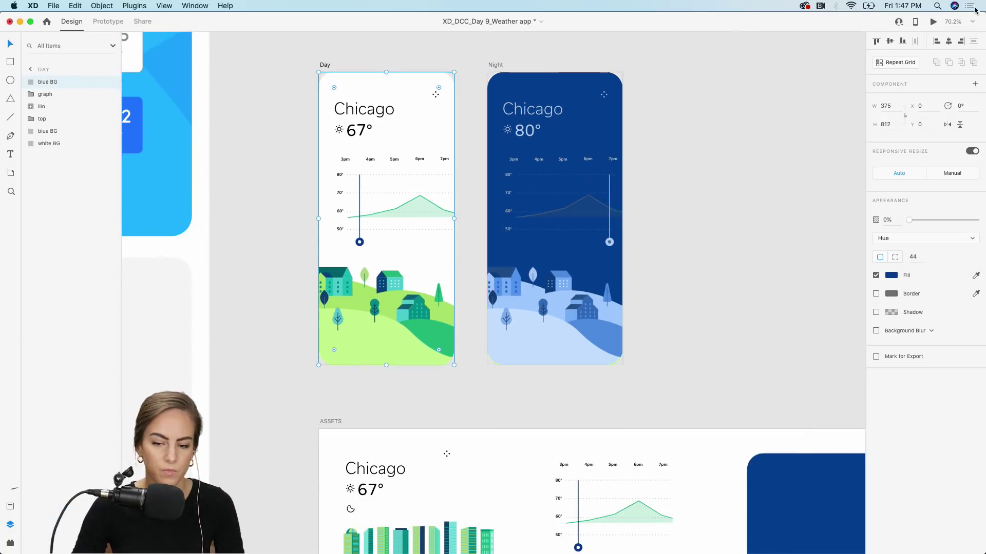
pyautogui.click(933, 24)
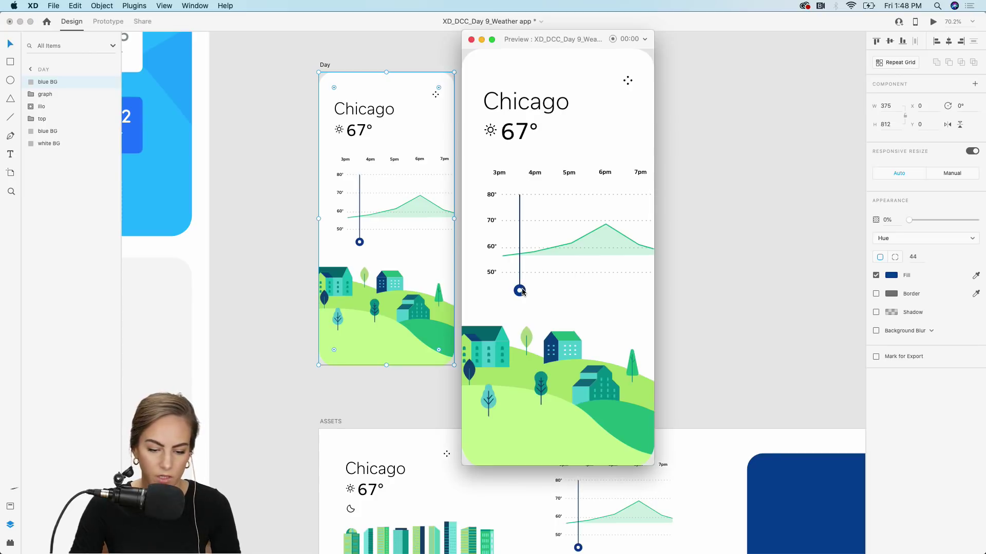
pyautogui.moveTo(521, 291); pyautogui.dragTo(645, 302)
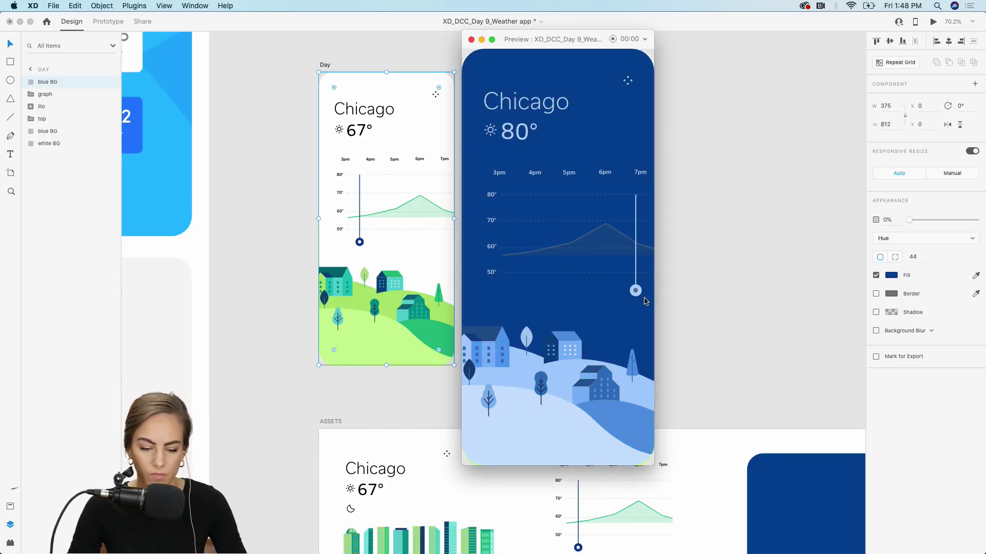
pyautogui.click(471, 41)
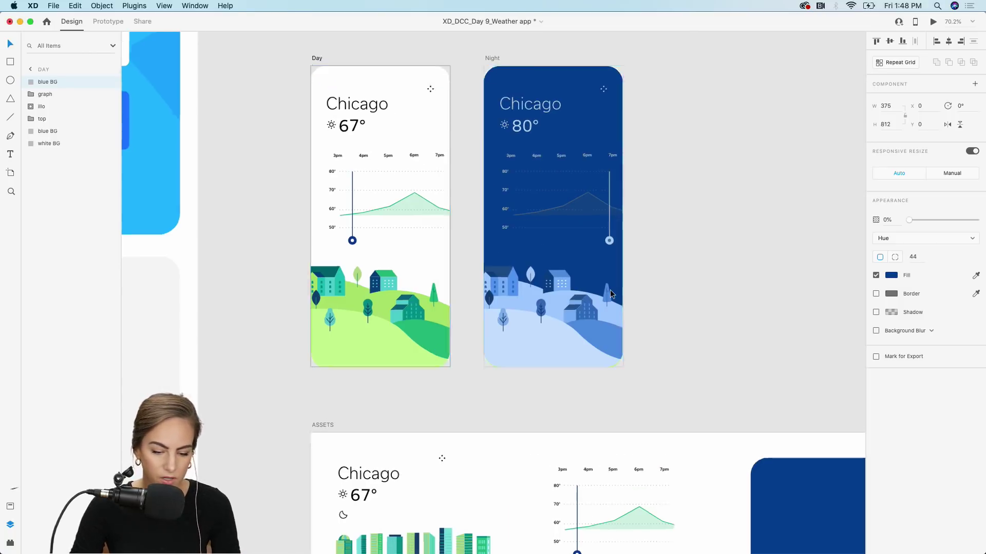
# - Slide the Hue overlay aside on the Night artboard and shift the landscape illustration's mask path to X -1, Y 487.65
pyautogui.scroll(5, 610, 289)
pyautogui.scroll(4, 499, 288)
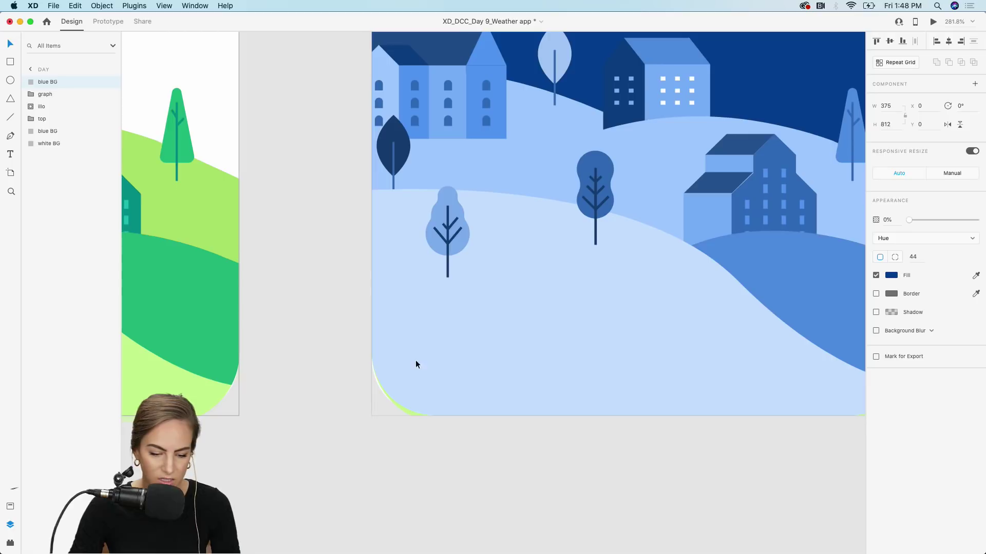
pyautogui.click(416, 360)
pyautogui.moveTo(412, 369); pyautogui.dragTo(454, 370)
pyautogui.click(386, 382)
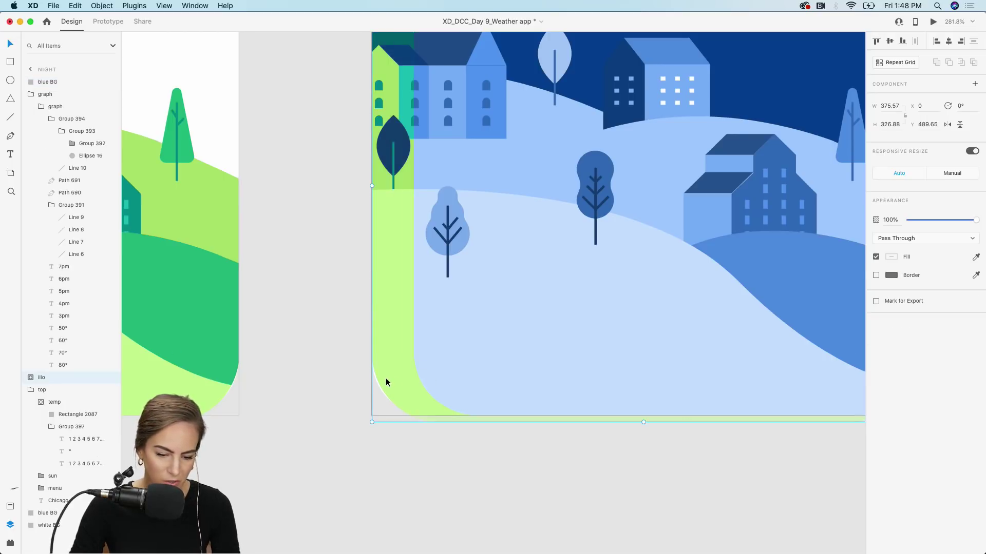
pyautogui.doubleClick(386, 380)
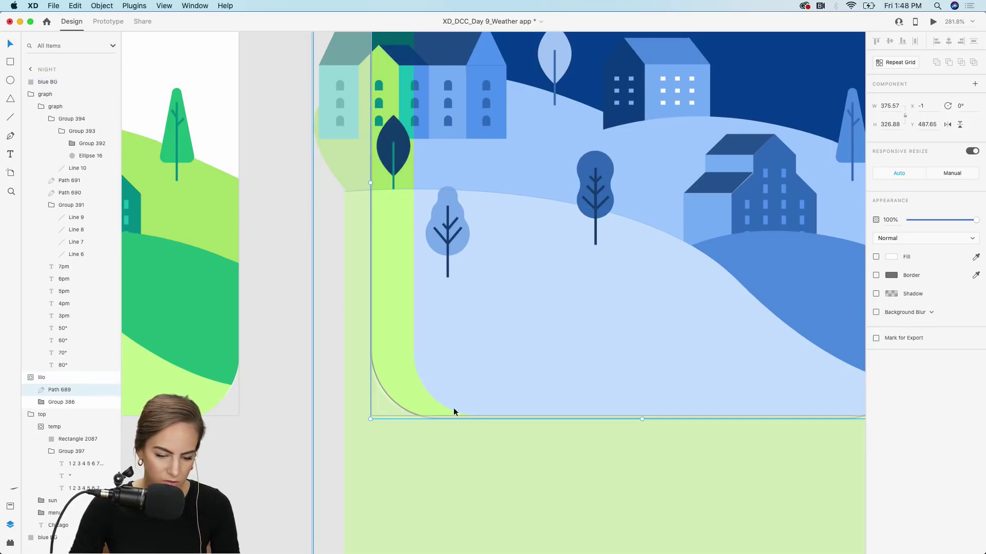
# - Shift the Hue overlay further and move the illustration to X 22 to inspect the rounded lower corner, and restore the illustration's position
pyautogui.click(475, 380)
pyautogui.moveTo(475, 380); pyautogui.dragTo(511, 381)
pyautogui.click(405, 377)
pyautogui.moveTo(405, 376); pyautogui.dragTo(438, 377)
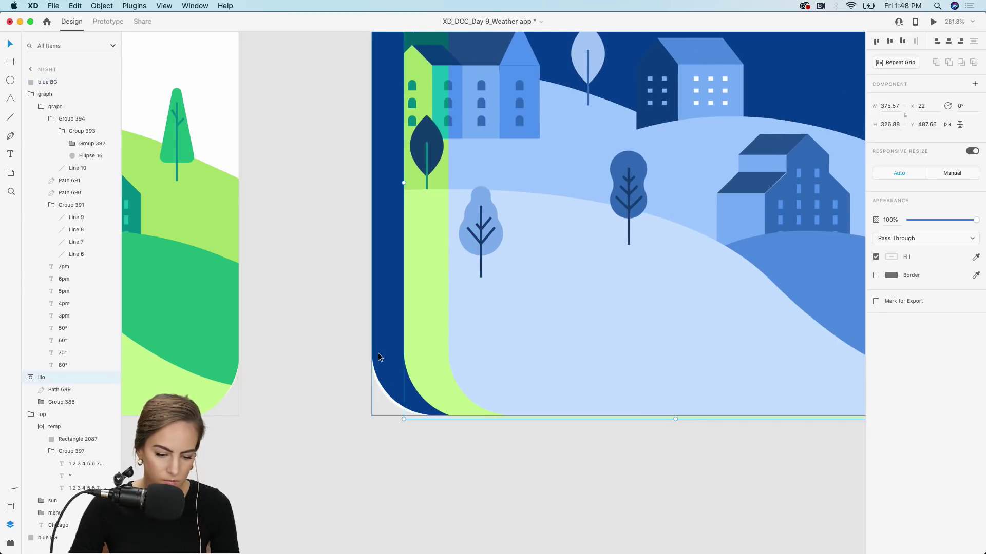
pyautogui.moveTo(378, 353)
pyautogui.mouseDown()
pyautogui.moveTo(434, 353)
pyautogui.moveTo(374, 344)
pyautogui.moveTo(387, 343)
pyautogui.moveTo(381, 337)
pyautogui.mouseUp()
pyautogui.click(381, 353)
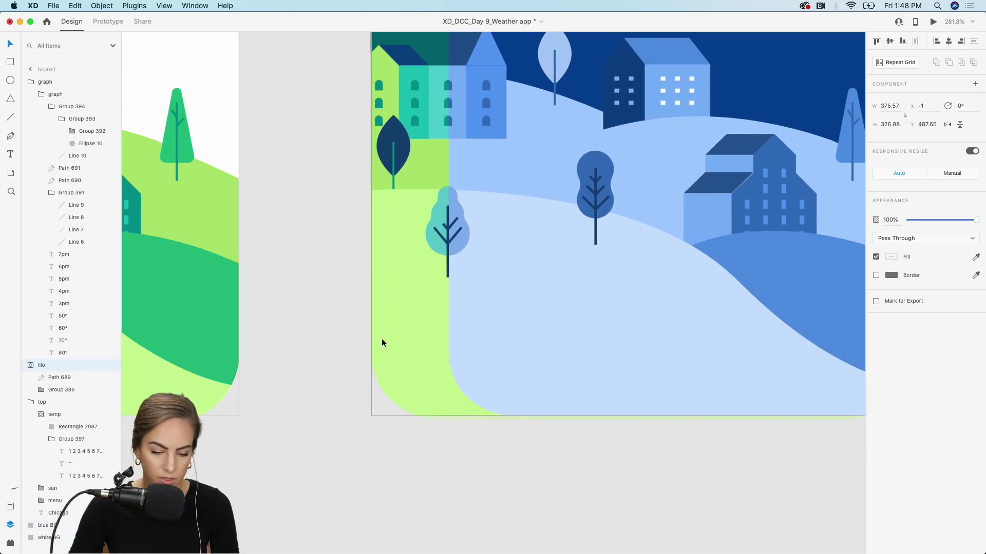
# - Paste the Hue overlay back onto the Night artboard and align it at X 0, Y 0
pyautogui.press('super+v')
pyautogui.press('Left')
pyautogui.press('Left')
pyautogui.press('Left')
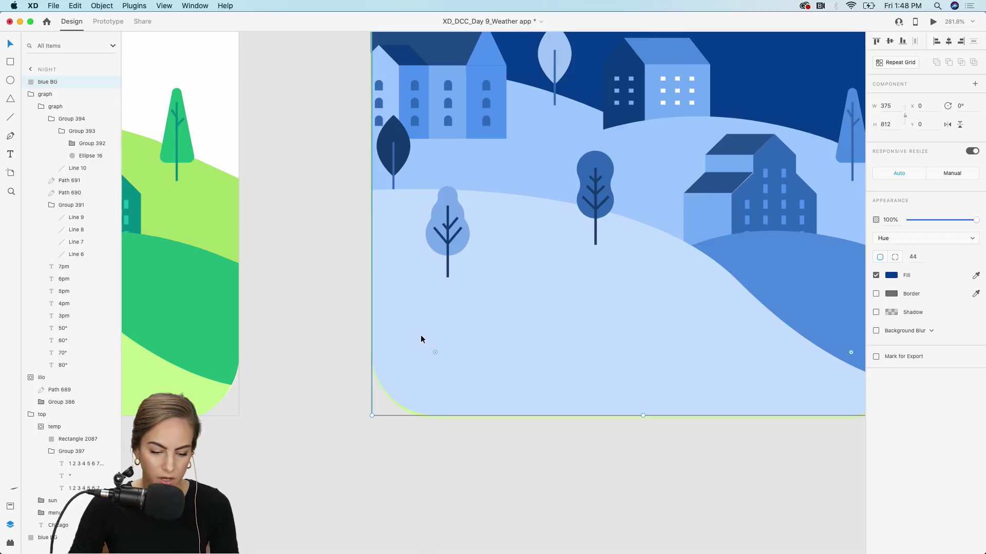
# - Deselect everything and save the weather app document
pyautogui.scroll(-5, 420, 337)
pyautogui.scroll(-3, 420, 341)
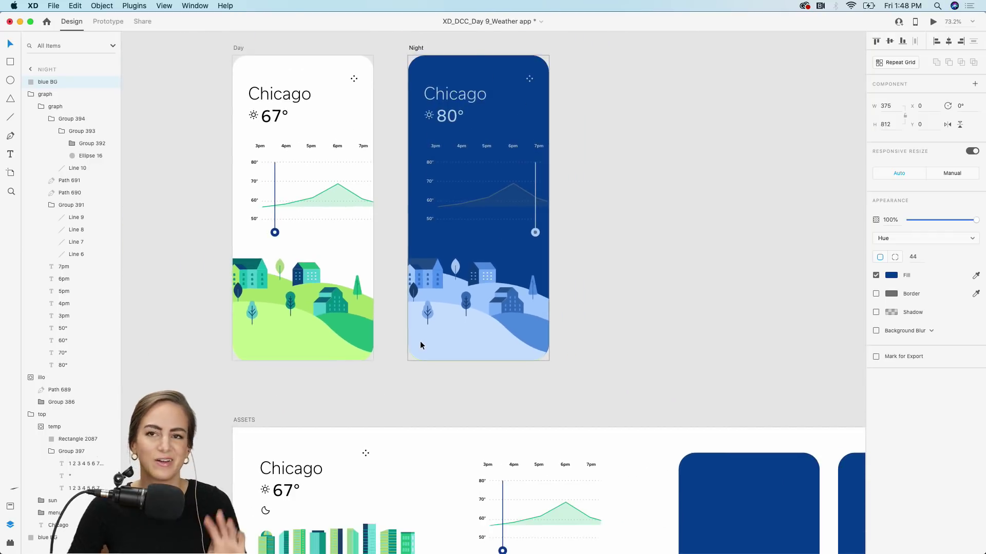
pyautogui.click(381, 389)
pyautogui.hscroll(-3, 380, 388)
pyautogui.scroll(2, 381, 388)
pyautogui.hscroll(-3, 381, 393)
pyautogui.scroll(2, 381, 393)
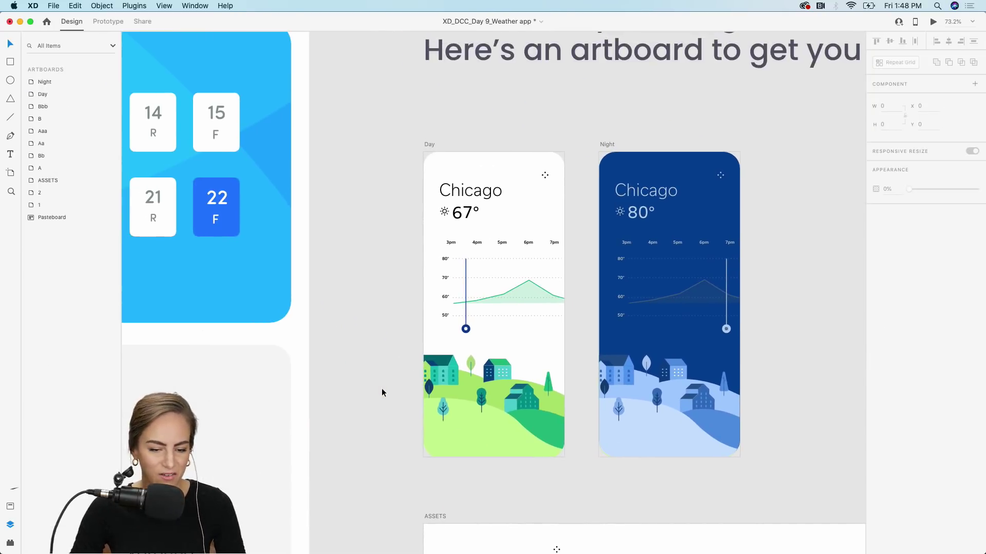
pyautogui.press('super+s')
# - Open the prototype preview in an enlarged window and record a video of the time slider being operated
pyautogui.hscroll(2, 325, 333)
pyautogui.scroll(-1, 325, 333)
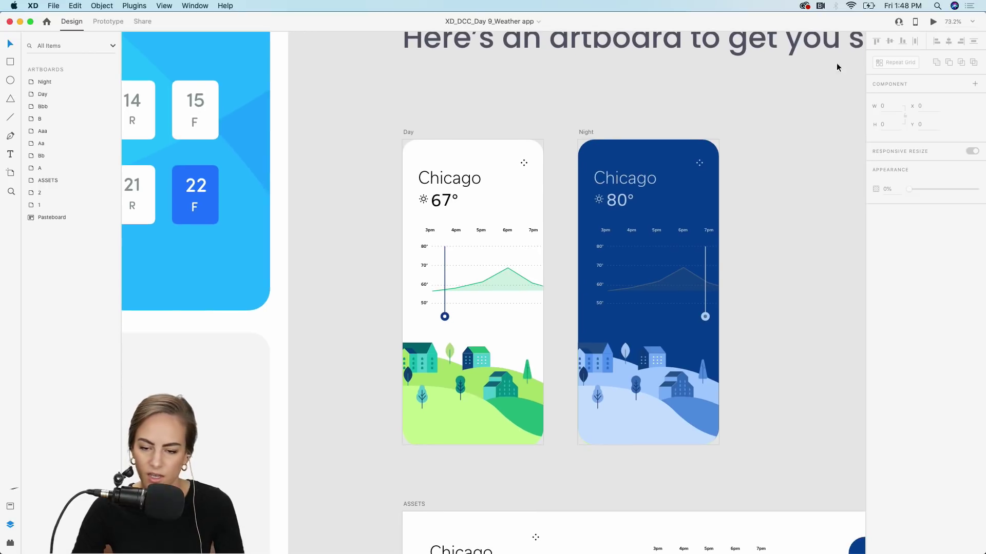
pyautogui.click(933, 23)
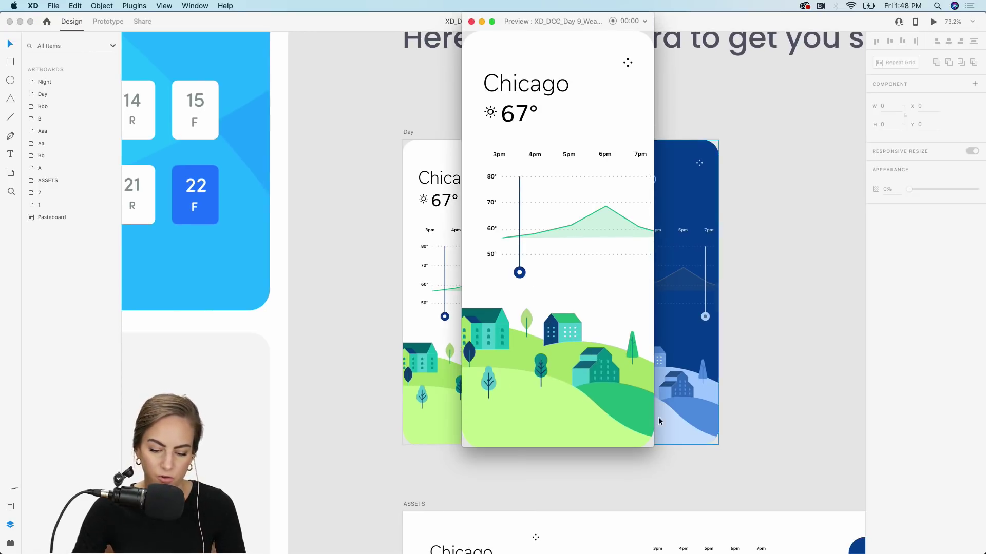
pyautogui.moveTo(653, 465); pyautogui.dragTo(711, 491)
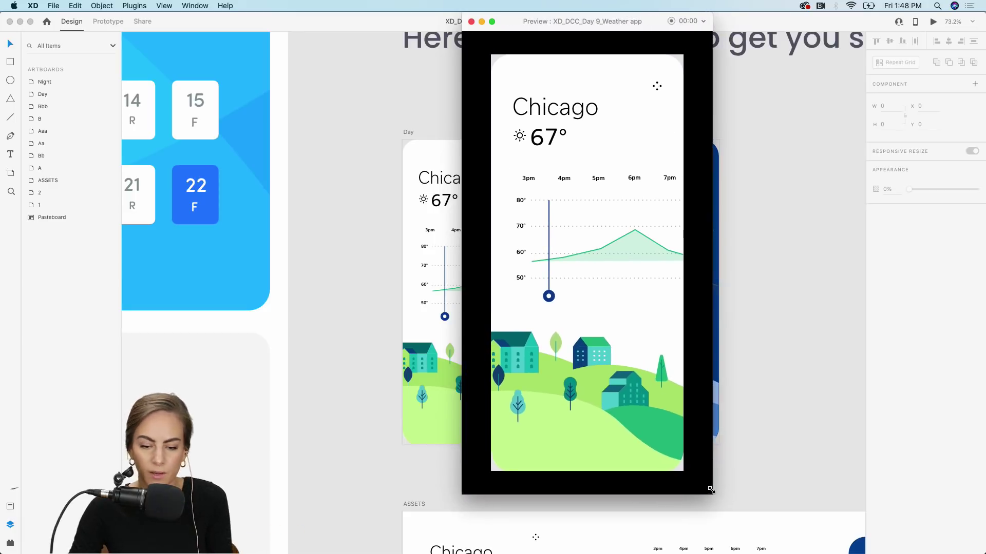
pyautogui.moveTo(593, 23); pyautogui.dragTo(553, 23)
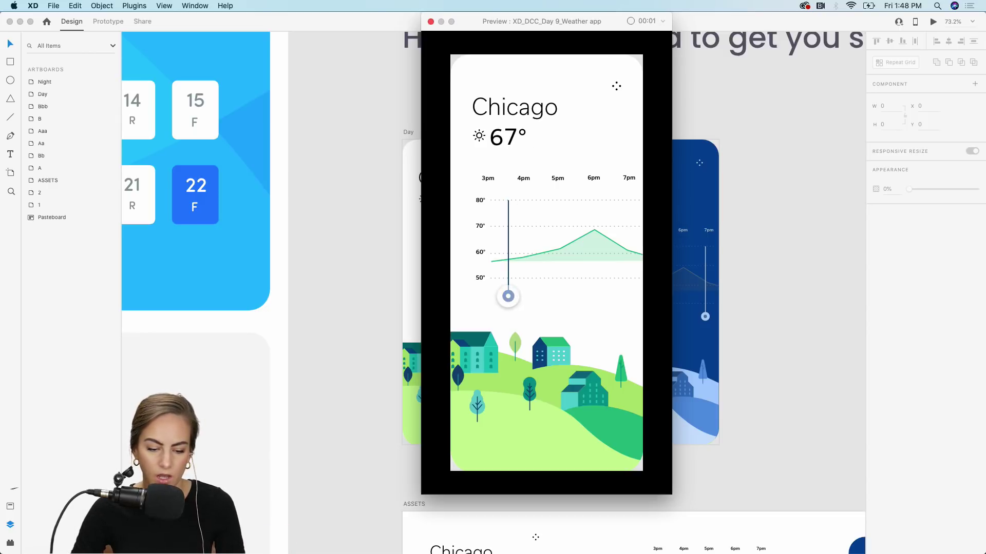
pyautogui.moveTo(507, 305); pyautogui.dragTo(460, 293)
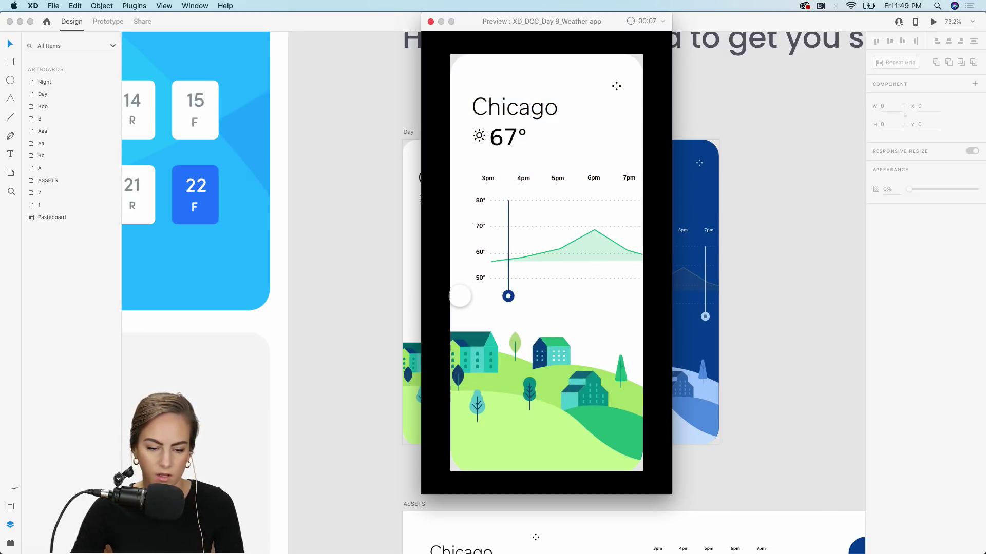
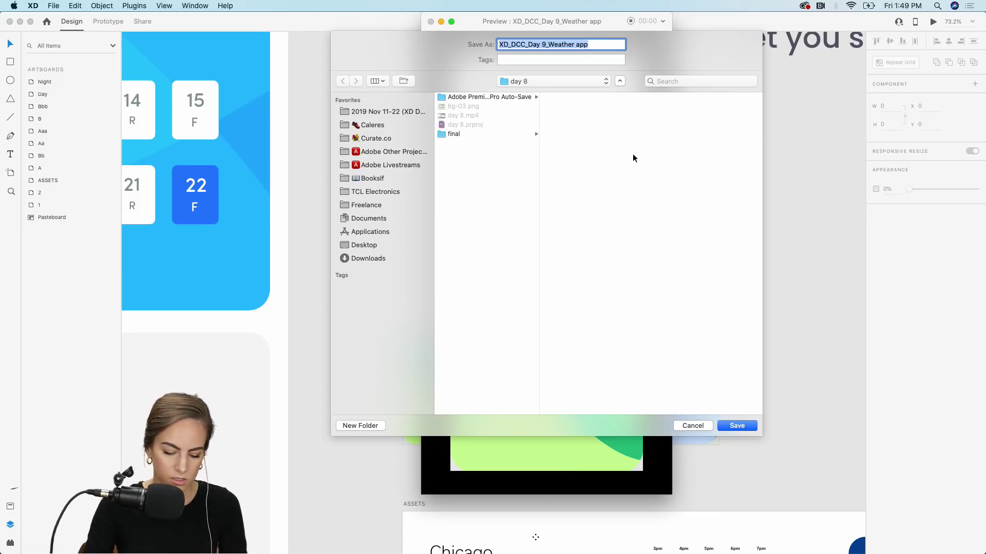
# - Save the preview recording as WEATHER APP DAY 9 in the day 8 folder and close the preview
pyautogui.write('WEATHER APP DAY 9')
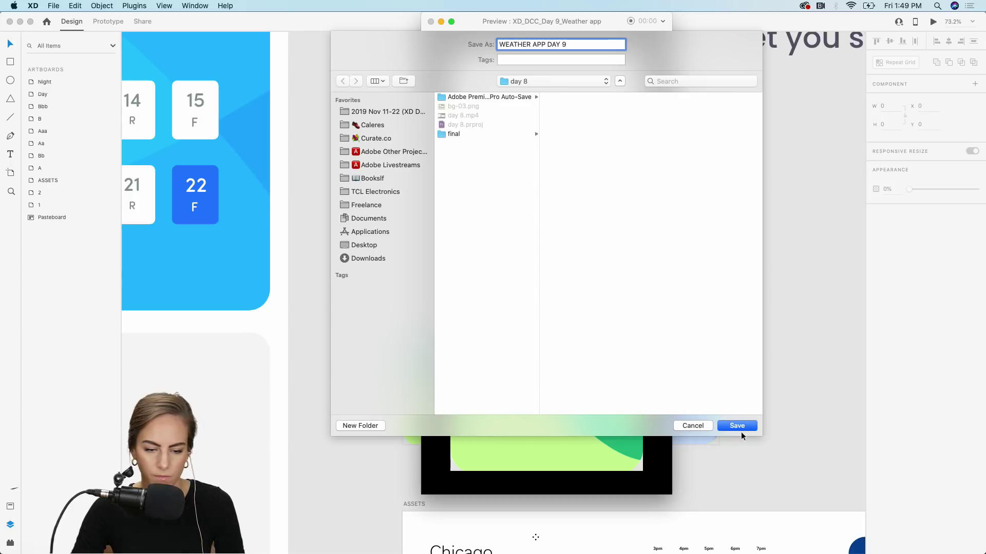
pyautogui.click(741, 429)
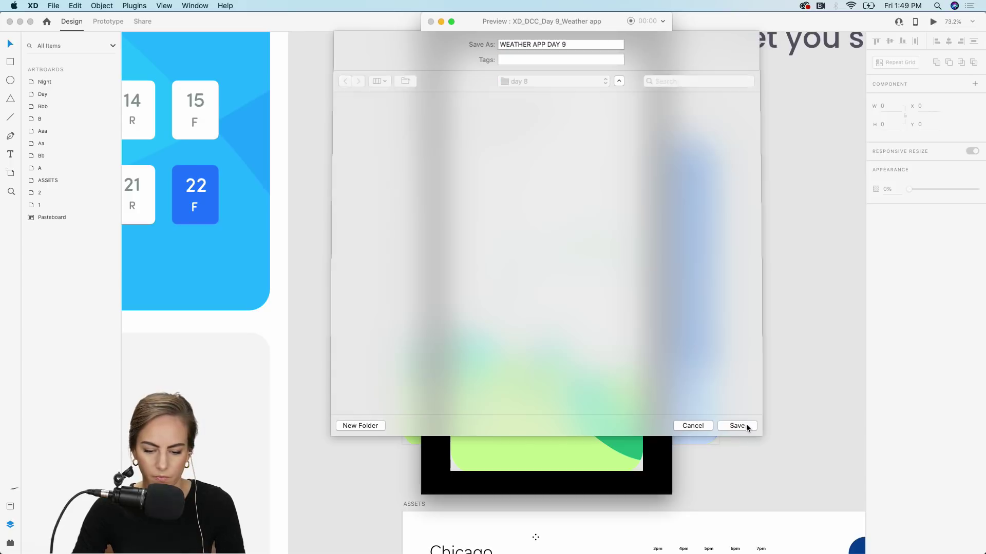
pyautogui.click(431, 22)
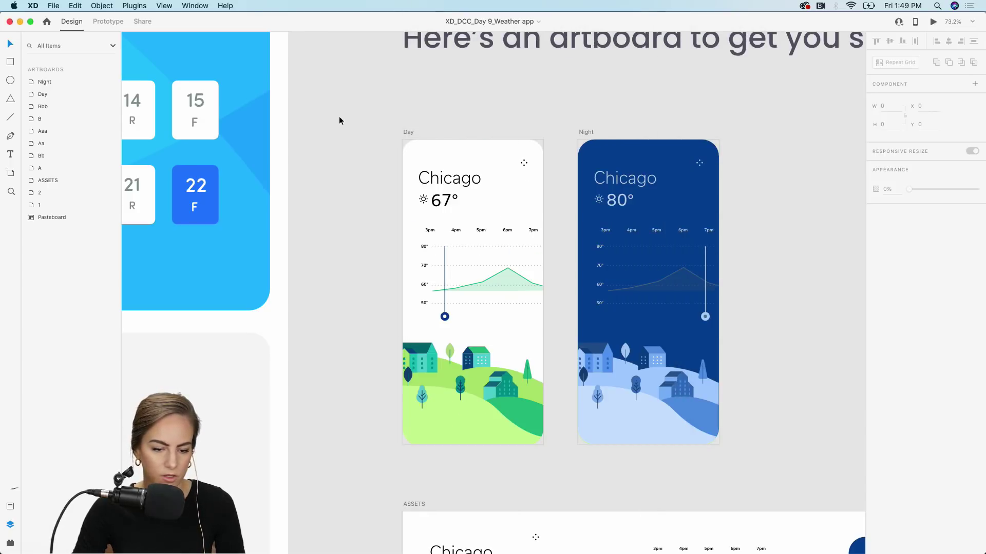
# - Select the Day and Night artboards together and look through the available export options
pyautogui.moveTo(370, 103); pyautogui.dragTo(784, 477)
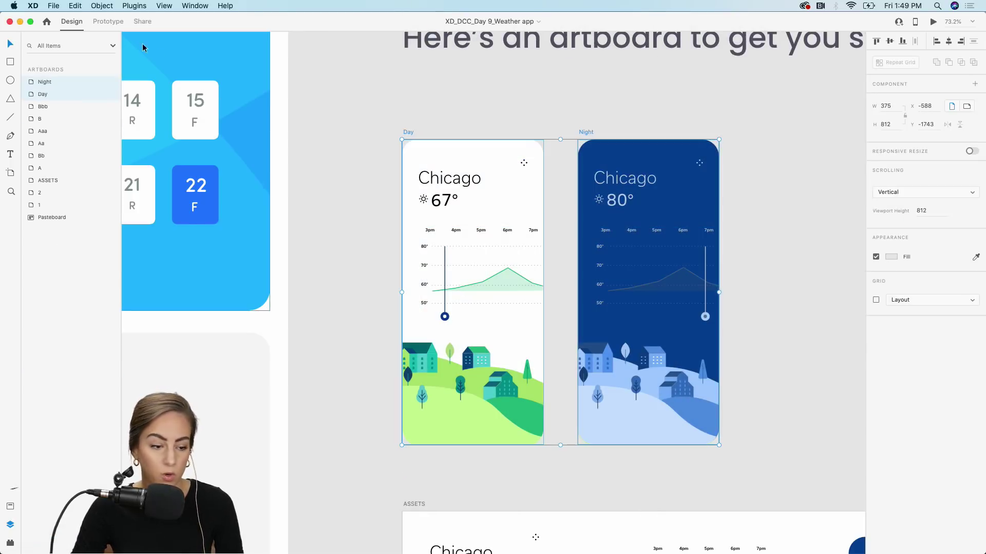
pyautogui.click(54, 5)
pyautogui.moveTo(117, 147)
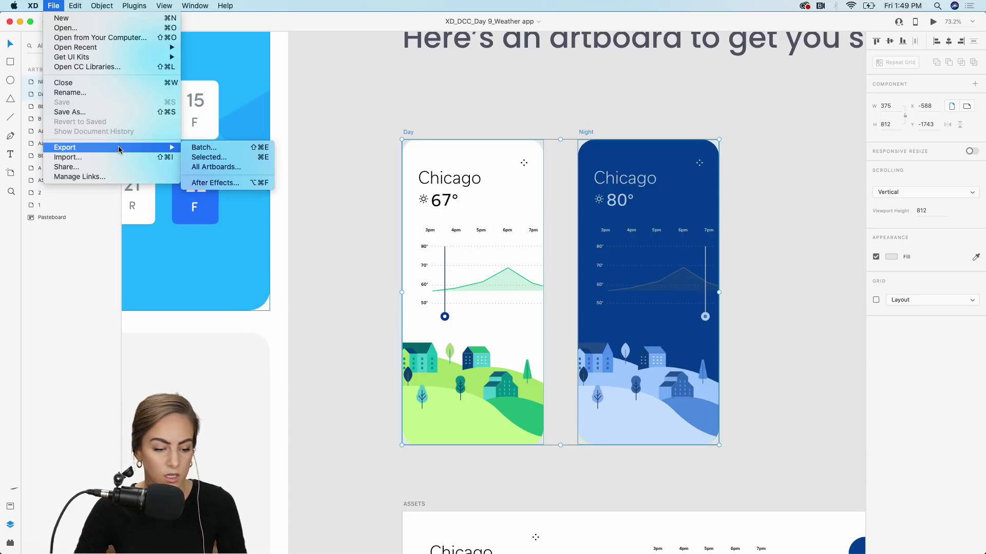
pyautogui.click(349, 121)
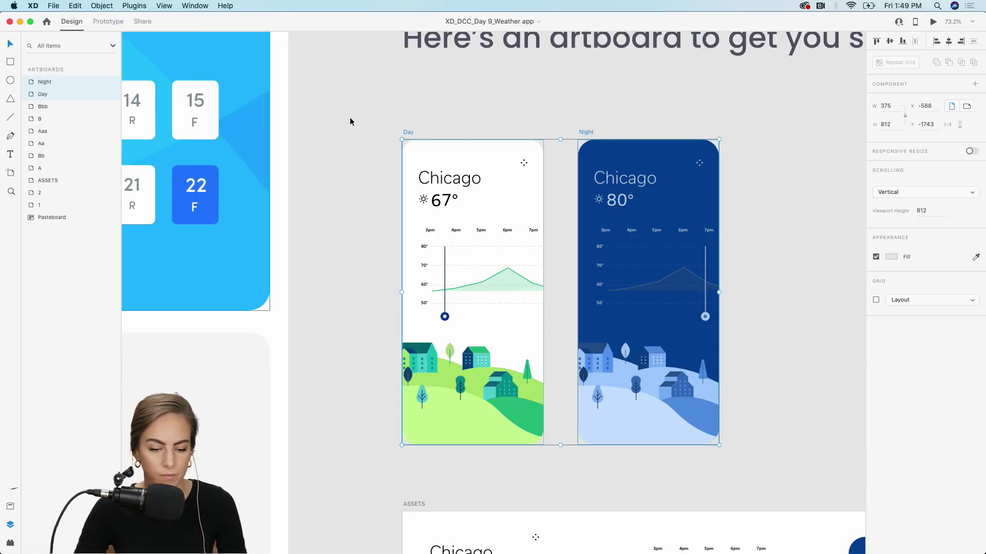
pyautogui.scroll(-3, 350, 122)
pyautogui.scroll(-5, 464, 256)
pyautogui.click(651, 206)
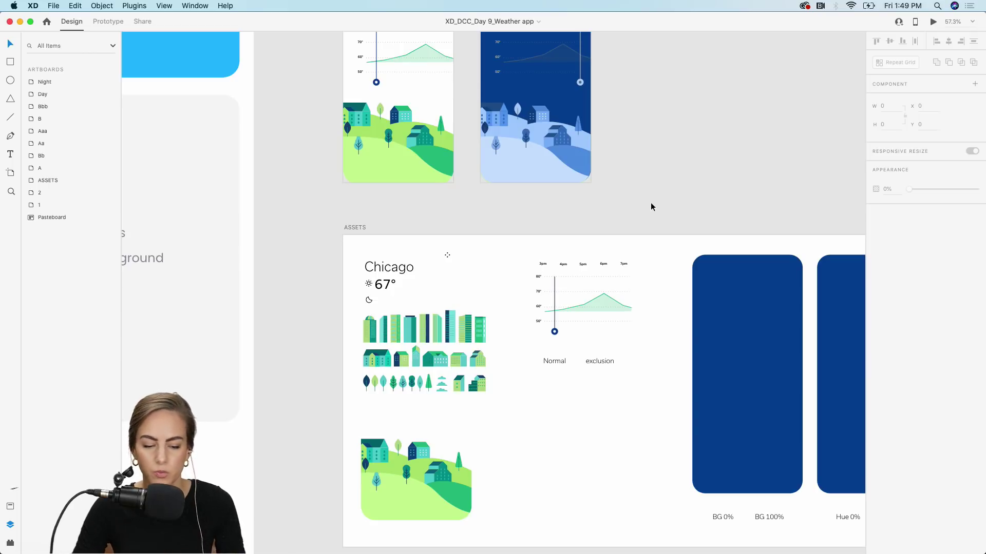
pyautogui.scroll(5, 618, 220)
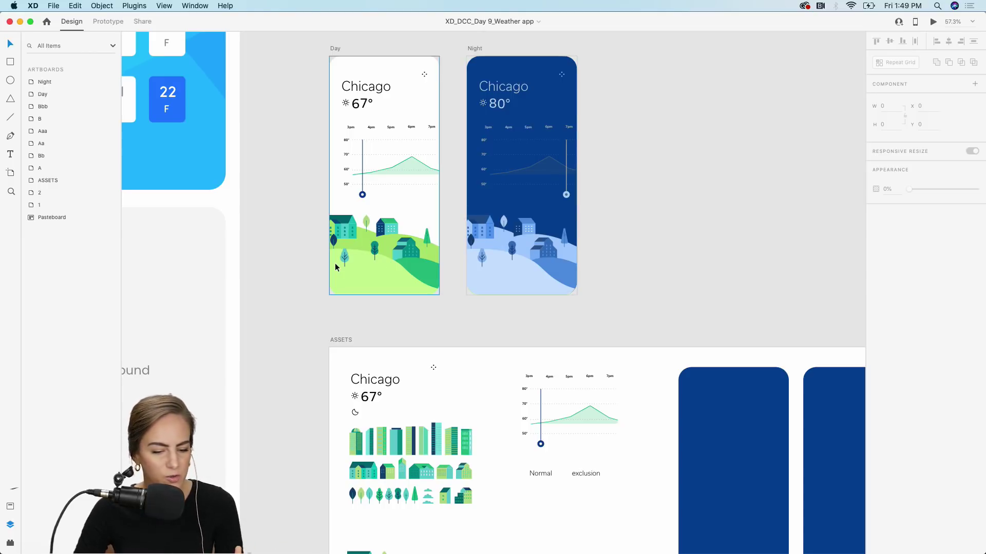
# - Shift the blue background on the Night artboard aside, check its blend mode options, undo the move and deselect
pyautogui.scroll(5, 335, 267)
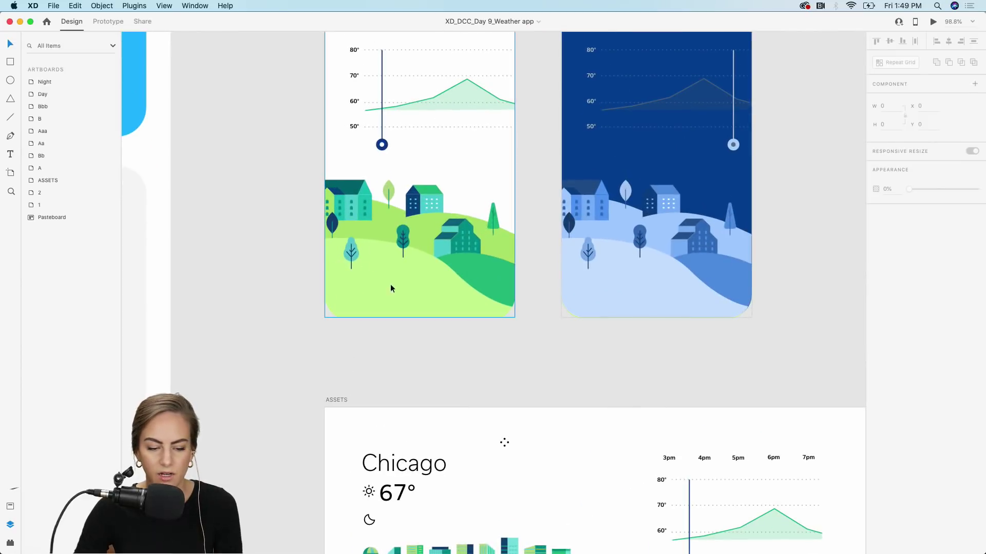
pyautogui.scroll(3, 411, 277)
pyautogui.hscroll(4, 411, 277)
pyautogui.moveTo(509, 242); pyautogui.dragTo(559, 239)
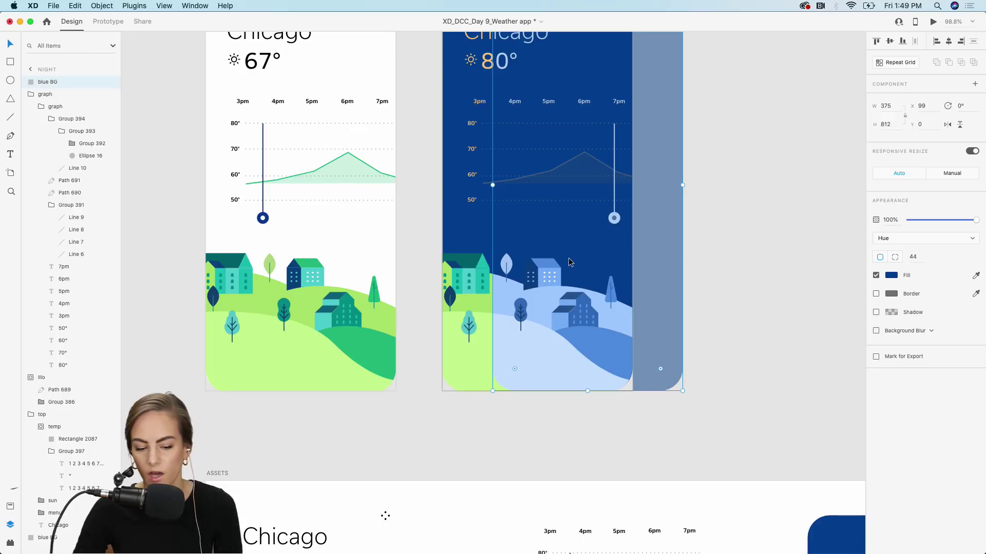
pyautogui.click(883, 238)
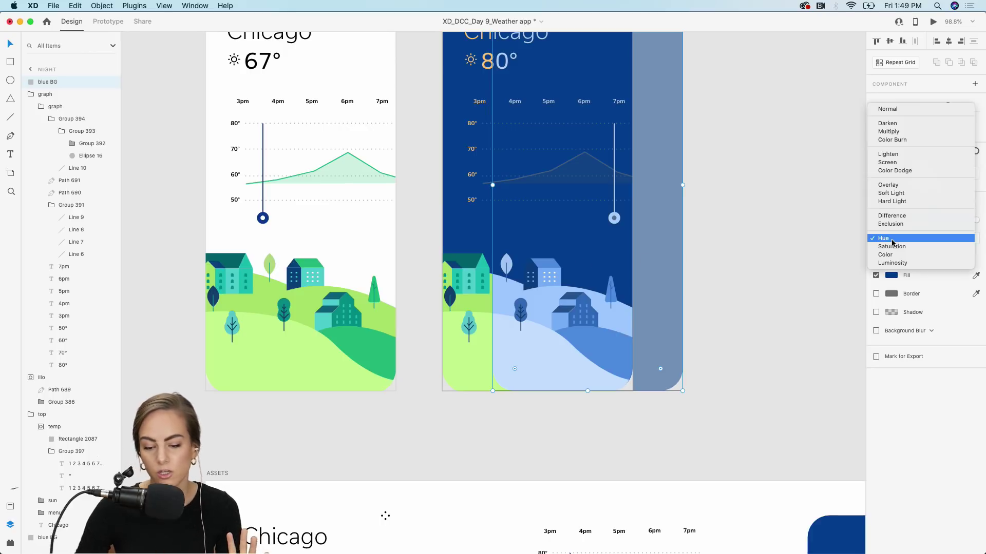
pyautogui.click(816, 237)
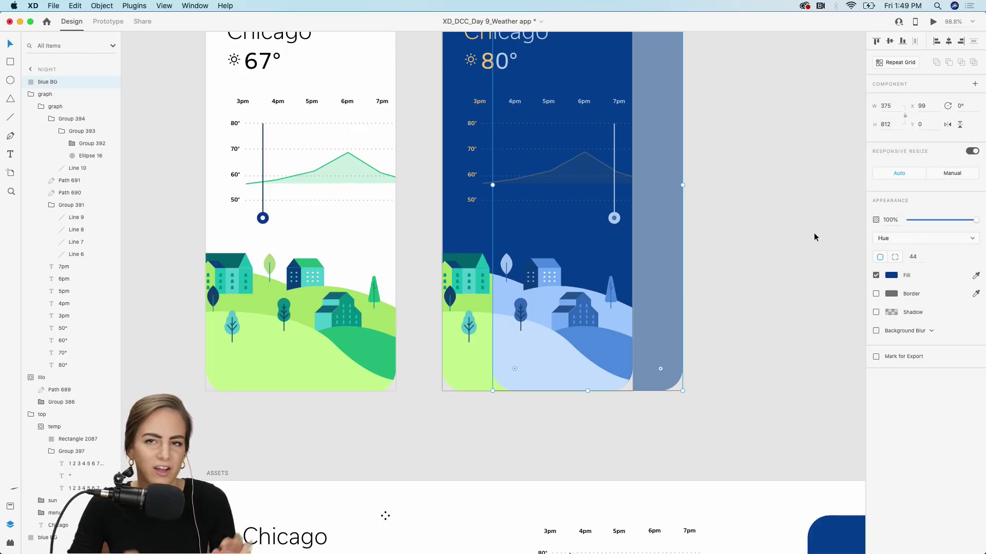
pyautogui.press('super+z')
pyautogui.scroll(-5, 814, 236)
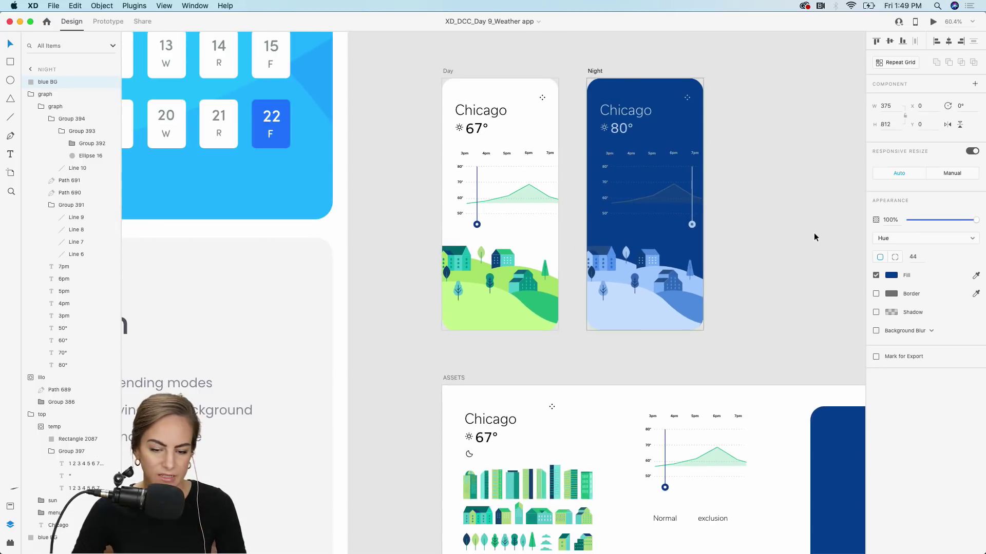
pyautogui.click(814, 237)
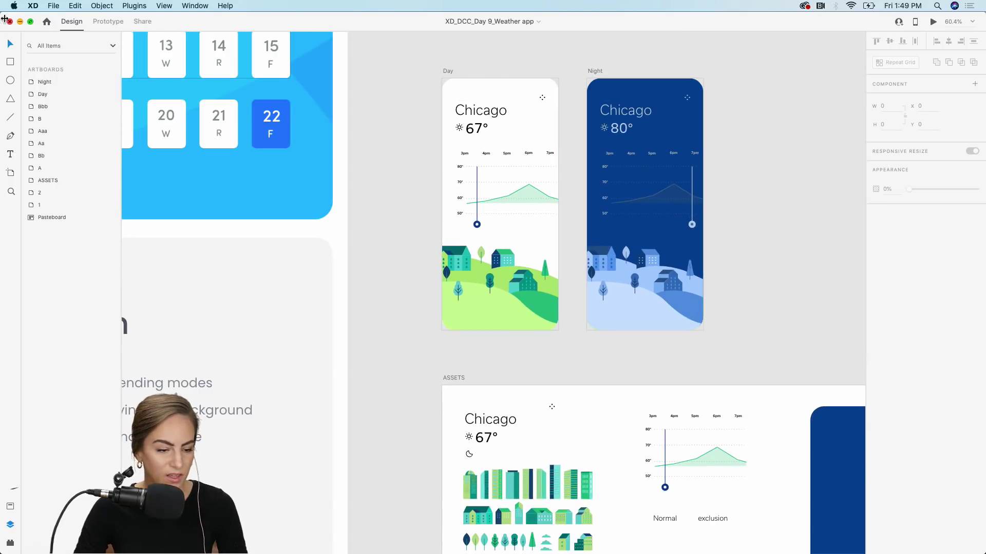
# - Minimize the design window, switch to Chrome and open Behance's XD Daily Creative Challenge page in a new tab
pyautogui.click(21, 21)
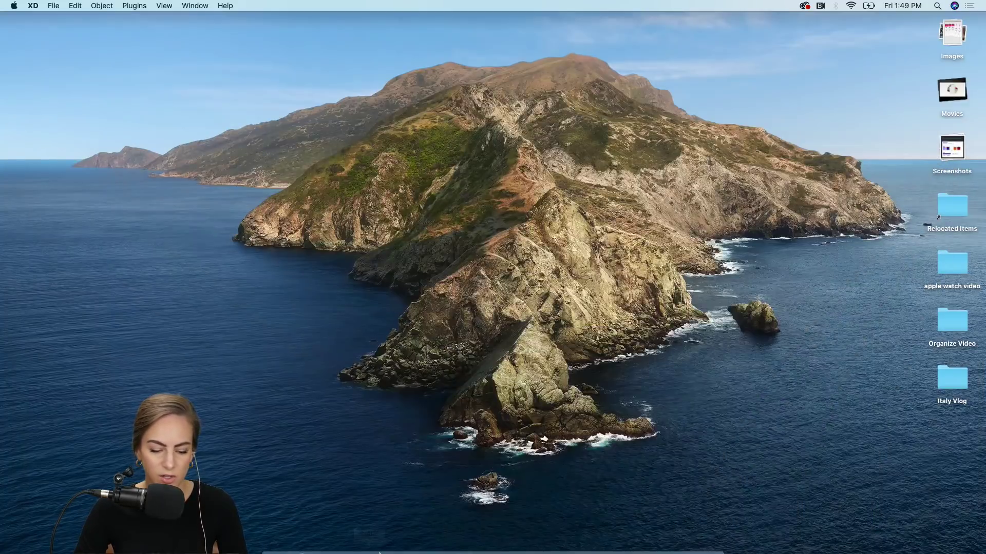
pyautogui.click(515, 551)
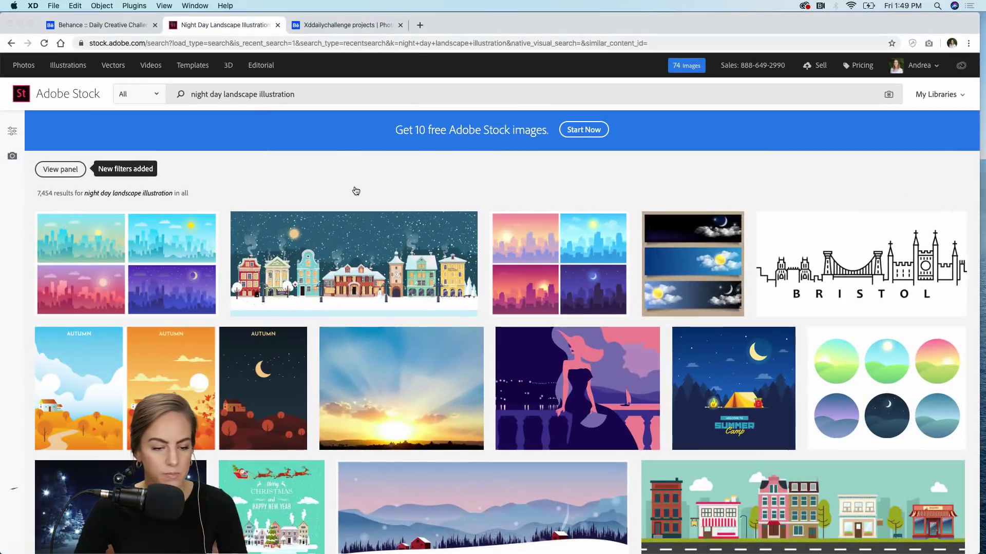
pyautogui.click(311, 26)
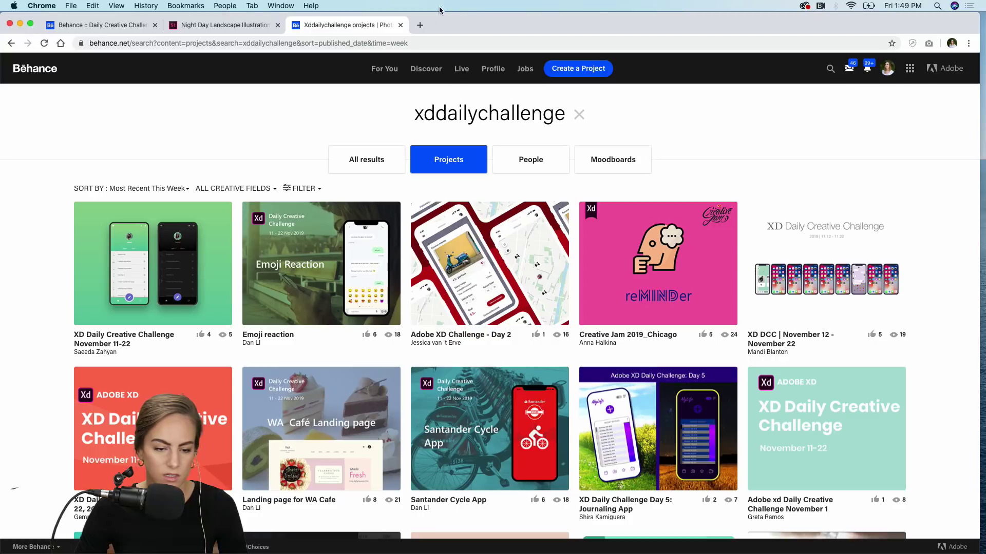
pyautogui.click(420, 26)
pyautogui.write('be')
pyautogui.press('Return')
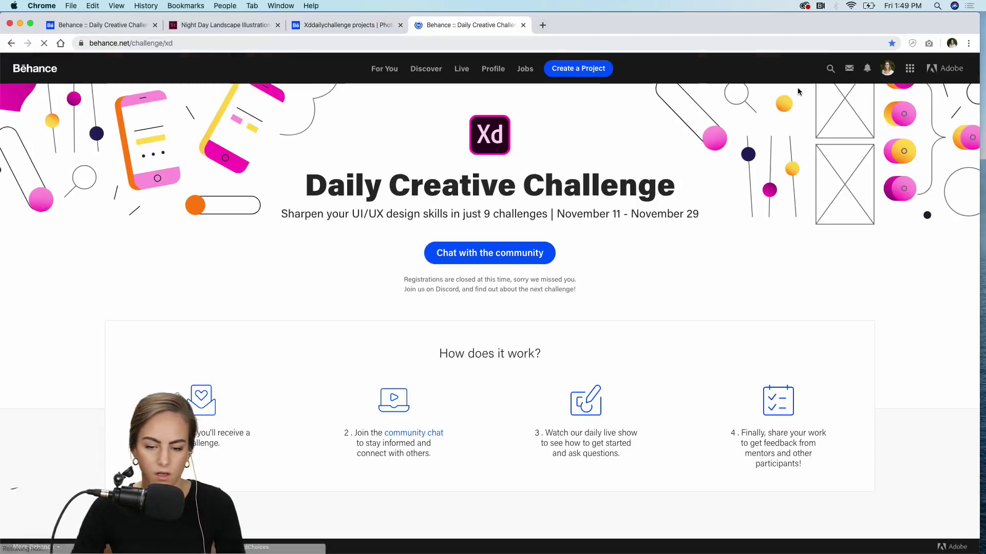
# - Open the November 11-22 XD Daily Creative Challenge project from the own Behance profile for editing and go to its final challenge section
pyautogui.click(887, 68)
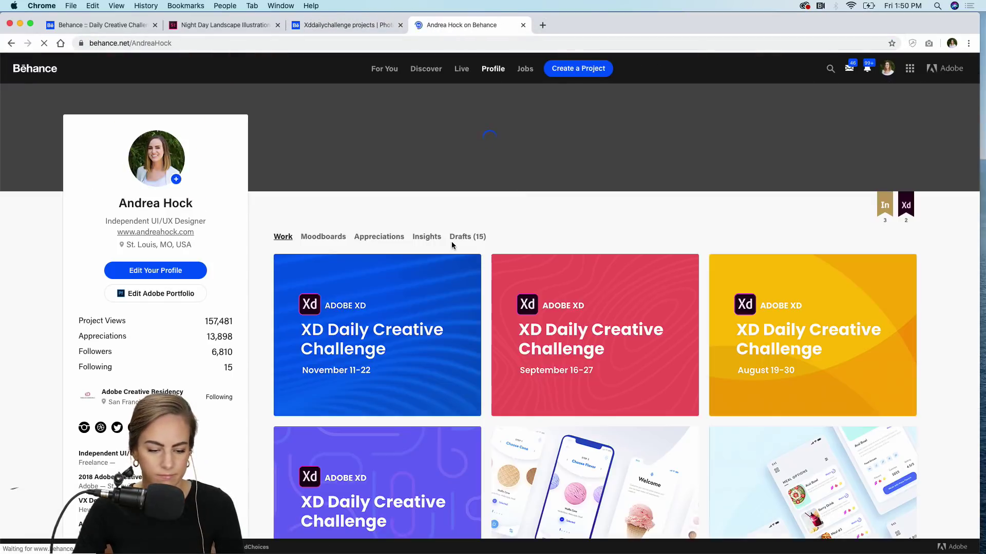
pyautogui.click(297, 270)
pyautogui.click(293, 294)
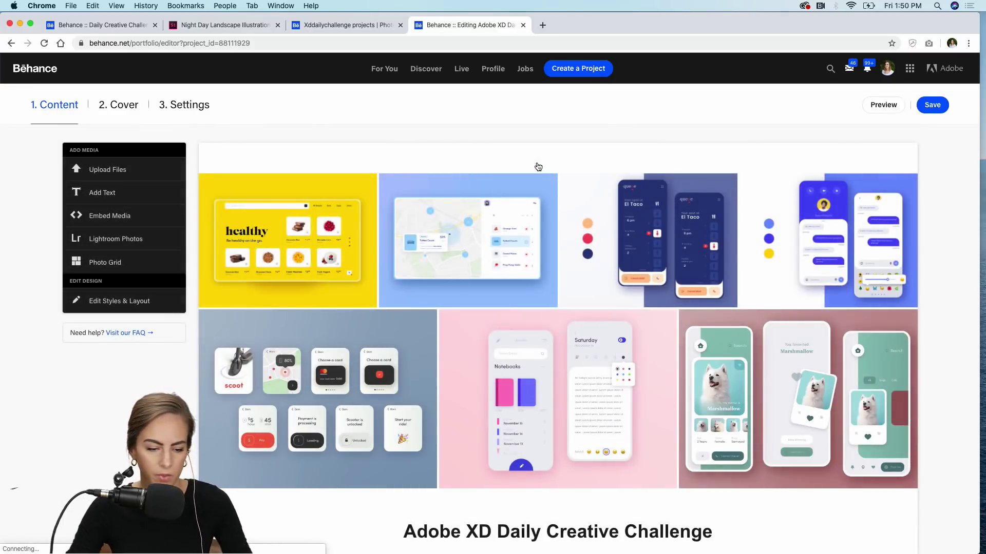
pyautogui.scroll(-10, 504, 262)
pyautogui.scroll(-20, 503, 263)
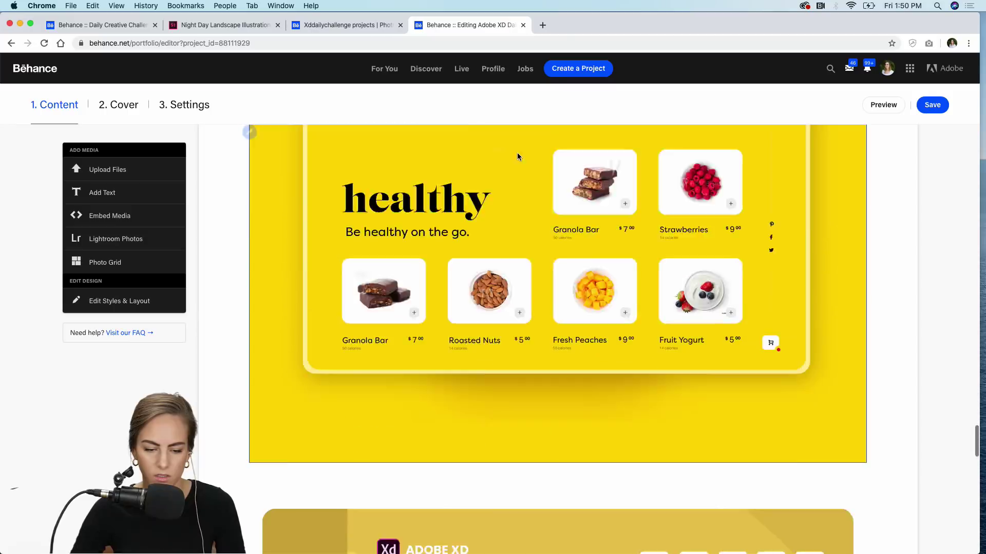
pyautogui.scroll(-3, 490, 312)
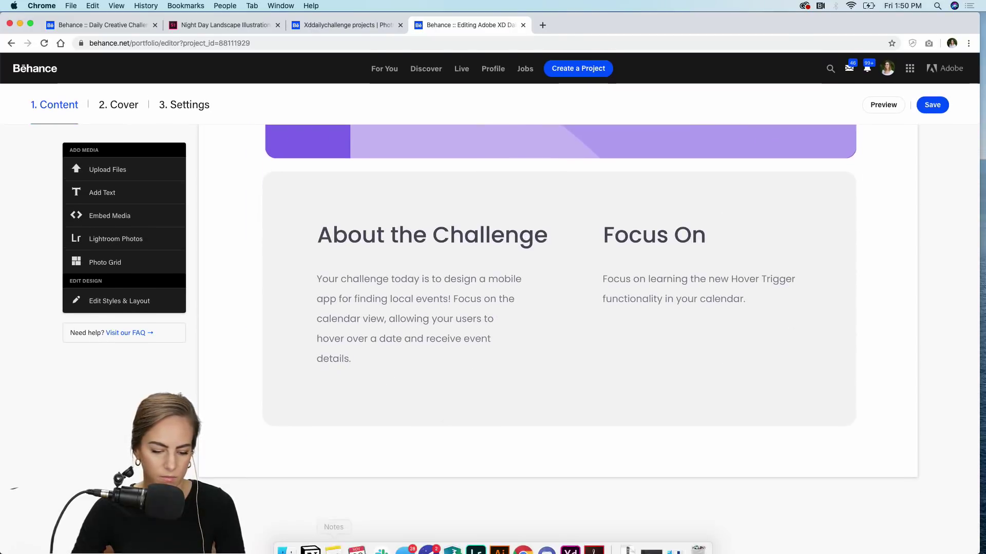
# - Browse the 2019 Nov 11-22 (XD DCC) folder in Finder through Starter Files, Completed and day 2 designs, and close the window
pyautogui.click(286, 546)
pyautogui.moveTo(44, 114); pyautogui.dragTo(514, 109)
pyautogui.click(511, 147)
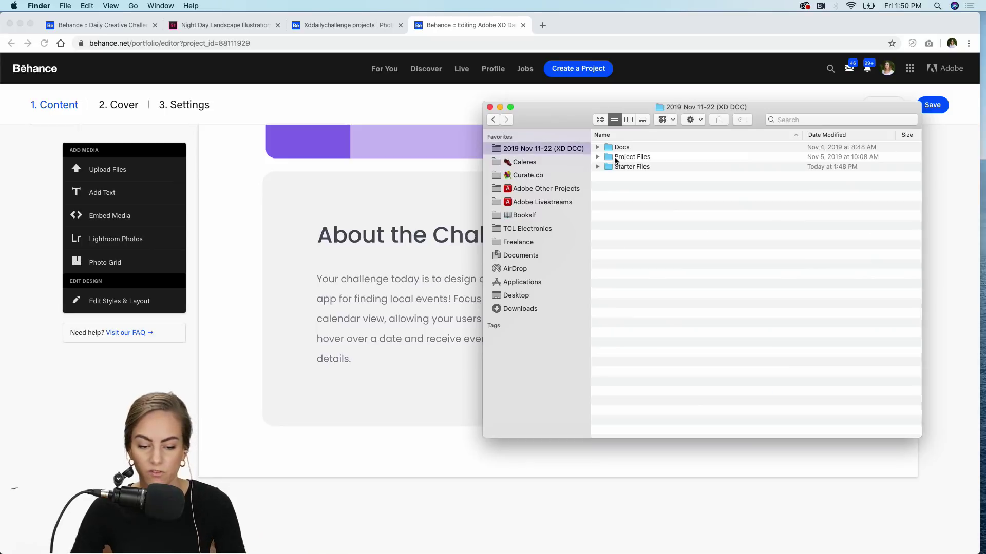
pyautogui.doubleClick(636, 167)
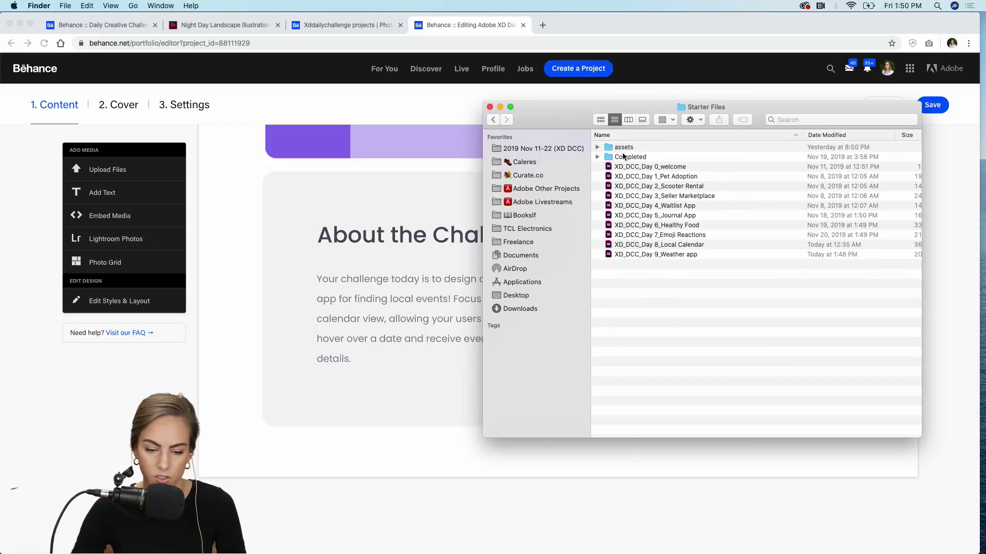
pyautogui.doubleClick(623, 157)
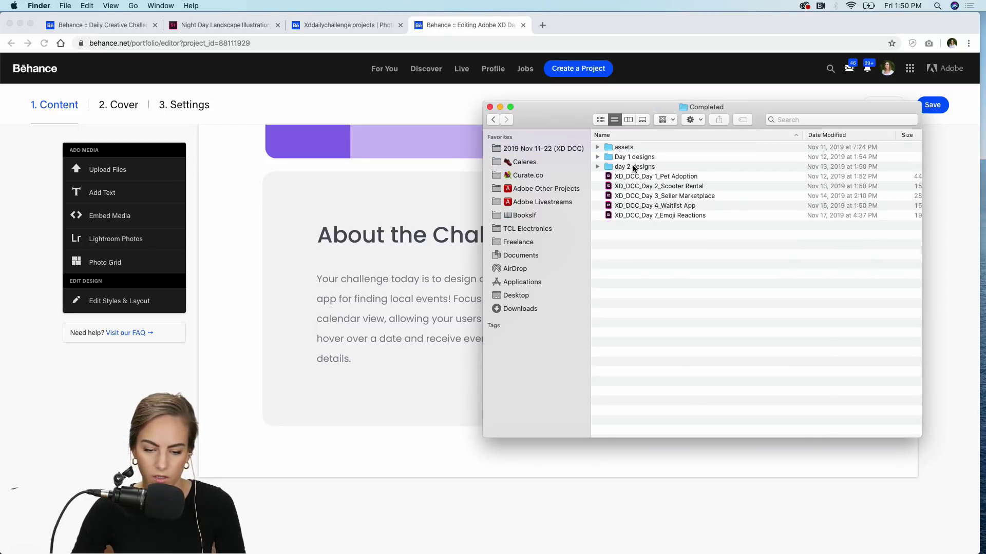
pyautogui.doubleClick(630, 165)
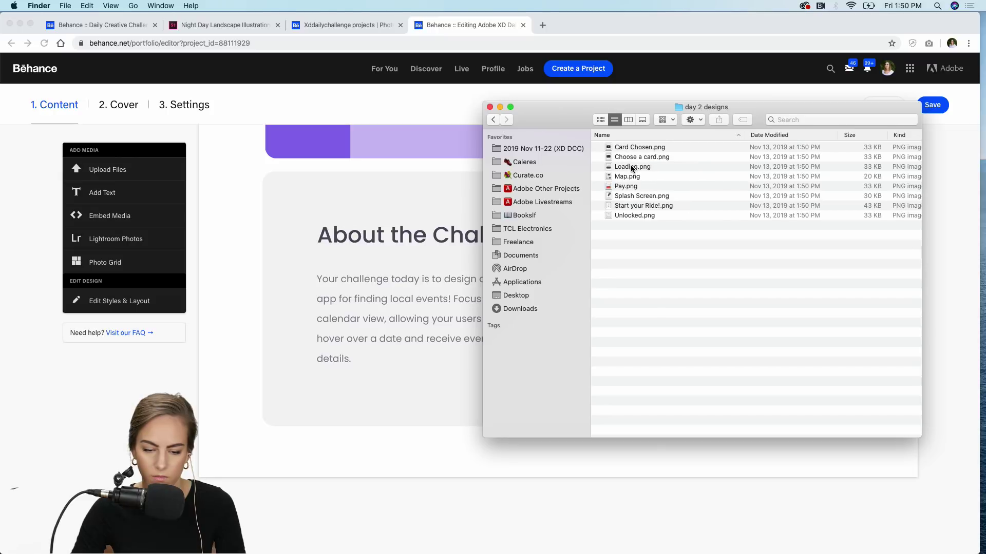
pyautogui.click(554, 148)
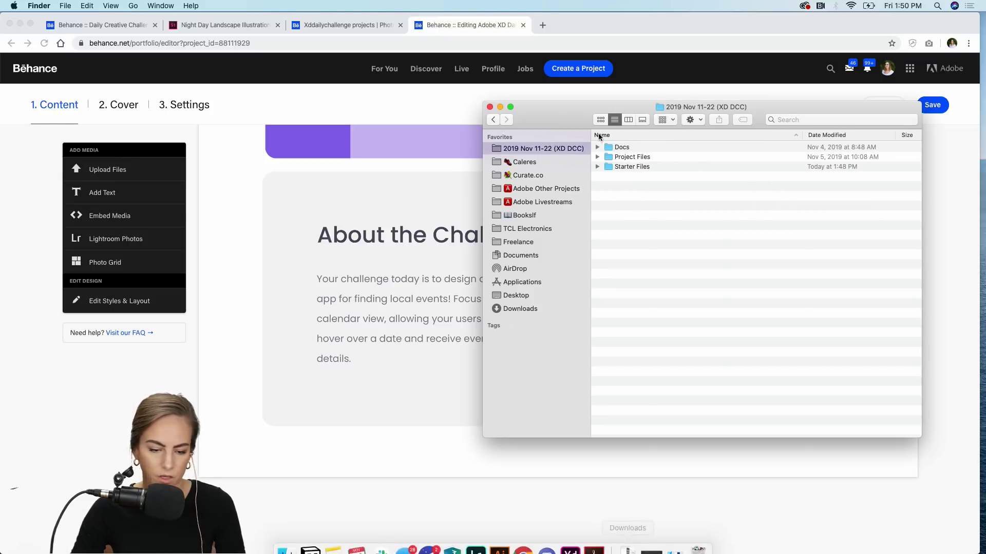
pyautogui.click(490, 106)
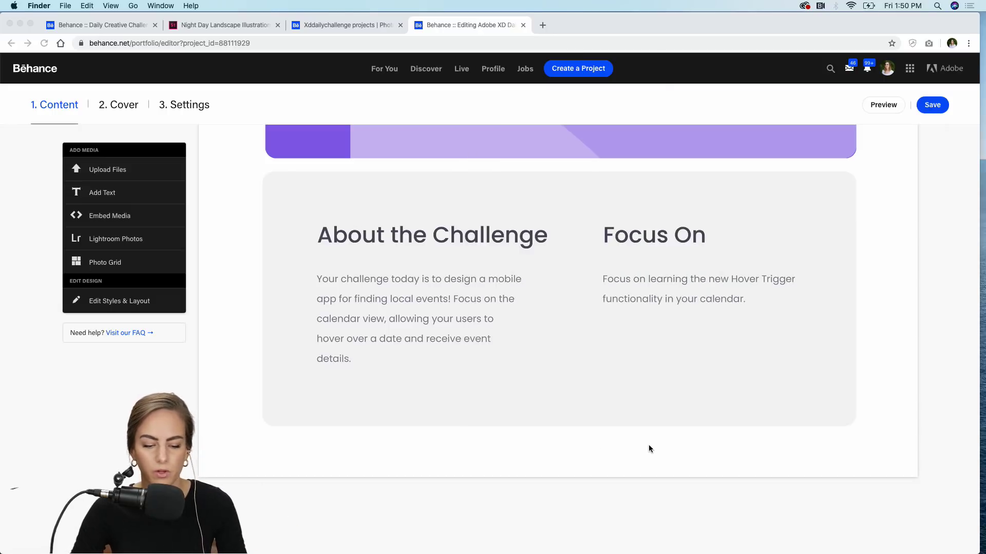
# - Review the project's discoverability keywords in its settings, save the settings and close the project editor
pyautogui.click(181, 106)
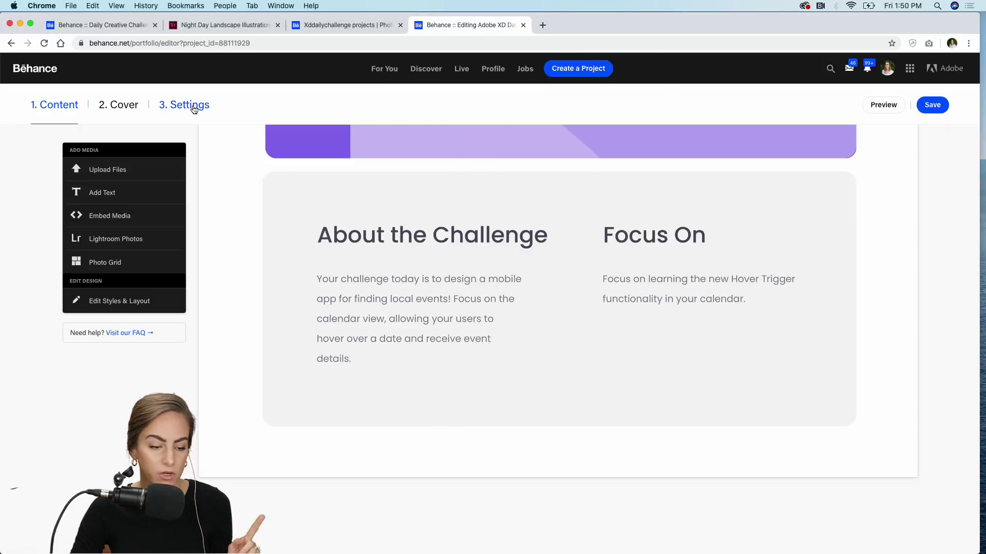
pyautogui.click(194, 108)
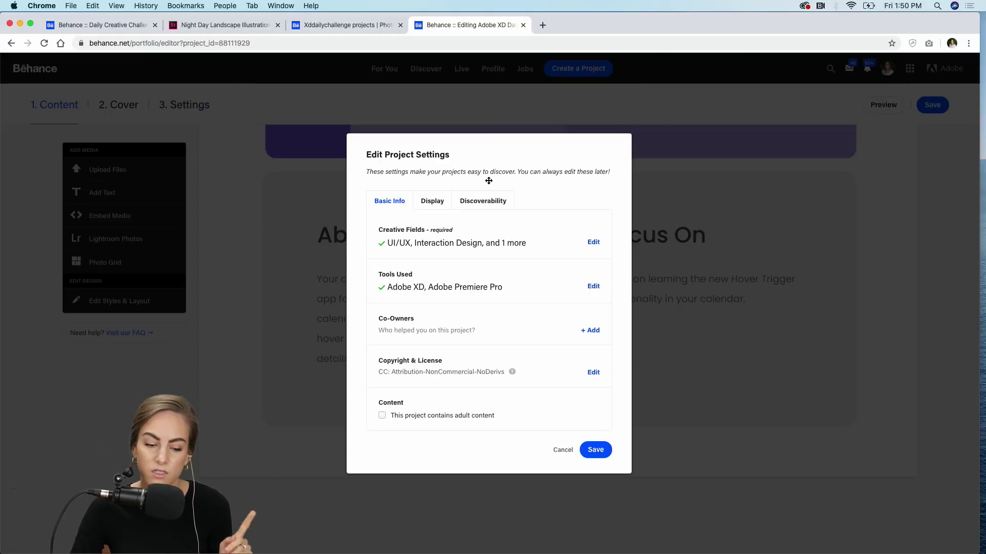
pyautogui.click(488, 208)
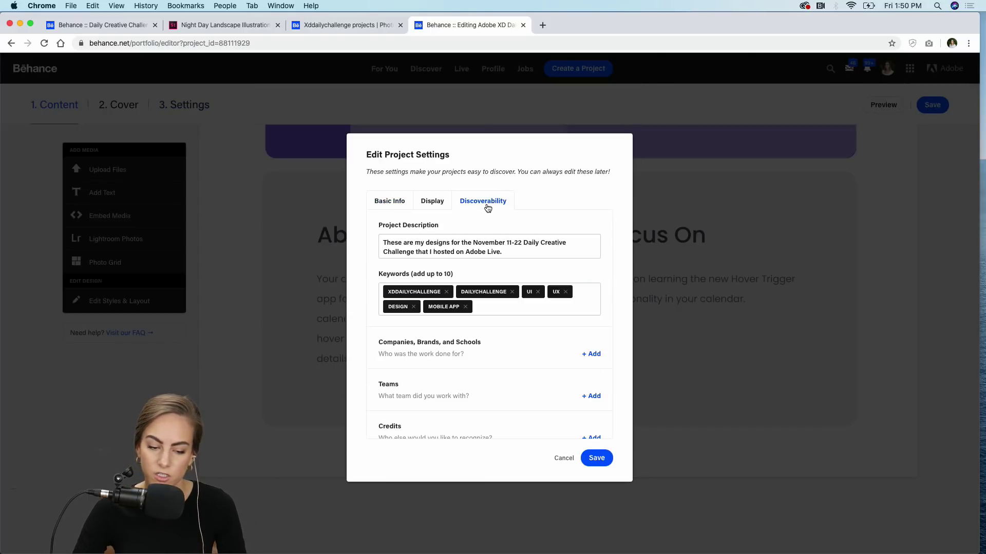
pyautogui.click(411, 293)
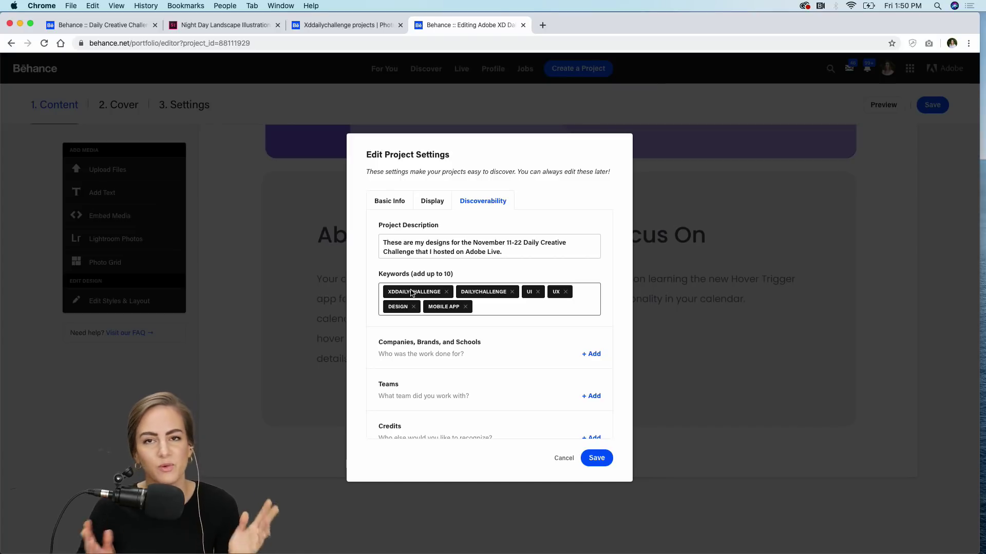
pyautogui.click(596, 459)
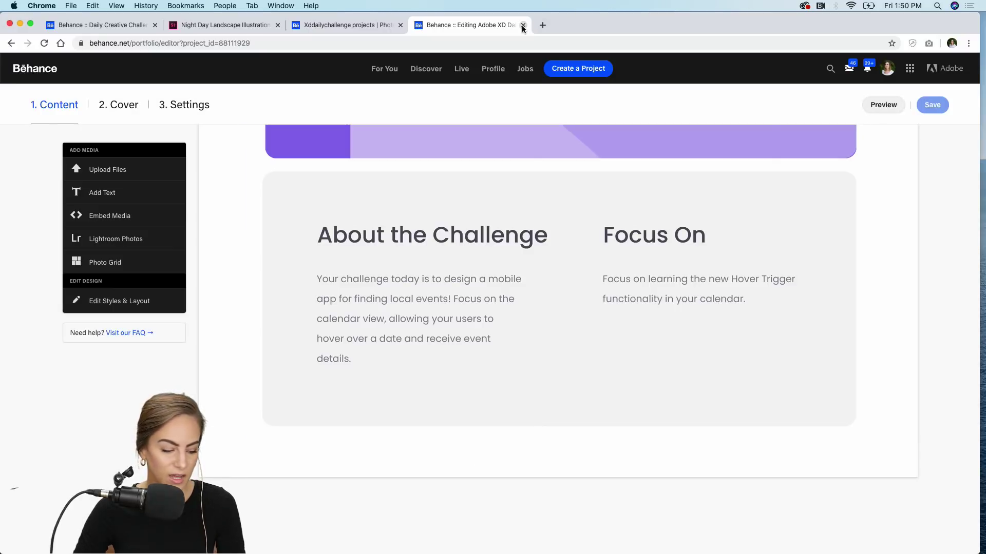
pyautogui.click(523, 26)
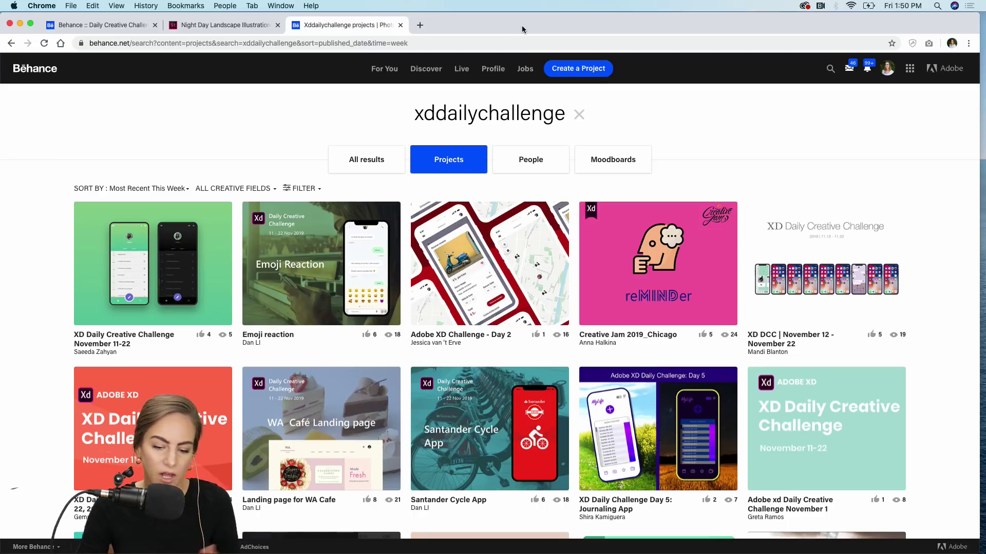
# - Switch to Discord and look through the posts in the current-challenge channel for shared project links
pyautogui.moveTo(553, 552)
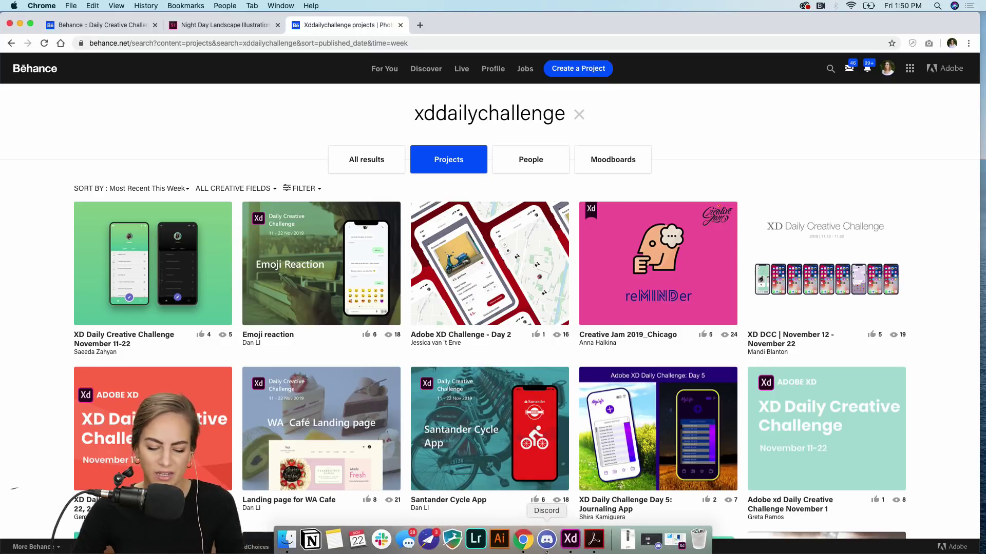
pyautogui.click(547, 540)
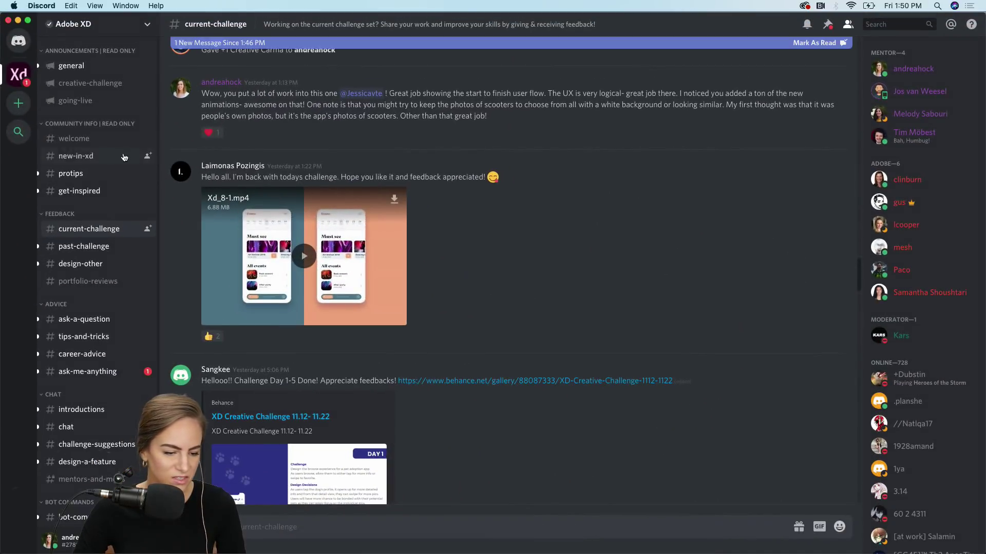
pyautogui.scroll(-10, 436, 252)
pyautogui.scroll(-10, 439, 253)
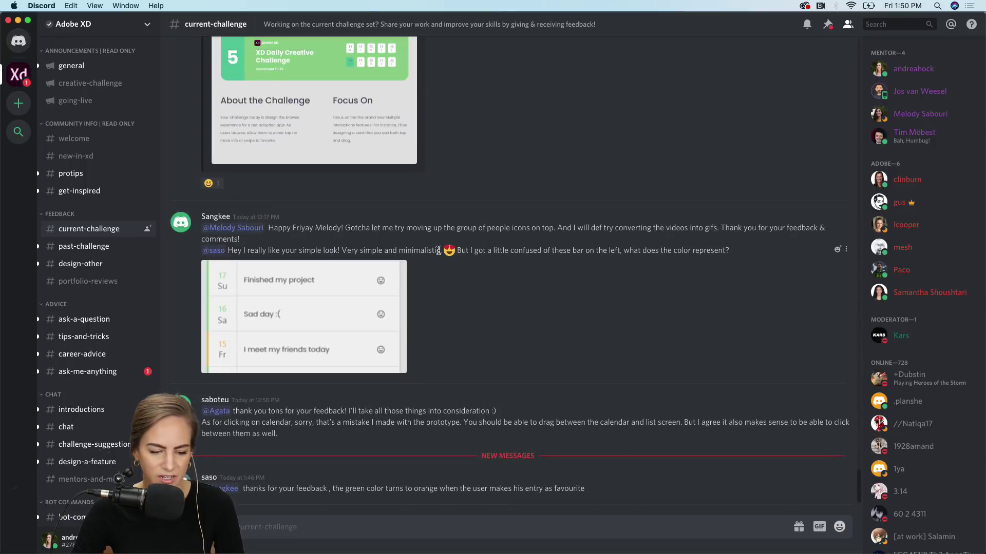
pyautogui.scroll(5, 382, 174)
pyautogui.scroll(2, 382, 174)
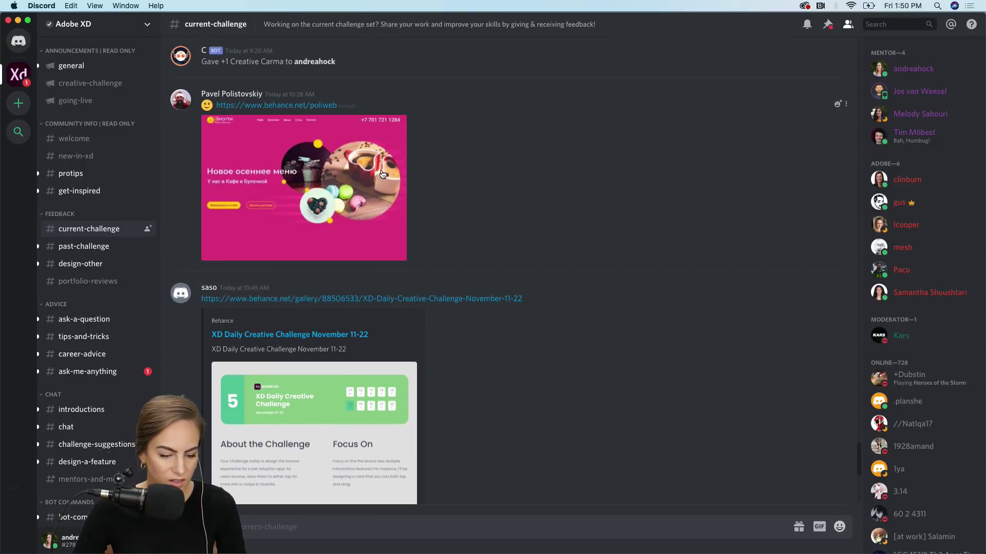
# - Open the linked XD Daily Creative Challenge November 11-22 project on Behance and examine its Day 5 brief and light and dark journaling screens
pyautogui.click(307, 333)
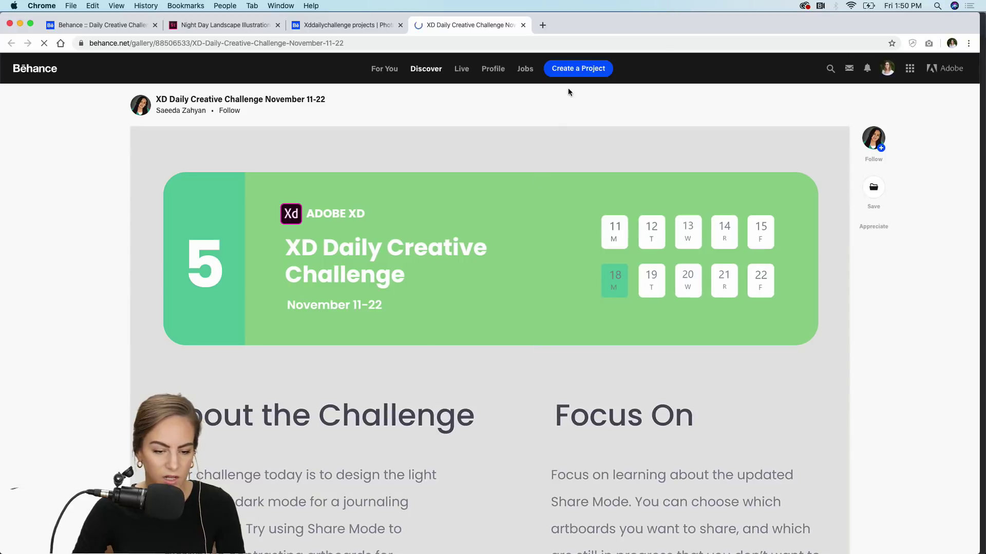
pyautogui.scroll(-10, 302, 298)
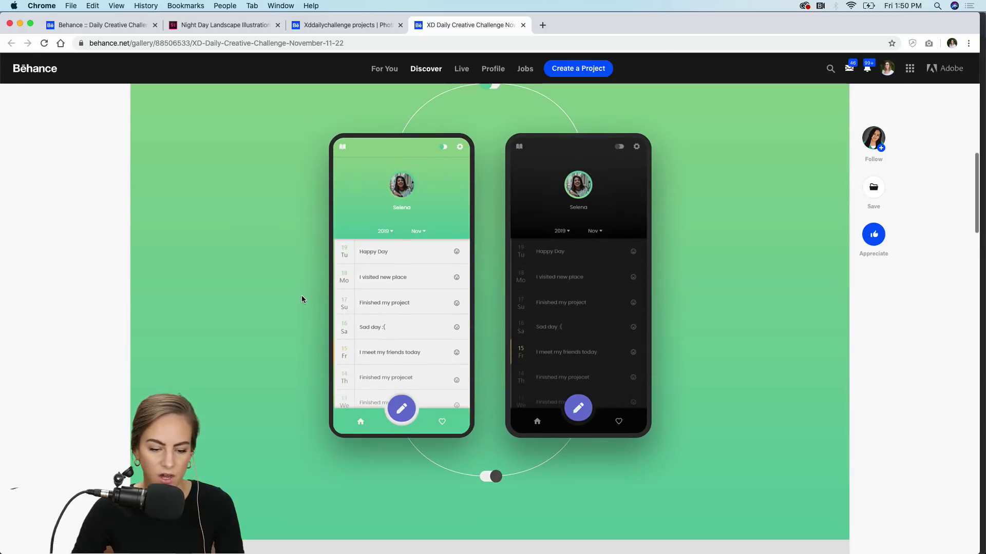
pyautogui.scroll(-3, 302, 299)
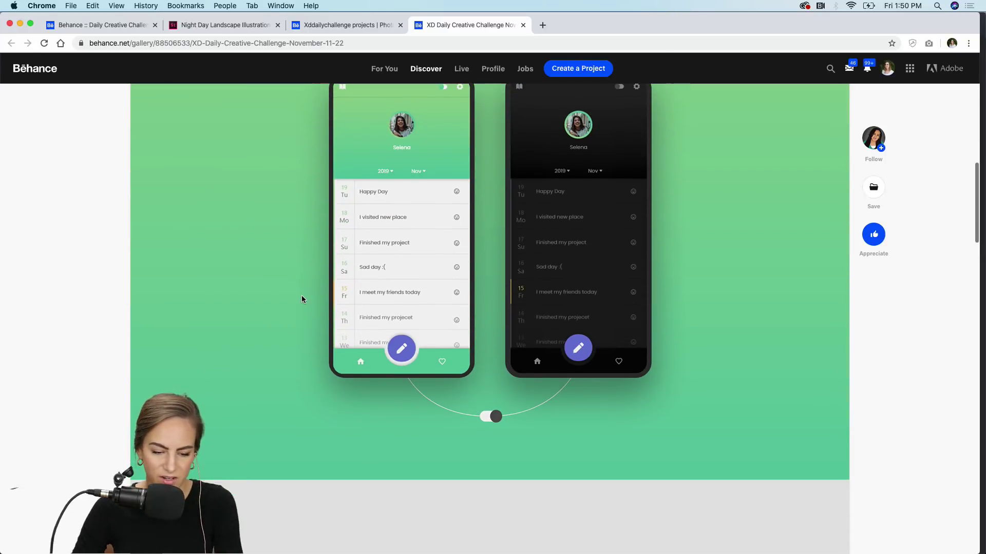
pyautogui.scroll(-6, 302, 299)
pyautogui.scroll(15, 302, 299)
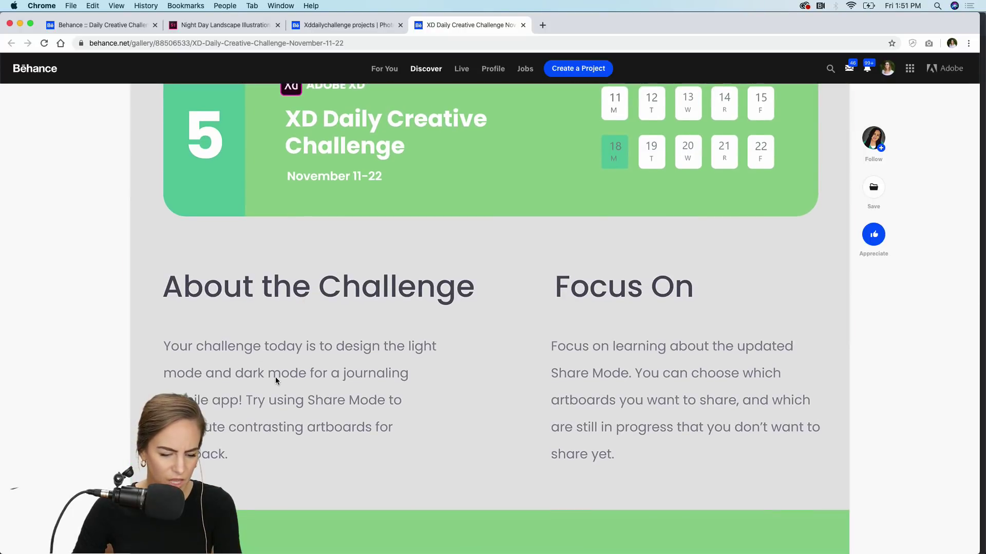
pyautogui.scroll(-5, 275, 379)
pyautogui.scroll(-4, 276, 380)
pyautogui.scroll(-3, 275, 381)
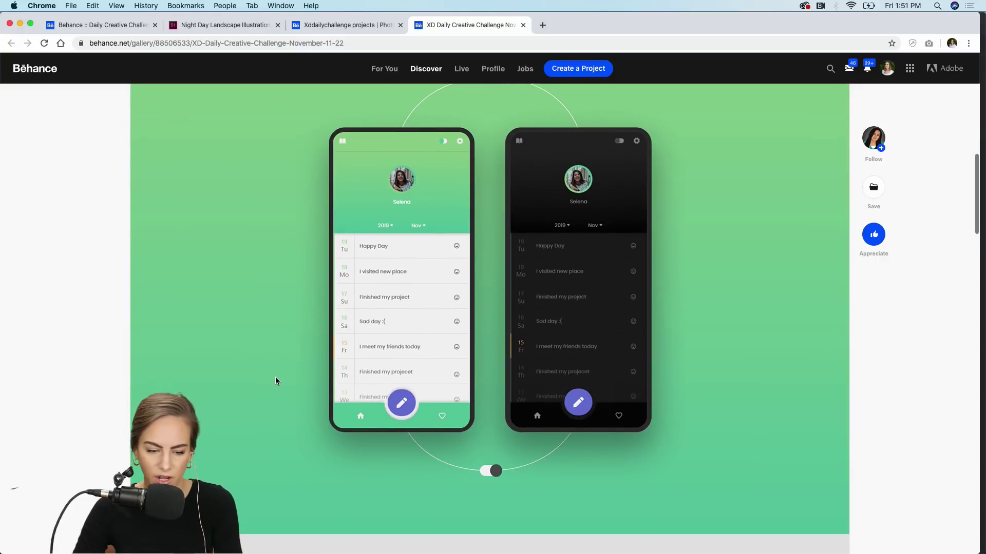
# - Examine the journaling project's Light theme and Dark theme boards with their Home, Favourits and New Entry screens, and return to its cover
pyautogui.scroll(-6, 275, 381)
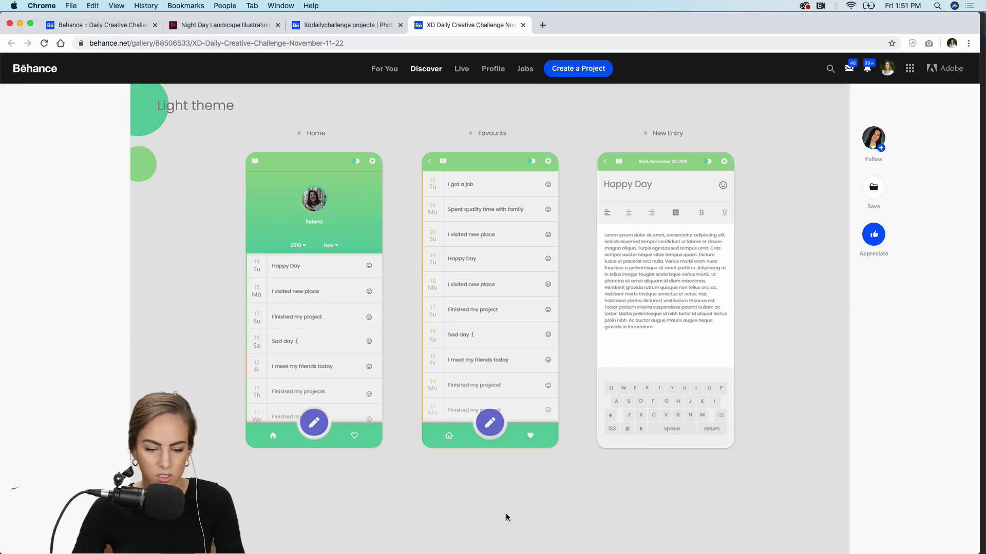
pyautogui.scroll(-10, 506, 517)
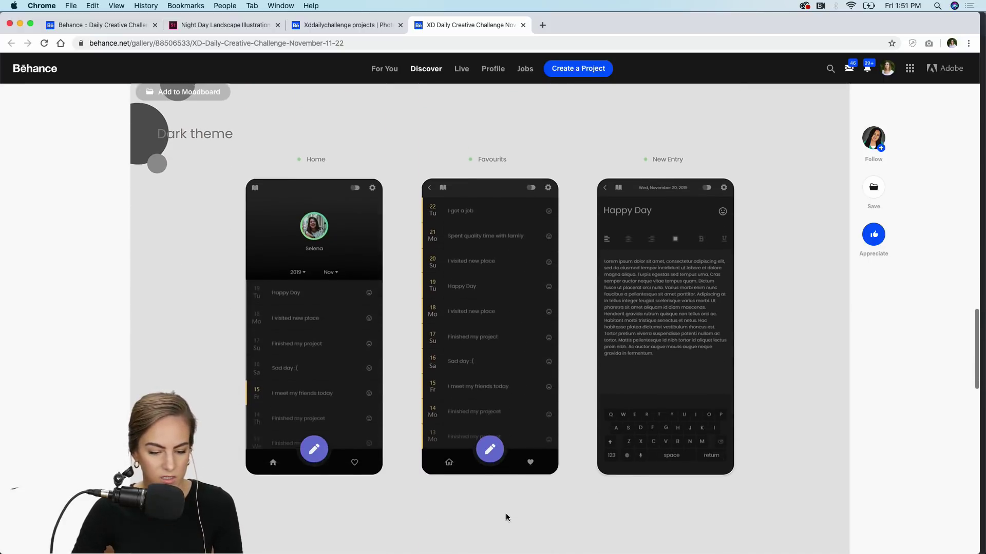
pyautogui.scroll(-1, 506, 517)
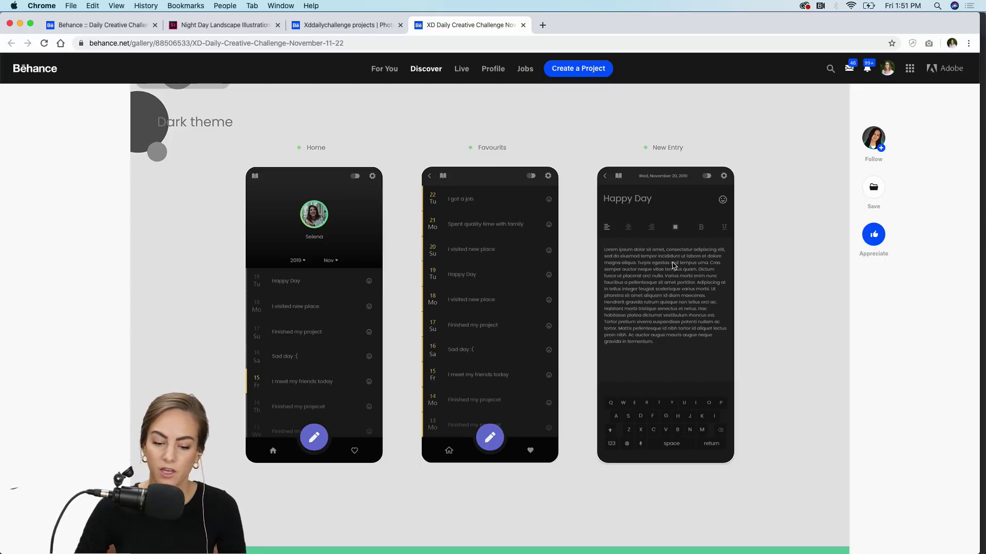
pyautogui.scroll(-5, 674, 265)
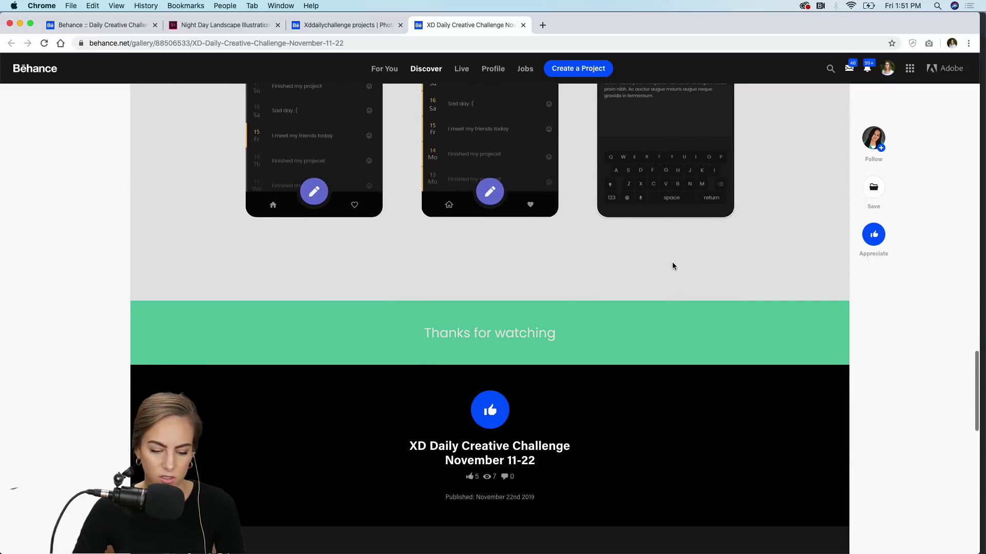
pyautogui.scroll(4, 674, 266)
pyautogui.scroll(3, 674, 266)
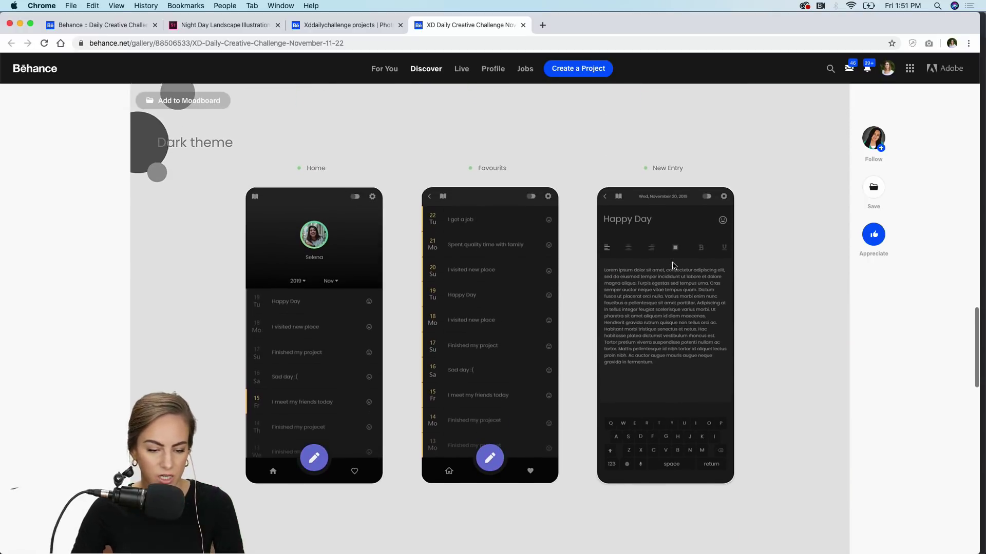
pyautogui.scroll(15, 674, 265)
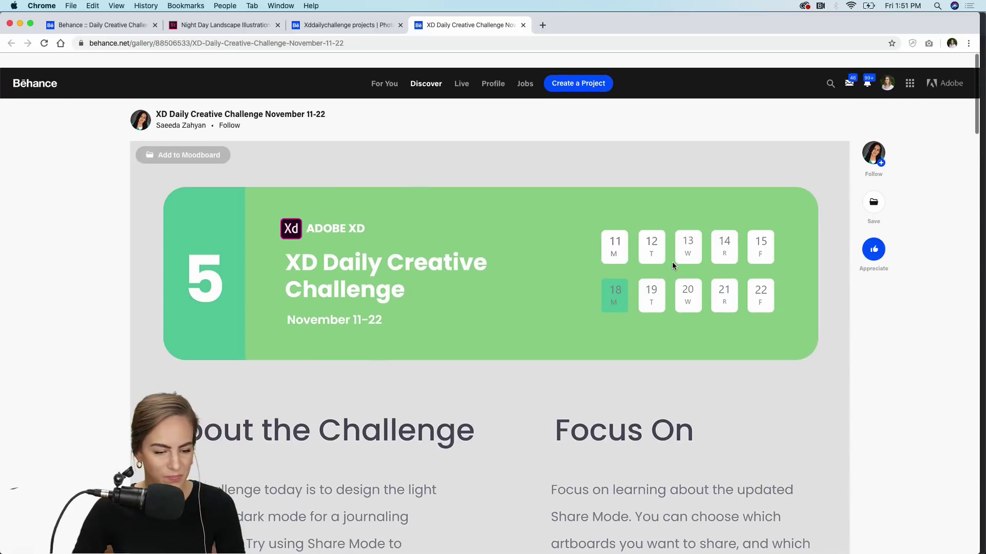
# - Switch to Discord and open the XD Daily Creative Challenge #3 - Online marketplace project shared in the current-challenge channel
pyautogui.moveTo(441, 537)
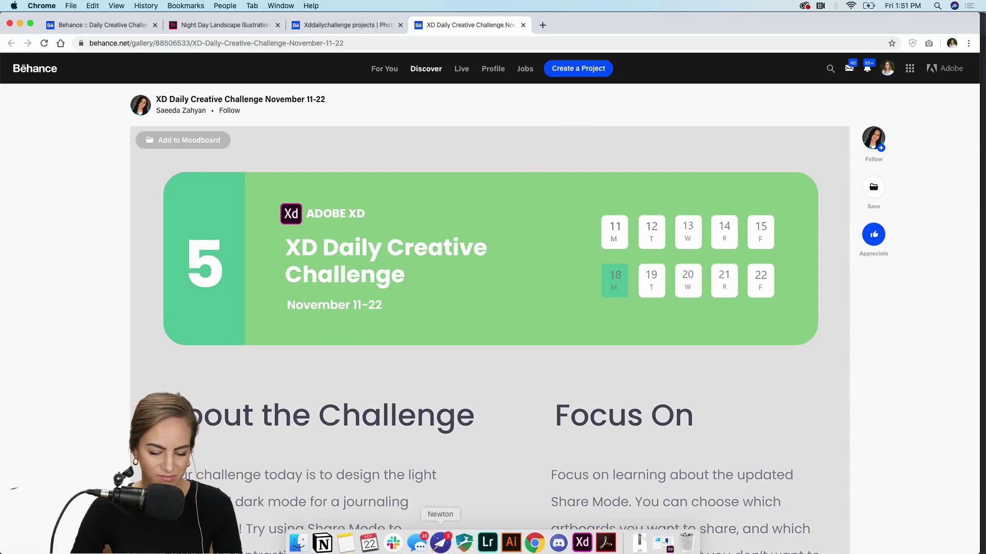
pyautogui.click(558, 539)
pyautogui.scroll(2, 522, 198)
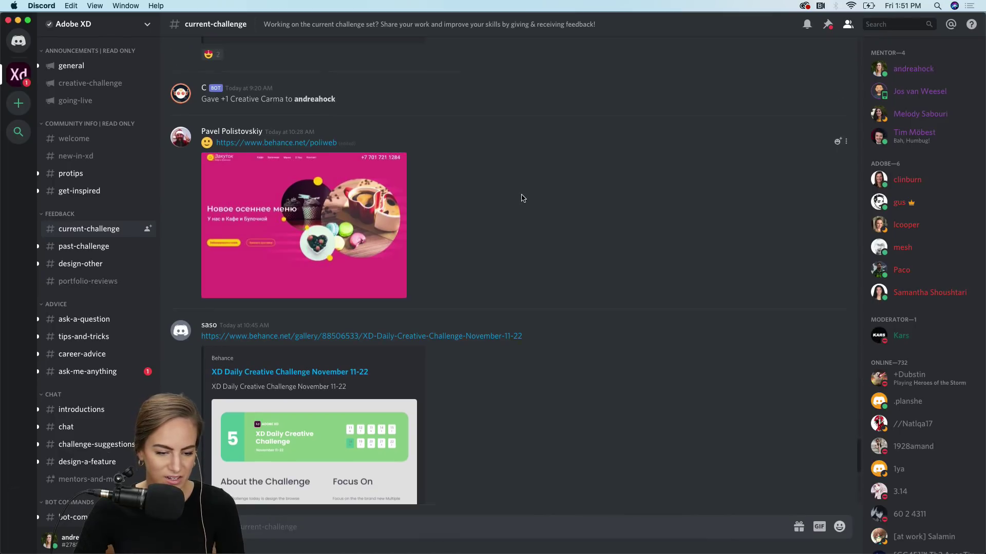
pyautogui.scroll(6, 521, 198)
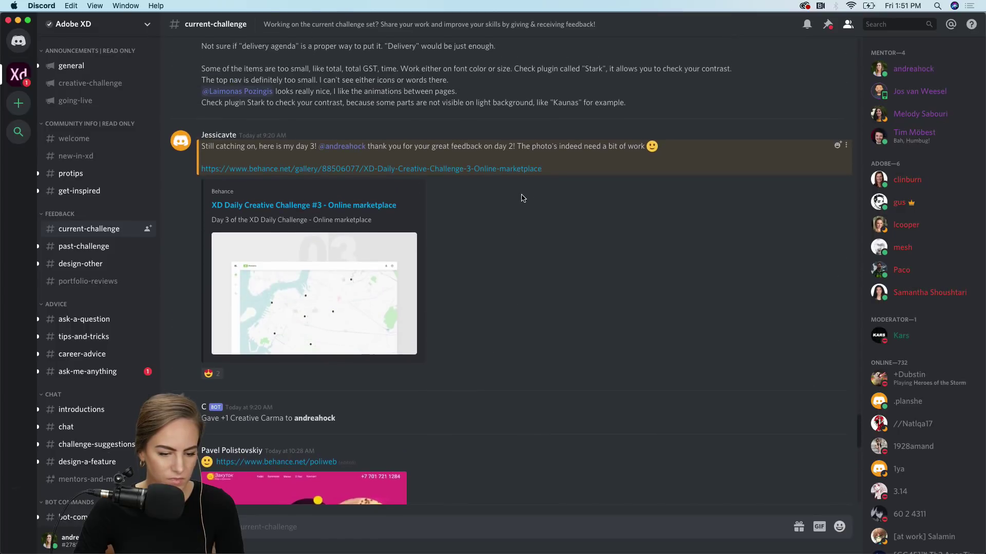
pyautogui.click(347, 235)
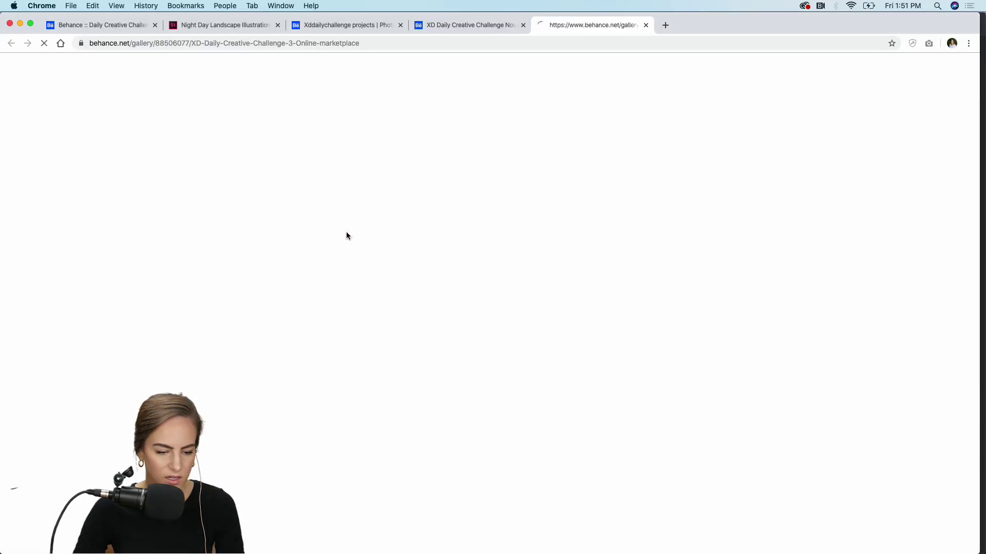
# - Examine the online marketplace's map home screen and its 'Trusted seller' chat screens on Behance
pyautogui.scroll(-3, 366, 206)
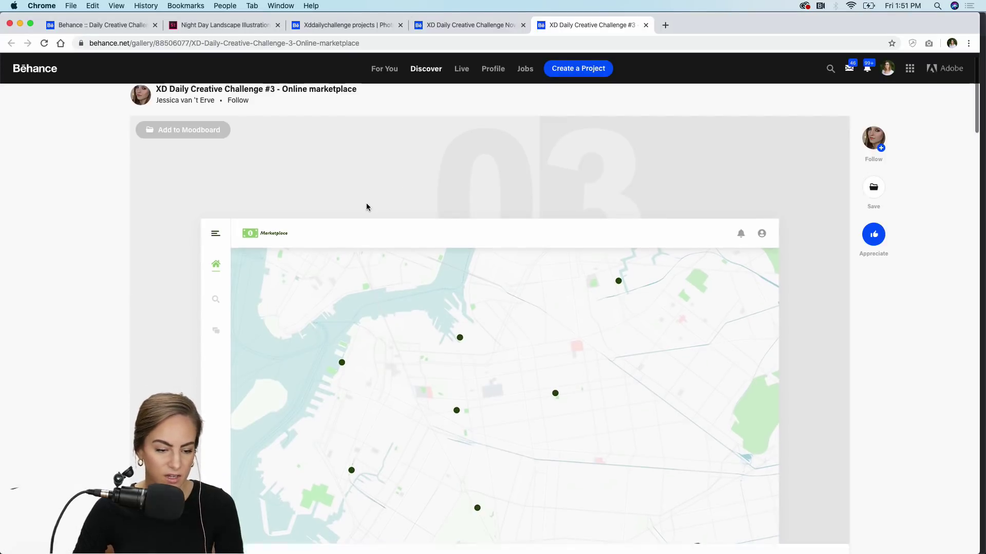
pyautogui.scroll(-10, 366, 206)
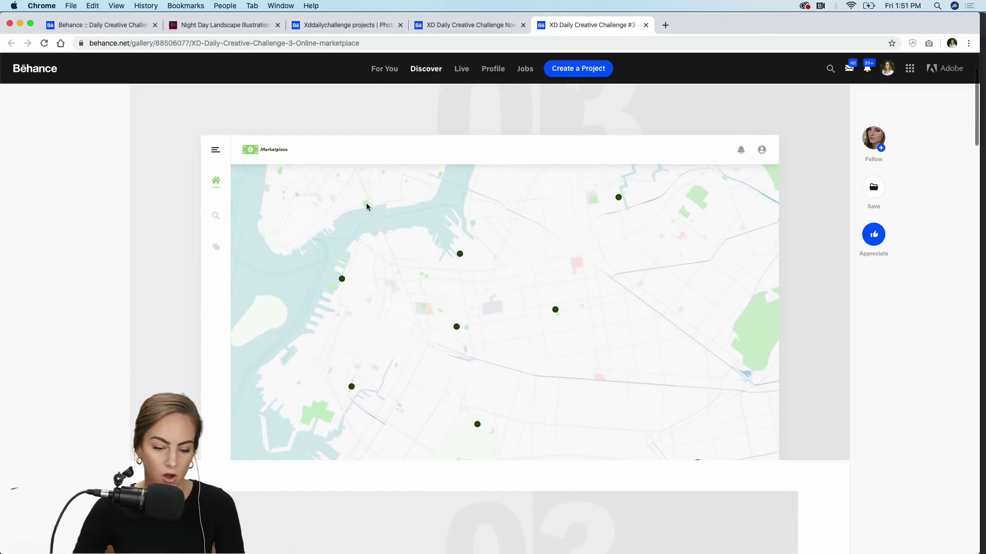
pyautogui.scroll(-6, 367, 206)
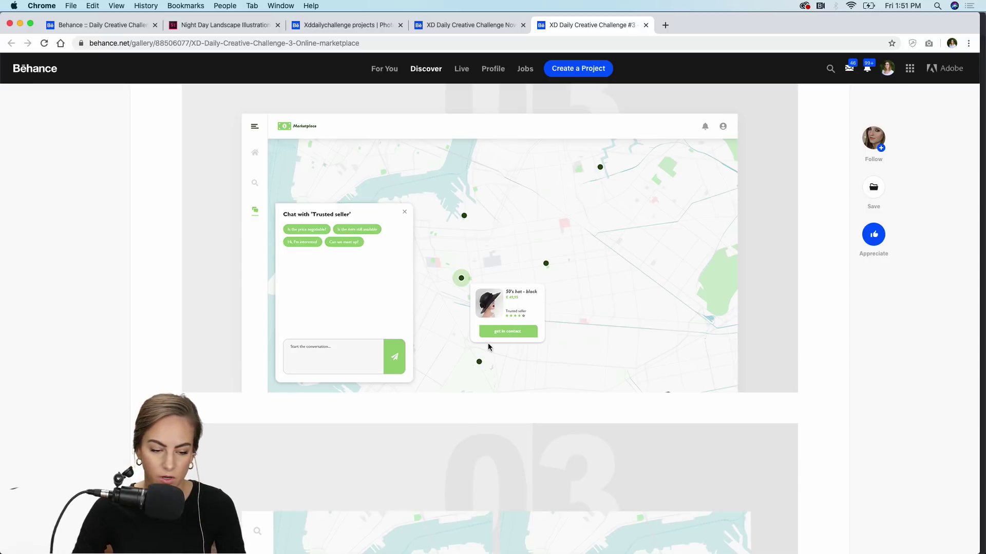
pyautogui.scroll(-10, 571, 303)
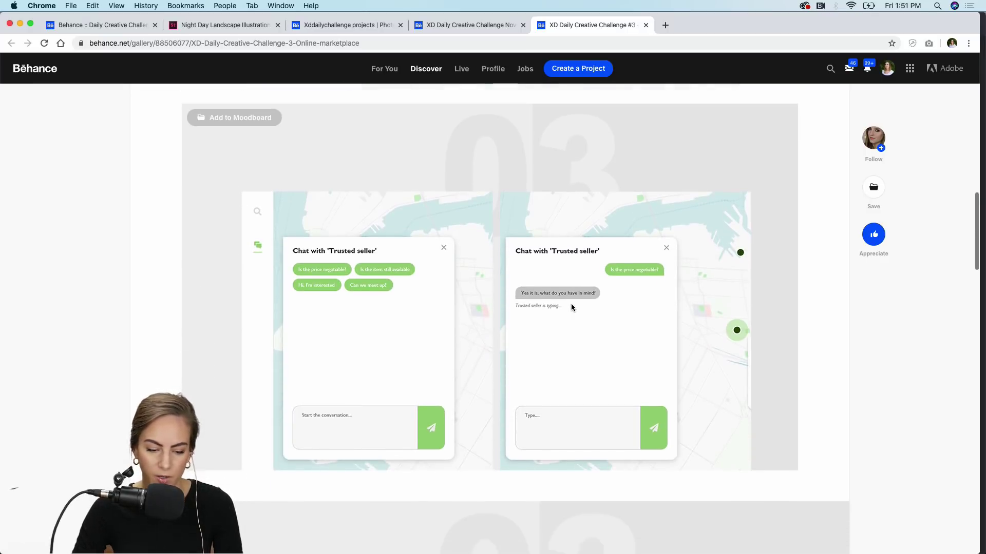
pyautogui.scroll(-6, 373, 294)
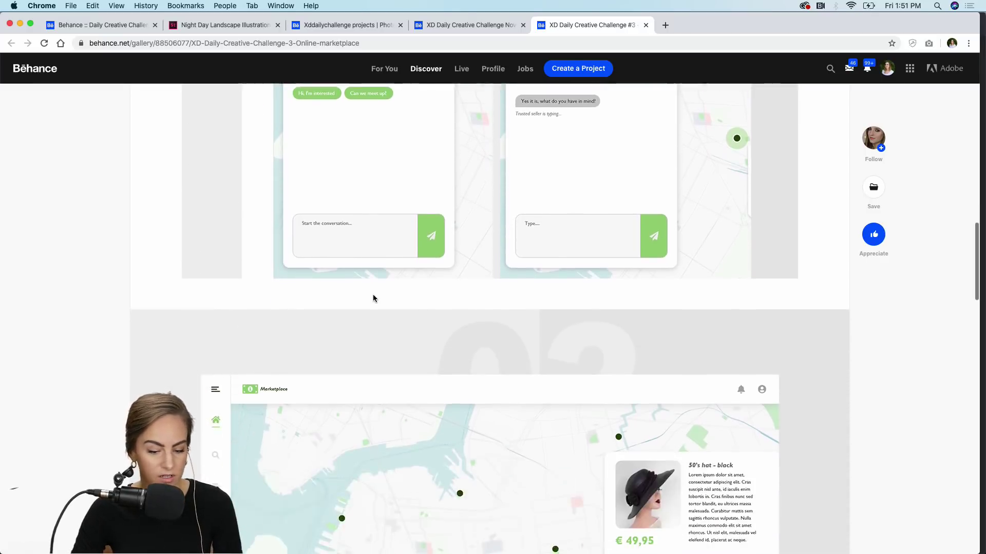
# - Review the 50's hat listing's map card and detail panel, then look through the rest of the marketplace project
pyautogui.scroll(-4, 373, 297)
pyautogui.scroll(2, 457, 318)
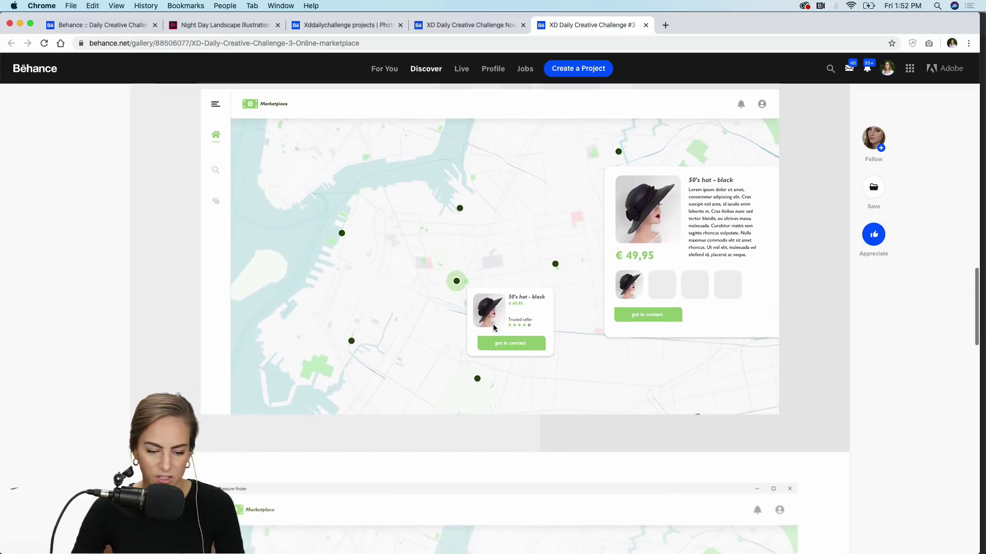
pyautogui.scroll(-1, 514, 315)
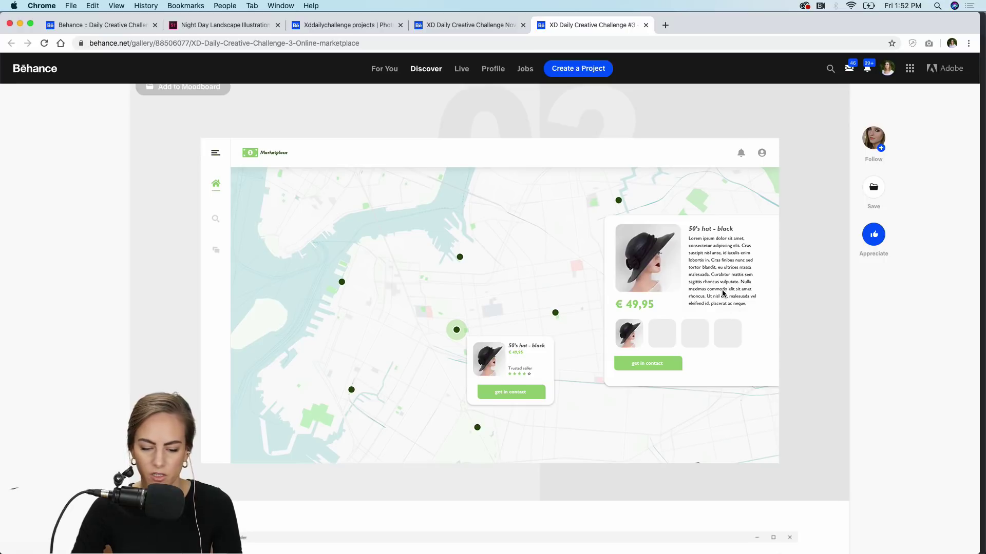
pyautogui.scroll(-5, 528, 423)
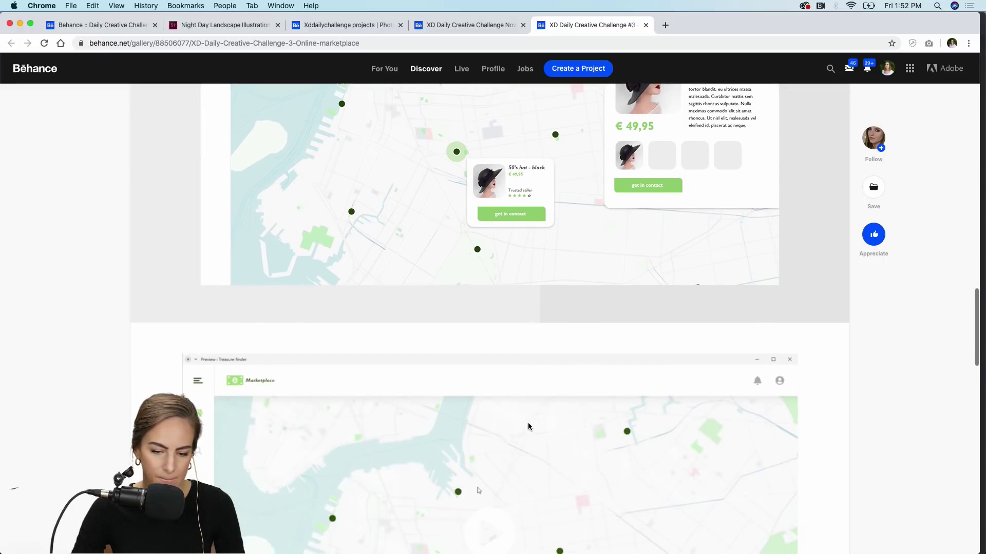
pyautogui.scroll(-2, 528, 423)
pyautogui.scroll(8, 552, 471)
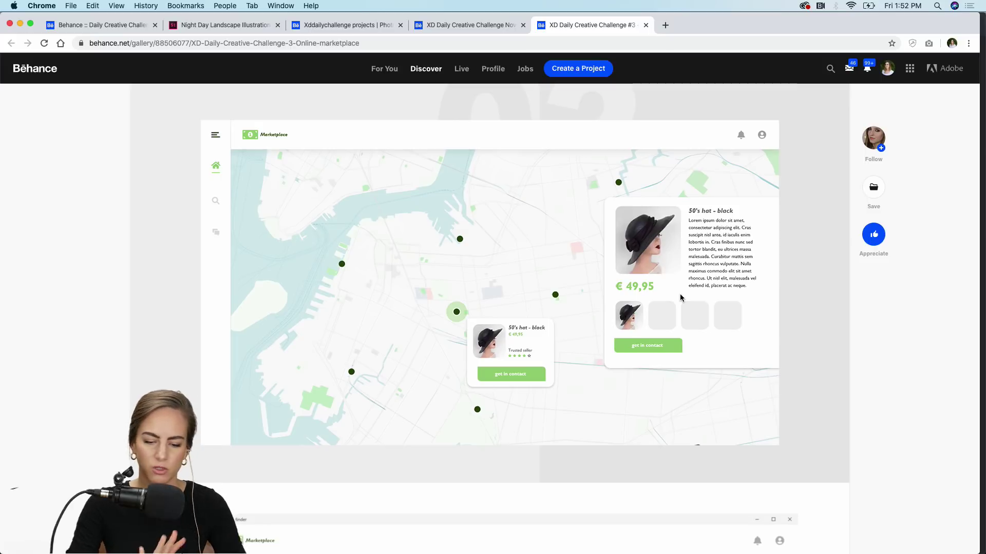
pyautogui.scroll(-2, 680, 297)
pyautogui.scroll(-6, 680, 295)
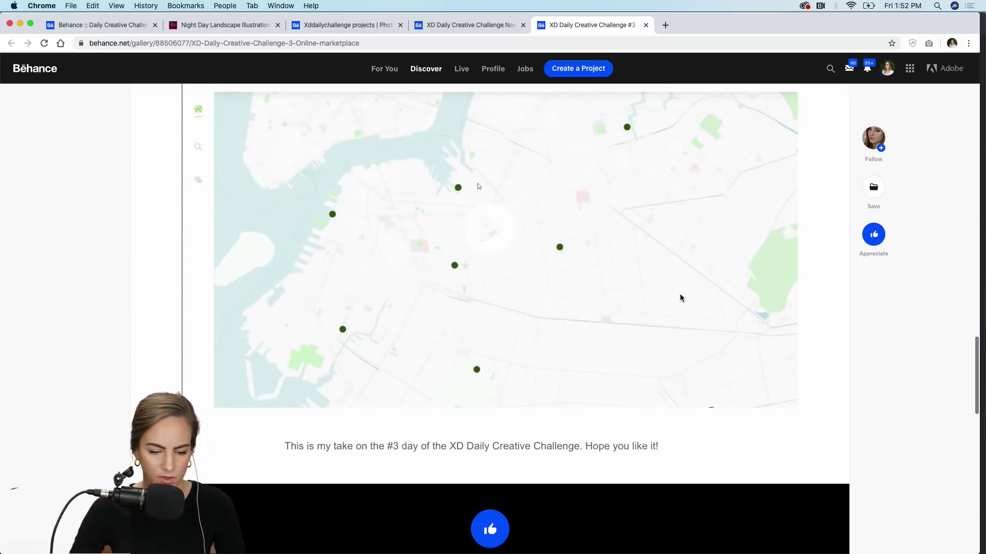
# - Watch the marketplace prototype's preview video in full screen, and exit full screen at the end
pyautogui.scroll(2, 526, 286)
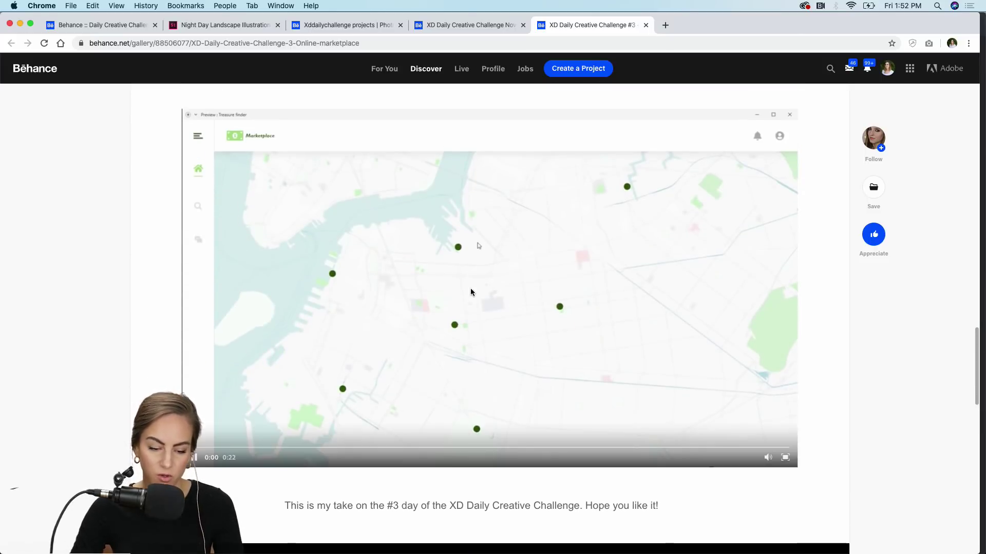
pyautogui.click(784, 458)
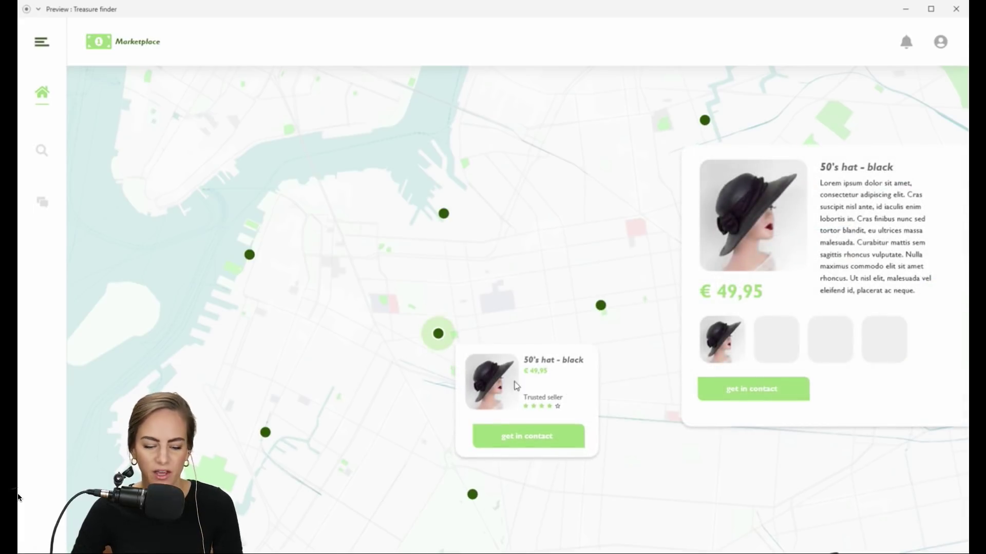
pyautogui.moveTo(273, 419)
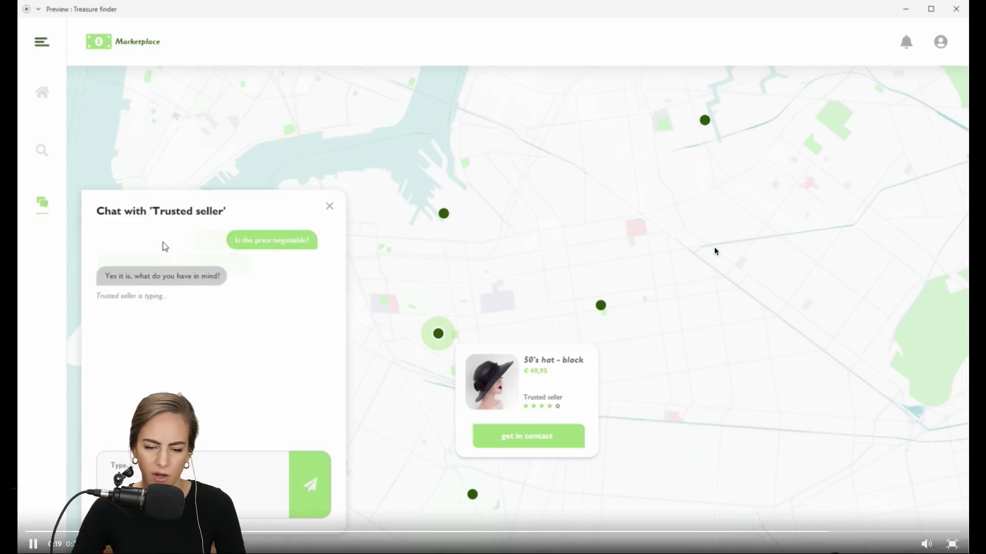
pyautogui.click(950, 545)
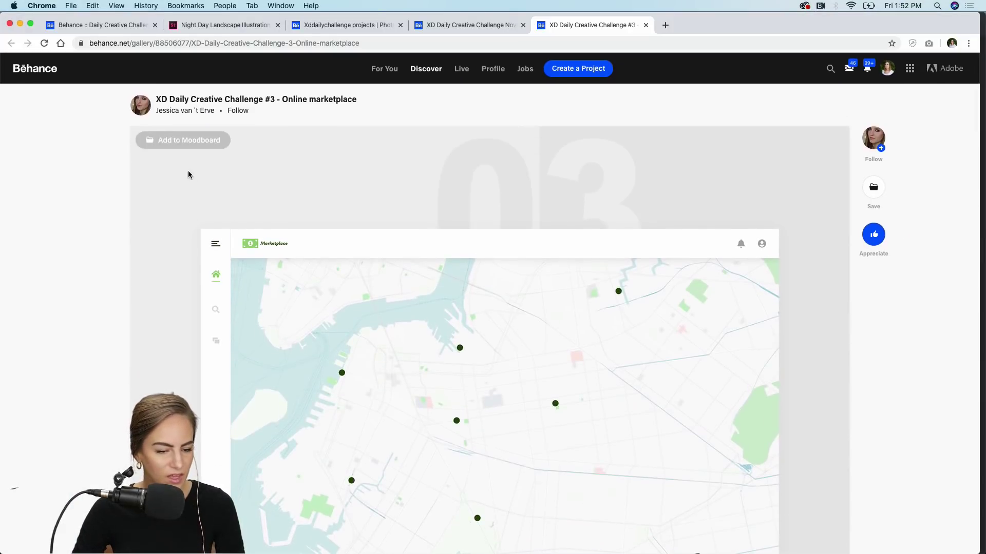
# - Switch to Discord and open the challenge #8 submission, Event Calendar: finding events at the right time, from the current-challenge channel
pyautogui.moveTo(485, 552)
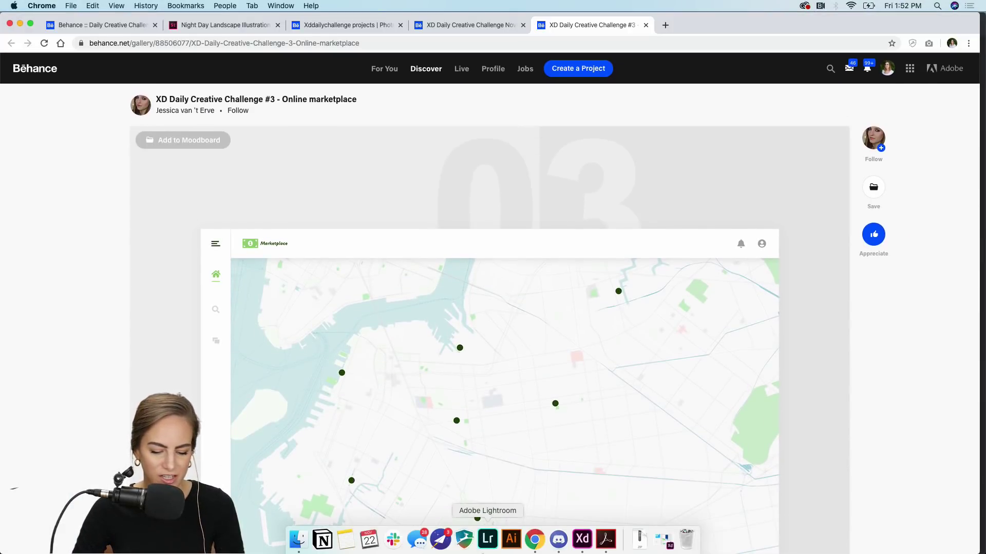
pyautogui.click(558, 550)
pyautogui.scroll(10, 545, 329)
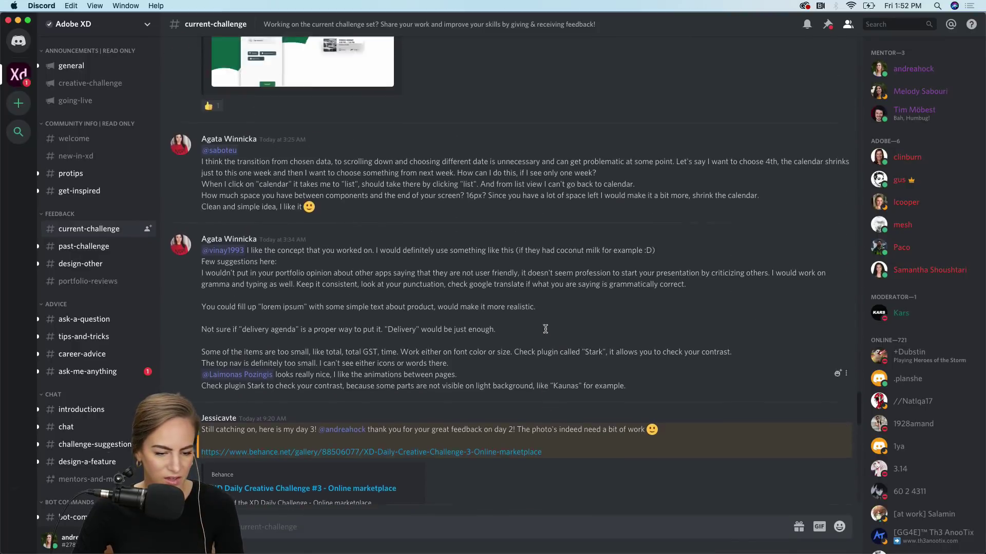
pyautogui.scroll(5, 546, 329)
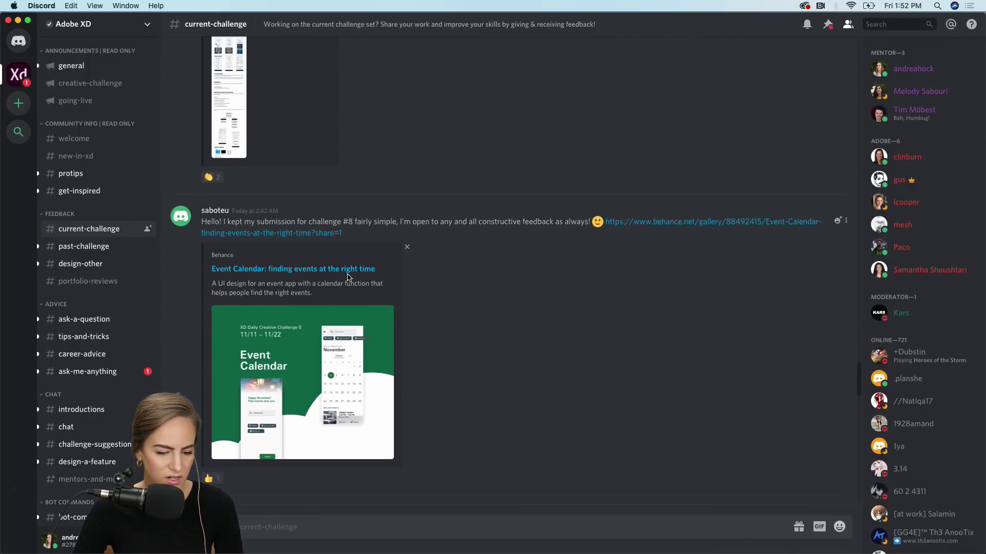
pyautogui.click(352, 270)
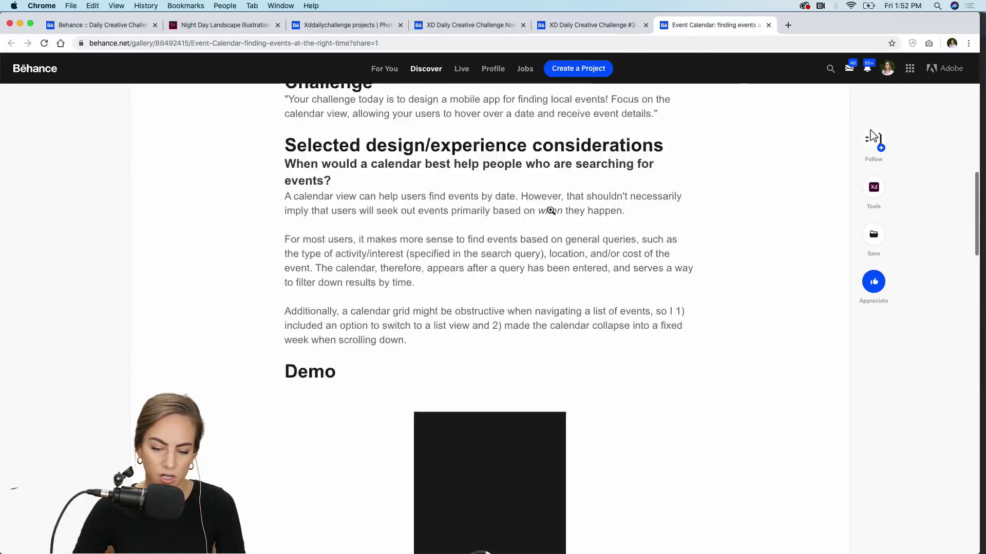
# - Examine the Event Calendar project's cover mockups, challenge brief and selected design/experience considerations
pyautogui.scroll(5, 205, 159)
pyautogui.scroll(-3, 238, 216)
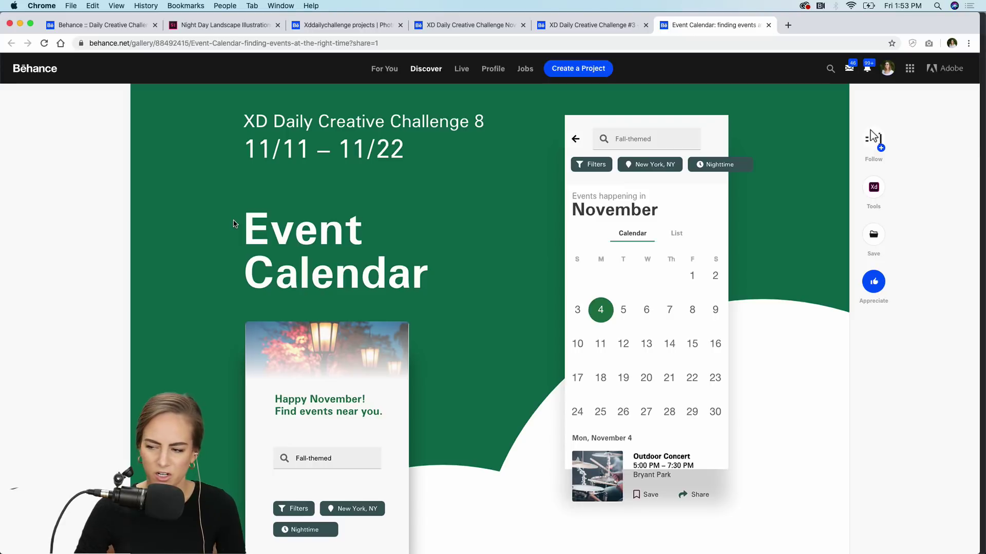
pyautogui.scroll(-4, 440, 261)
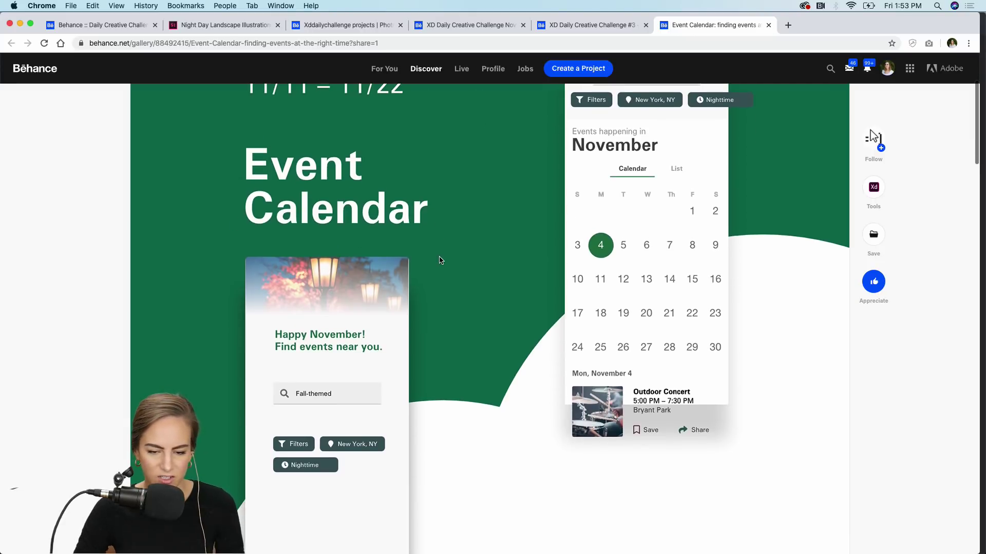
pyautogui.scroll(-5, 440, 260)
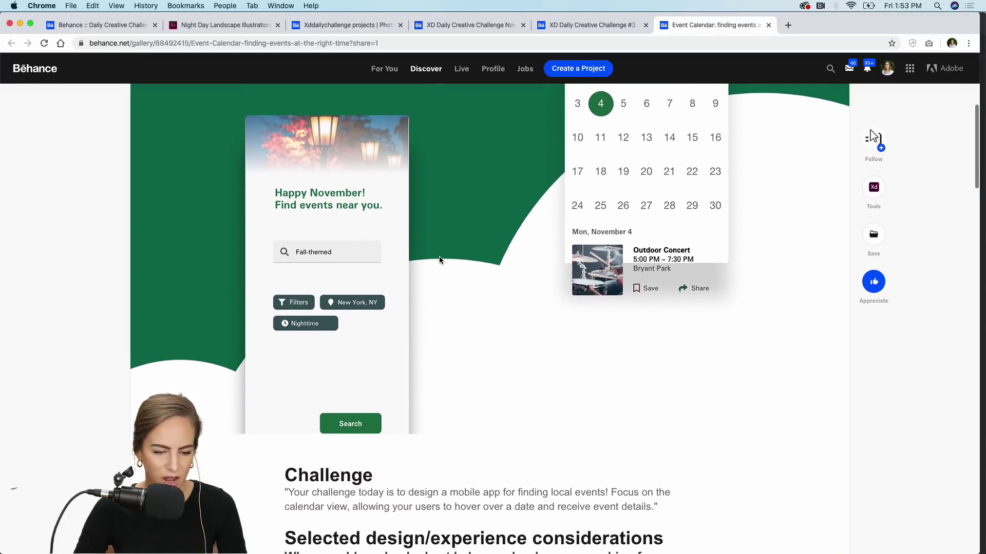
pyautogui.scroll(-2, 439, 261)
pyautogui.scroll(4, 439, 261)
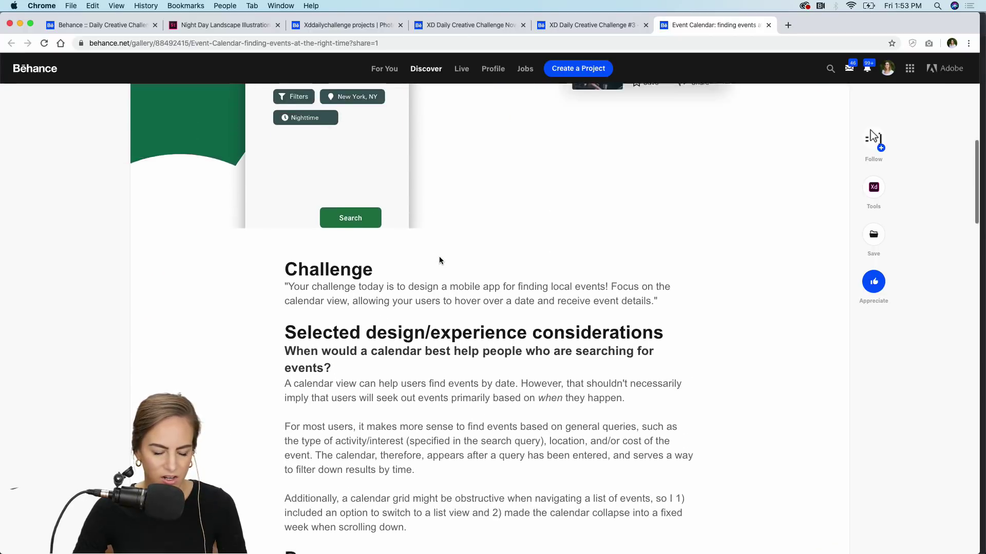
pyautogui.scroll(-5, 439, 260)
# - Watch the Event Calendar demo video in full screen and jump back to 0:15 to view the collapsed week calendar
pyautogui.scroll(-9, 439, 261)
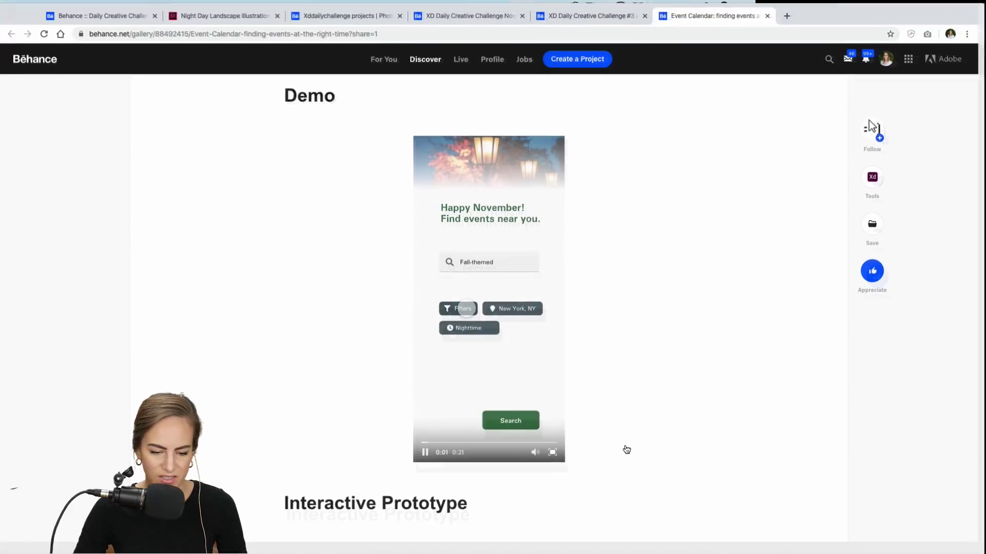
pyautogui.press('f')
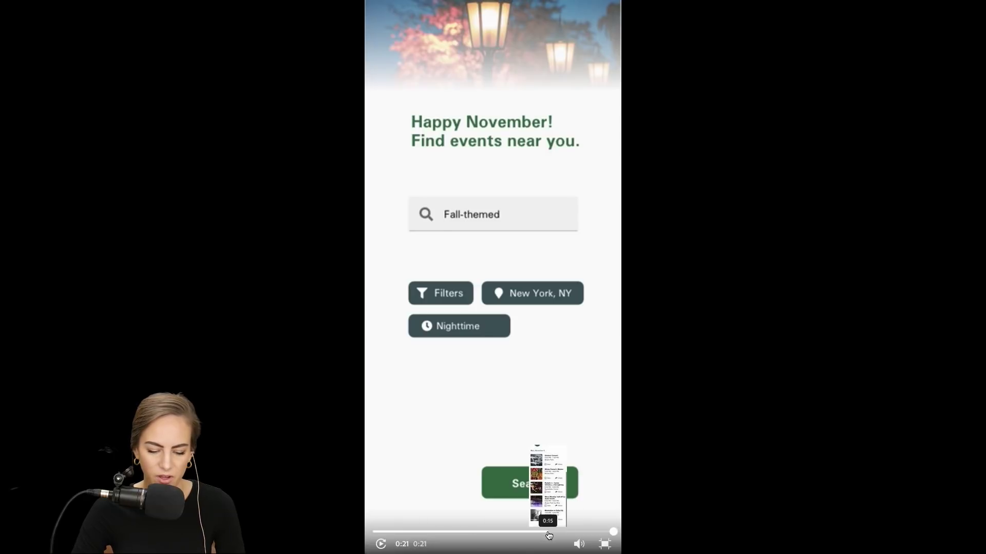
pyautogui.click(549, 532)
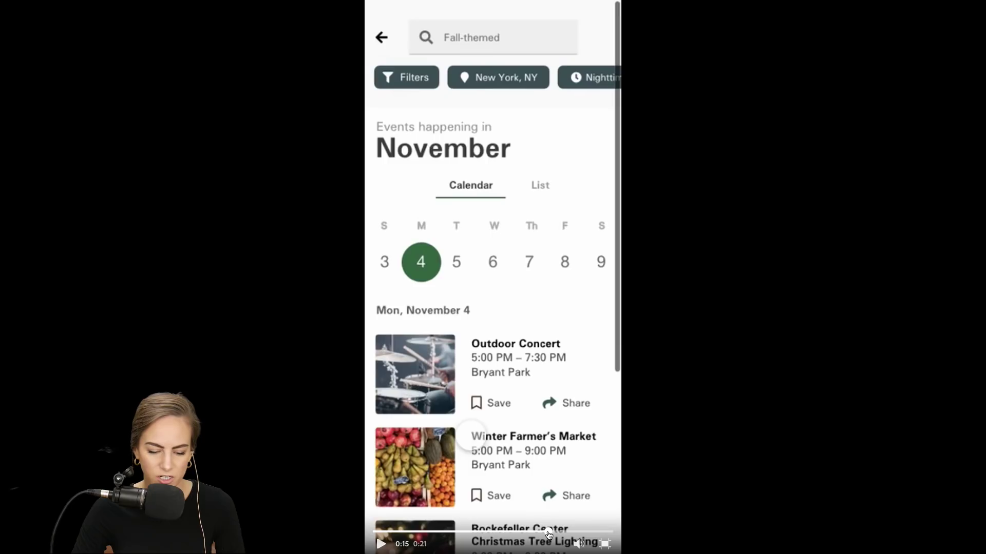
# - Play the Event Calendar demo to its end, replay it from 0:01, and exit full screen back to the project's cover
pyautogui.press('space')
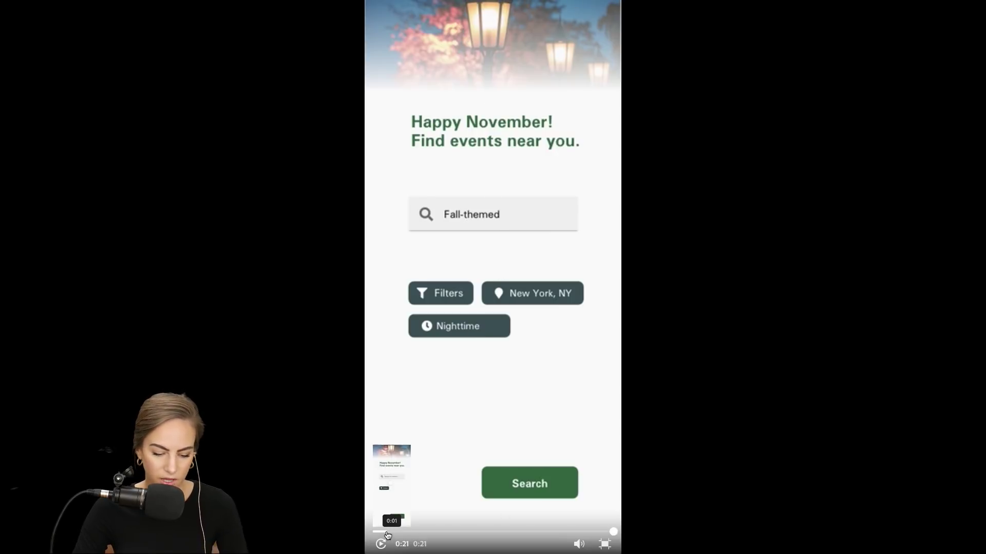
pyautogui.click(385, 532)
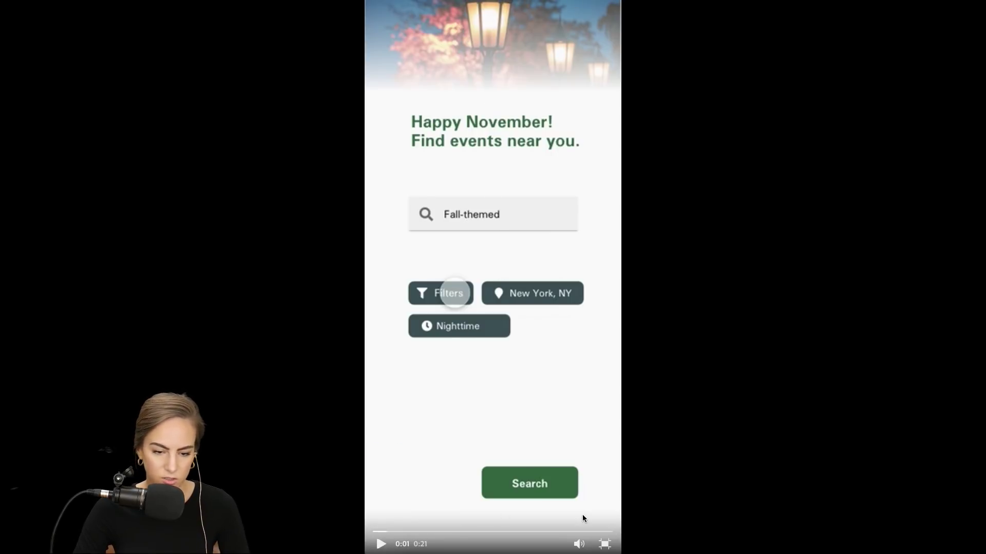
pyautogui.click(380, 545)
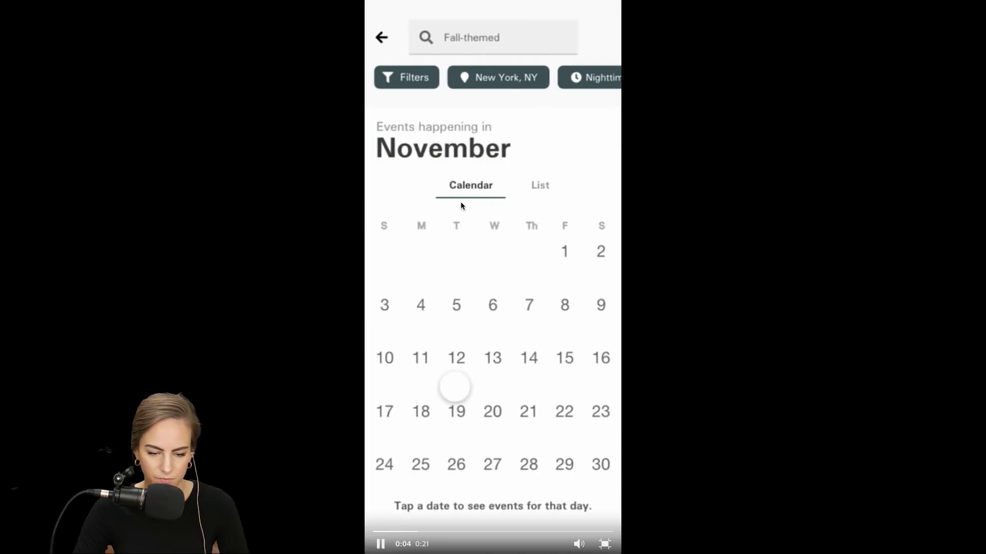
pyautogui.click(606, 545)
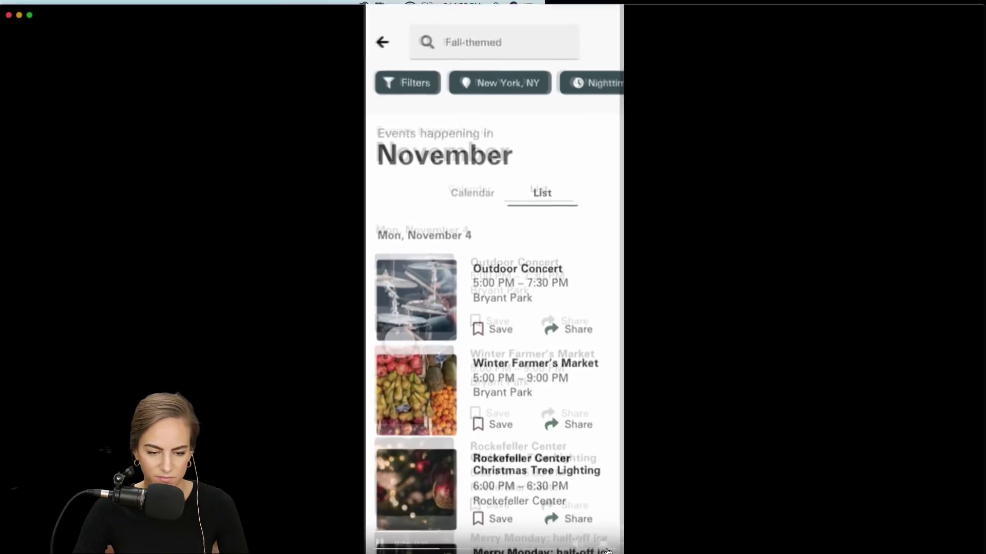
pyautogui.scroll(-10, 584, 266)
pyautogui.scroll(10, 584, 266)
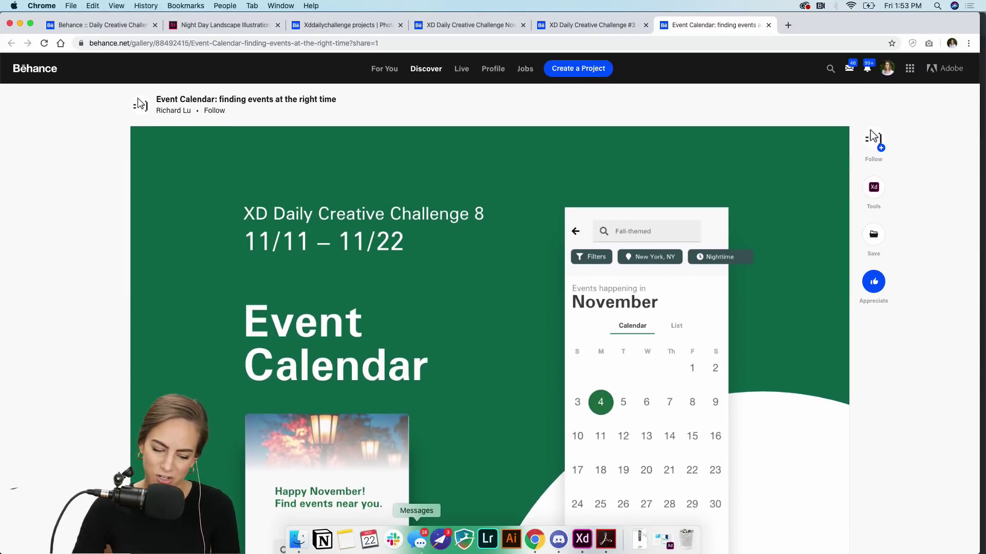
# - Switch to Discord, look through earlier current-challenge submissions up to the XD Creative Challenge 11.12-11.22 post, and minimize the Discord window
pyautogui.click(559, 542)
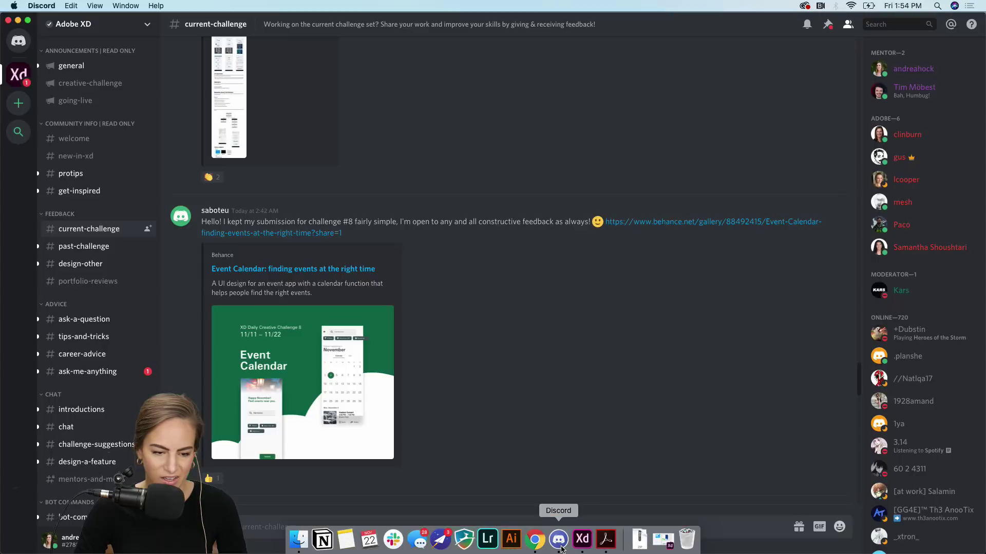
pyautogui.scroll(5, 524, 379)
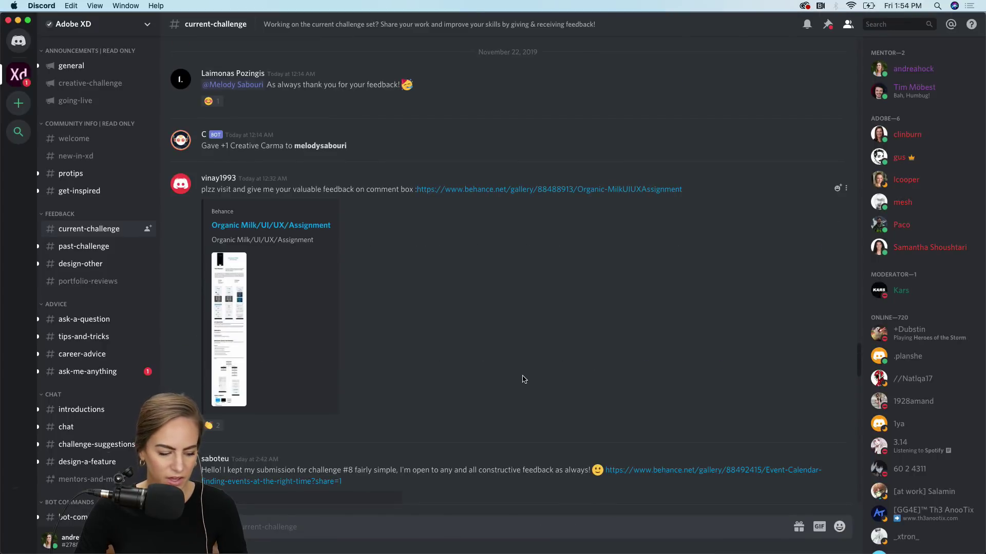
pyautogui.scroll(15, 523, 380)
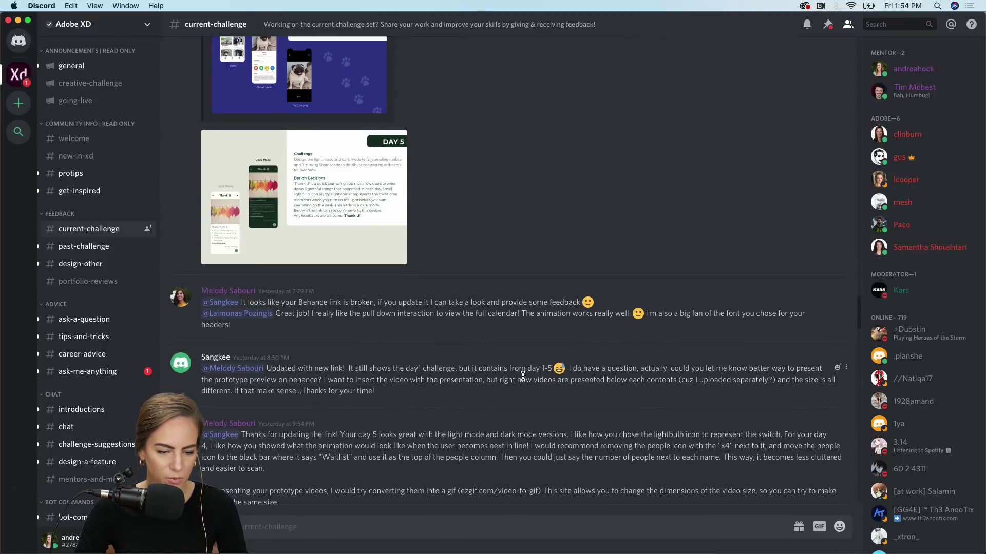
pyautogui.scroll(2, 523, 376)
pyautogui.scroll(1, 519, 346)
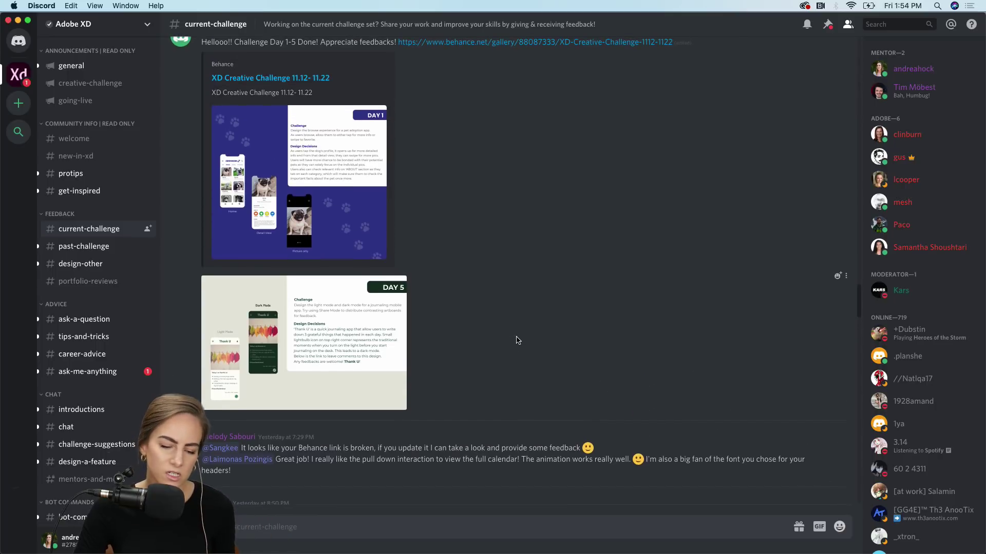
pyautogui.scroll(2, 517, 340)
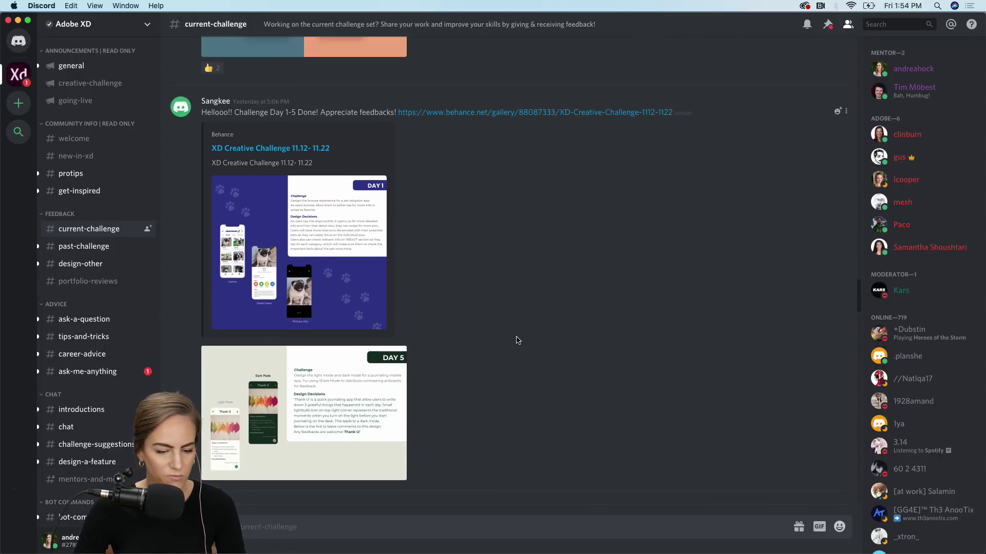
pyautogui.click(18, 20)
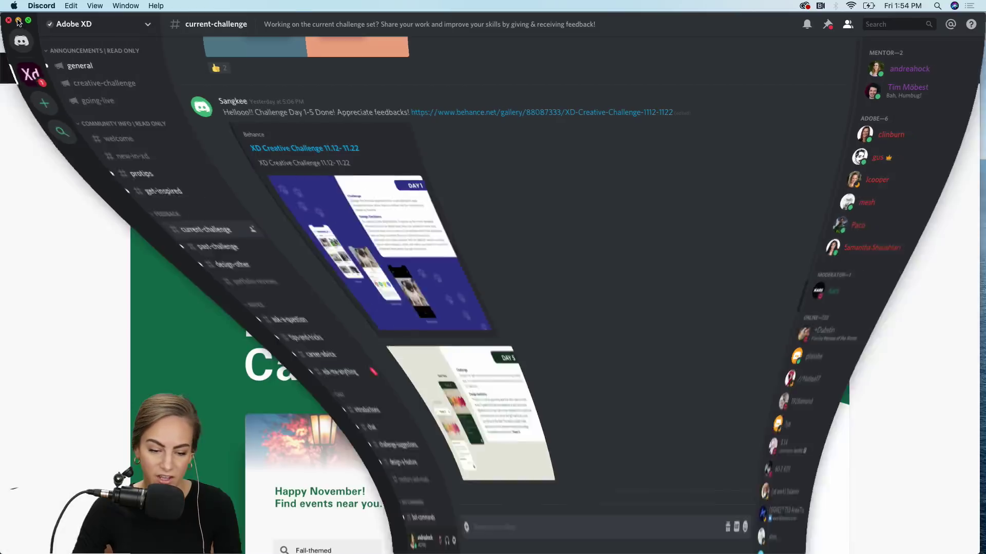